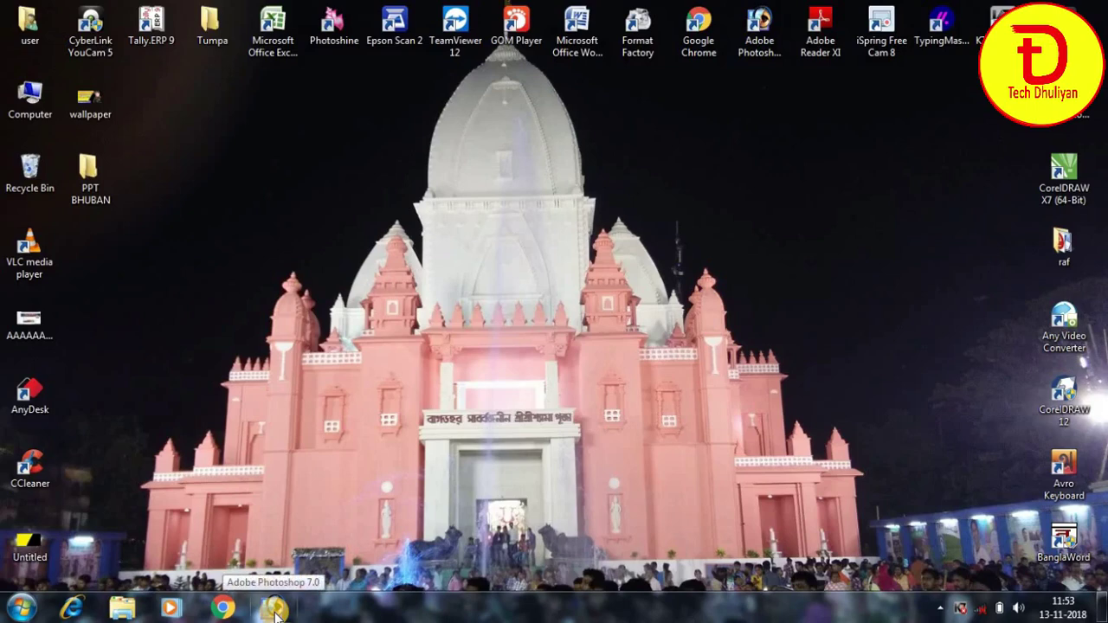
Launch Adobe Photoshop 7.0 from its taskbar icon.
{"action": "left_click", "coordinate": [276, 611]}
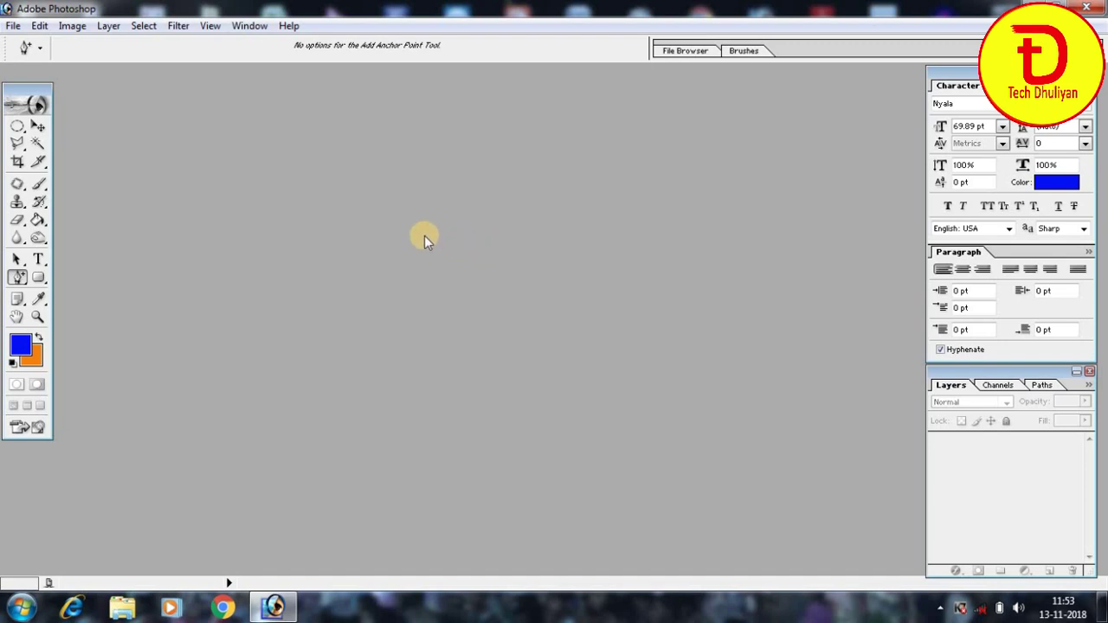
Bring up the File > New image dialog and move it to the screen centre.
{"action": "left_click", "coordinate": [14, 28]}
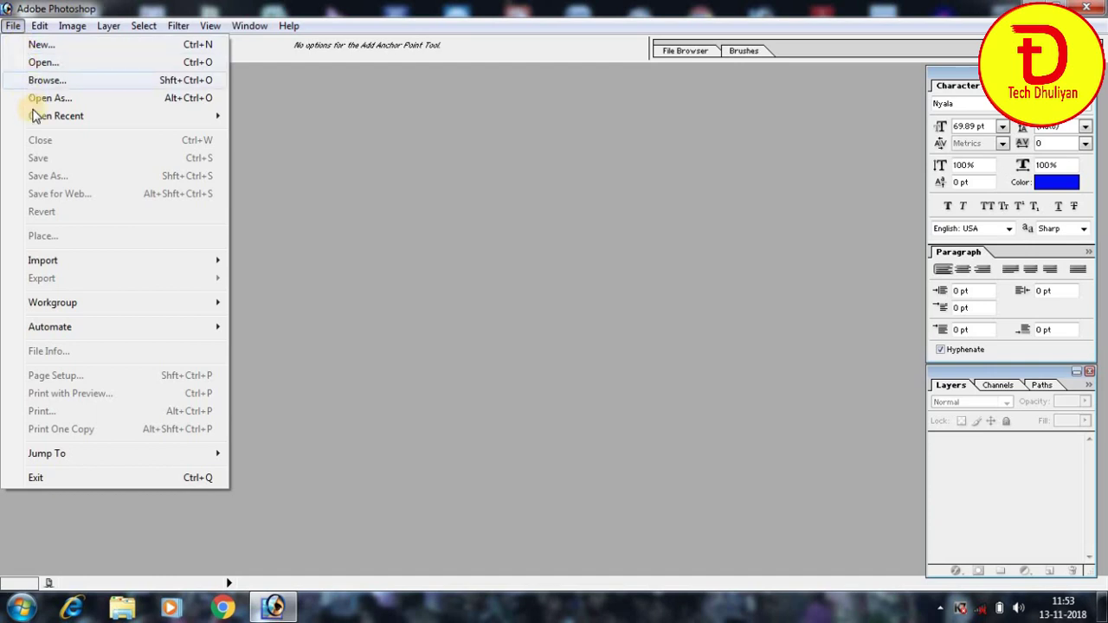
{"action": "left_click", "coordinate": [44, 48]}
{"action": "mouse_move", "coordinate": [183, 90]}
{"action": "left_mouse_down"}
{"action": "mouse_move", "coordinate": [409, 177]}
{"action": "mouse_move", "coordinate": [410, 97]}
{"action": "mouse_move", "coordinate": [353, 147]}
{"action": "mouse_move", "coordinate": [407, 148]}
{"action": "left_mouse_up"}
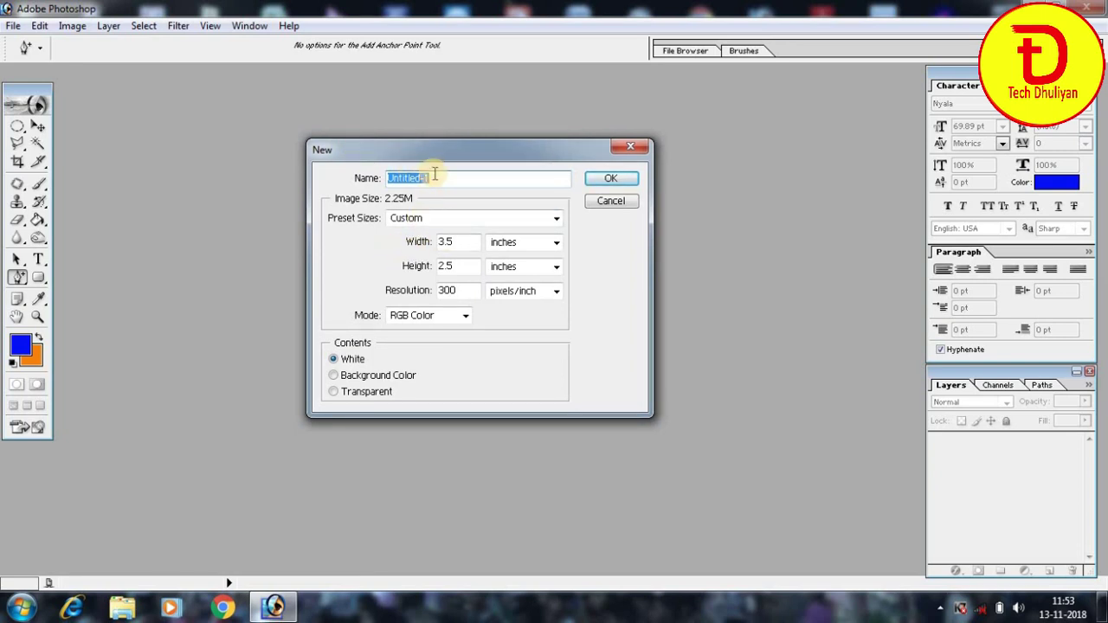
In the New dialog, rename Untitled-1 to 'visiting card' and keep width at 3.5 inches.
{"action": "left_click", "coordinate": [437, 177]}
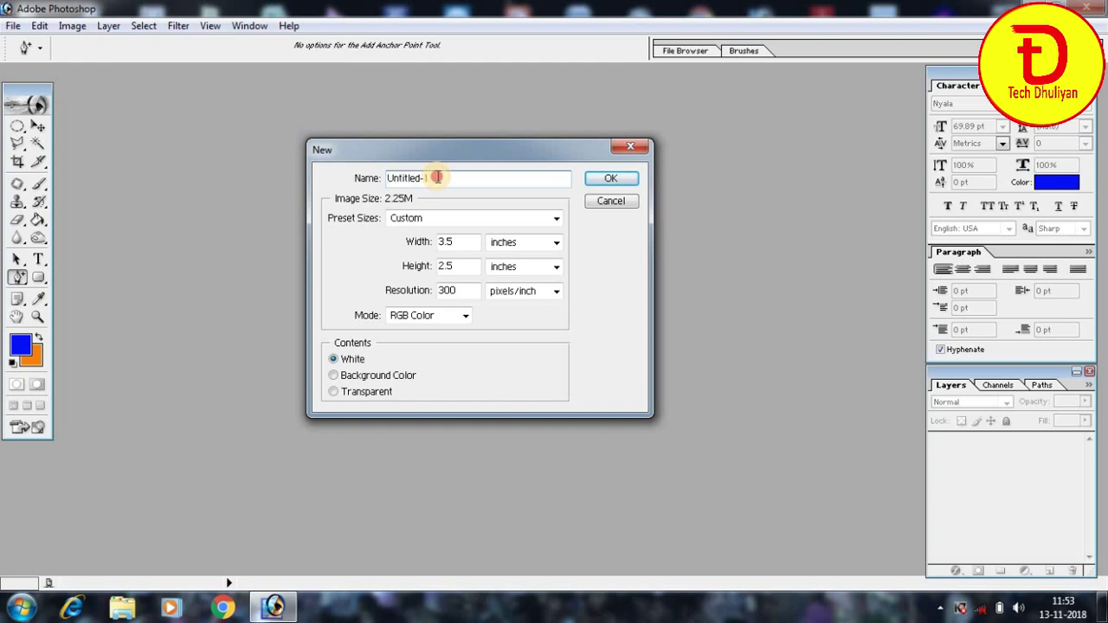
{"action": "left_click_drag", "start_coordinate": [437, 177], "coordinate": [390, 178]}
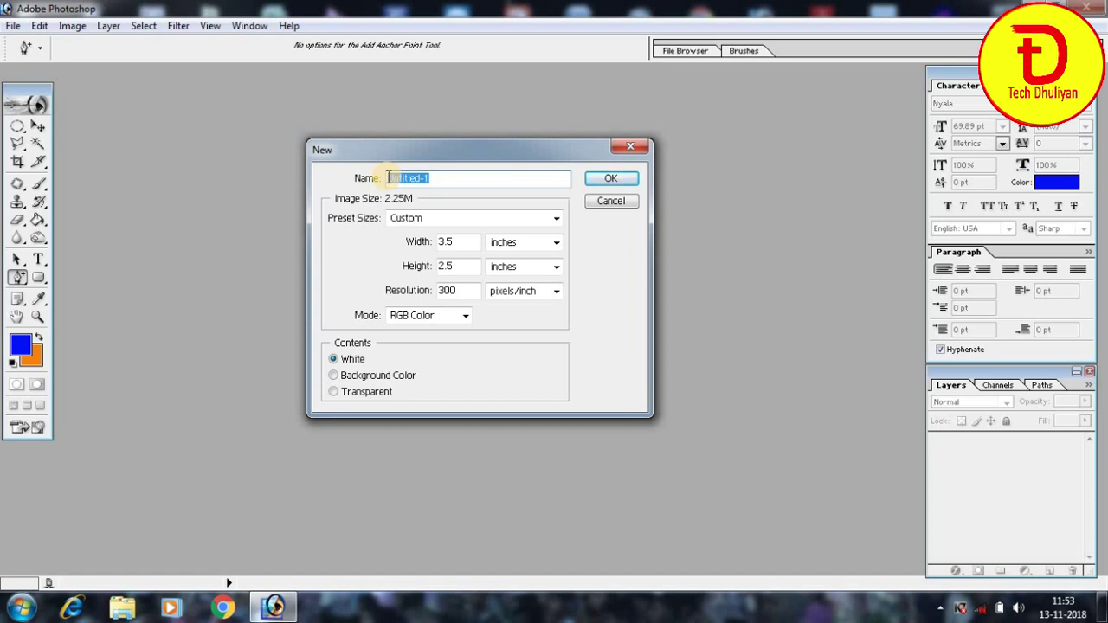
{"action": "type", "text": "visiting card"}
{"action": "left_click", "coordinate": [437, 243]}
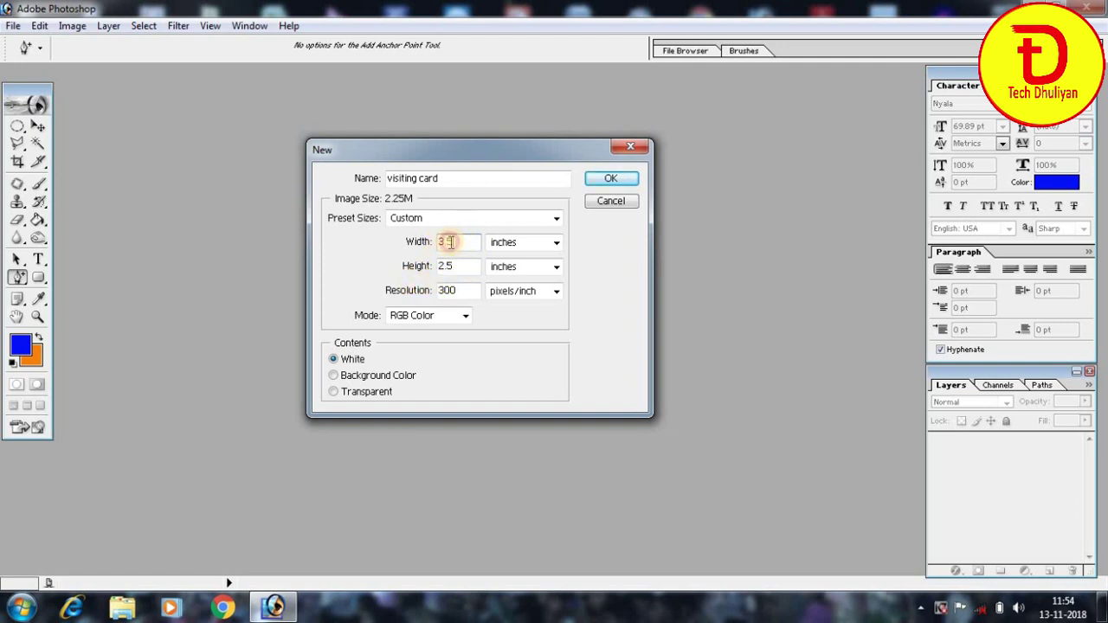
{"action": "double_click", "coordinate": [446, 242]}
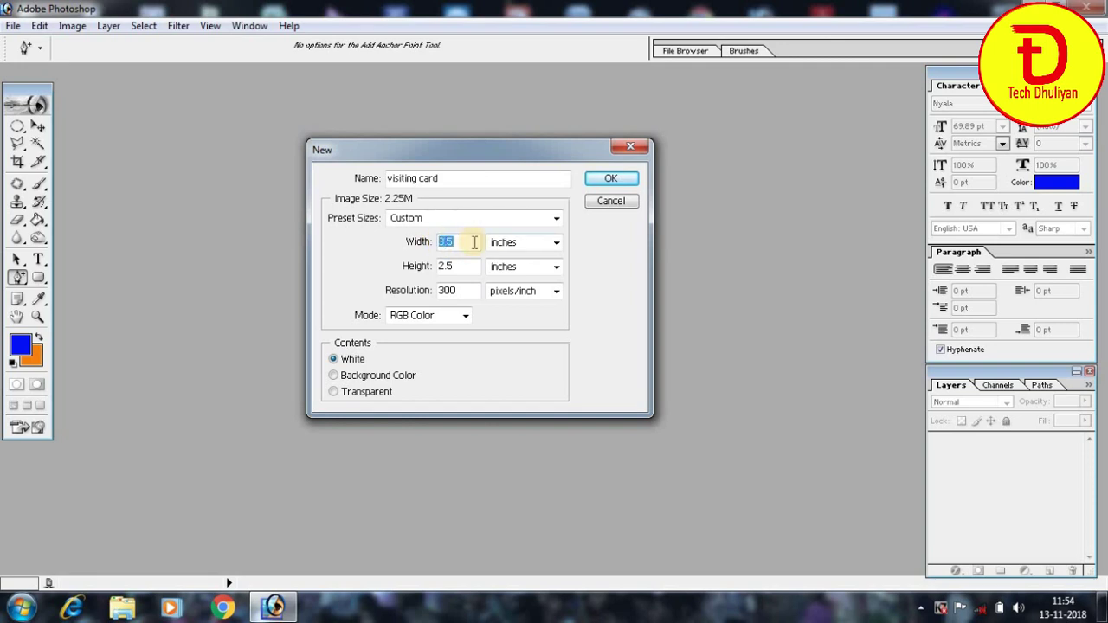
{"action": "left_click", "coordinate": [474, 242]}
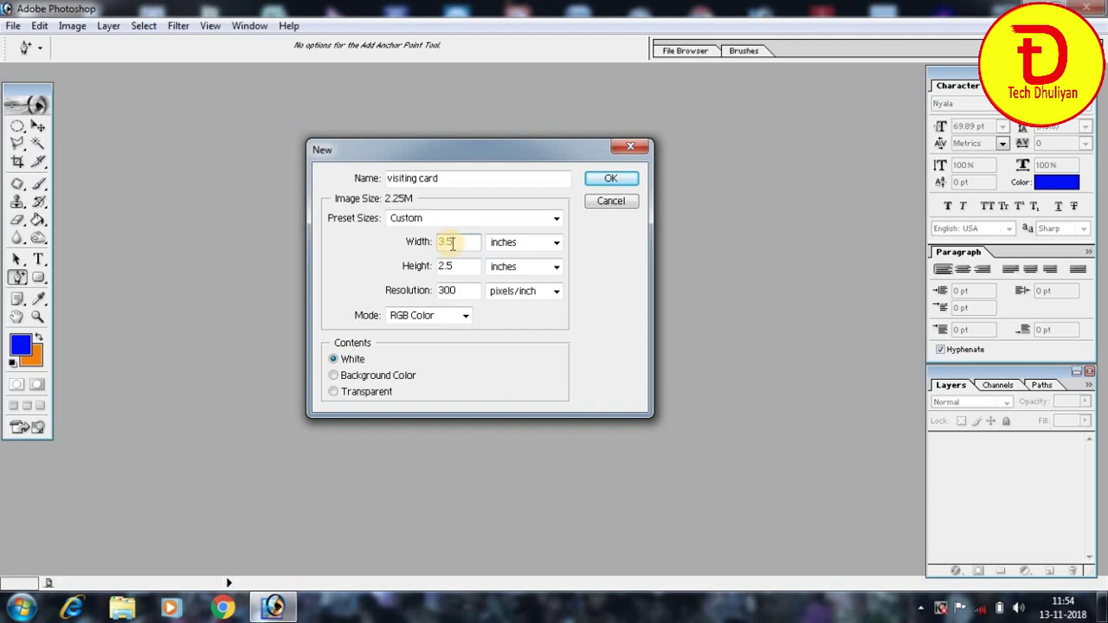
{"action": "left_click_drag", "start_coordinate": [455, 245], "coordinate": [400, 249]}
{"action": "type", "text": "3"}
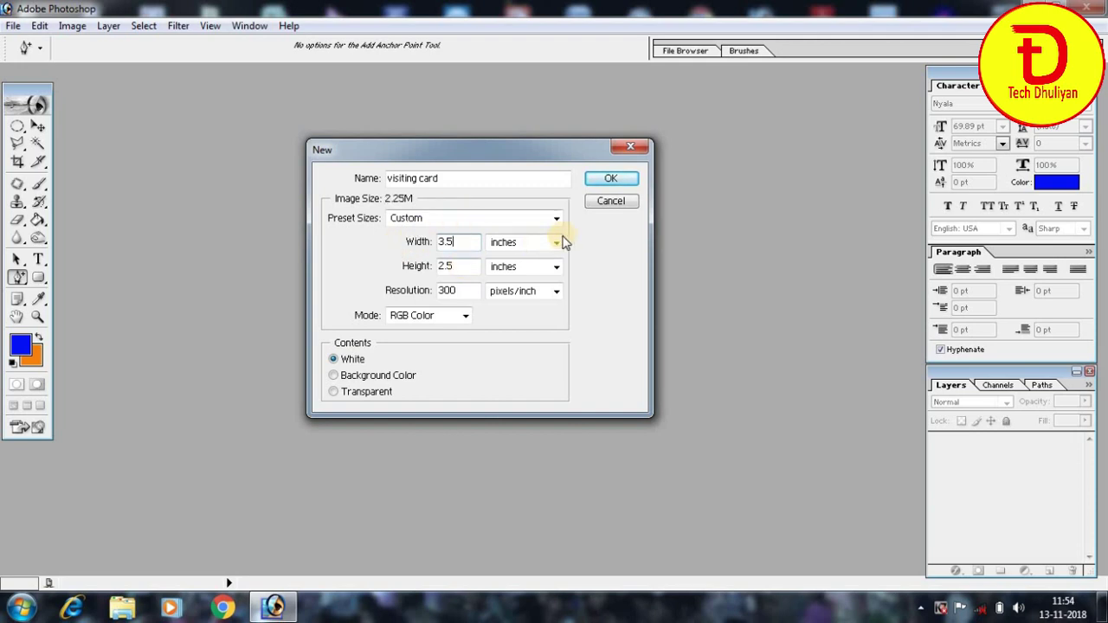
{"action": "left_click", "coordinate": [555, 243]}
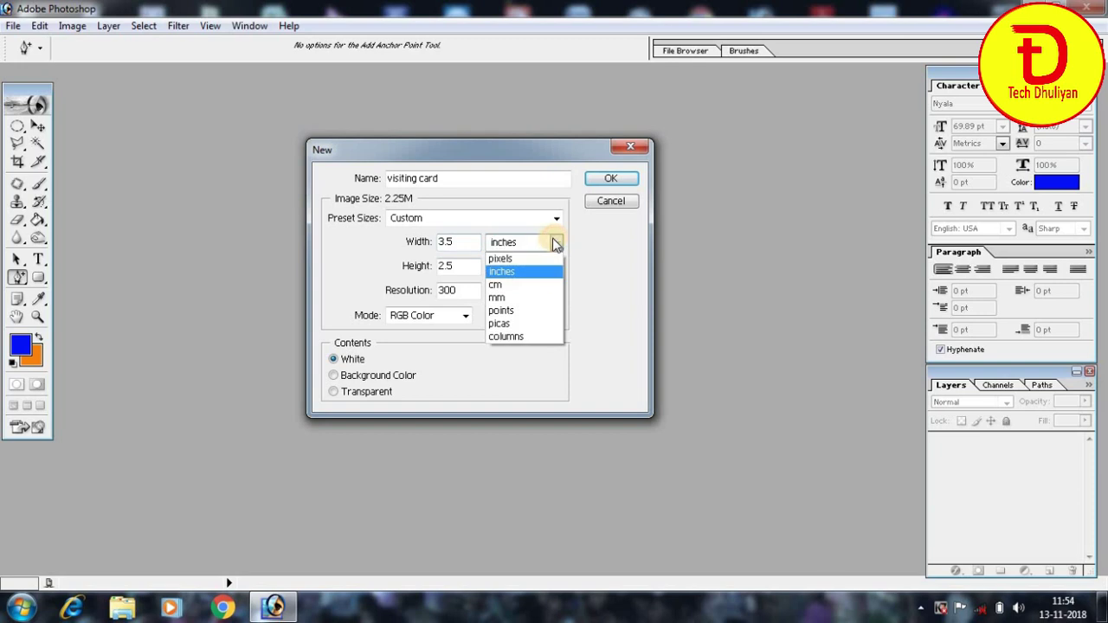
{"action": "left_click", "coordinate": [511, 274]}
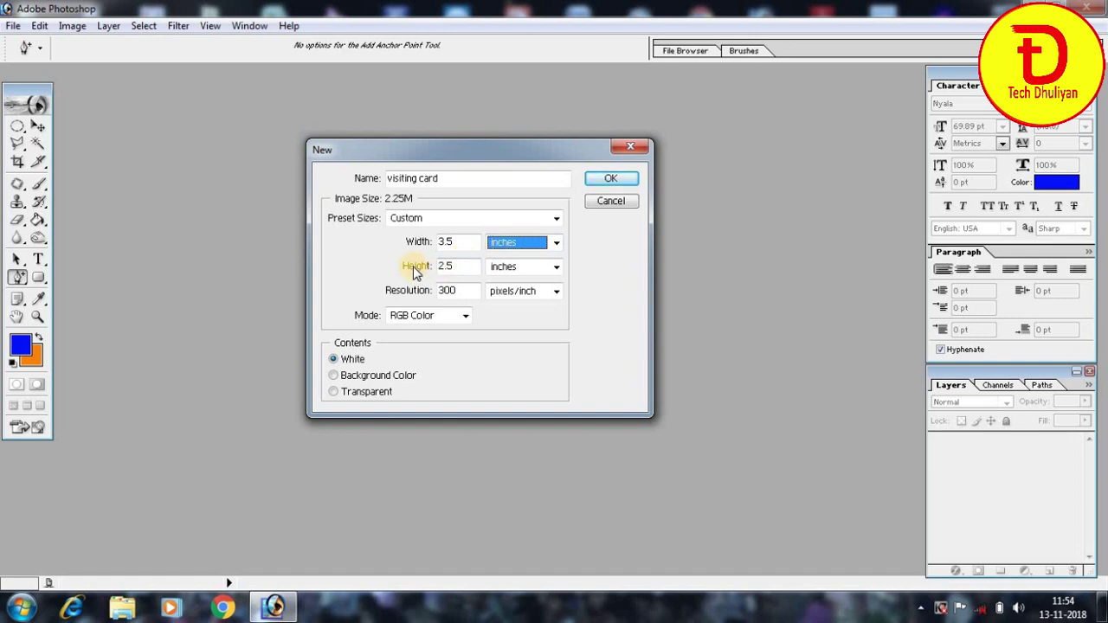
Set the height to 2.25 inches and create the white 300 ppi document.
{"action": "left_click", "coordinate": [459, 266]}
{"action": "type", "text": "2.25"}
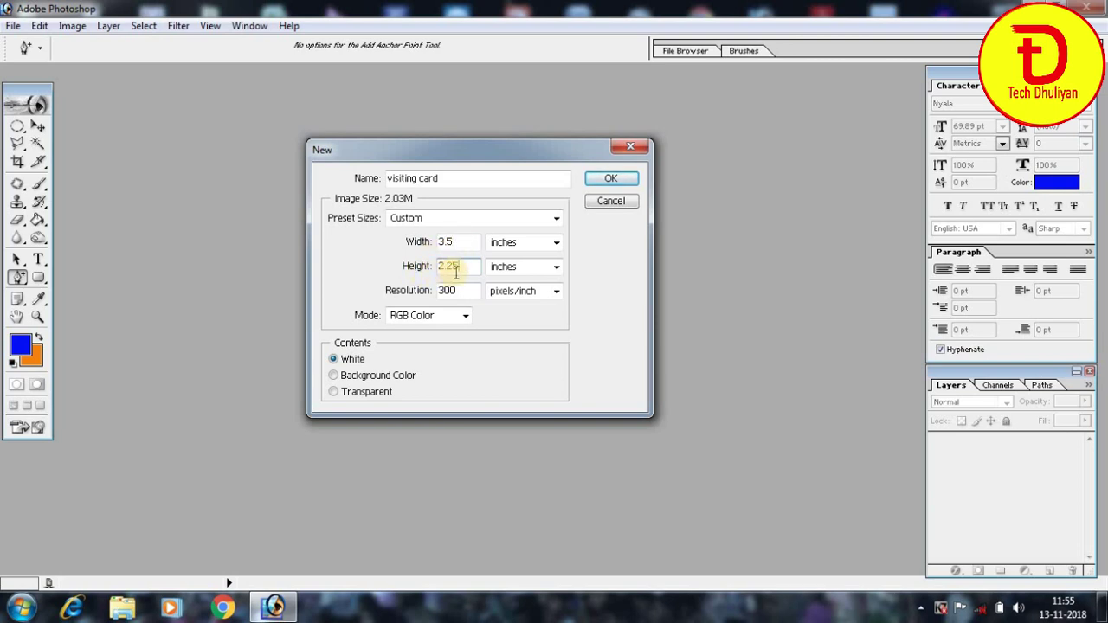
{"action": "left_click", "coordinate": [611, 179]}
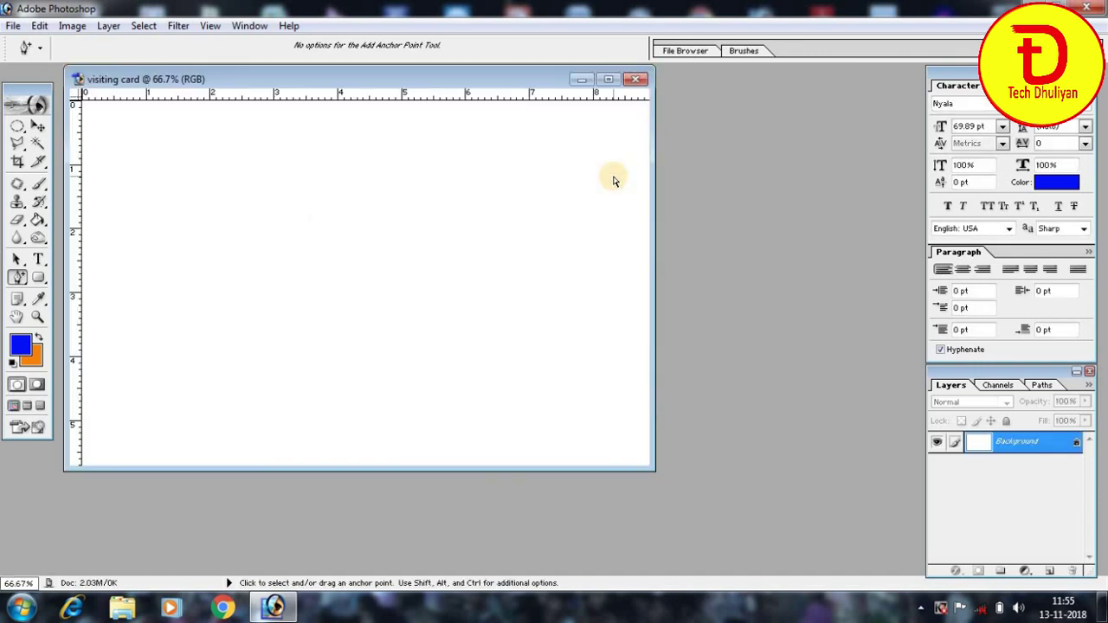
Centre the document window and enlarge it so a grey border surrounds the canvas.
{"action": "left_click_drag", "start_coordinate": [318, 85], "coordinate": [448, 109]}
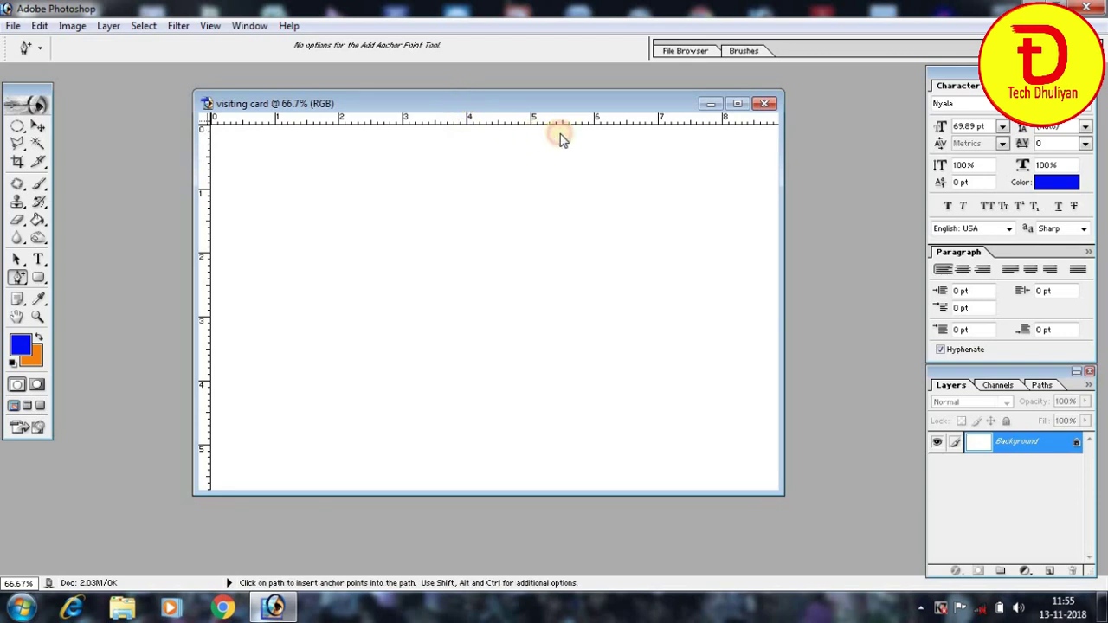
{"action": "mouse_move", "coordinate": [435, 95]}
{"action": "left_mouse_down"}
{"action": "mouse_move", "coordinate": [544, 102]}
{"action": "mouse_move", "coordinate": [440, 98]}
{"action": "left_mouse_up"}
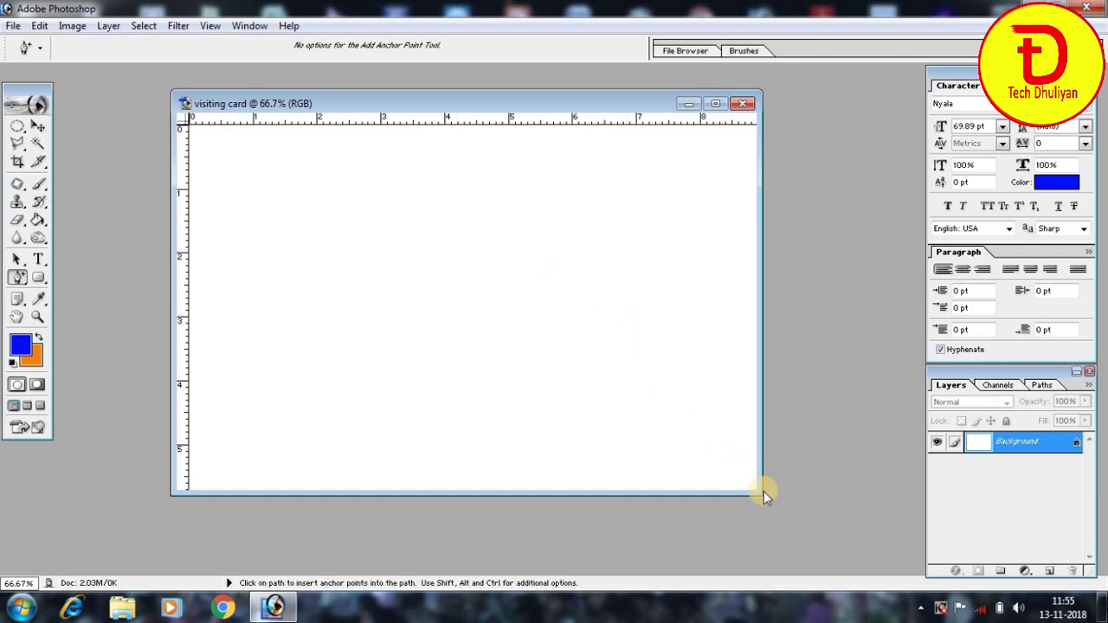
{"action": "left_click_drag", "start_coordinate": [760, 490], "coordinate": [849, 527]}
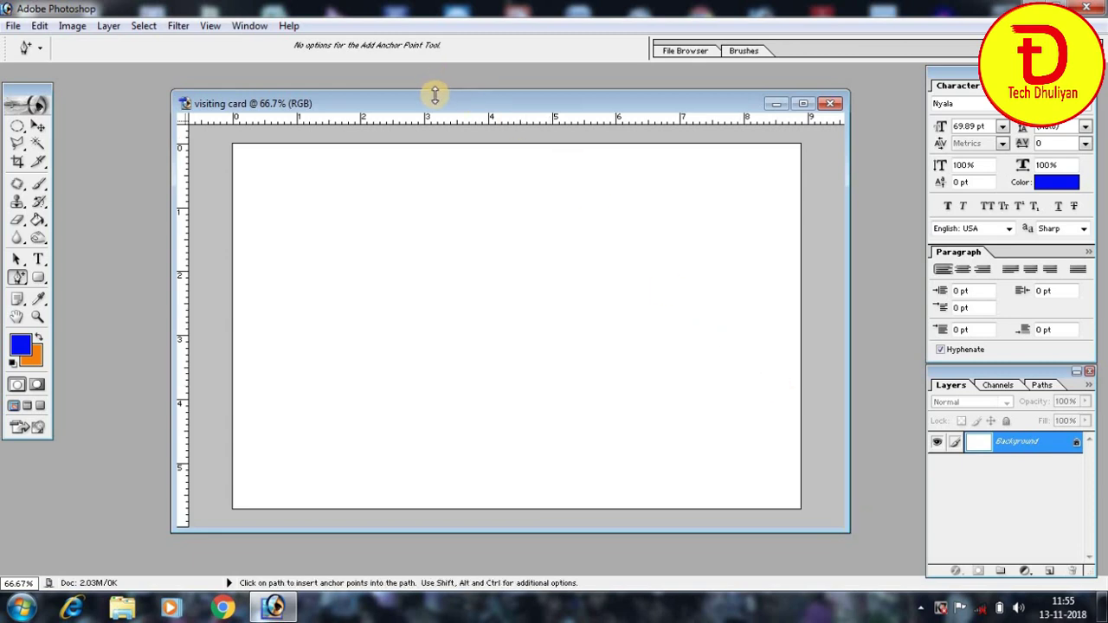
{"action": "left_click_drag", "start_coordinate": [431, 115], "coordinate": [450, 107]}
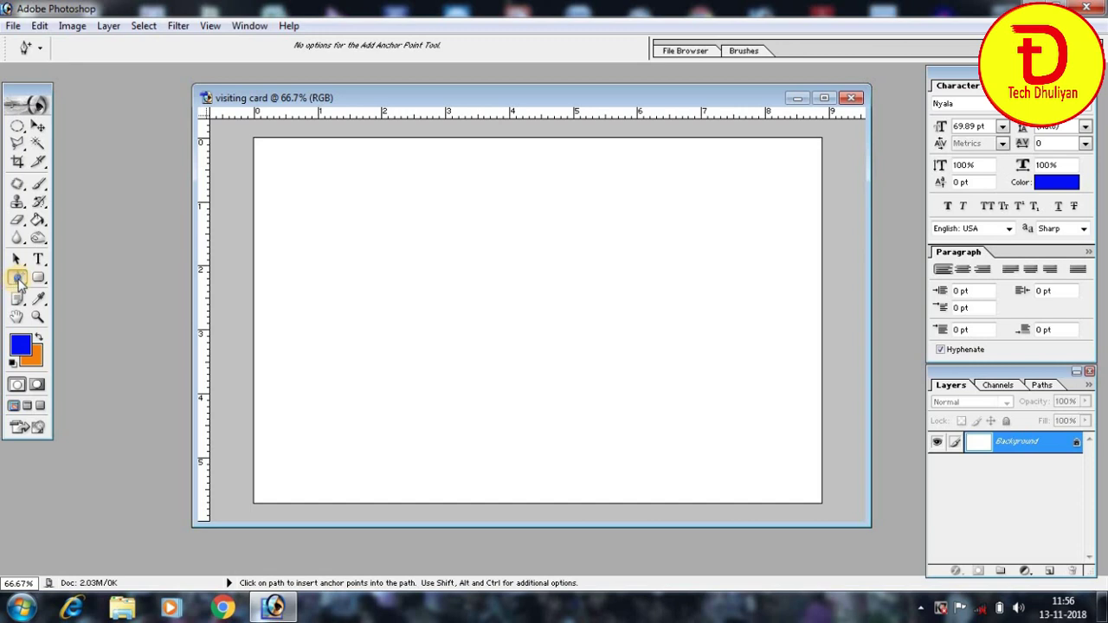
With the Pen Tool, draw a blue triangle from the top-left corner to the bottom edge.
{"action": "left_click_drag", "start_coordinate": [20, 284], "coordinate": [65, 275]}
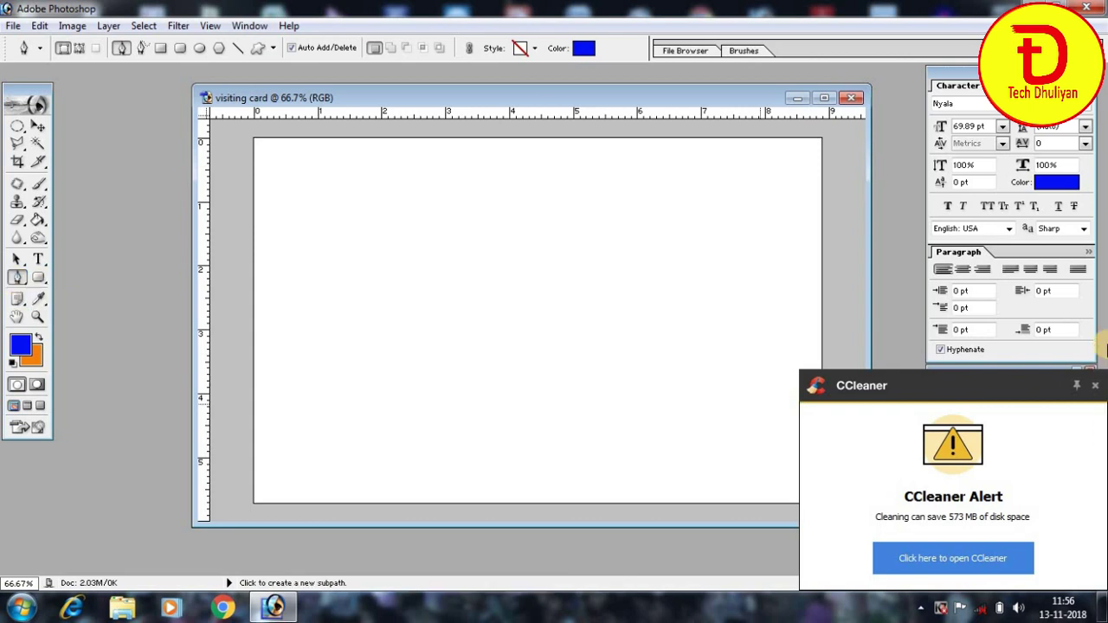
{"action": "left_click", "coordinate": [1089, 392]}
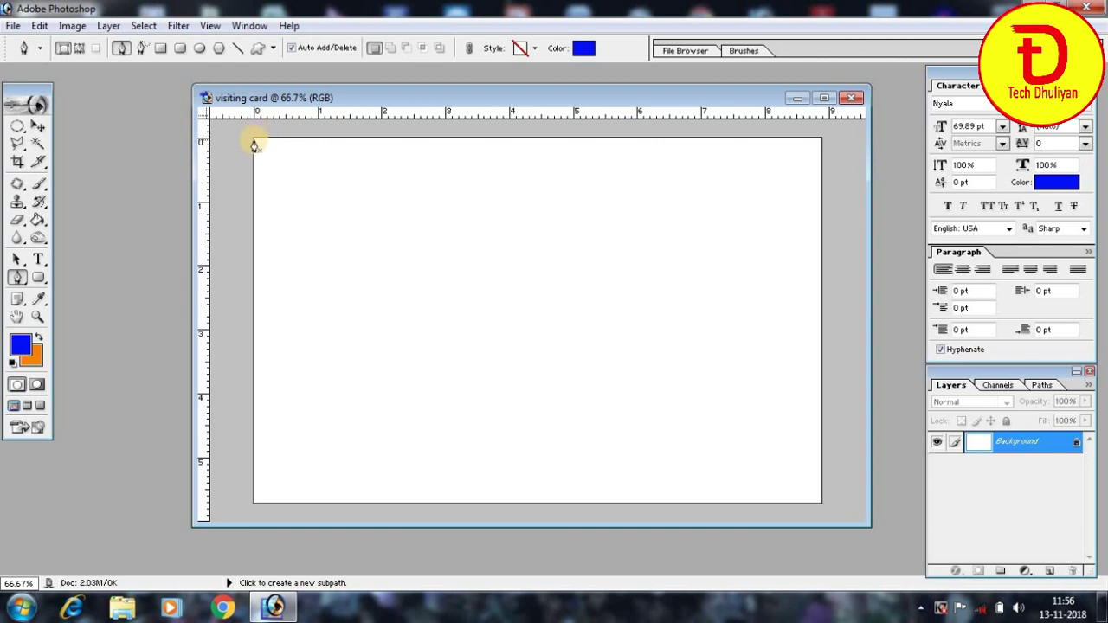
{"action": "left_click", "coordinate": [254, 141]}
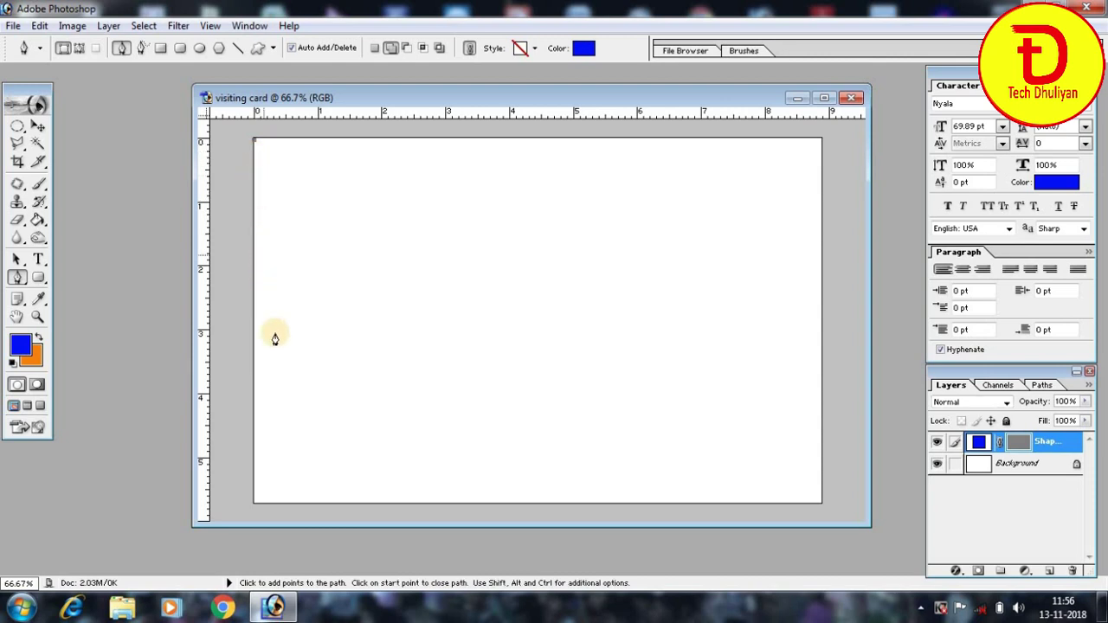
{"action": "left_click", "coordinate": [254, 503]}
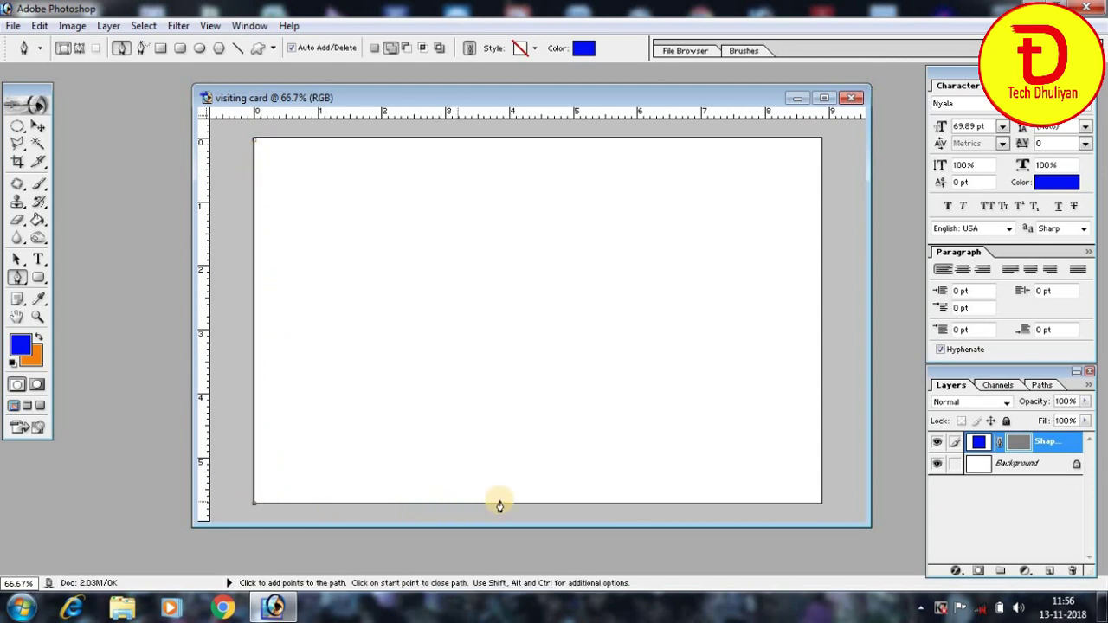
{"action": "left_click", "coordinate": [574, 504]}
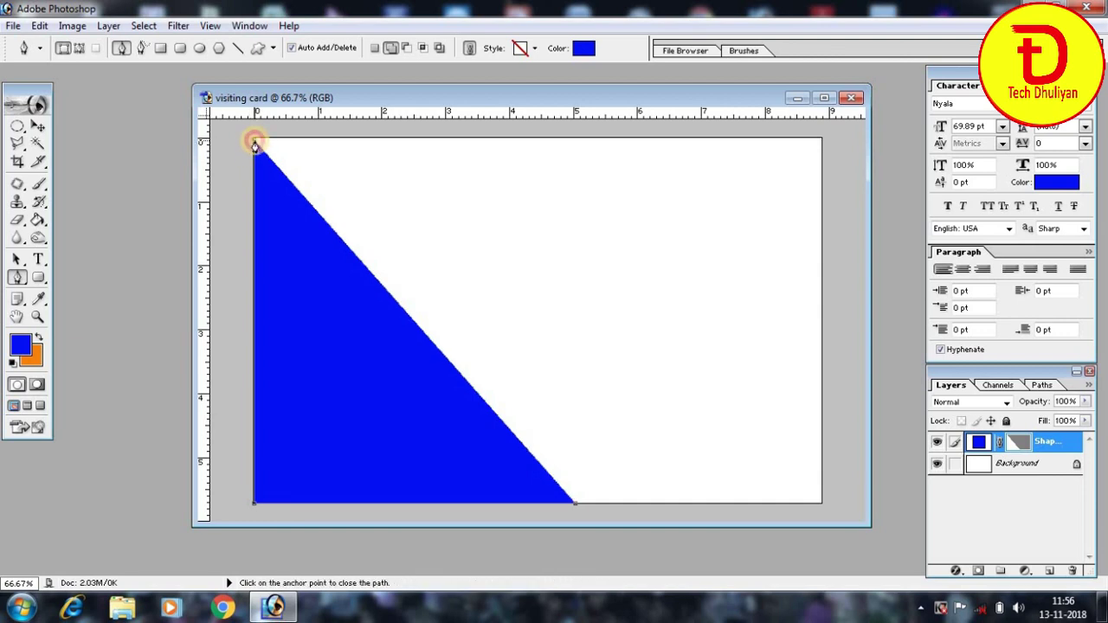
{"action": "left_click", "coordinate": [255, 143]}
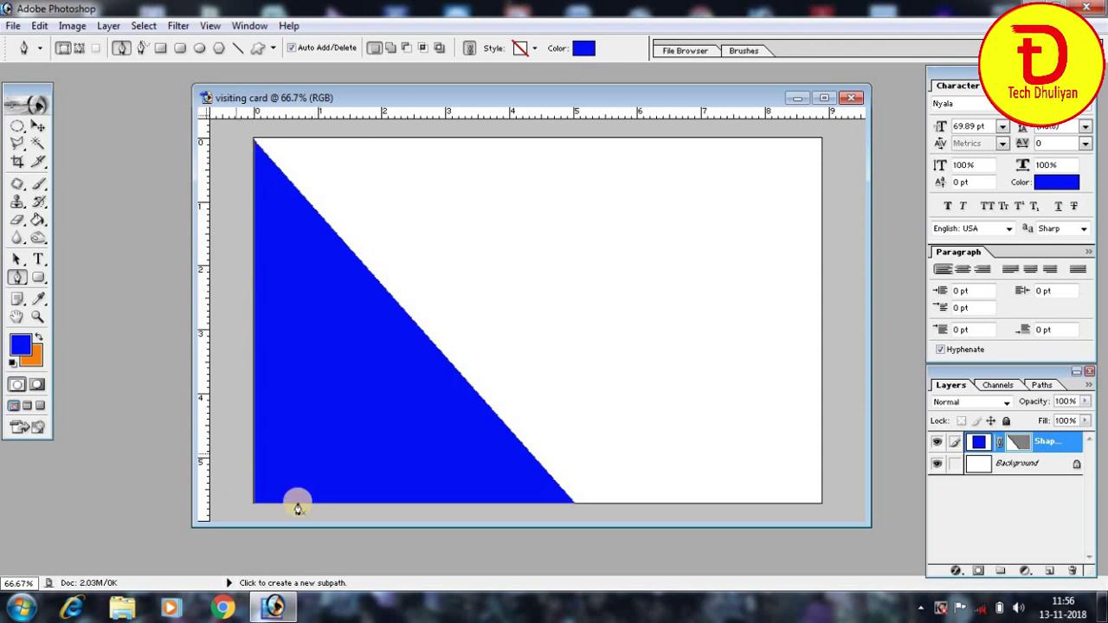
{"action": "key", "text": "Return"}
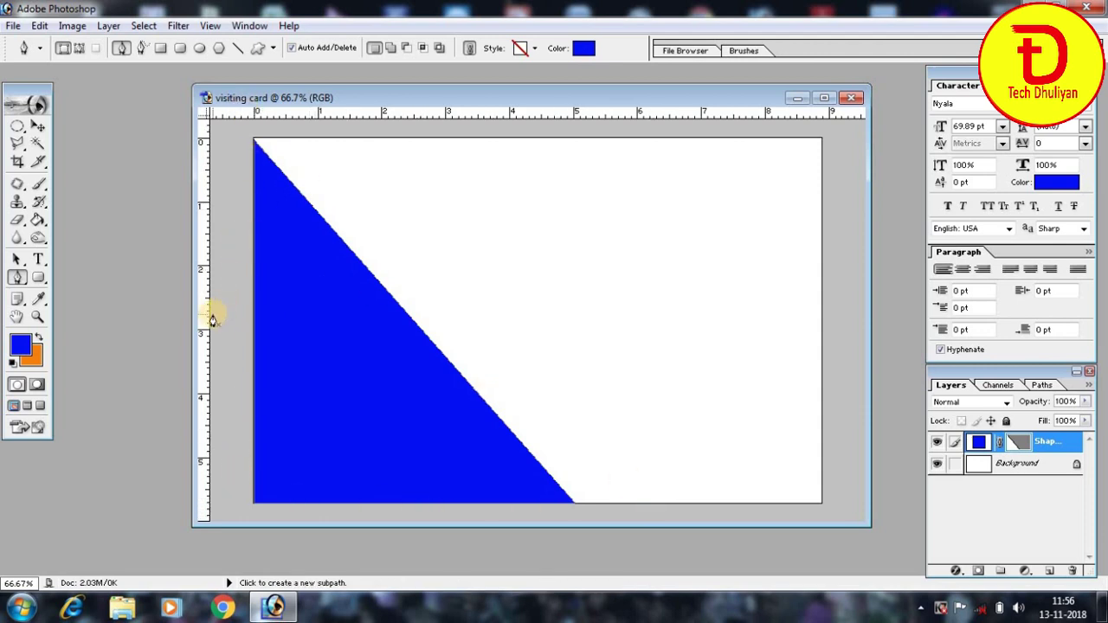
{"action": "left_click", "coordinate": [17, 279]}
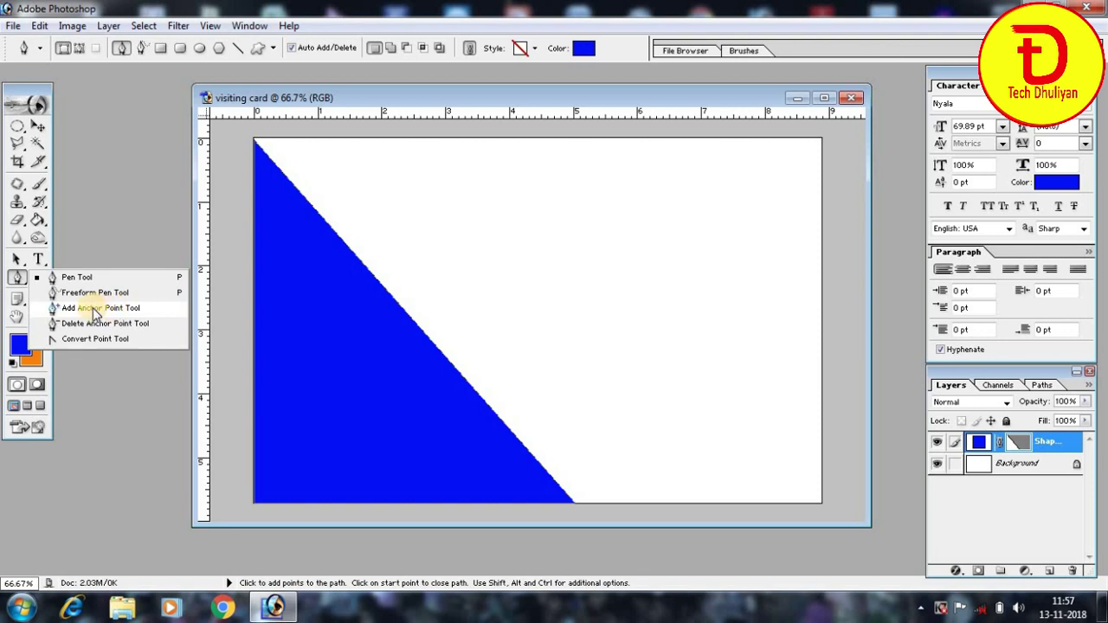
Add an anchor point on the triangle's diagonal edge and bend it into a curve.
{"action": "left_click", "coordinate": [95, 310]}
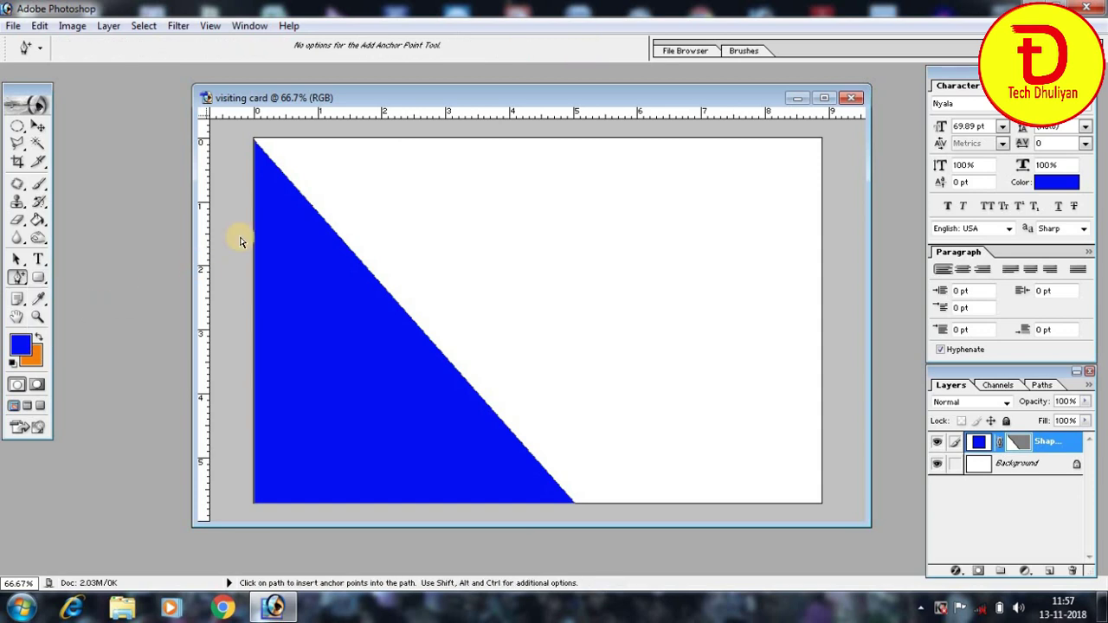
{"action": "left_click", "coordinate": [415, 324]}
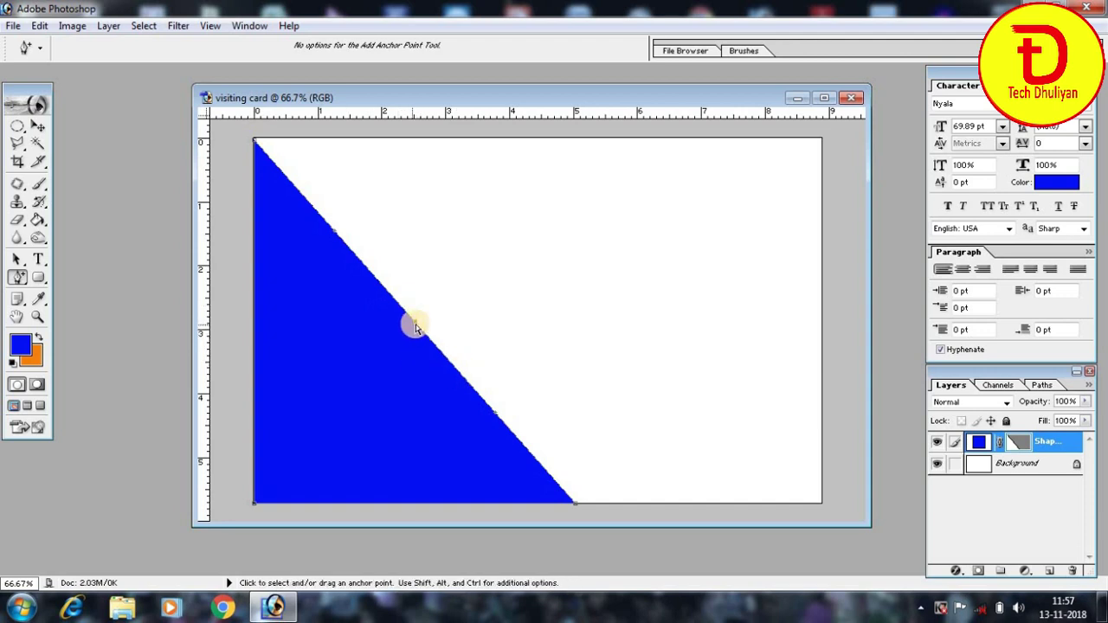
{"action": "left_click_drag", "start_coordinate": [416, 327], "coordinate": [342, 403]}
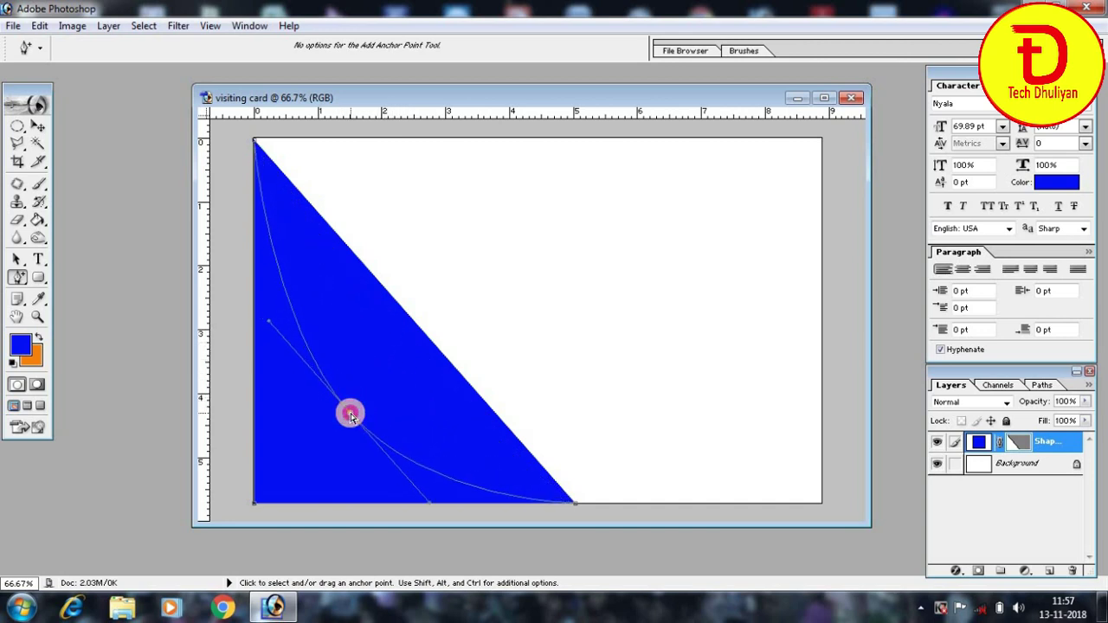
{"action": "left_click_drag", "start_coordinate": [342, 402], "coordinate": [351, 418]}
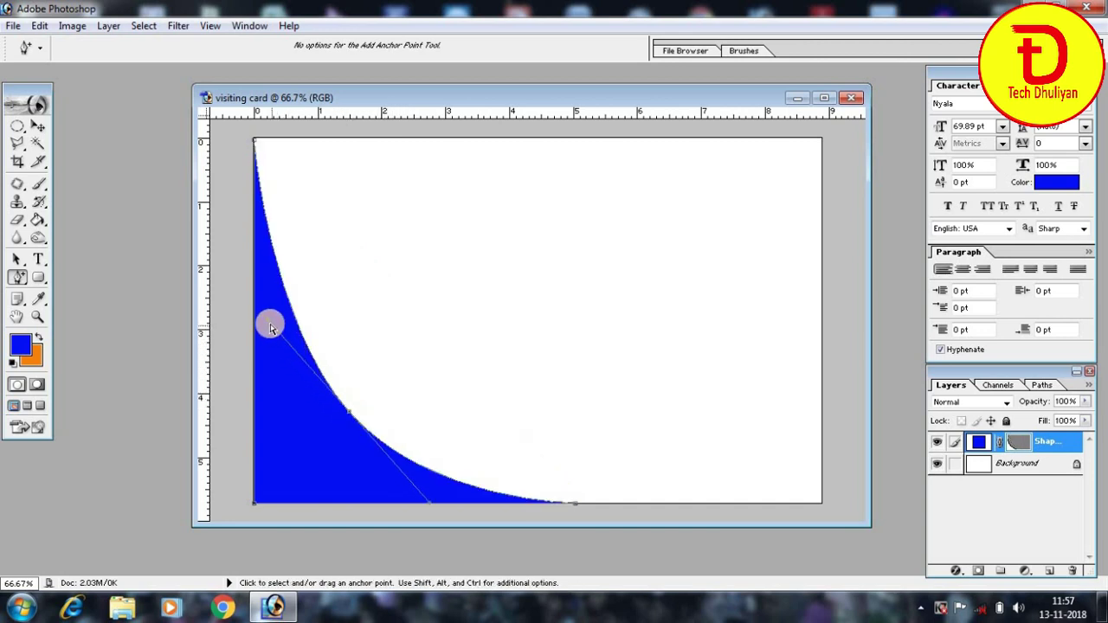
{"action": "left_click_drag", "start_coordinate": [270, 321], "coordinate": [273, 312]}
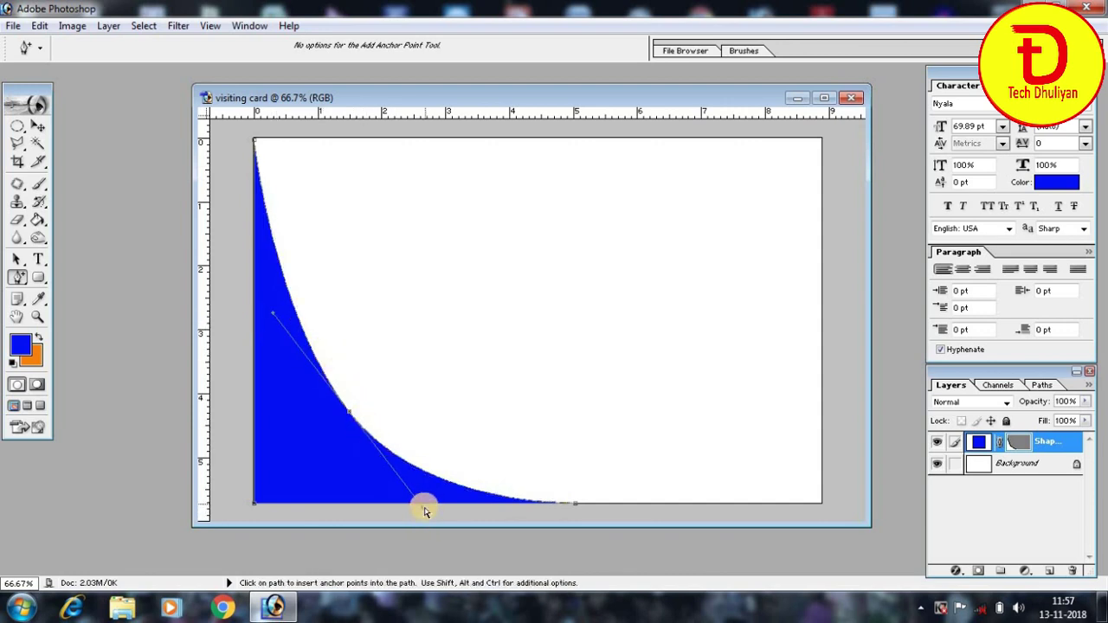
{"action": "mouse_move", "coordinate": [424, 509]}
{"action": "left_mouse_down"}
{"action": "mouse_move", "coordinate": [470, 464]}
{"action": "mouse_move", "coordinate": [346, 504]}
{"action": "mouse_move", "coordinate": [328, 479]}
{"action": "mouse_move", "coordinate": [409, 486]}
{"action": "left_mouse_up"}
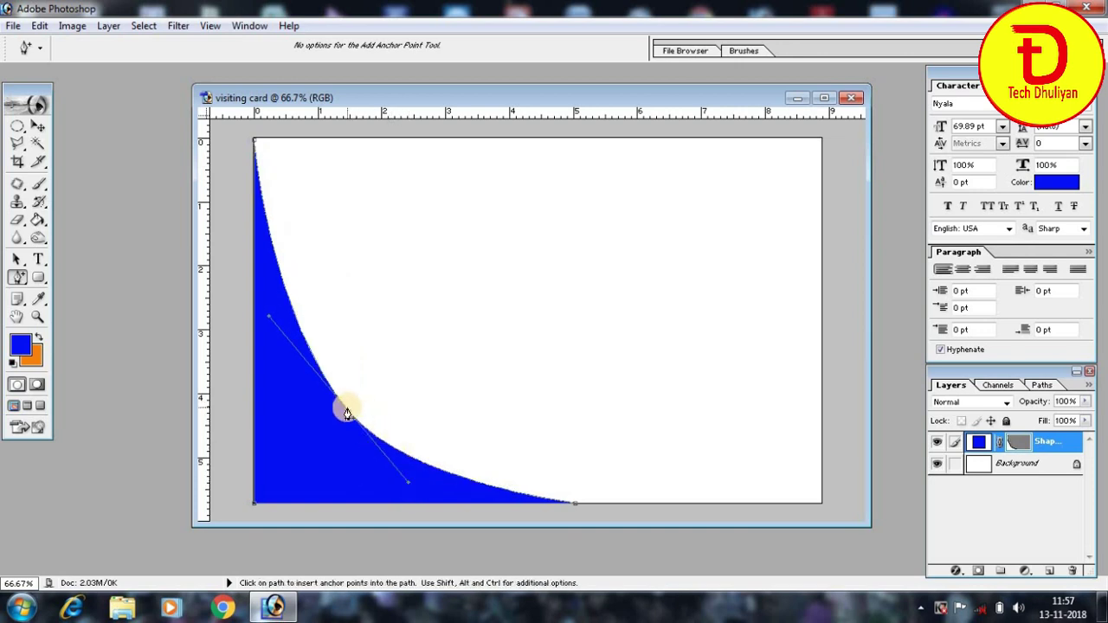
Refine the anchors and handles into an S-shaped wave, then deselect the path.
{"action": "left_click_drag", "start_coordinate": [352, 423], "coordinate": [361, 434]}
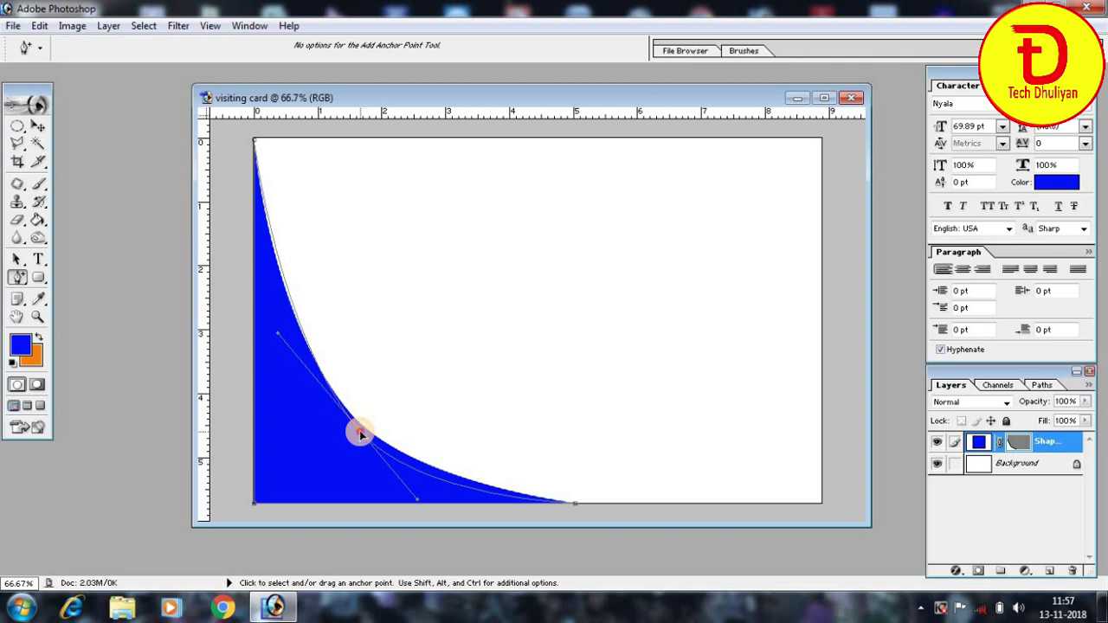
{"action": "mouse_move", "coordinate": [361, 434]}
{"action": "left_mouse_down"}
{"action": "mouse_move", "coordinate": [381, 446]}
{"action": "mouse_move", "coordinate": [367, 408]}
{"action": "mouse_move", "coordinate": [427, 222]}
{"action": "mouse_move", "coordinate": [551, 212]}
{"action": "left_mouse_up"}
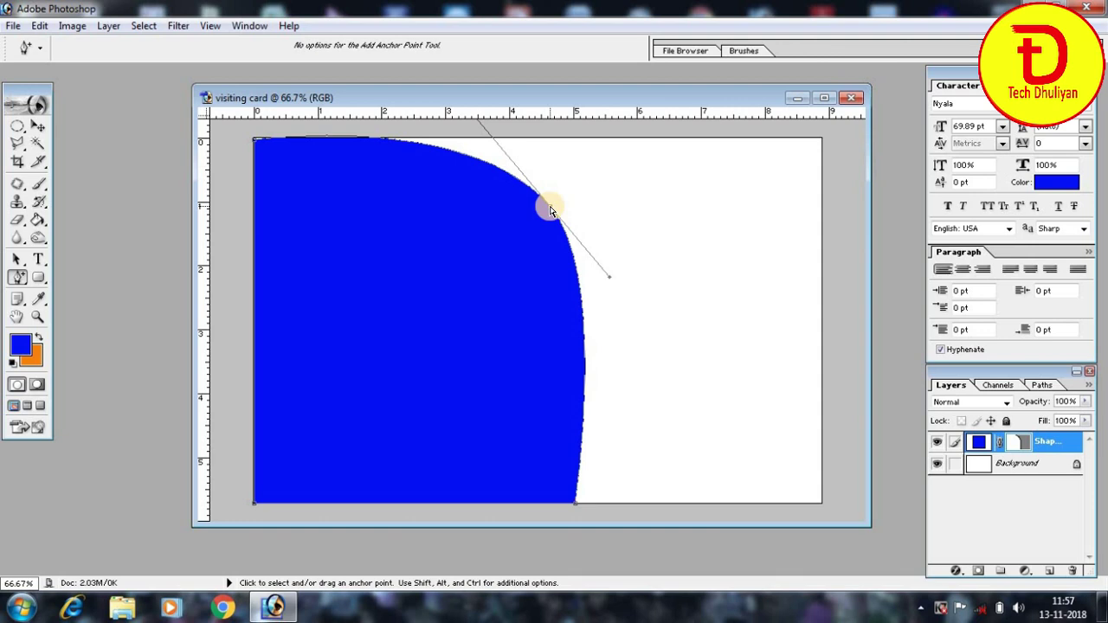
{"action": "mouse_move", "coordinate": [550, 209]}
{"action": "left_mouse_down"}
{"action": "mouse_move", "coordinate": [589, 198]}
{"action": "mouse_move", "coordinate": [692, 227]}
{"action": "left_mouse_up"}
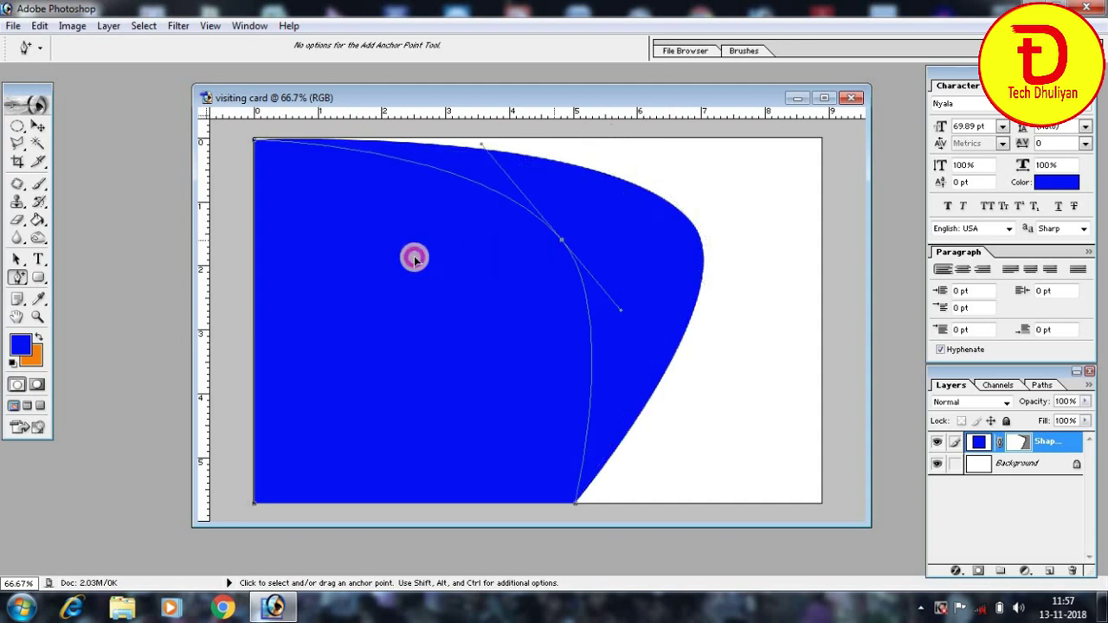
{"action": "mouse_move", "coordinate": [413, 254]}
{"action": "left_mouse_down"}
{"action": "mouse_move", "coordinate": [366, 277]}
{"action": "mouse_move", "coordinate": [372, 245]}
{"action": "mouse_move", "coordinate": [363, 259]}
{"action": "left_mouse_up"}
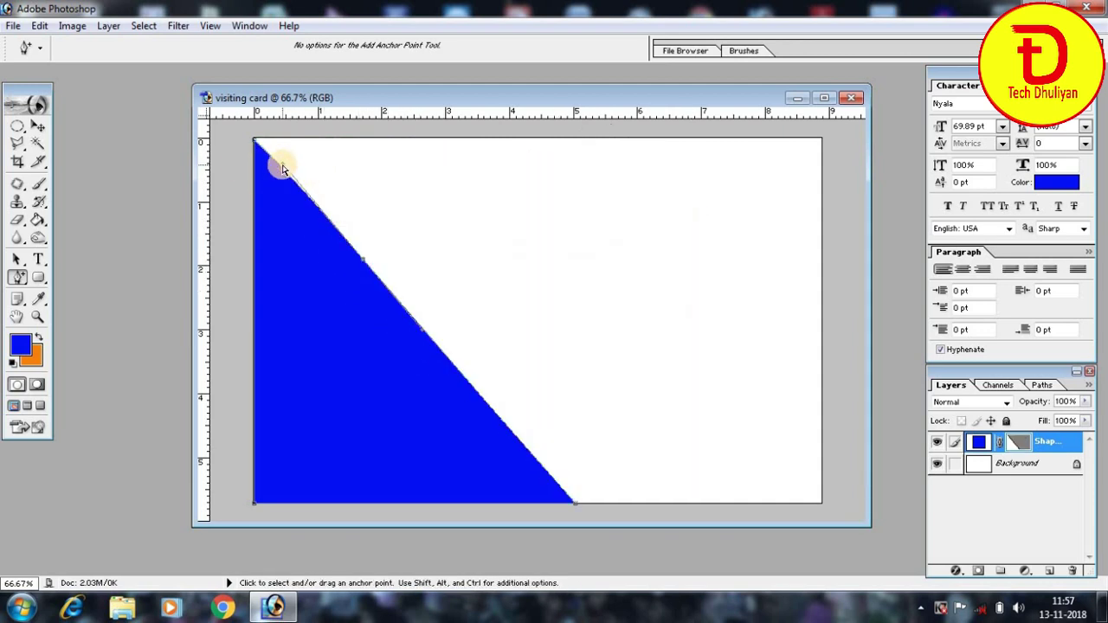
{"action": "mouse_move", "coordinate": [286, 167]}
{"action": "left_mouse_down"}
{"action": "mouse_move", "coordinate": [329, 153]}
{"action": "mouse_move", "coordinate": [369, 172]}
{"action": "left_mouse_up"}
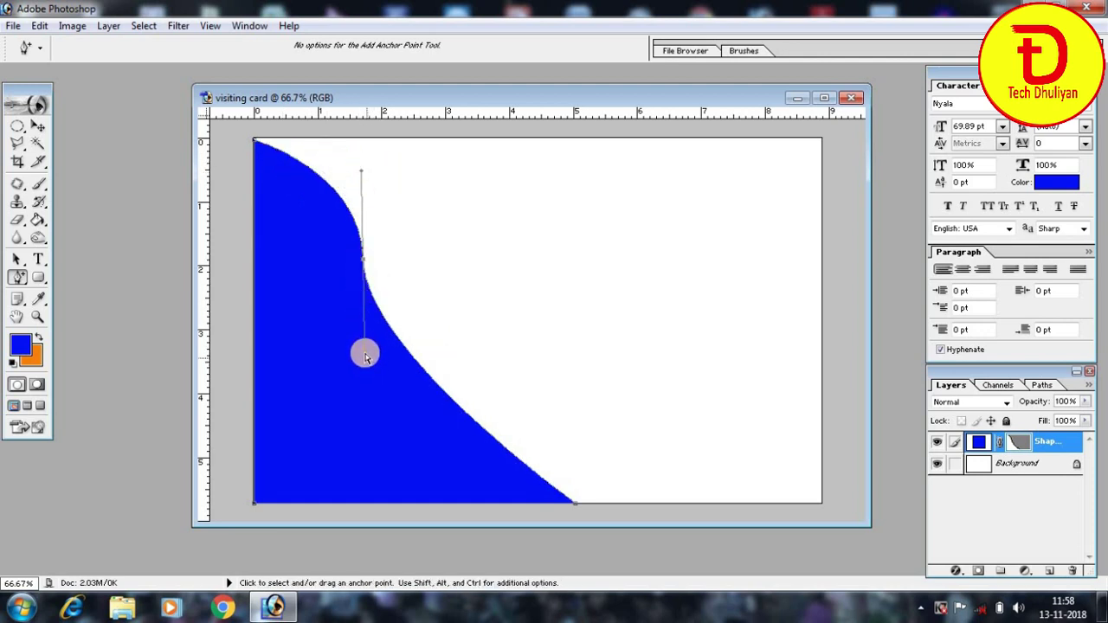
{"action": "left_click_drag", "start_coordinate": [362, 353], "coordinate": [329, 437]}
{"action": "left_click_drag", "start_coordinate": [286, 486], "coordinate": [277, 516]}
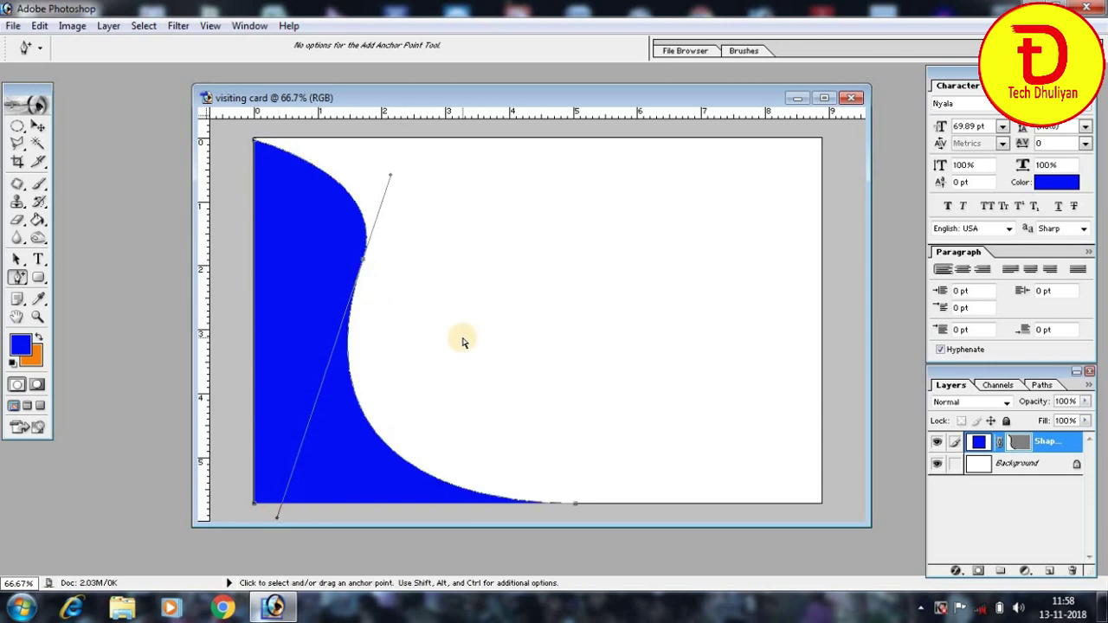
{"action": "left_click", "coordinate": [461, 342]}
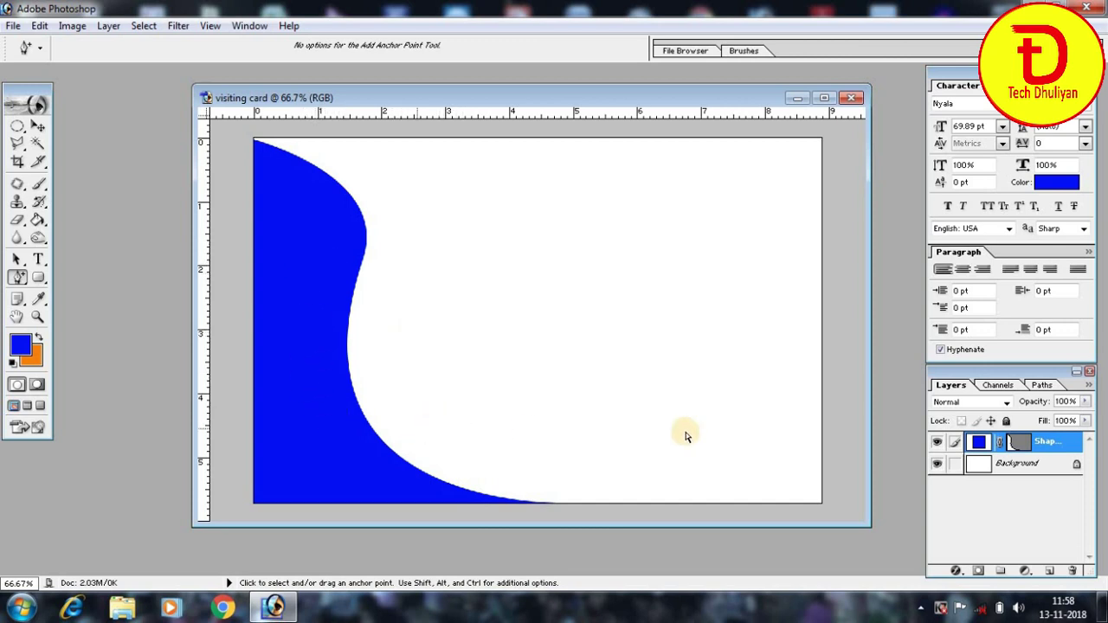
Set the wave shape layer's fill colour to light cyan 04BFFD in the Color Picker.
{"action": "double_click", "coordinate": [978, 444]}
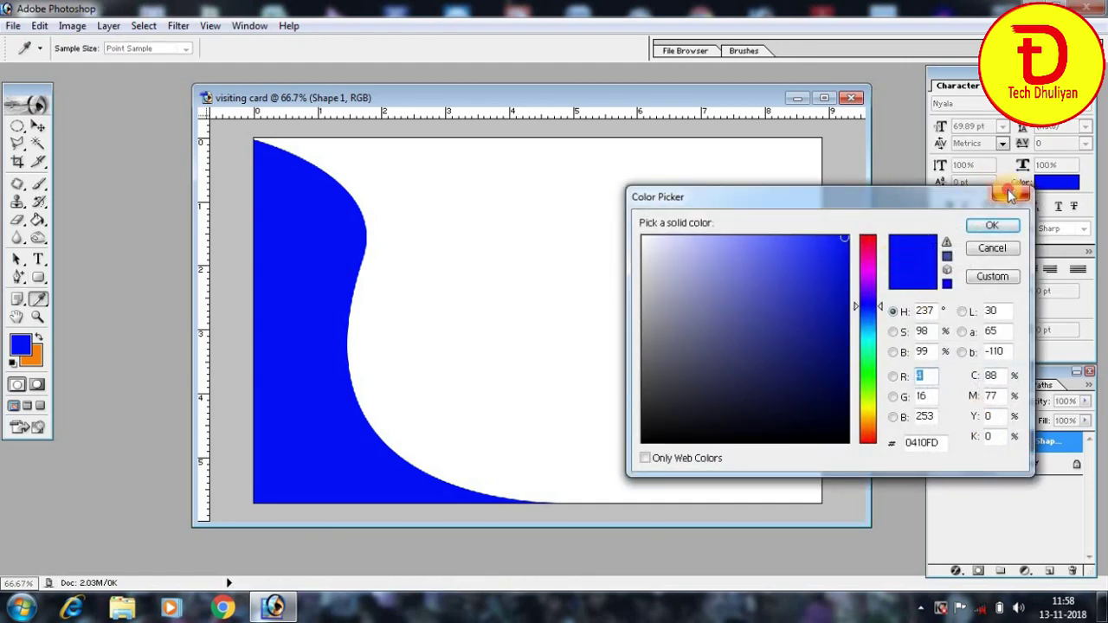
{"action": "left_click", "coordinate": [1011, 192]}
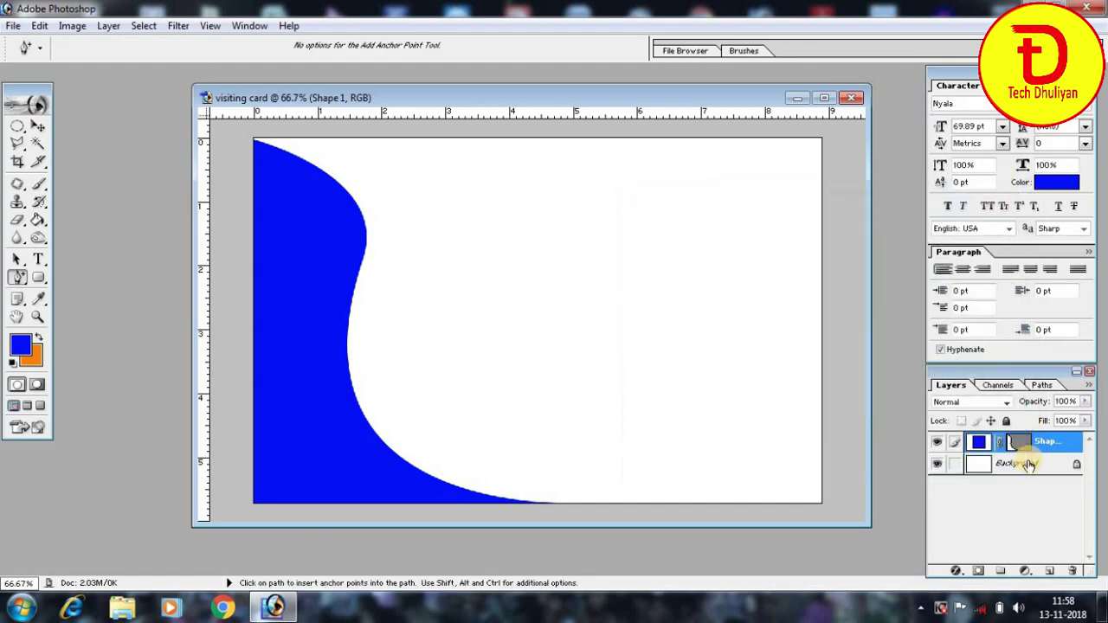
{"action": "double_click", "coordinate": [979, 444]}
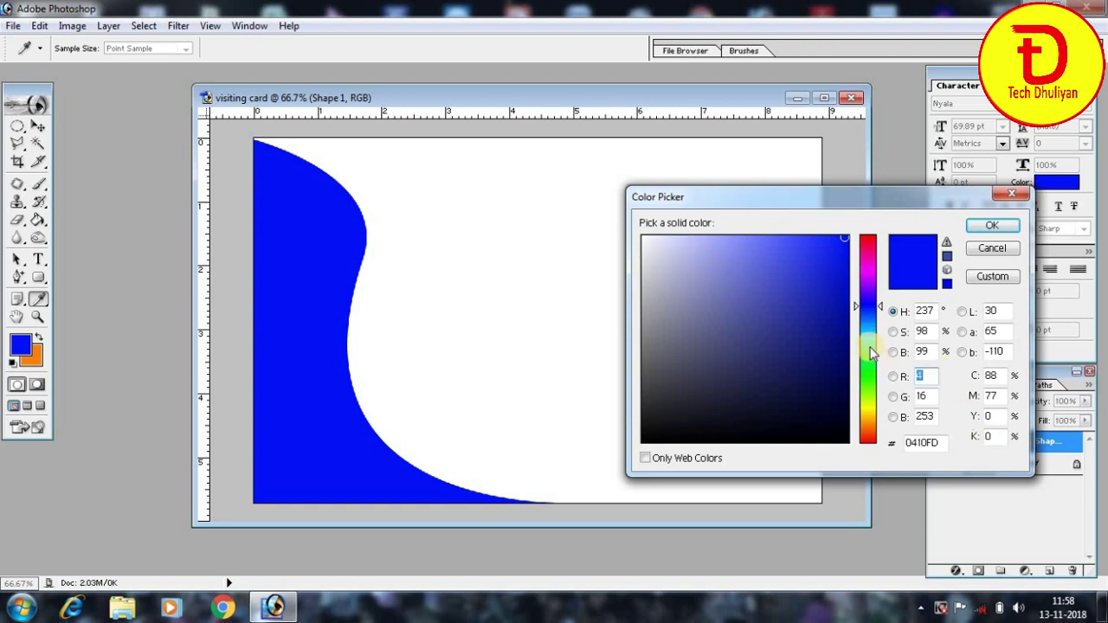
{"action": "left_click", "coordinate": [867, 292]}
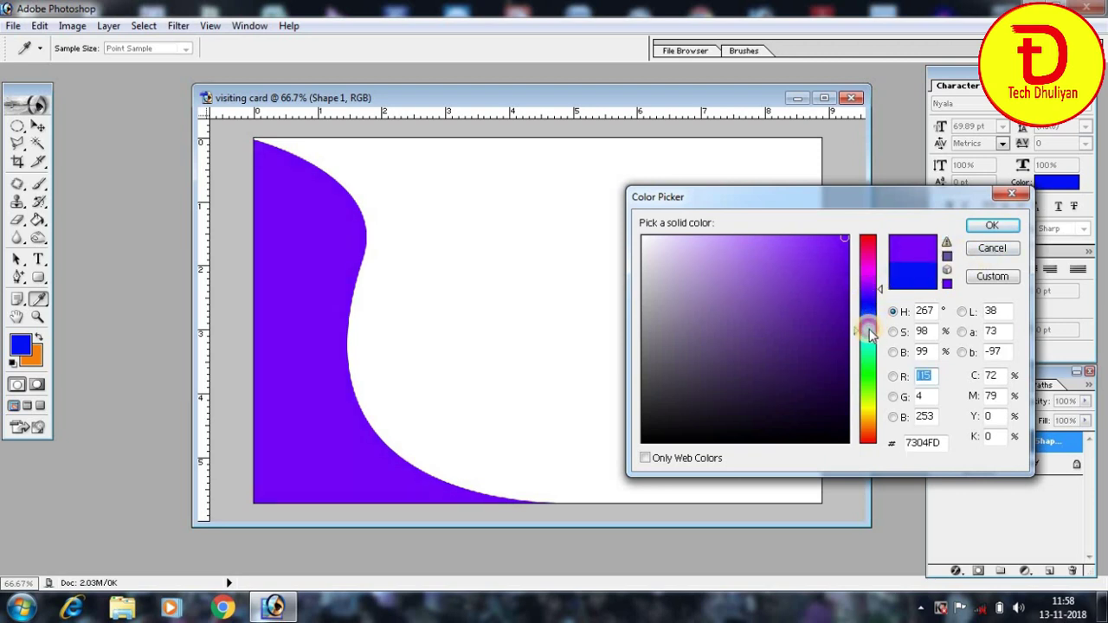
{"action": "left_click", "coordinate": [870, 329]}
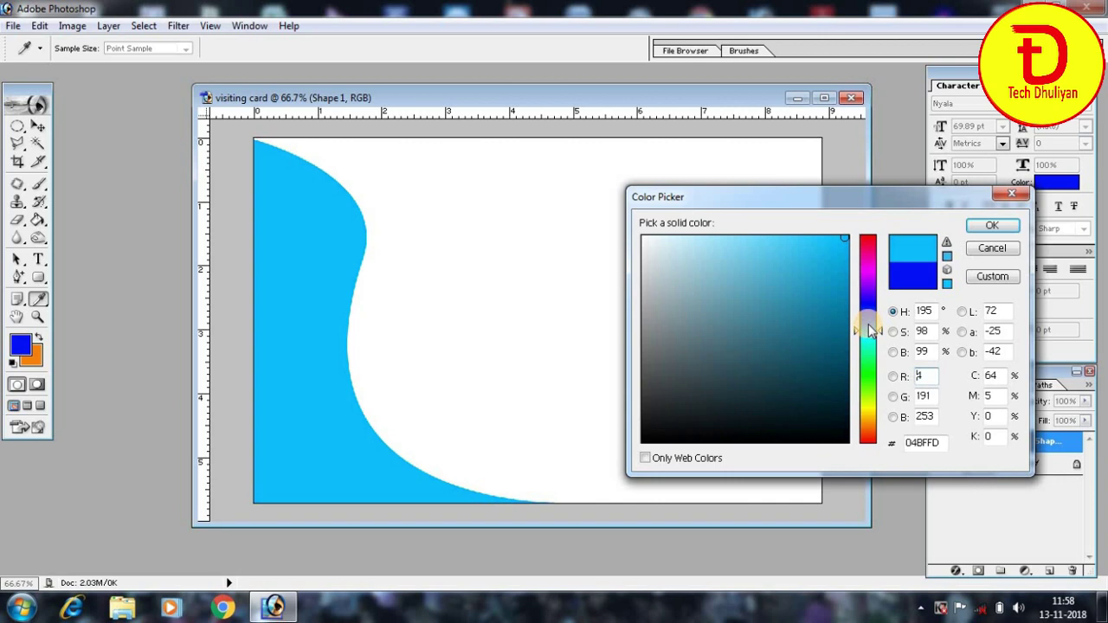
{"action": "left_click", "coordinate": [987, 229]}
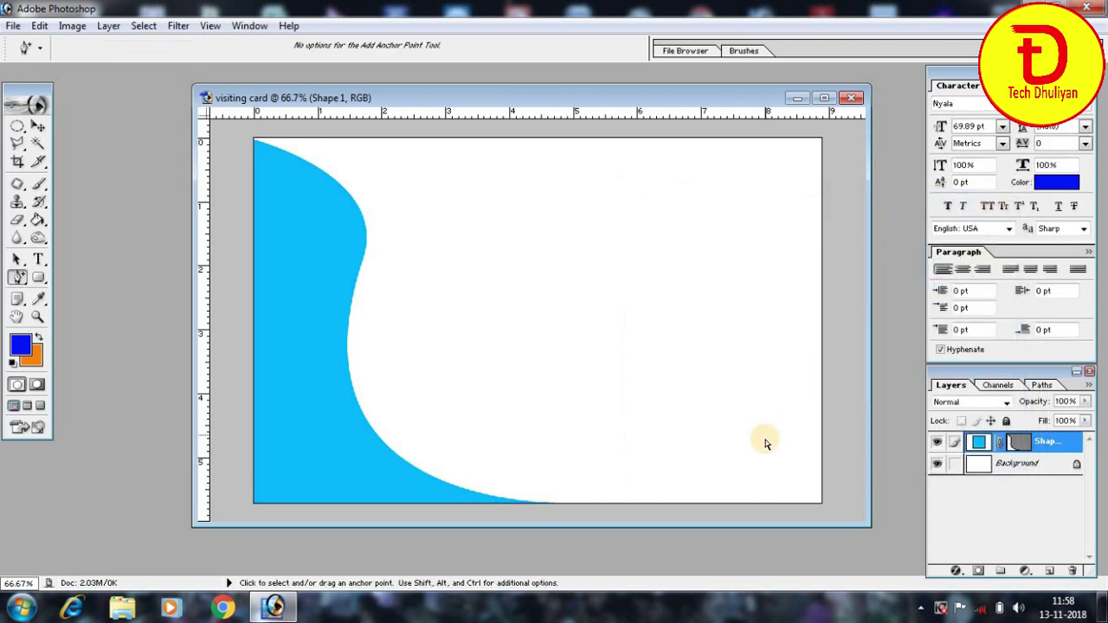
Alt-drag the cyan wave with the Move tool to create a Shape 1 copy layer.
{"action": "left_click", "coordinate": [35, 129]}
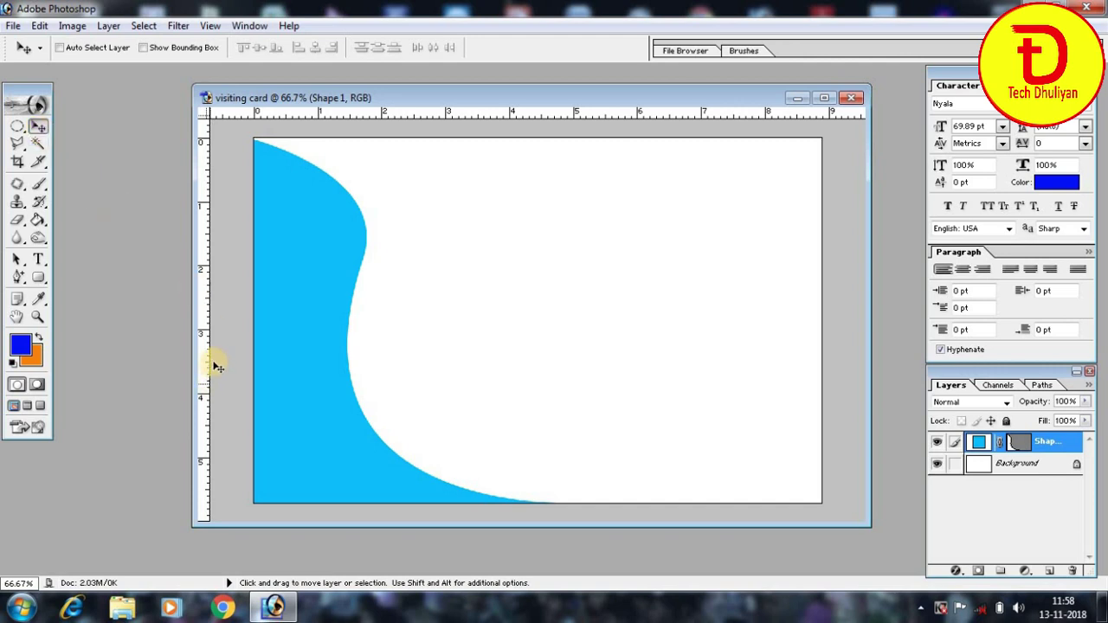
{"action": "left_click", "coordinate": [294, 321]}
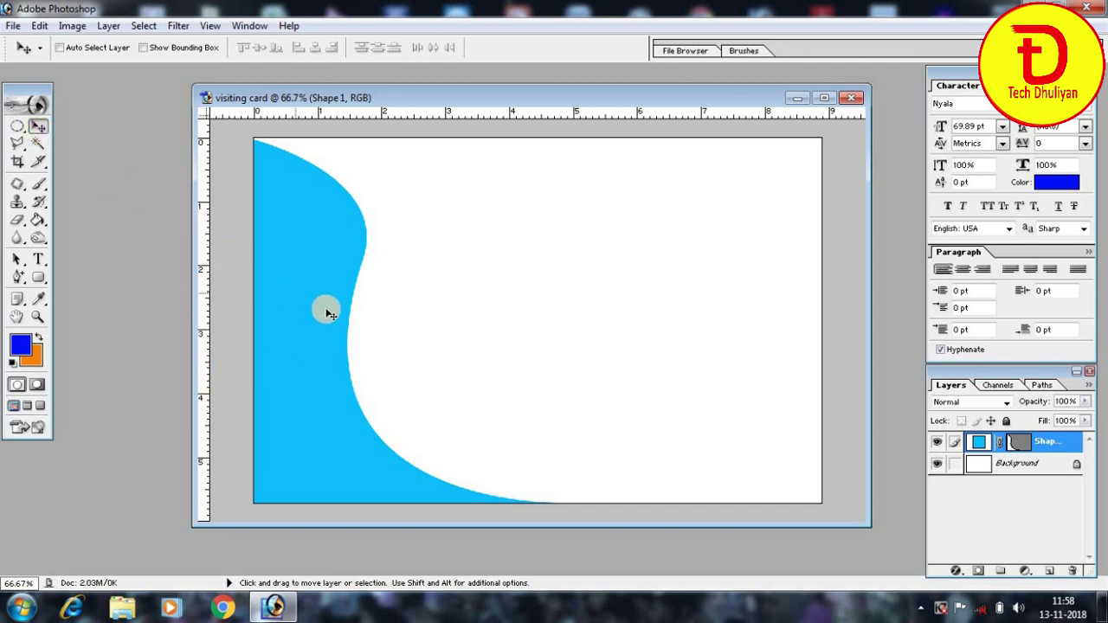
{"action": "key", "text": "alt"}
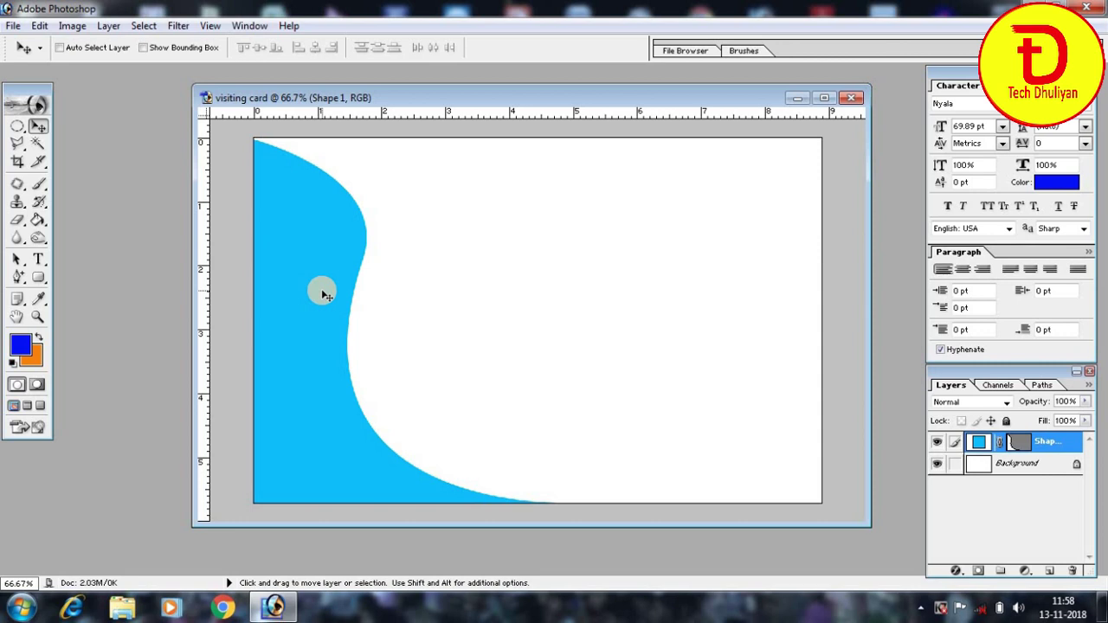
{"action": "key", "text": "alt"}
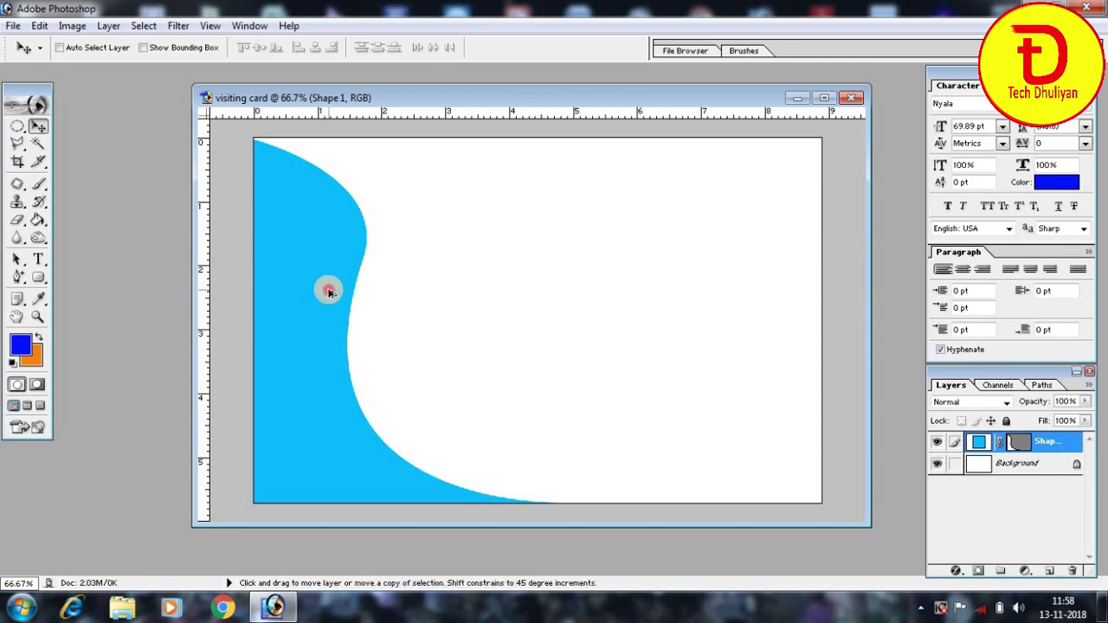
{"action": "left_click", "coordinate": [315, 293], "text": "alt"}
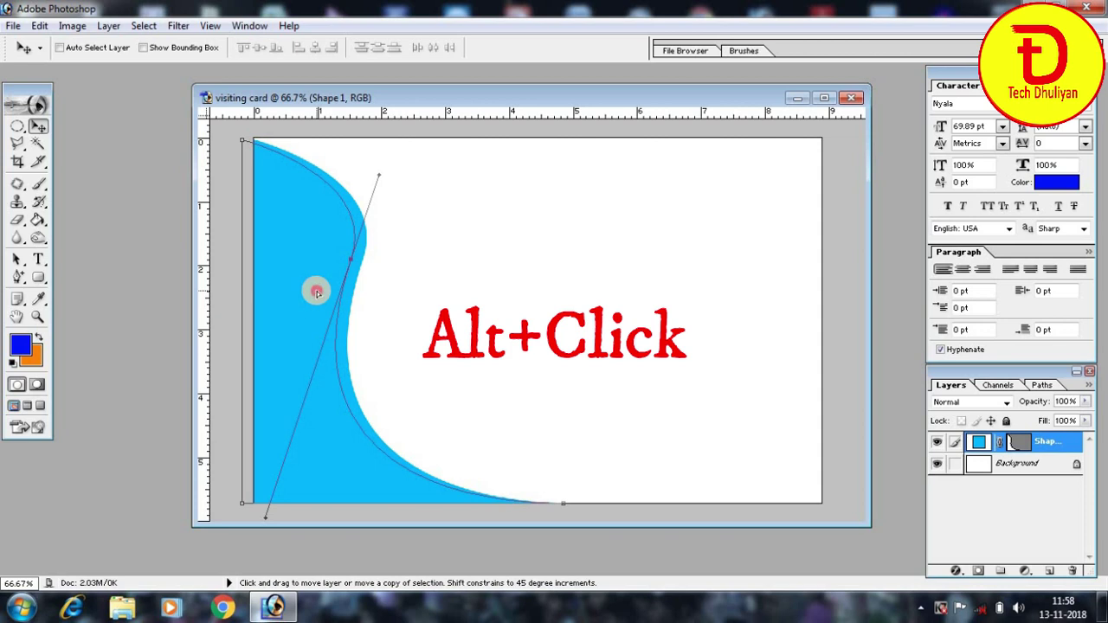
{"action": "left_click_drag", "start_coordinate": [316, 292], "coordinate": [320, 295]}
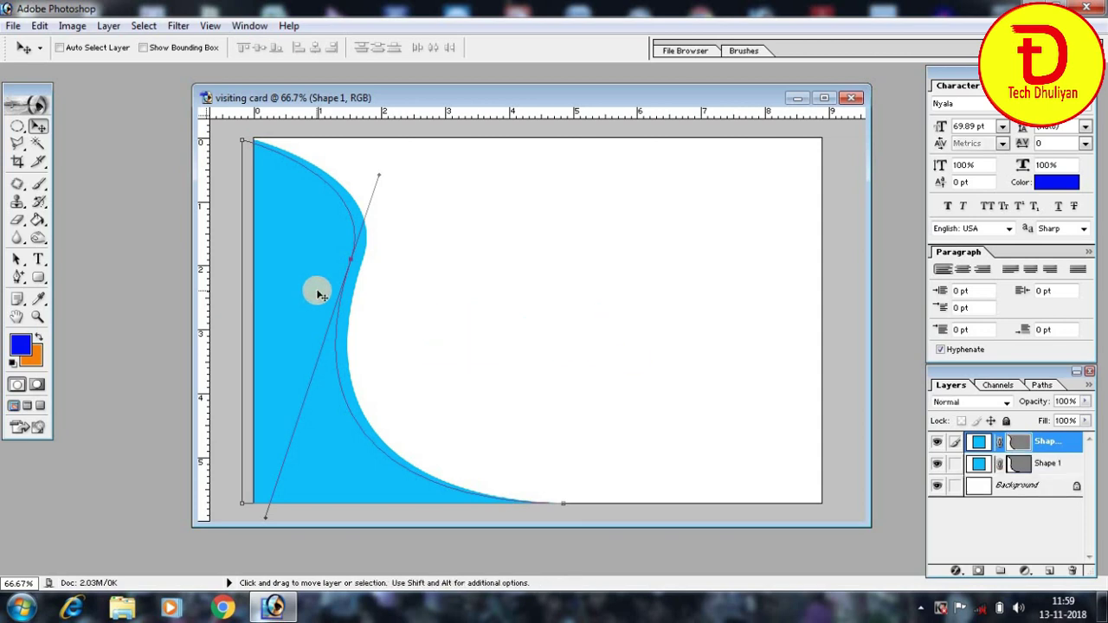
Recolour the Shape 1 copy medium blue 0479FD, leaving a thin cyan band visible.
{"action": "double_click", "coordinate": [979, 446]}
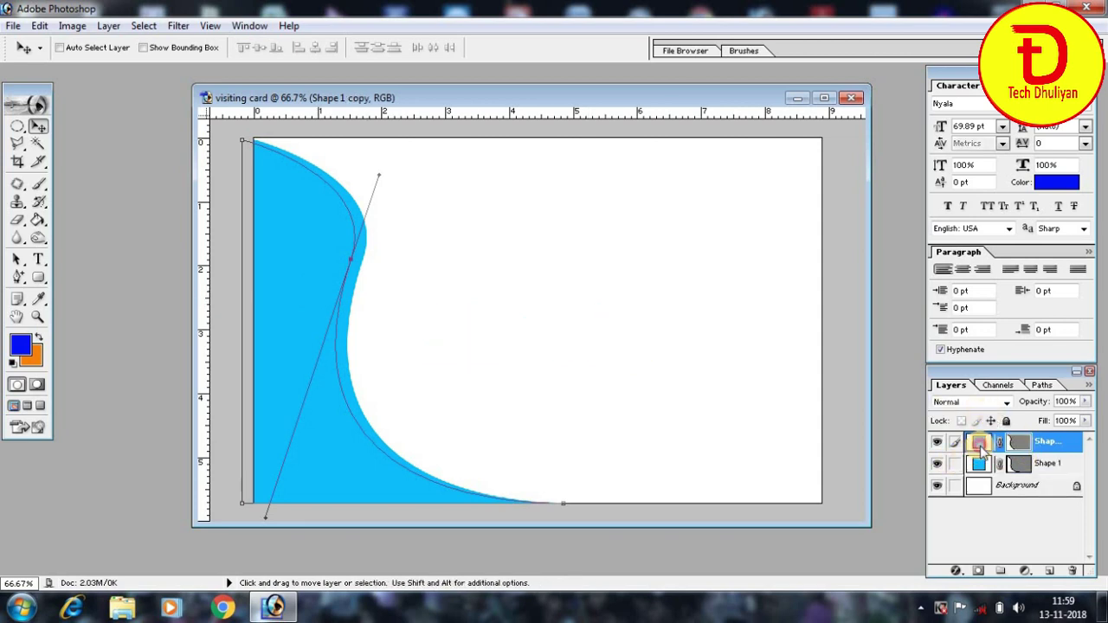
{"action": "left_click", "coordinate": [869, 312]}
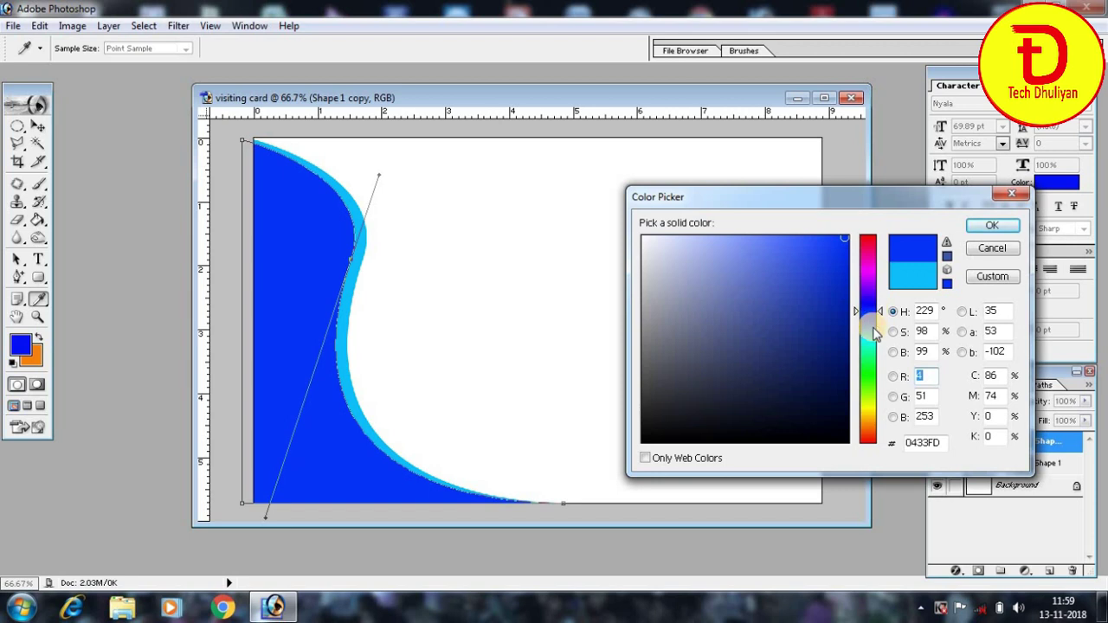
{"action": "left_click", "coordinate": [870, 320]}
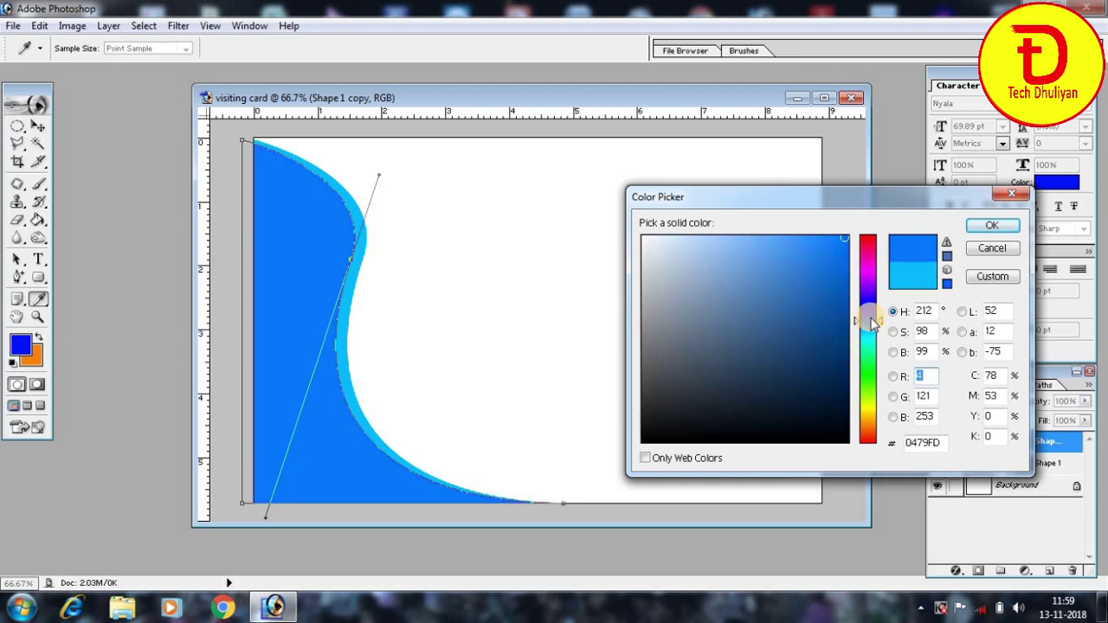
{"action": "key", "text": "Return"}
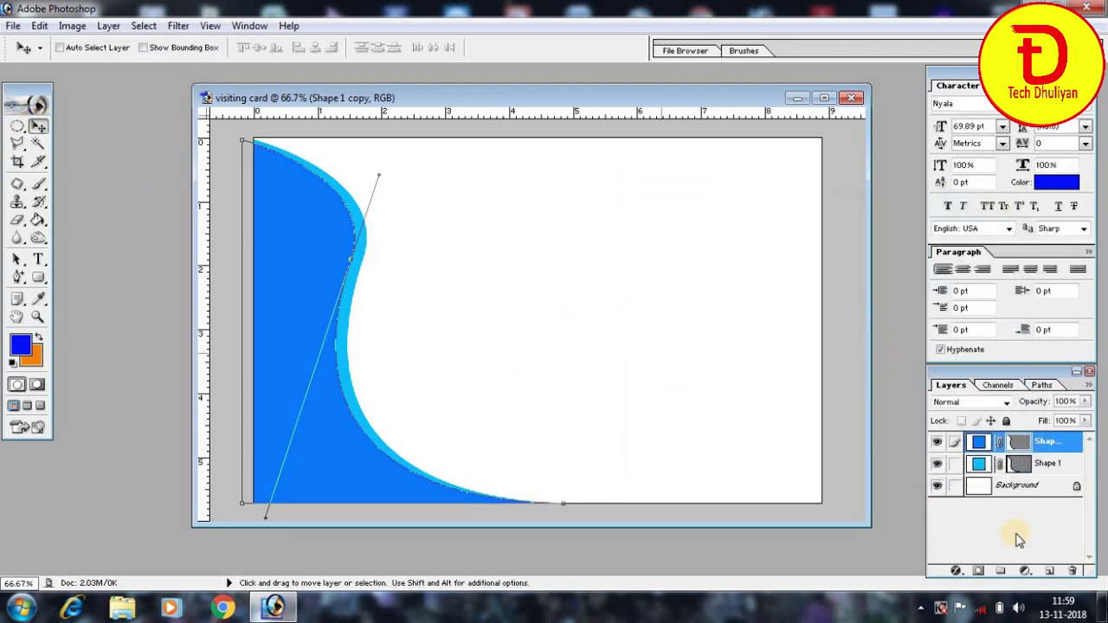
{"action": "left_click", "coordinate": [1026, 465]}
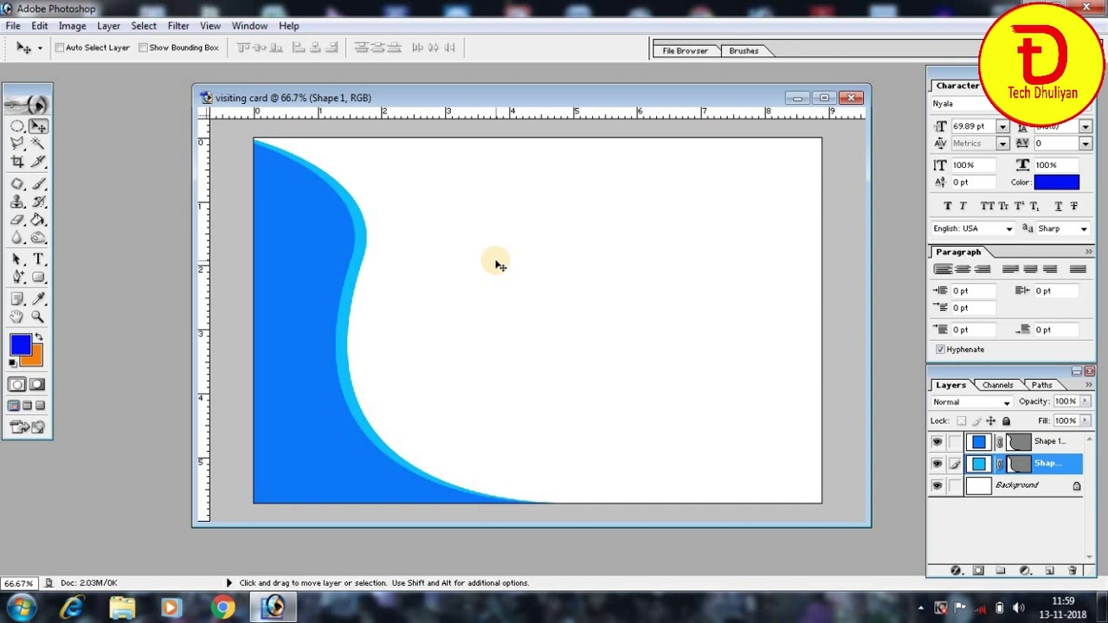
Draw a deep blue rectangle along the card's bottom and move its Shape 2 layer above both waves.
{"action": "left_click", "coordinate": [39, 278]}
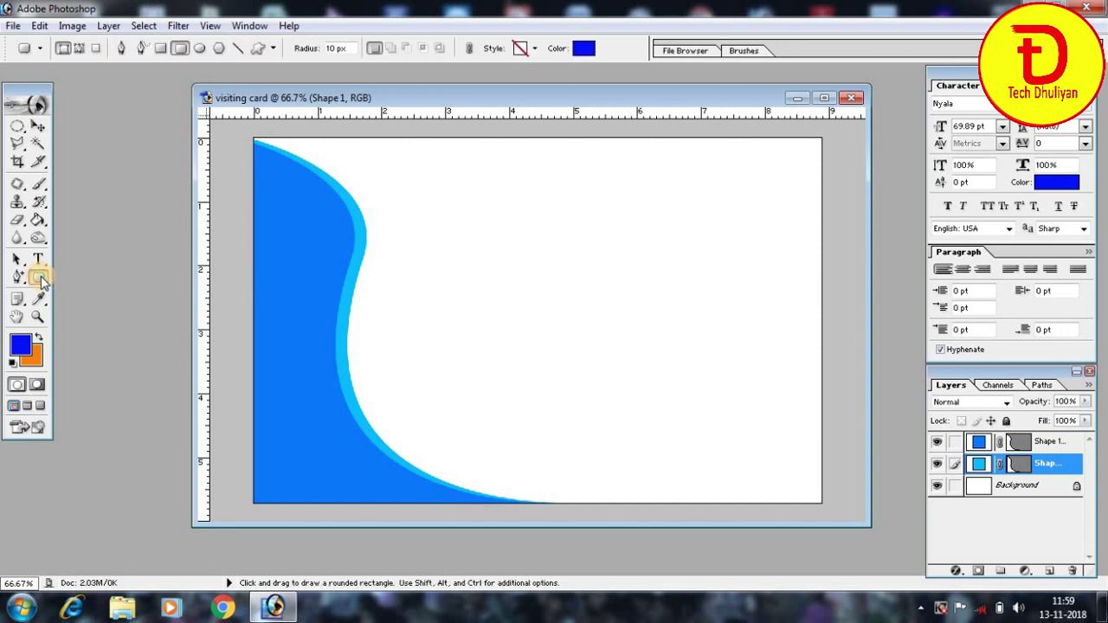
{"action": "left_click", "coordinate": [161, 49]}
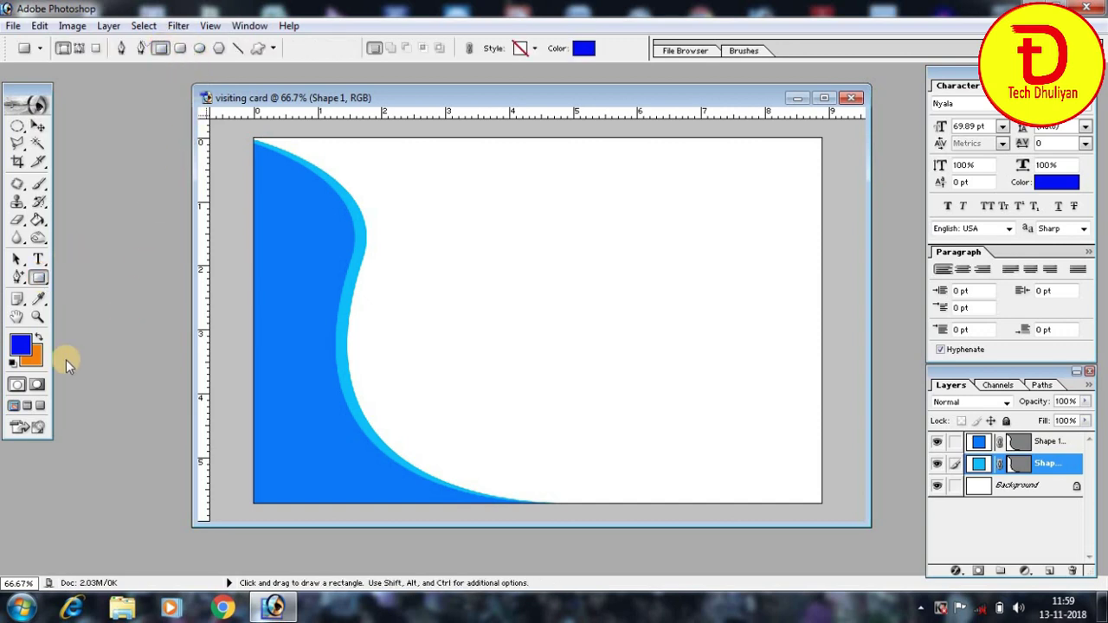
{"action": "left_click", "coordinate": [41, 279]}
{"action": "mouse_move", "coordinate": [252, 393]}
{"action": "left_mouse_down"}
{"action": "mouse_move", "coordinate": [748, 474]}
{"action": "mouse_move", "coordinate": [826, 502]}
{"action": "left_mouse_up"}
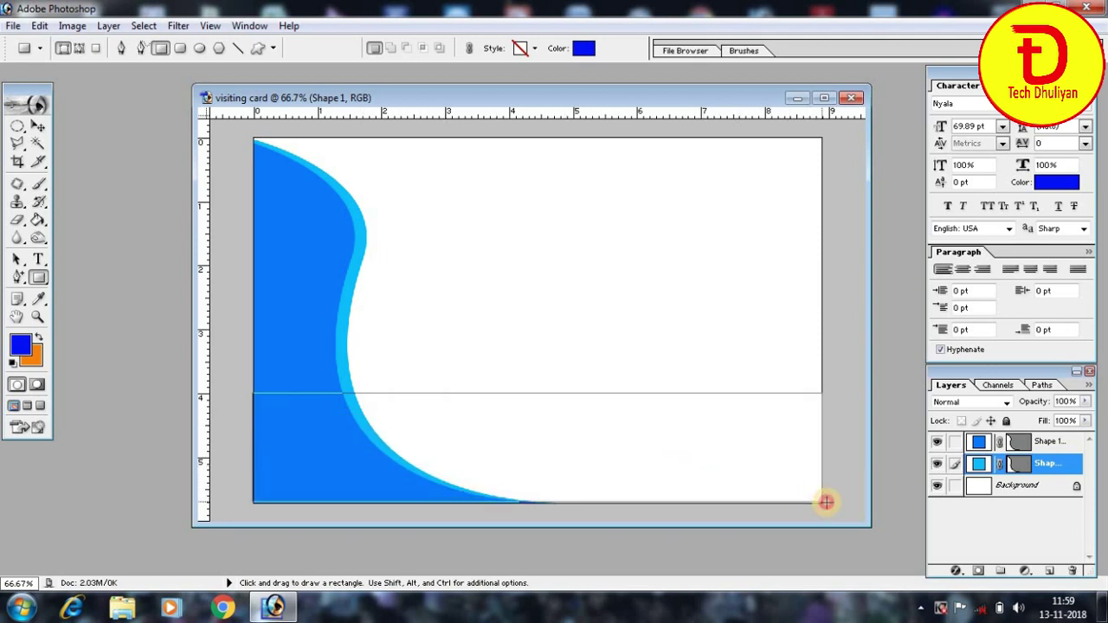
{"action": "left_click_drag", "start_coordinate": [825, 502], "coordinate": [821, 502]}
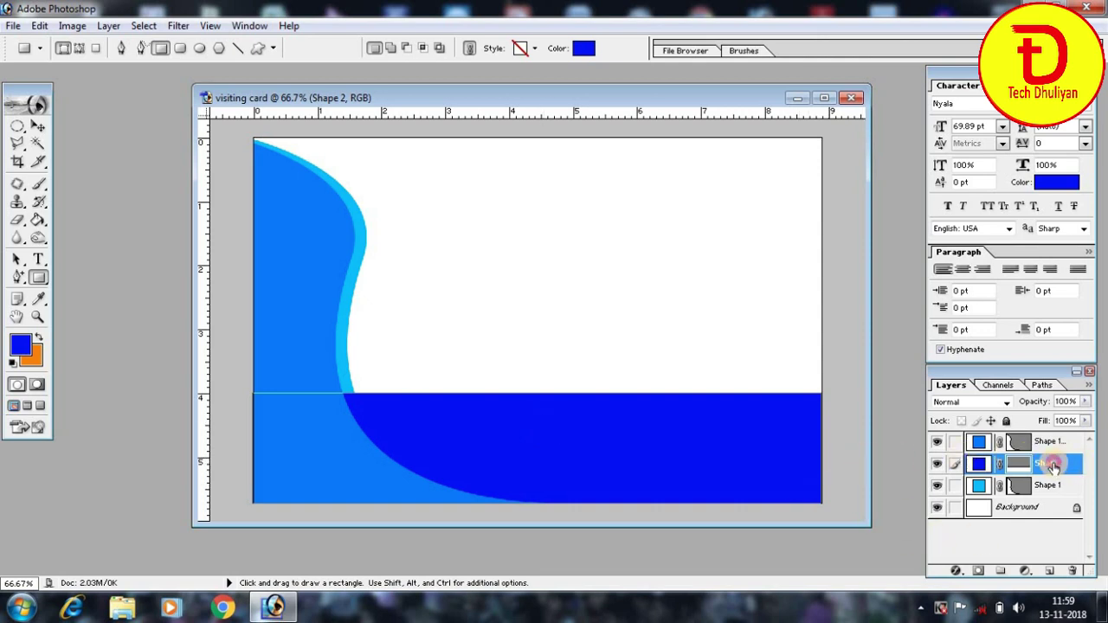
{"action": "left_click_drag", "start_coordinate": [1057, 472], "coordinate": [1050, 441]}
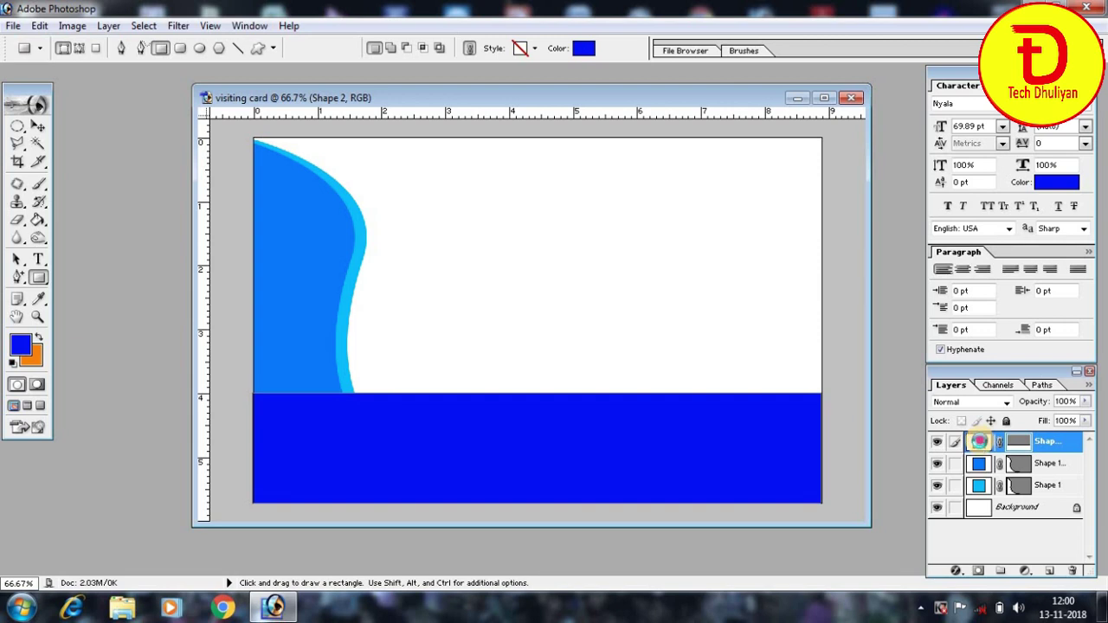
Recolour the Shape 2 bottom bar yellow and commit the shape.
{"action": "double_click", "coordinate": [979, 441]}
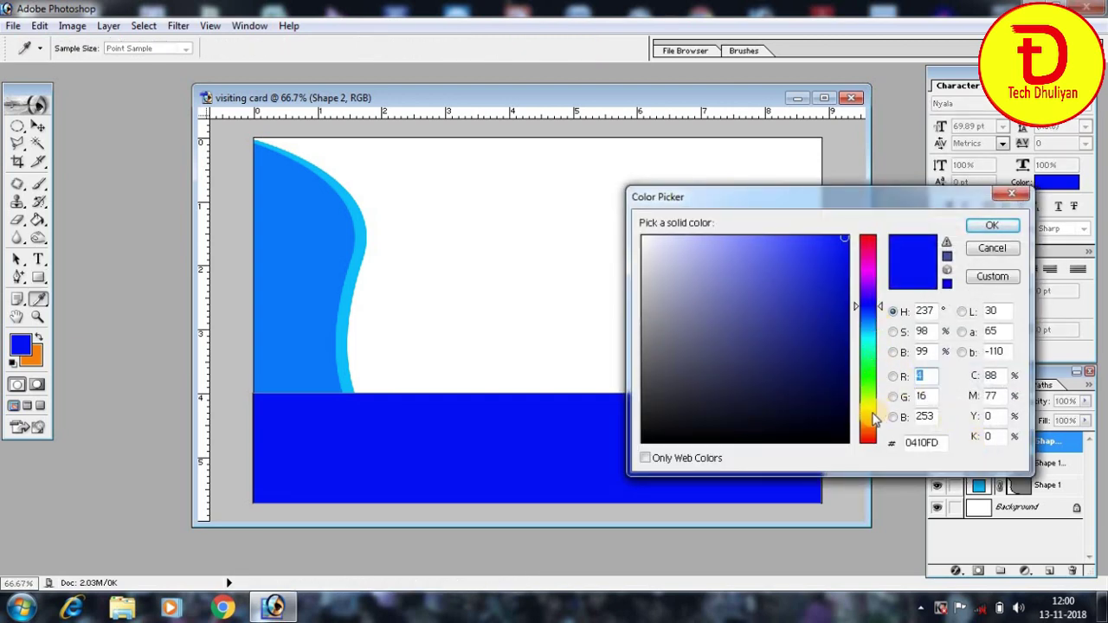
{"action": "left_click", "coordinate": [872, 412]}
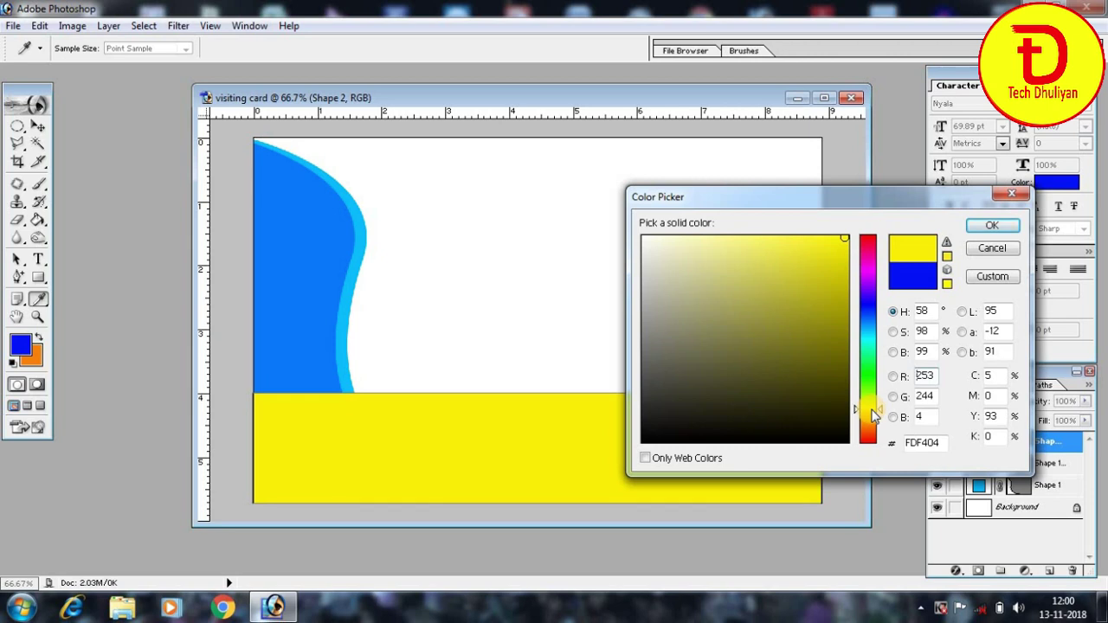
{"action": "left_click", "coordinate": [987, 227]}
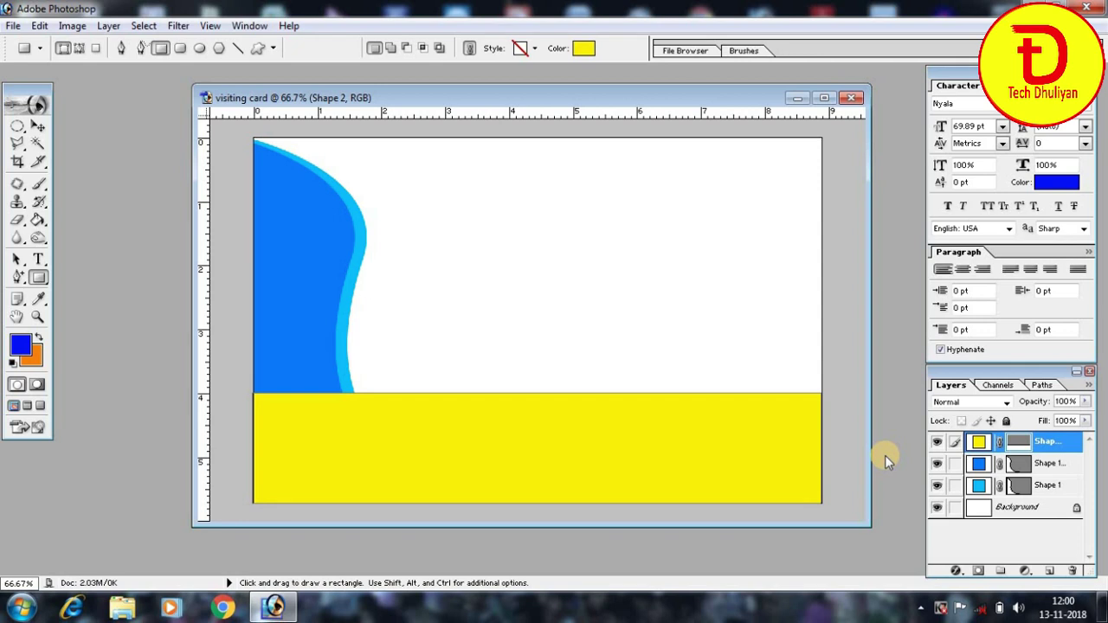
{"action": "key", "text": "Return"}
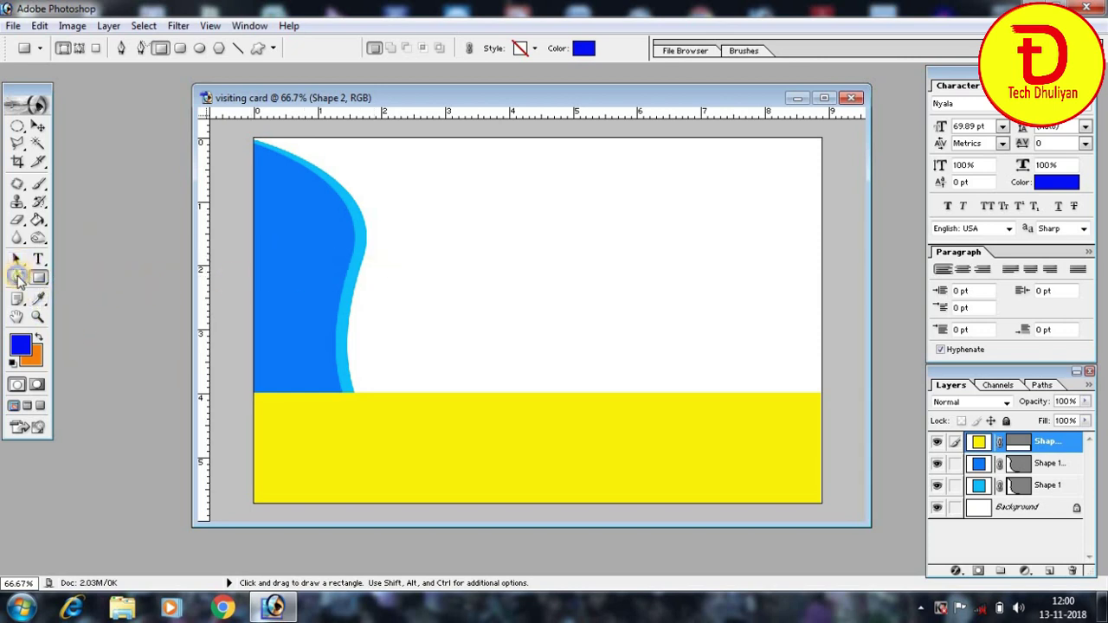
Trace a closed blue pen shape over the yellow bar's lower left, with a sloping top and diagonal right edge.
{"action": "left_click_drag", "start_coordinate": [17, 277], "coordinate": [84, 277]}
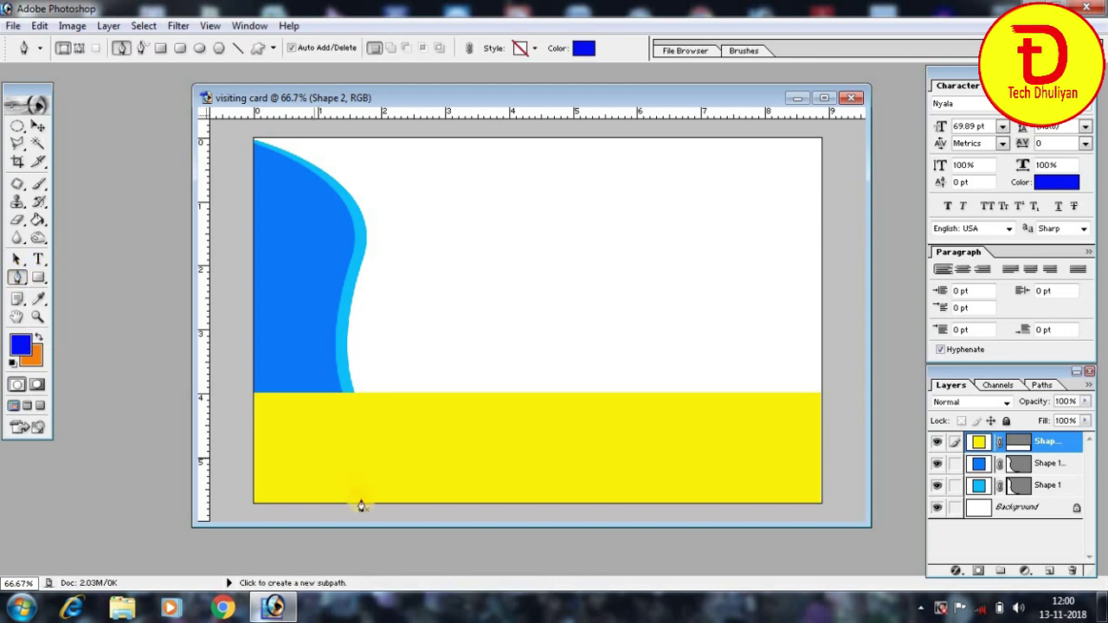
{"action": "left_click", "coordinate": [252, 413]}
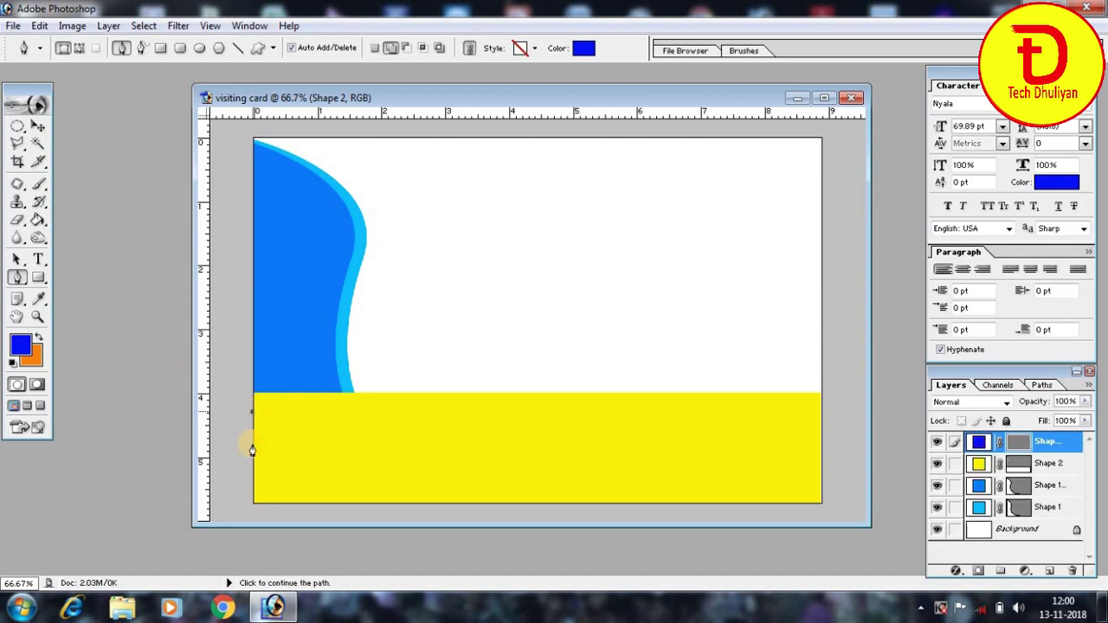
{"action": "left_click", "coordinate": [253, 503]}
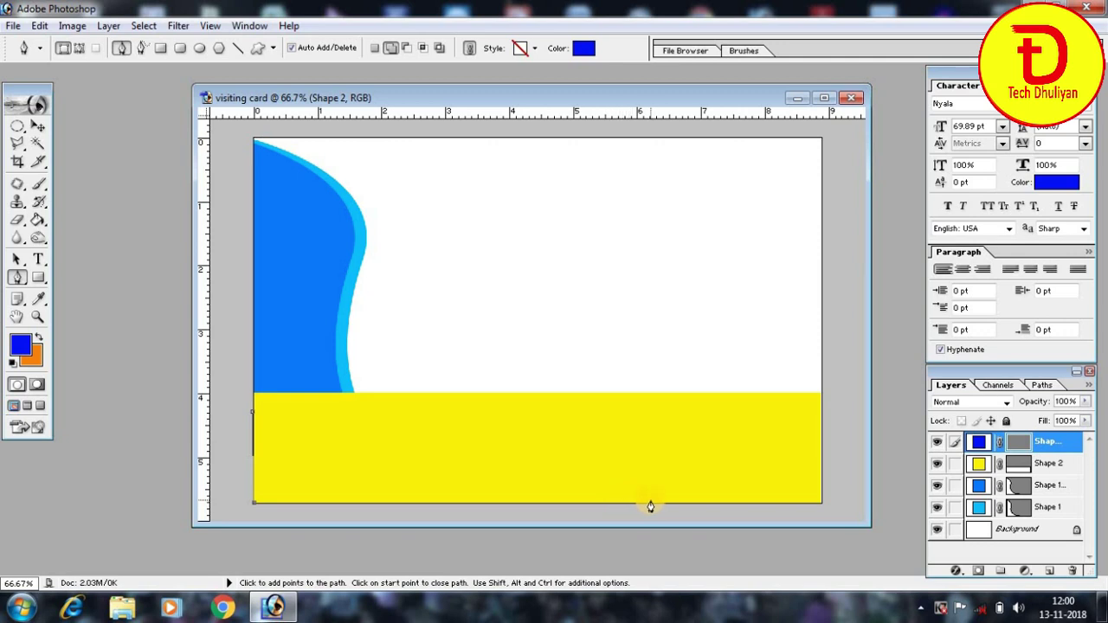
{"action": "left_click", "coordinate": [726, 503]}
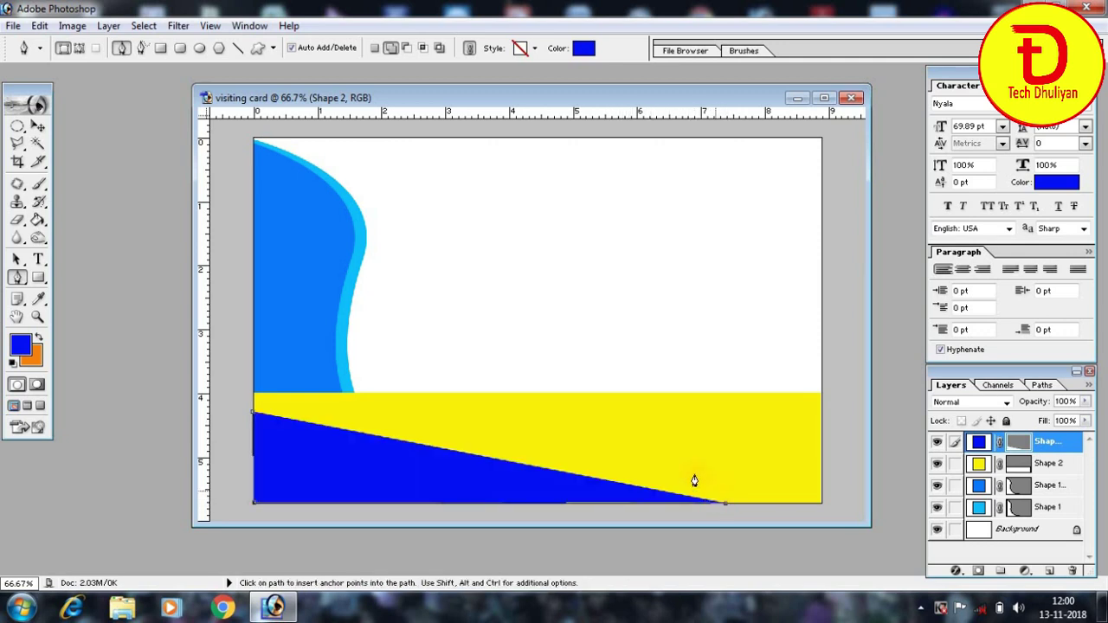
{"action": "left_click", "coordinate": [665, 438]}
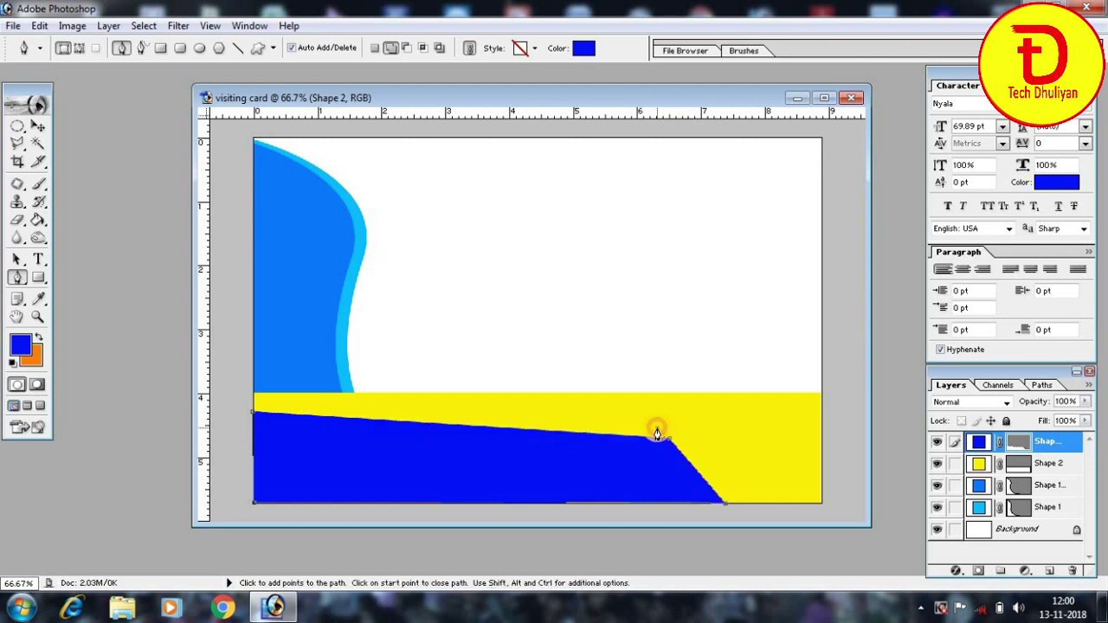
{"action": "left_click_drag", "start_coordinate": [657, 431], "coordinate": [601, 430]}
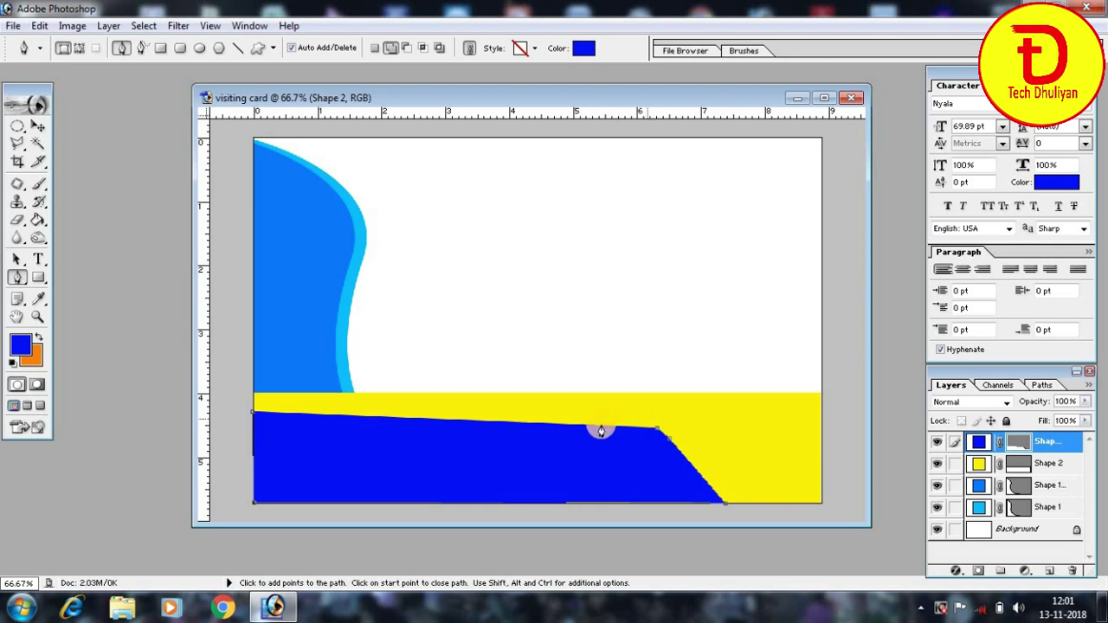
{"action": "left_click", "coordinate": [252, 418]}
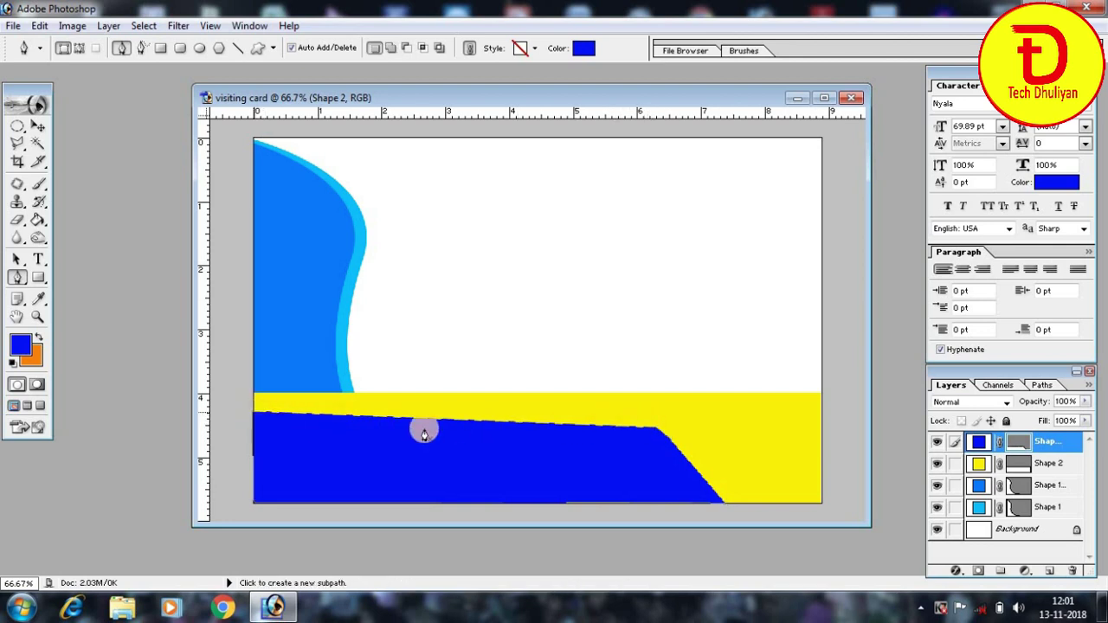
Switch to the standard Pen and start another path near the blue shape's corner.
{"action": "left_click", "coordinate": [17, 277]}
{"action": "left_click", "coordinate": [87, 283]}
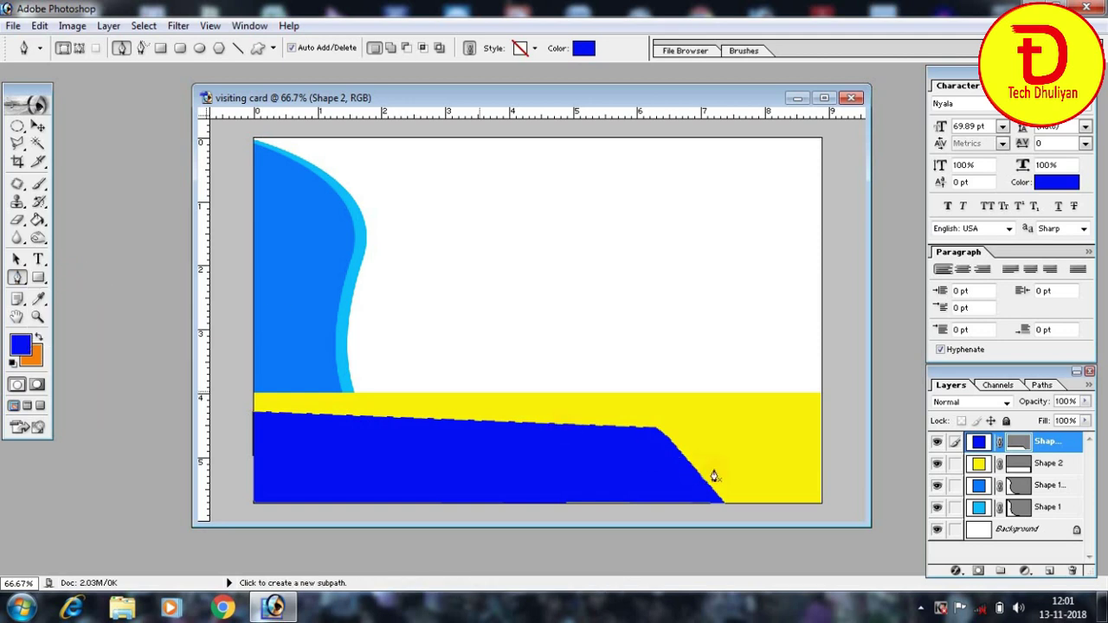
{"action": "left_click", "coordinate": [655, 433]}
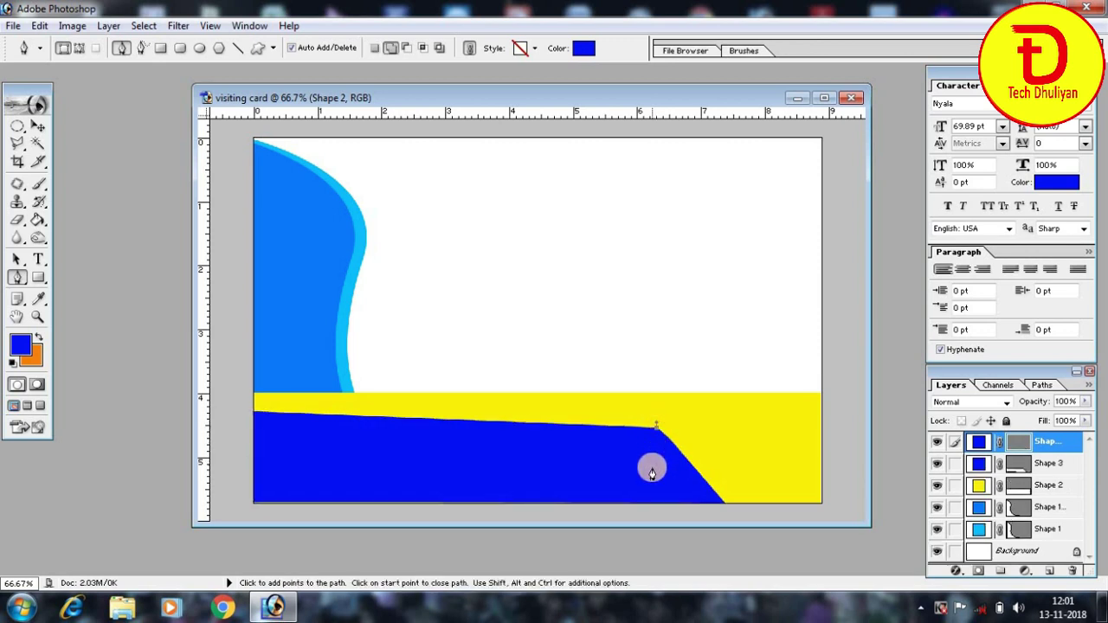
Undo the accidental extra shape and choose the Add Anchor Point tool.
{"action": "right_click", "coordinate": [18, 277]}
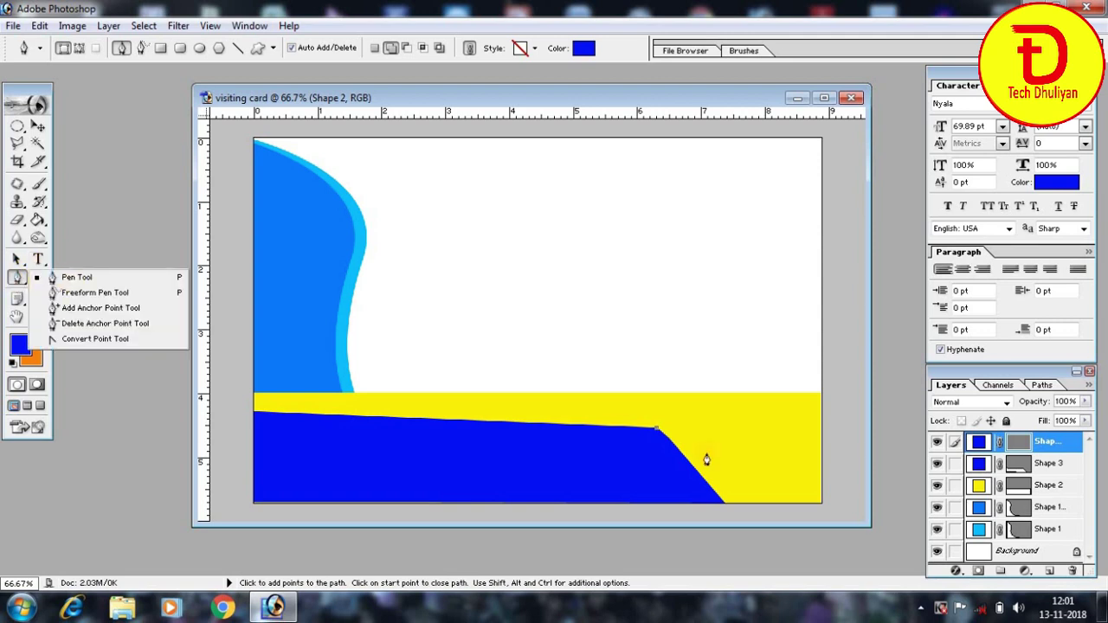
{"action": "left_click", "coordinate": [99, 194]}
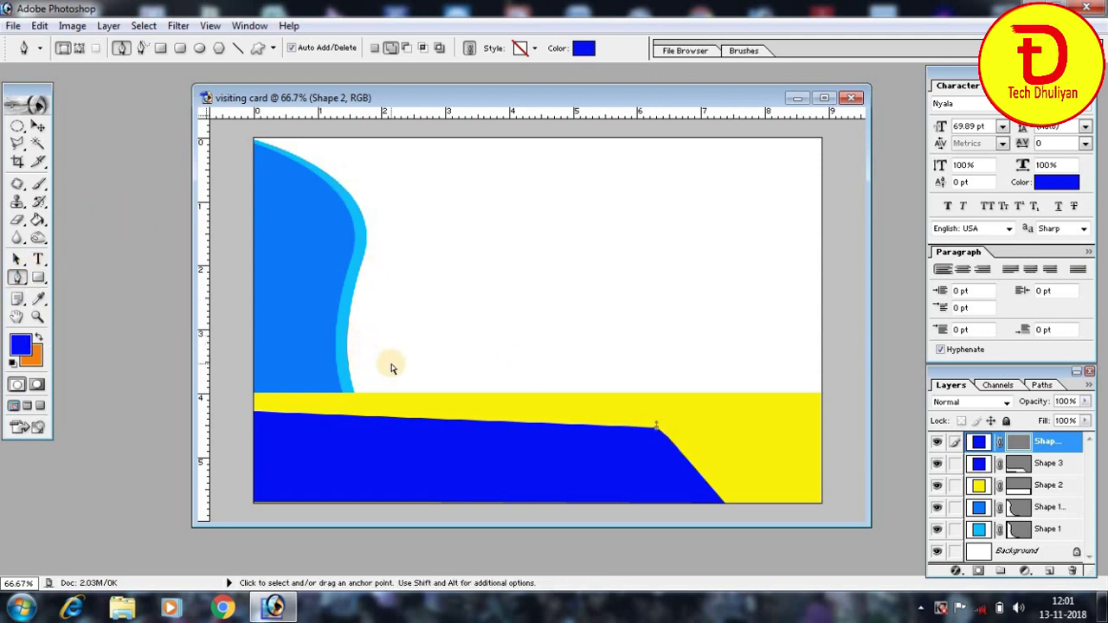
{"action": "key", "text": "ctrl+e"}
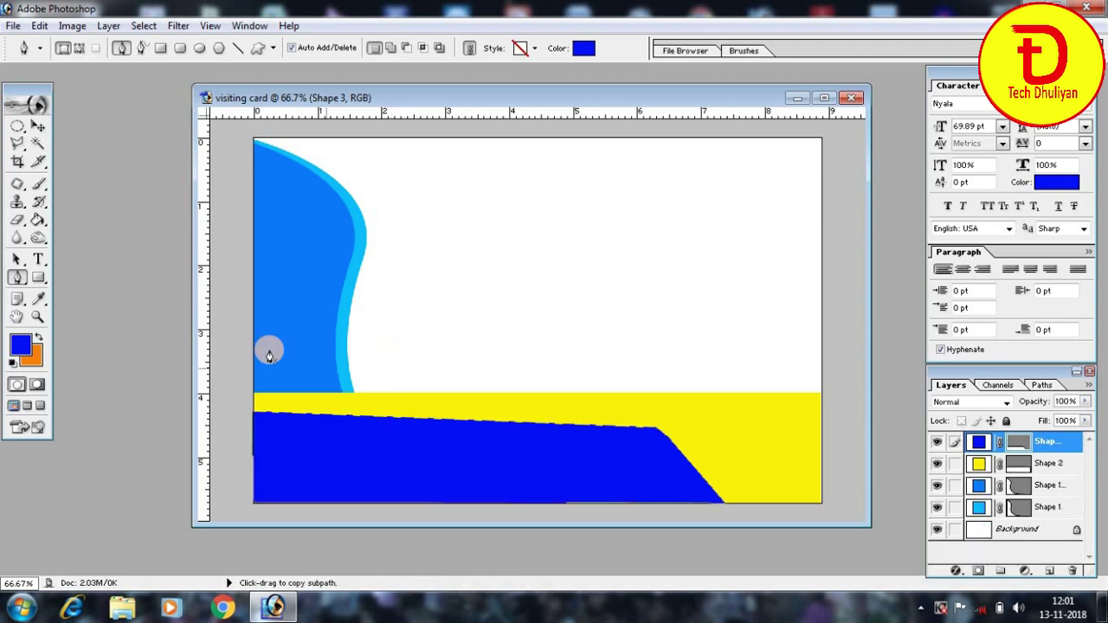
{"action": "right_click", "coordinate": [12, 279]}
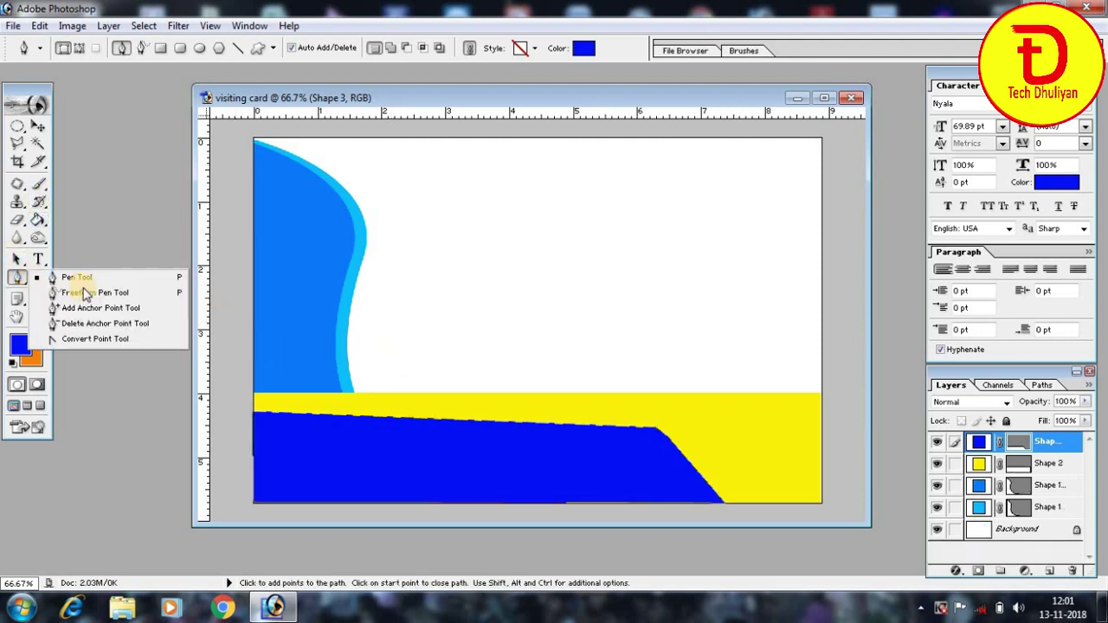
{"action": "left_click", "coordinate": [57, 308]}
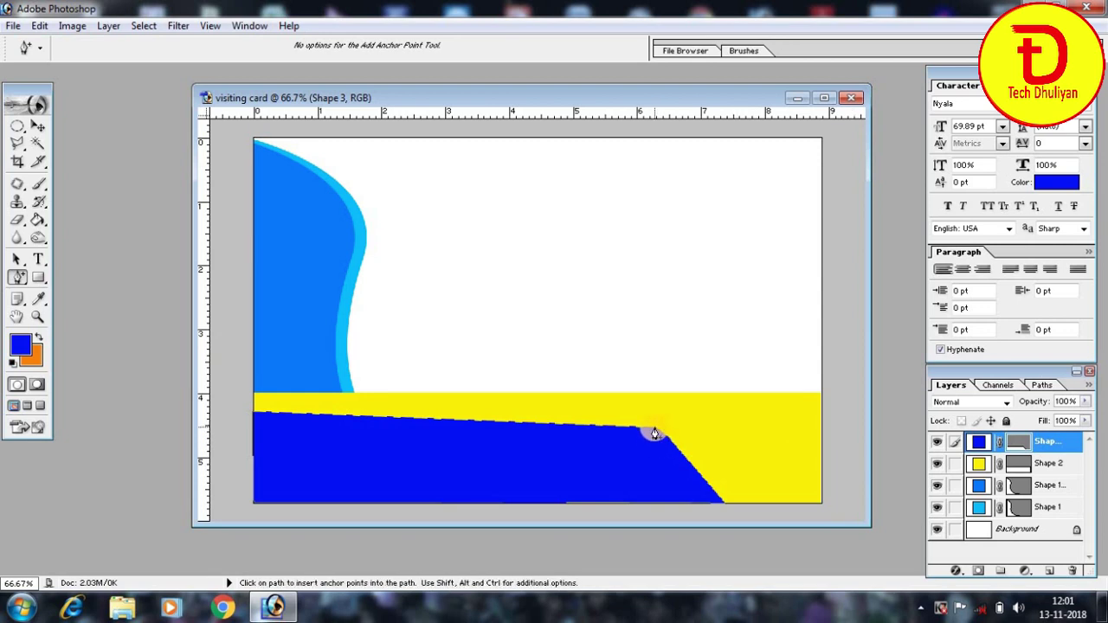
Add an anchor on Shape 3's top edge and drag it and its handles to level the edge.
{"action": "left_click_drag", "start_coordinate": [655, 431], "coordinate": [655, 437]}
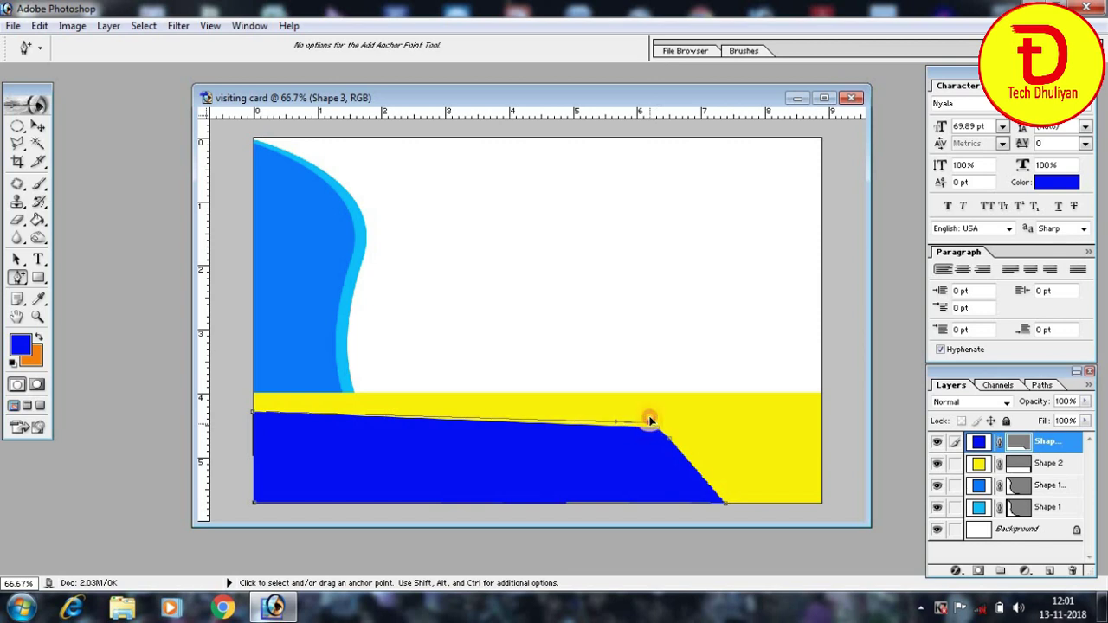
{"action": "left_click_drag", "start_coordinate": [655, 428], "coordinate": [651, 419]}
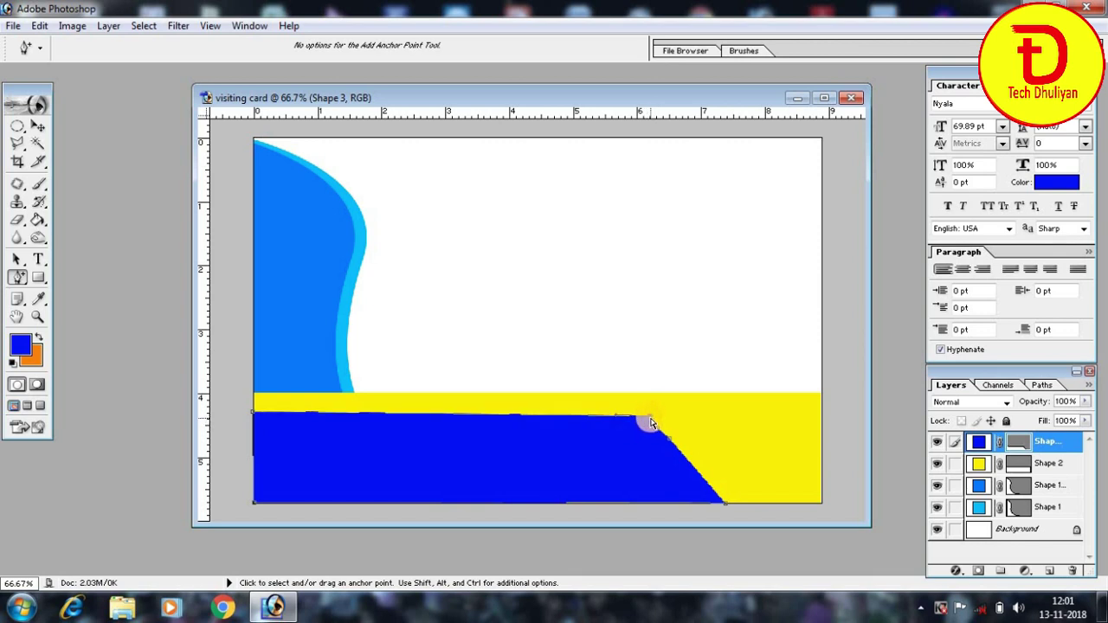
{"action": "left_click_drag", "start_coordinate": [651, 420], "coordinate": [655, 422]}
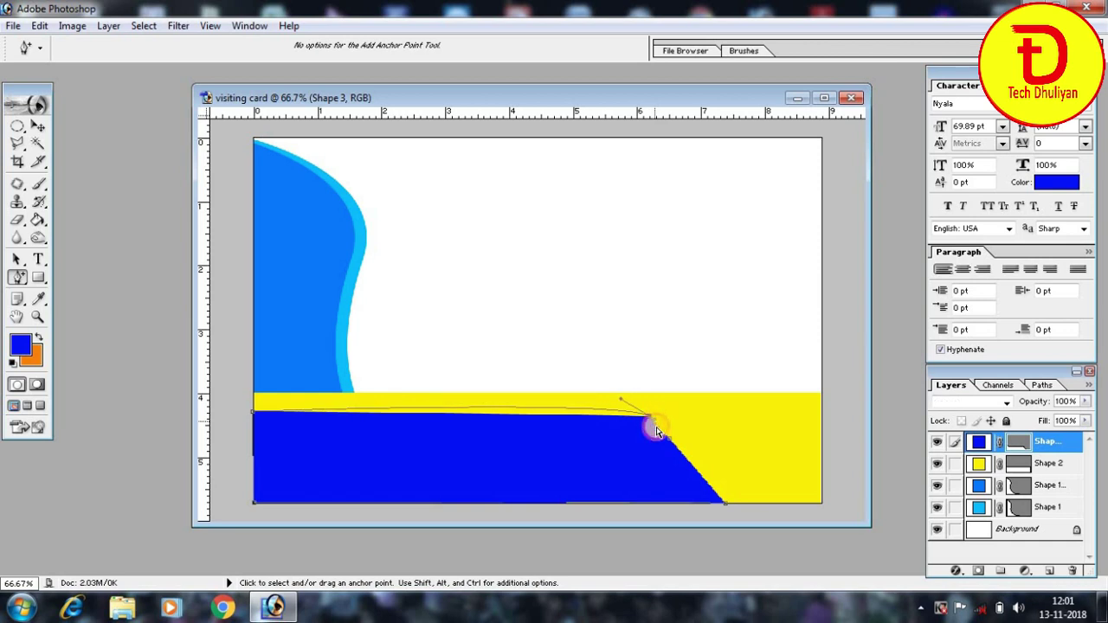
{"action": "left_click_drag", "start_coordinate": [656, 422], "coordinate": [654, 424]}
{"action": "left_click", "coordinate": [655, 428], "text": "alt"}
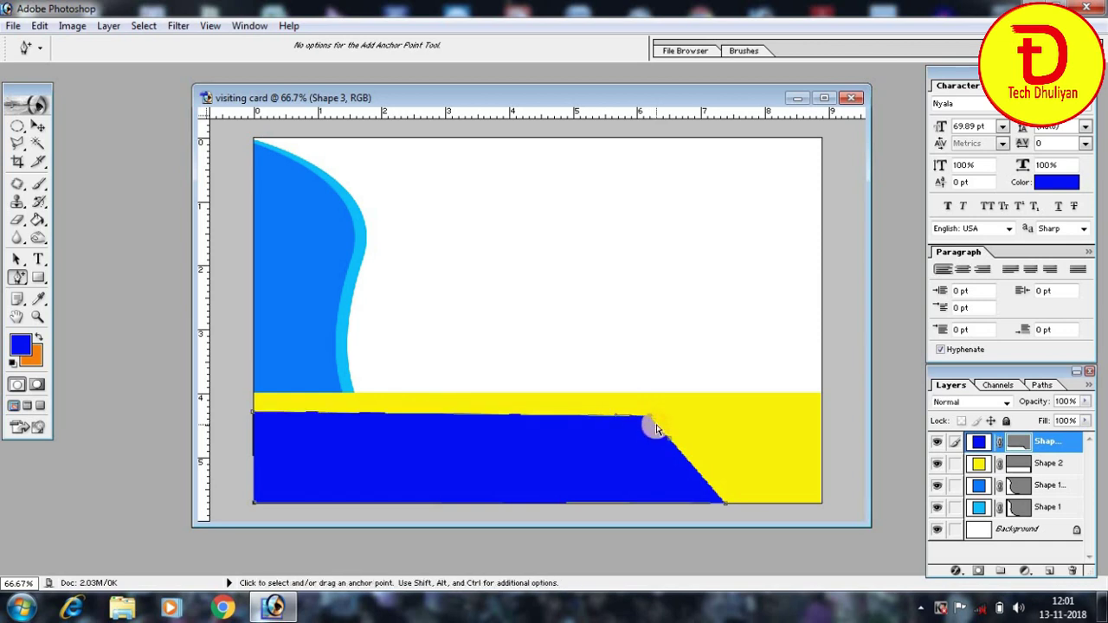
{"action": "left_click_drag", "start_coordinate": [650, 420], "coordinate": [647, 412]}
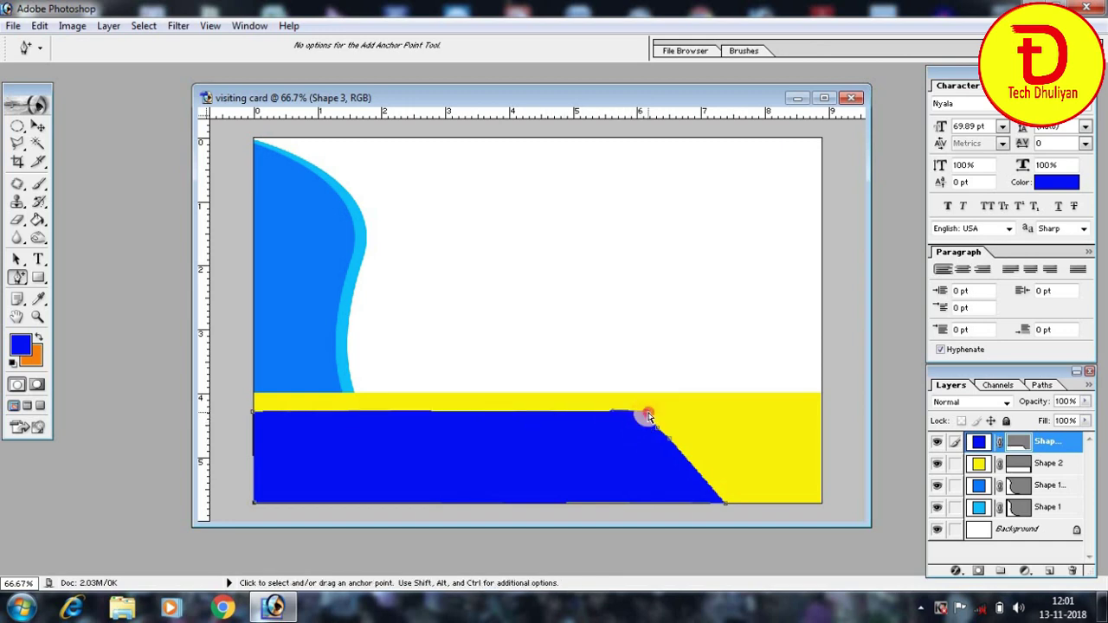
{"action": "left_click_drag", "start_coordinate": [647, 414], "coordinate": [661, 417]}
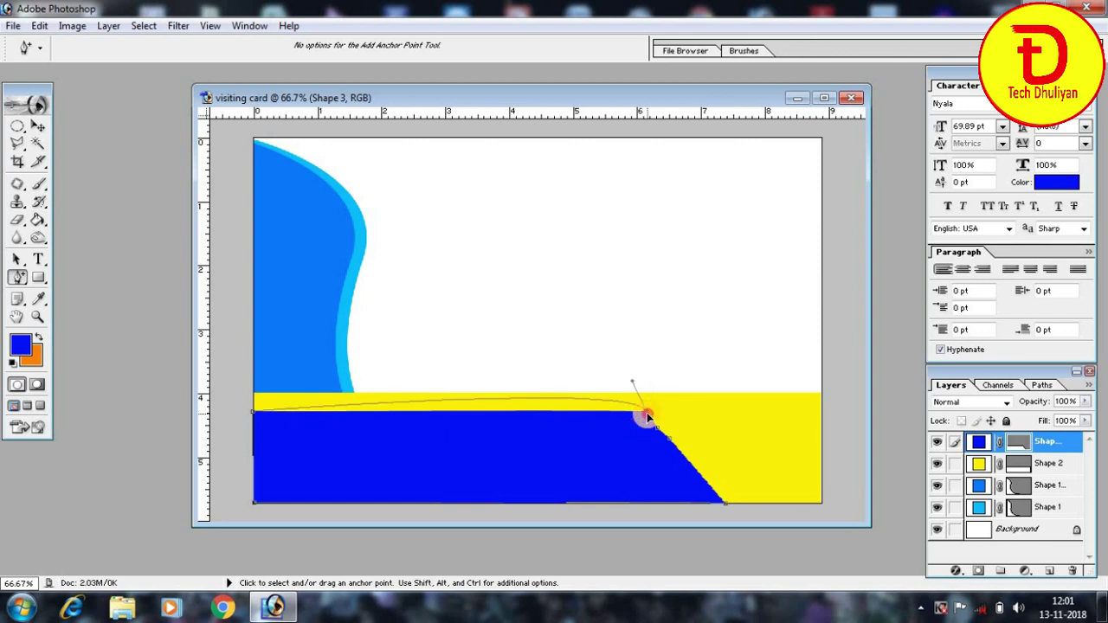
{"action": "left_click_drag", "start_coordinate": [661, 417], "coordinate": [651, 420]}
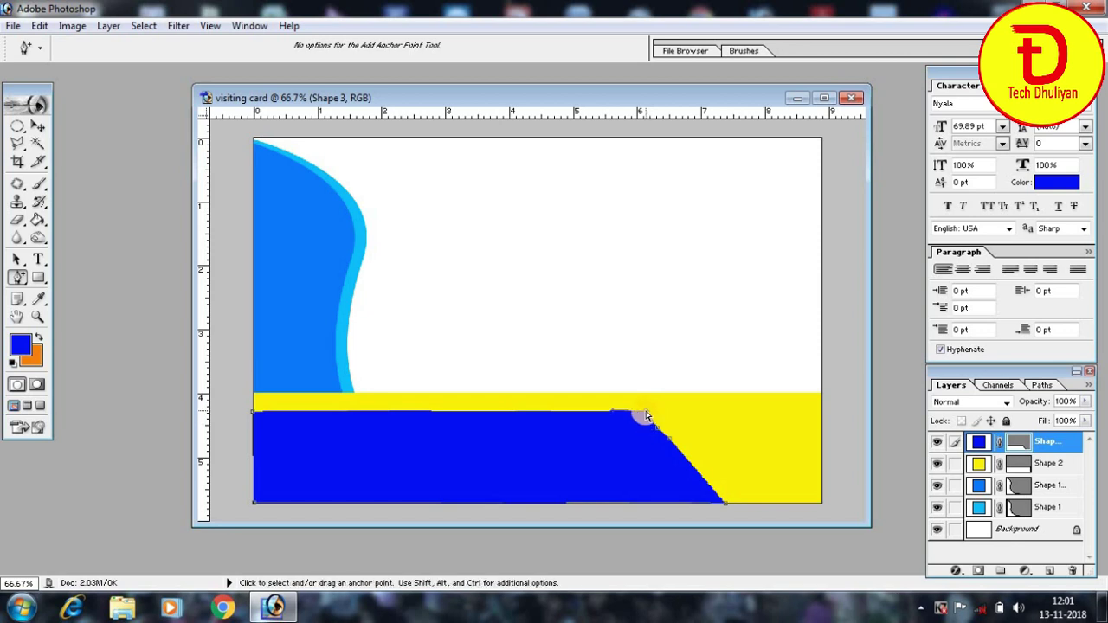
{"action": "left_click", "coordinate": [642, 421]}
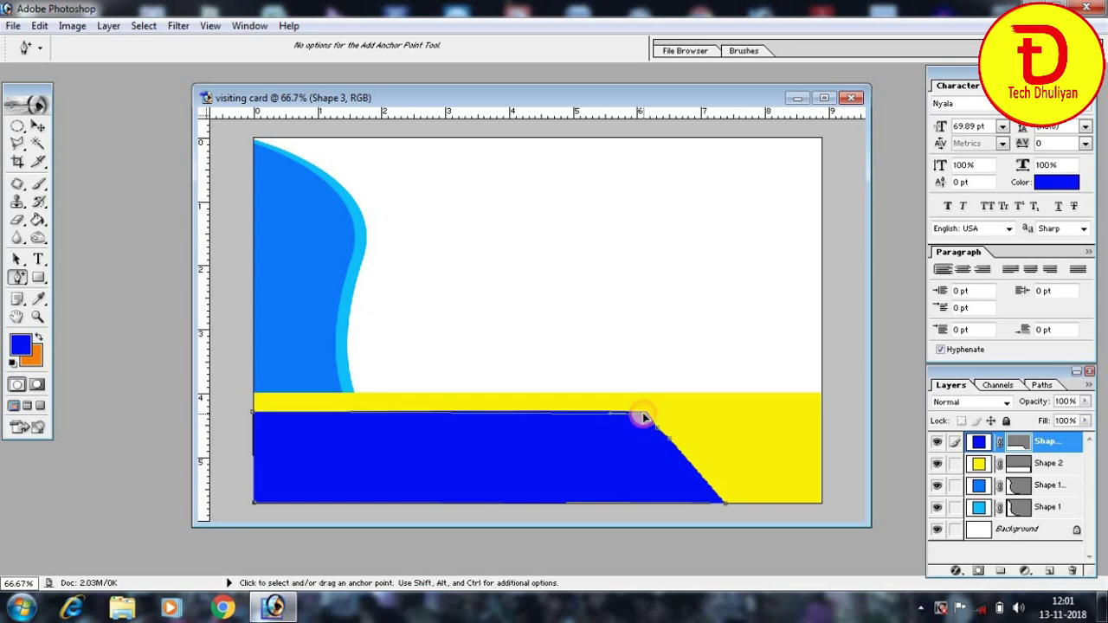
{"action": "left_click_drag", "start_coordinate": [642, 418], "coordinate": [638, 411]}
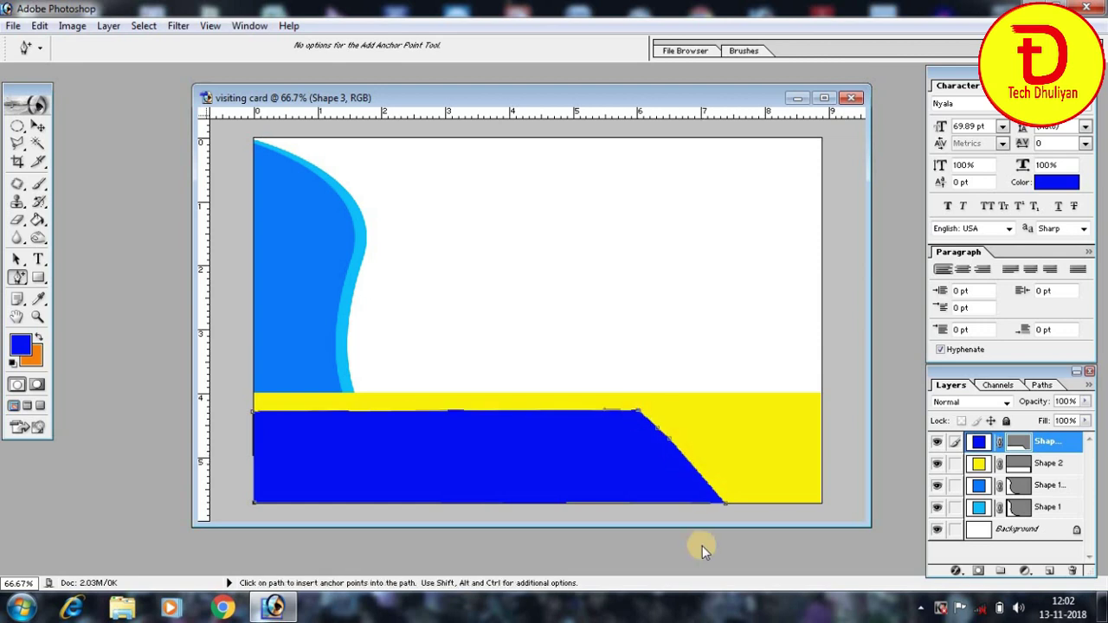
Add points near the top-right corner and drag them to round it into a smooth curve.
{"action": "left_click", "coordinate": [660, 431]}
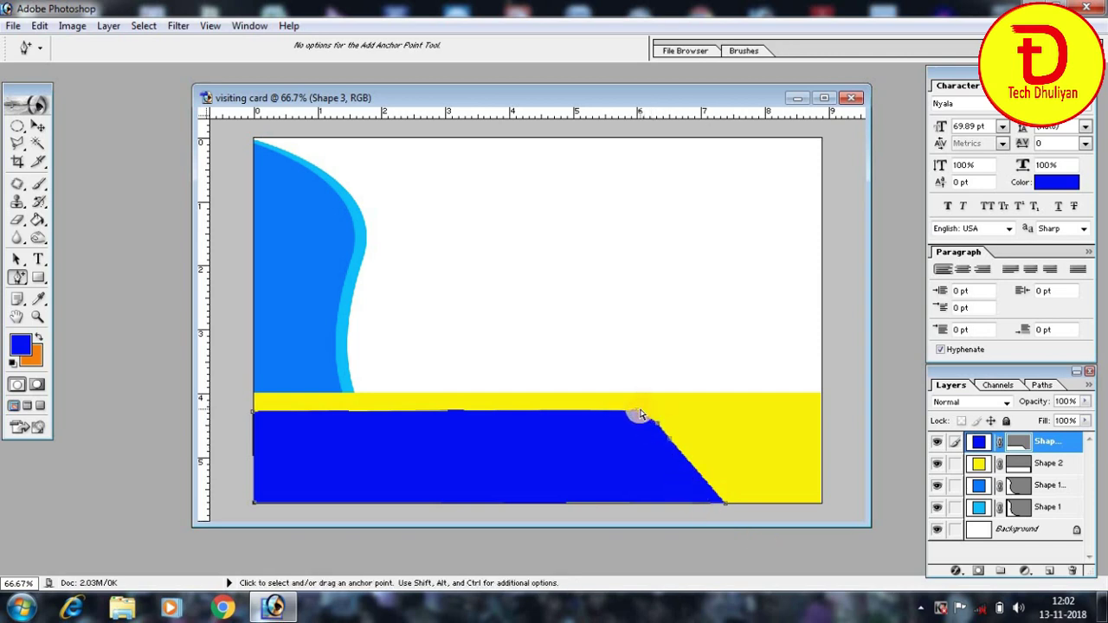
{"action": "left_click_drag", "start_coordinate": [636, 416], "coordinate": [628, 413]}
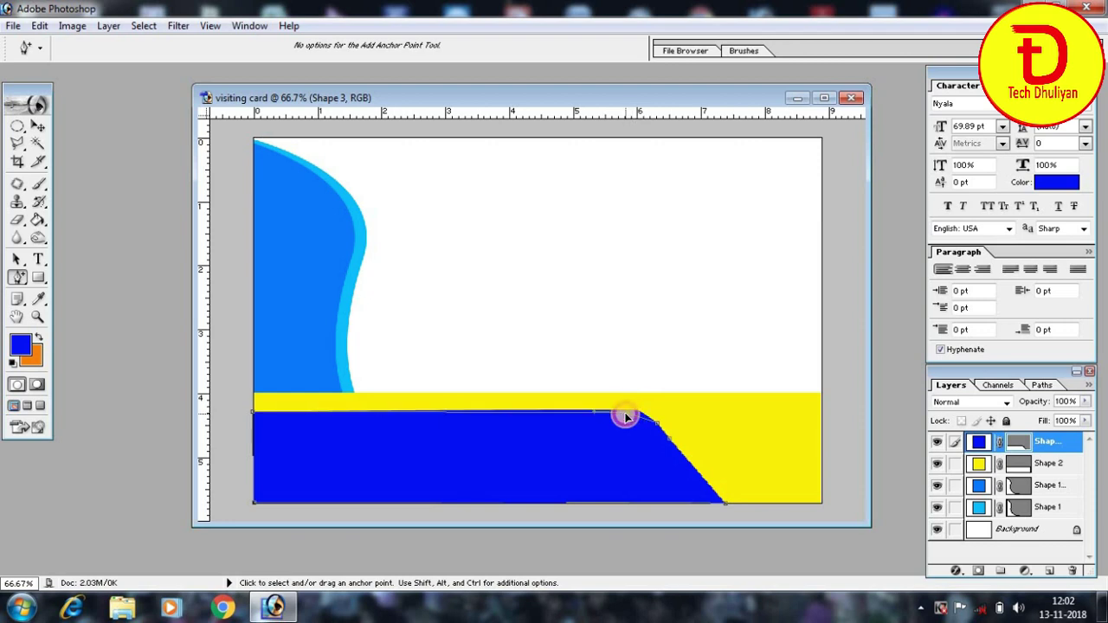
{"action": "left_click", "coordinate": [628, 414]}
{"action": "left_click_drag", "start_coordinate": [628, 416], "coordinate": [660, 431]}
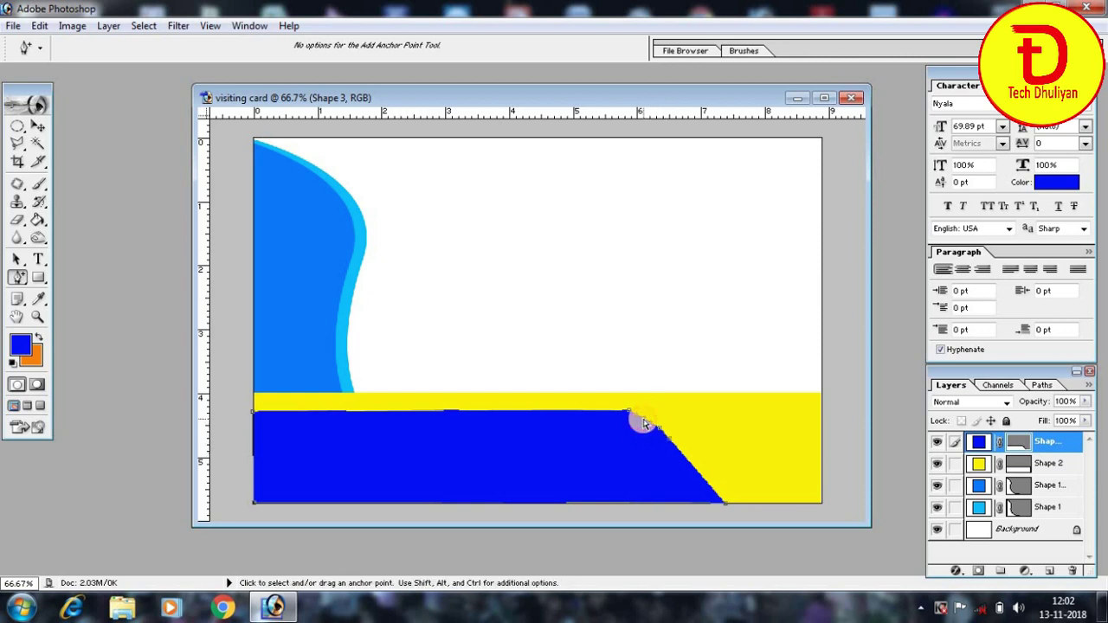
{"action": "left_click", "coordinate": [811, 522]}
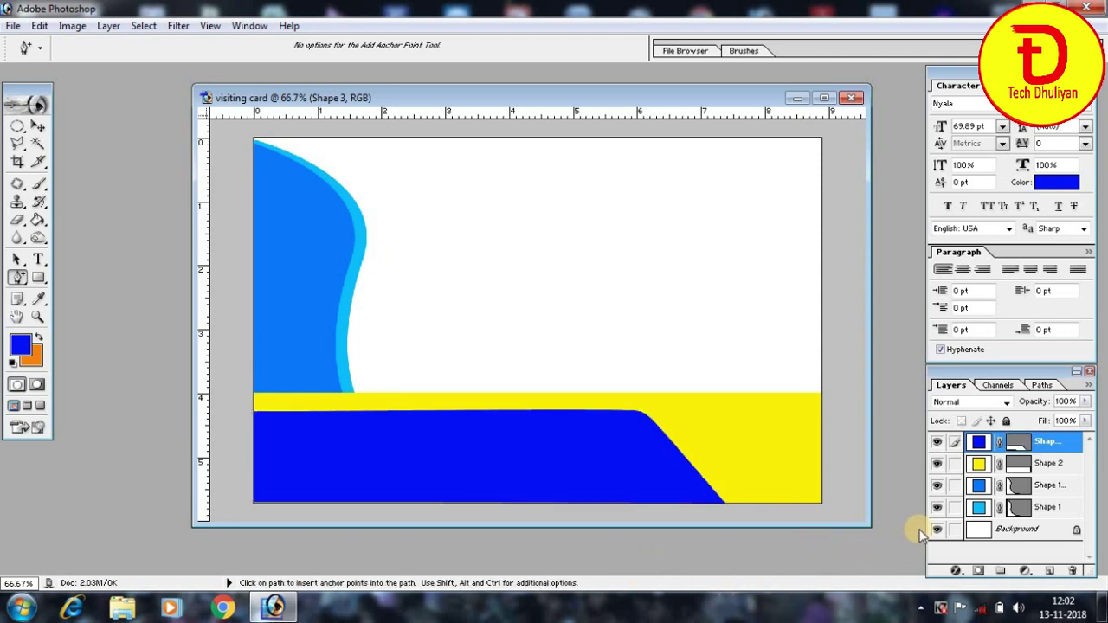
Refill the blue Shape 3 with red FD041B via the Color Picker.
{"action": "double_click", "coordinate": [978, 446]}
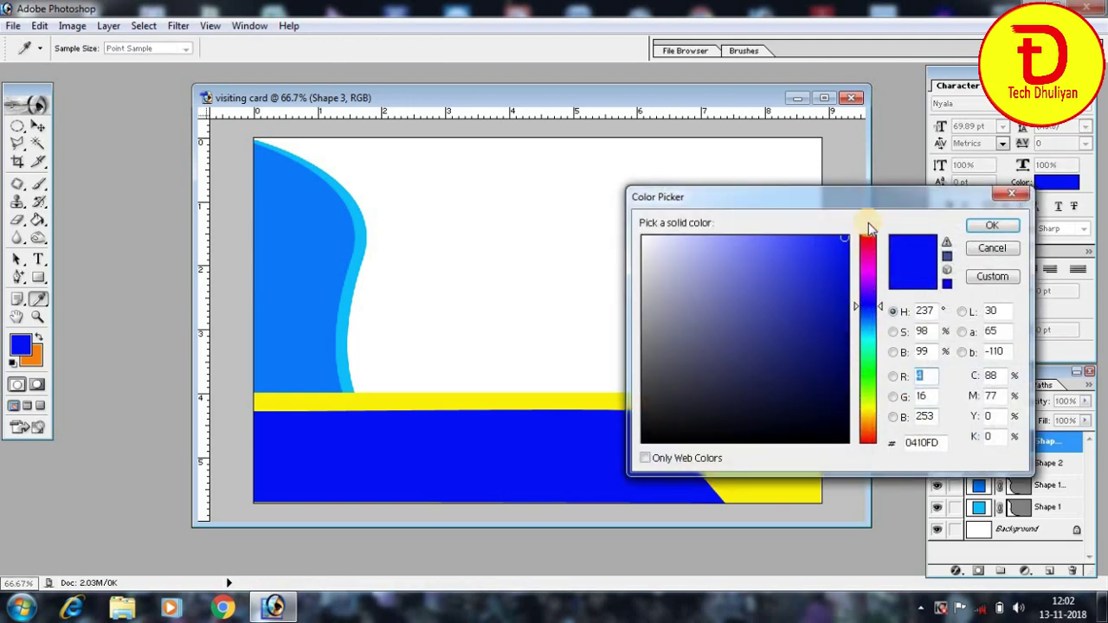
{"action": "left_click", "coordinate": [870, 251]}
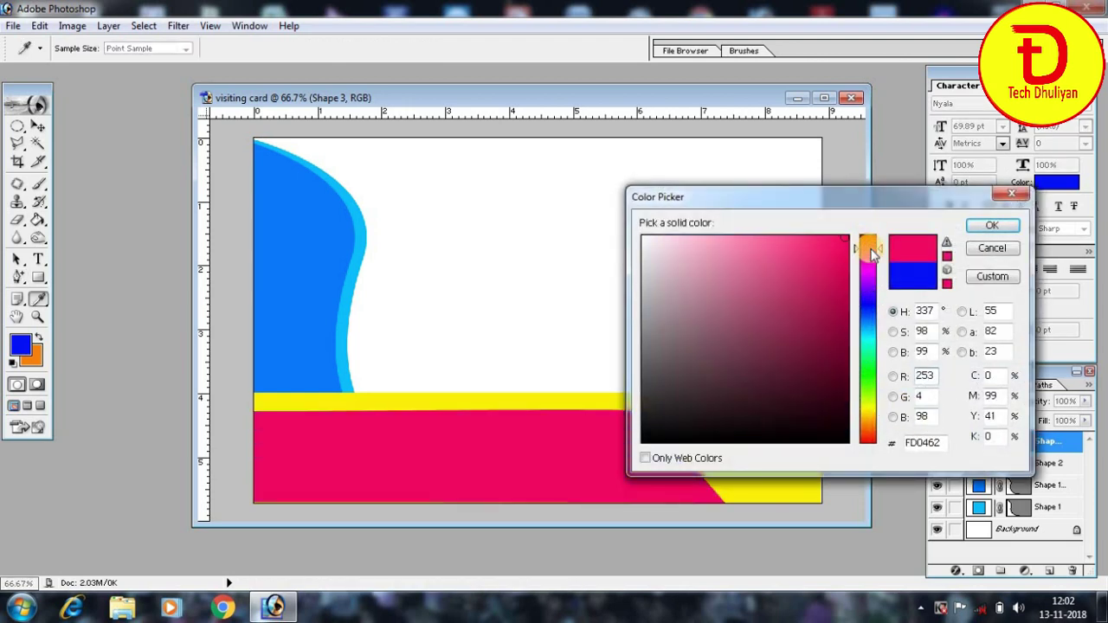
{"action": "left_click_drag", "start_coordinate": [876, 254], "coordinate": [875, 239]}
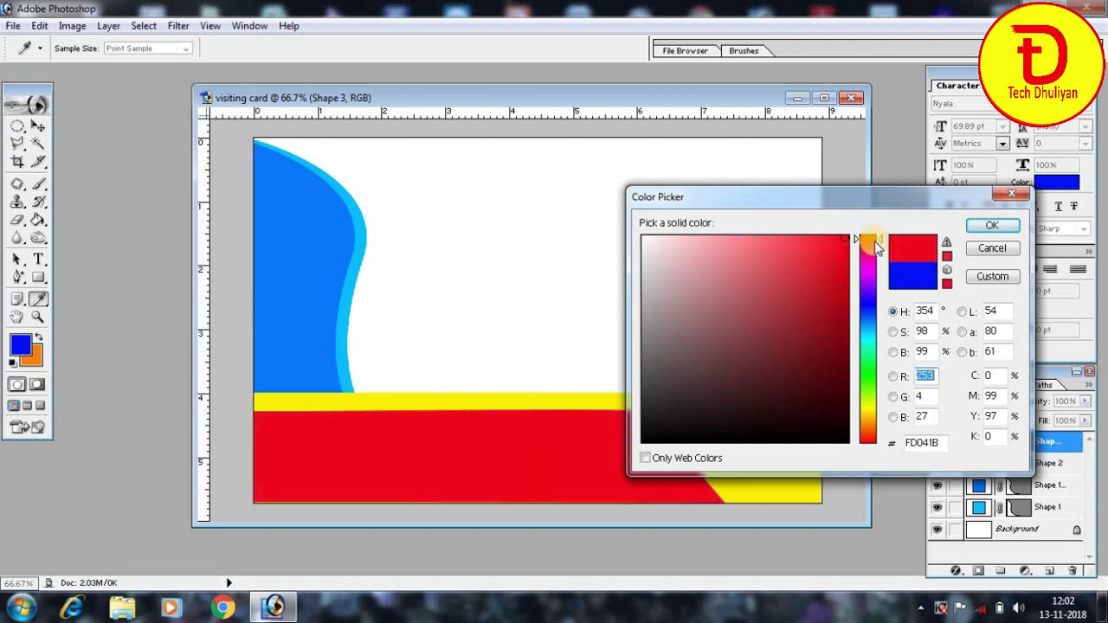
{"action": "left_click", "coordinate": [1007, 227]}
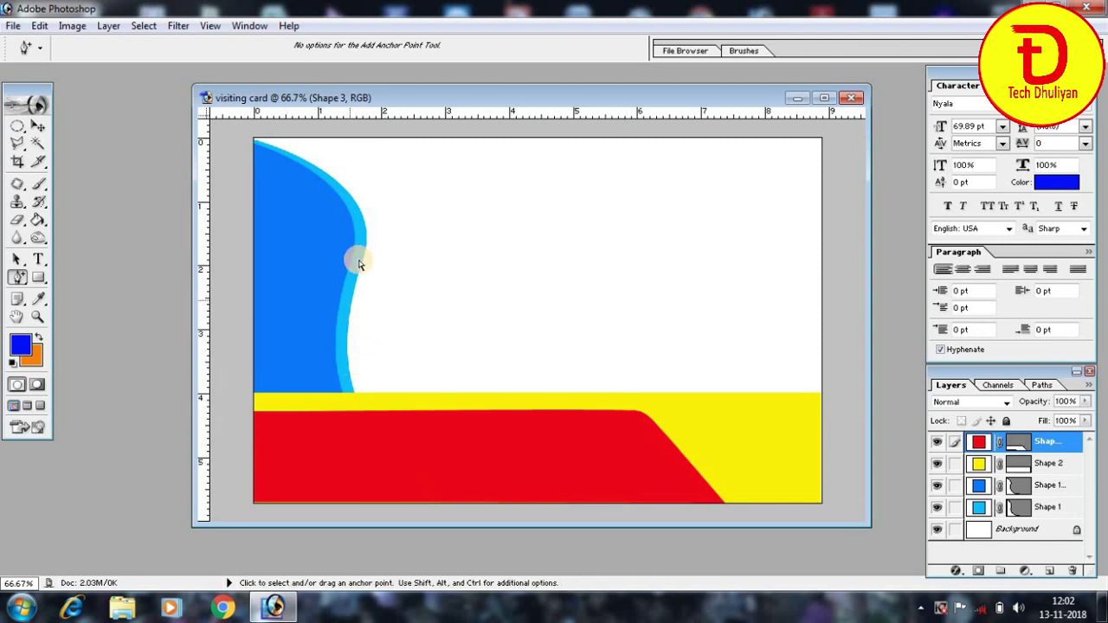
On the Shape 1 copy layer, add and drag anchors to bend the dark blue wave inward, exposing light blue.
{"action": "left_click", "coordinate": [982, 511]}
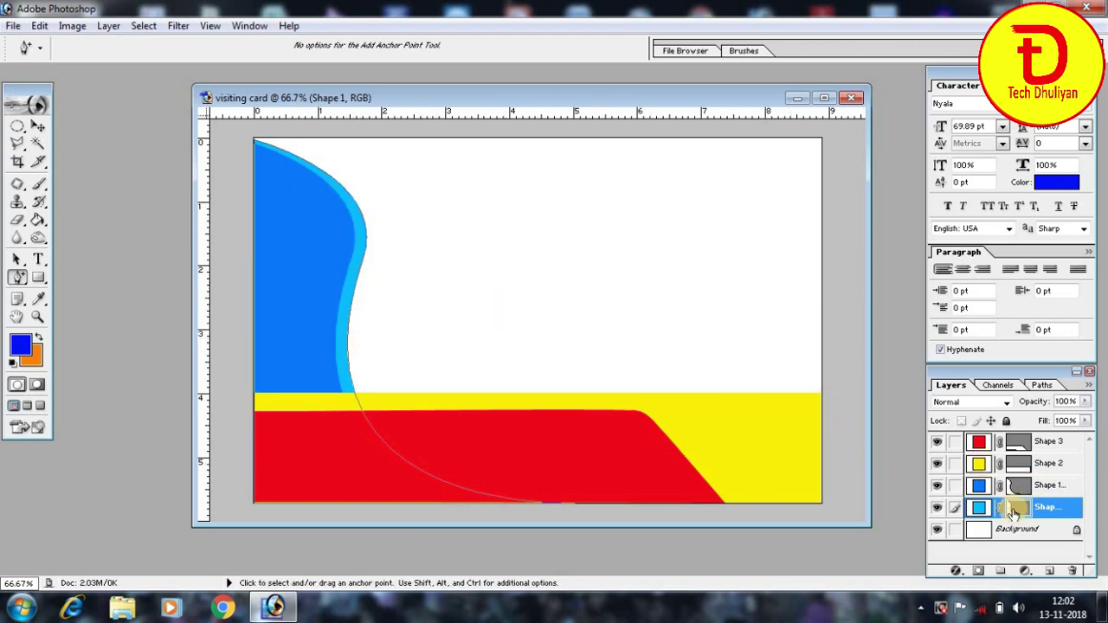
{"action": "left_click", "coordinate": [980, 487]}
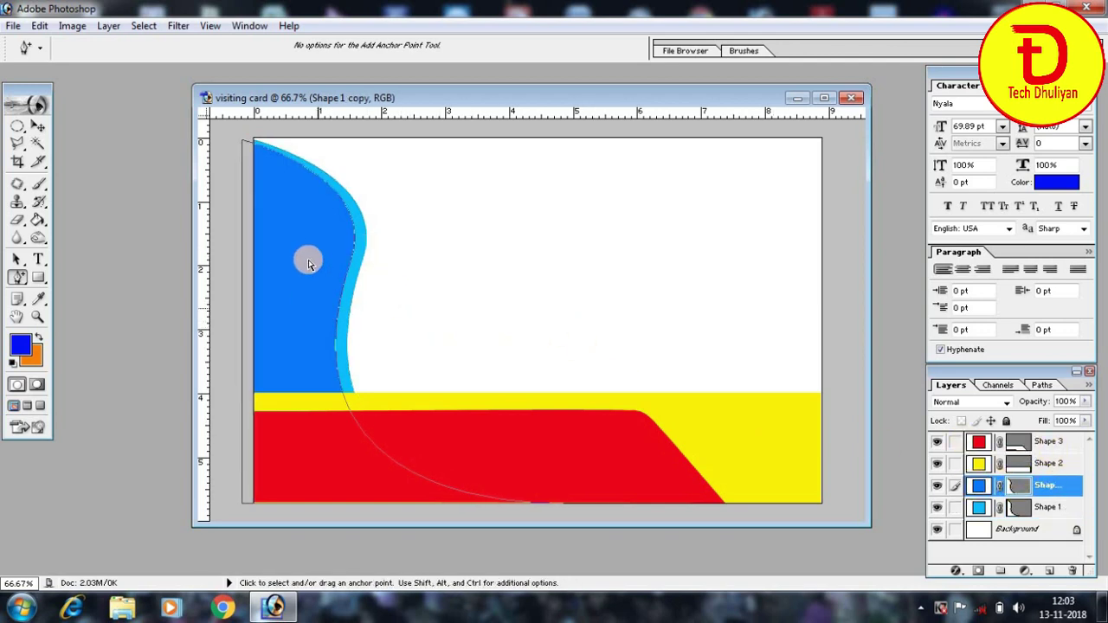
{"action": "left_click", "coordinate": [243, 142]}
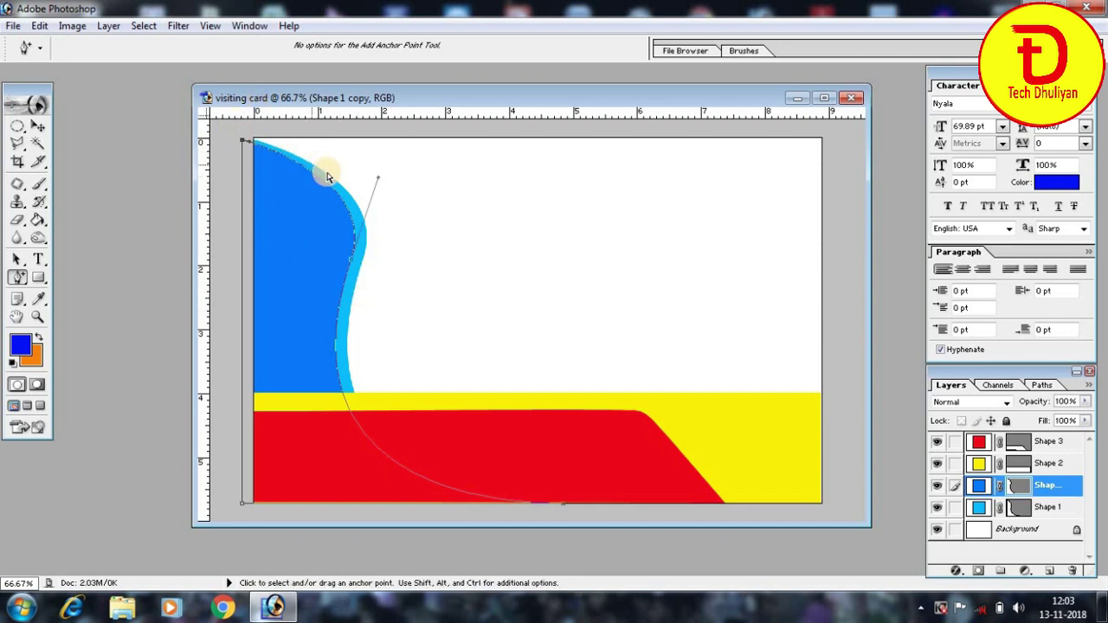
{"action": "mouse_move", "coordinate": [311, 173]}
{"action": "left_mouse_down"}
{"action": "mouse_move", "coordinate": [377, 181]}
{"action": "mouse_move", "coordinate": [277, 178]}
{"action": "mouse_move", "coordinate": [276, 293]}
{"action": "mouse_move", "coordinate": [277, 240]}
{"action": "mouse_move", "coordinate": [453, 186]}
{"action": "mouse_move", "coordinate": [654, 203]}
{"action": "mouse_move", "coordinate": [747, 191]}
{"action": "mouse_move", "coordinate": [777, 143]}
{"action": "left_mouse_up"}
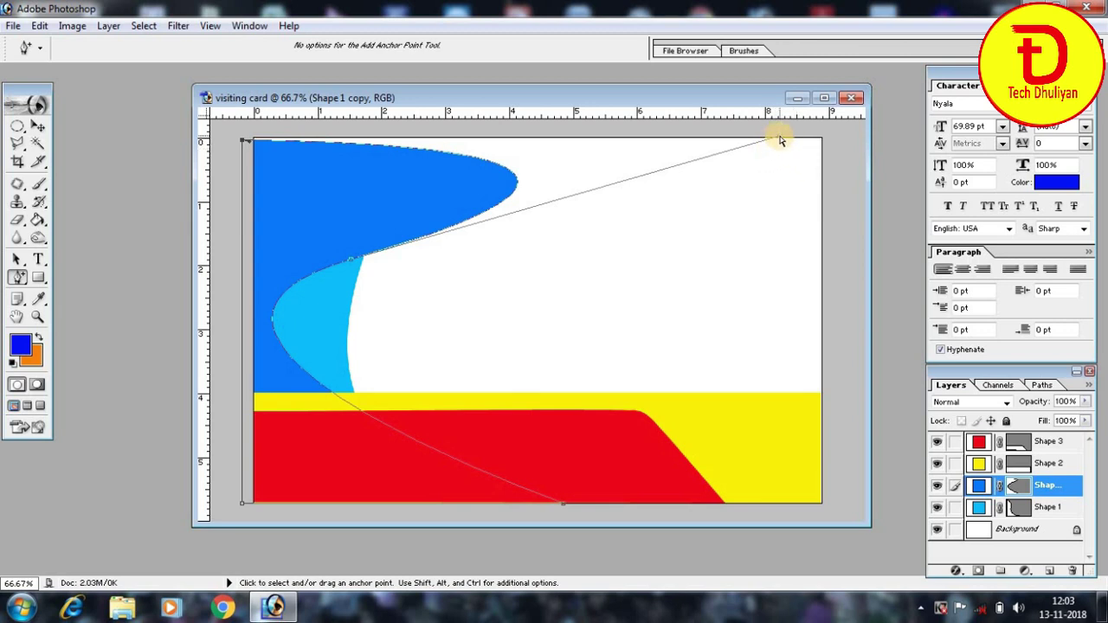
{"action": "mouse_move", "coordinate": [779, 140]}
{"action": "left_mouse_down"}
{"action": "mouse_move", "coordinate": [504, 139]}
{"action": "mouse_move", "coordinate": [317, 165]}
{"action": "mouse_move", "coordinate": [374, 167]}
{"action": "mouse_move", "coordinate": [371, 178]}
{"action": "left_mouse_up"}
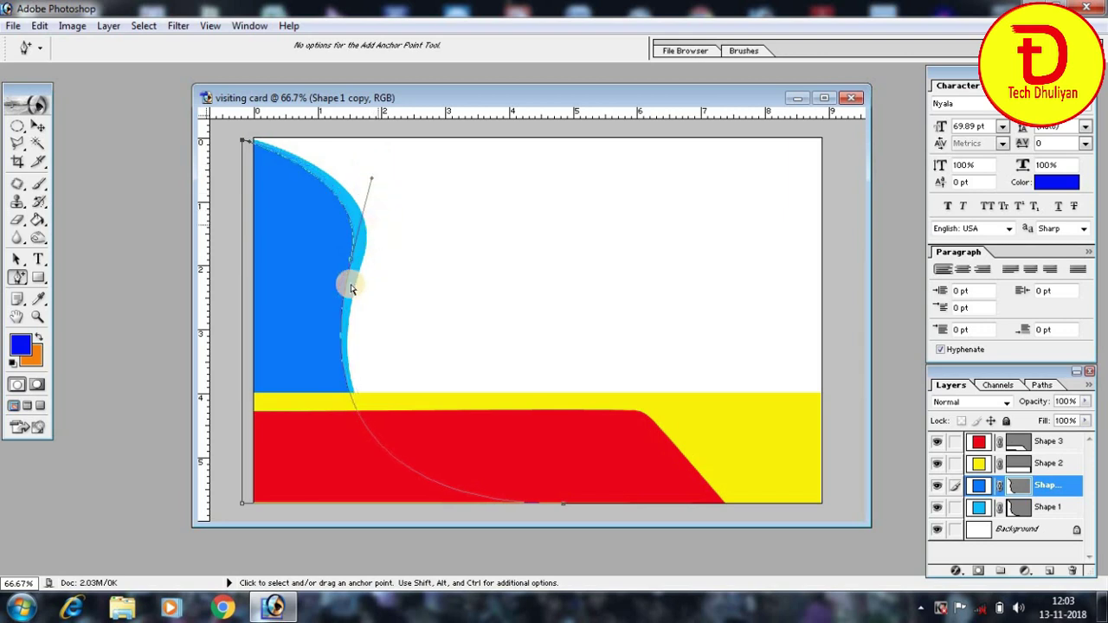
{"action": "mouse_move", "coordinate": [351, 288]}
{"action": "left_mouse_down"}
{"action": "mouse_move", "coordinate": [354, 313]}
{"action": "mouse_move", "coordinate": [297, 339]}
{"action": "mouse_move", "coordinate": [344, 343]}
{"action": "left_mouse_up"}
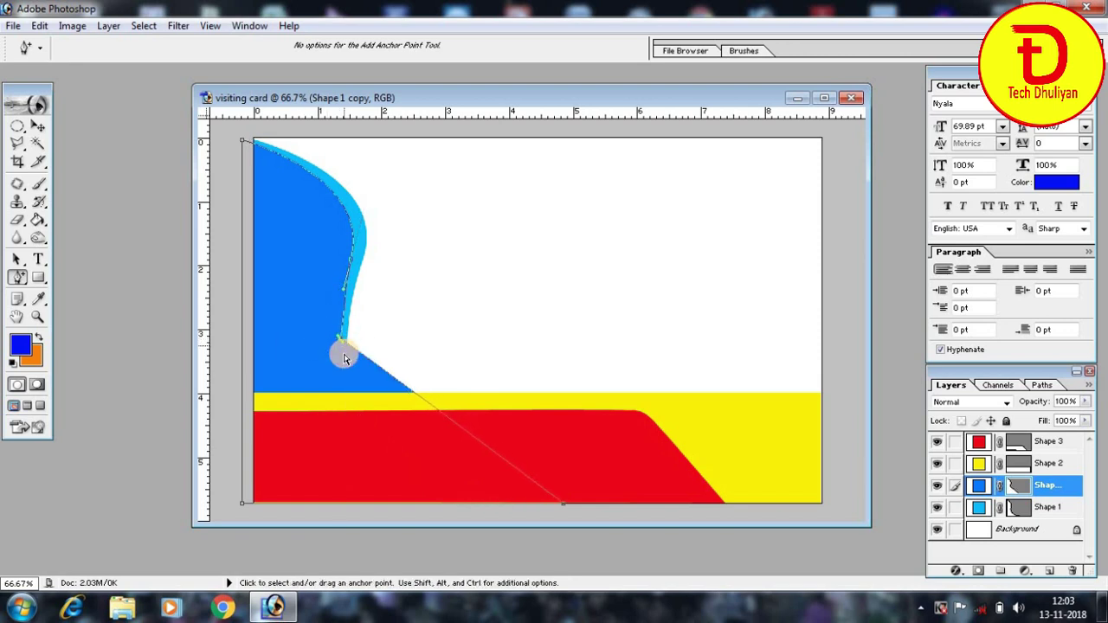
{"action": "key", "text": "ctrl+z"}
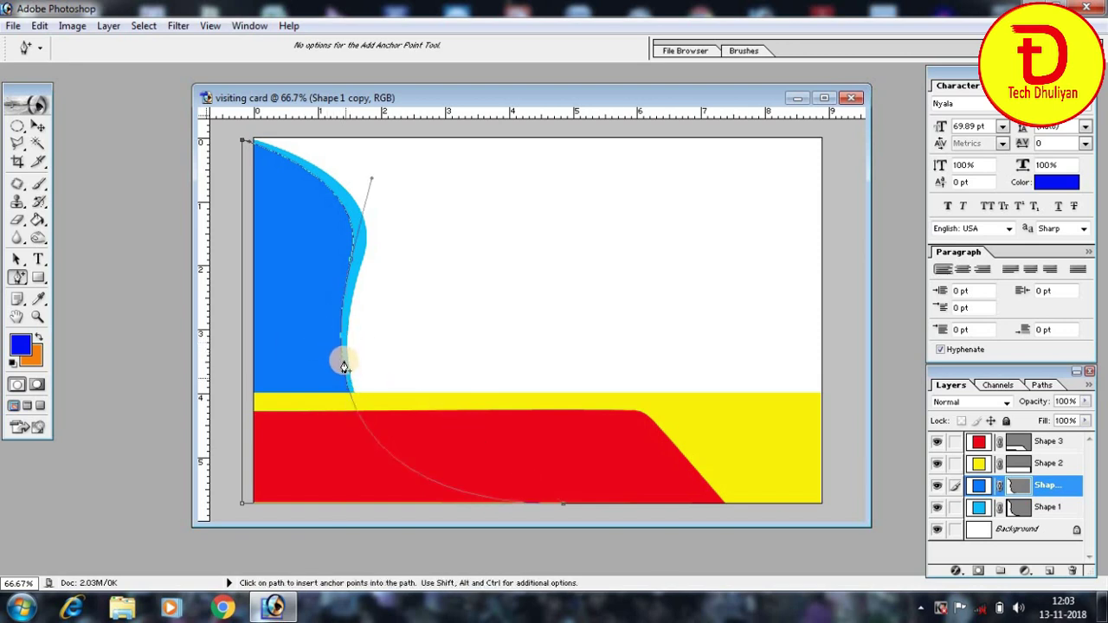
{"action": "left_click_drag", "start_coordinate": [349, 257], "coordinate": [303, 265]}
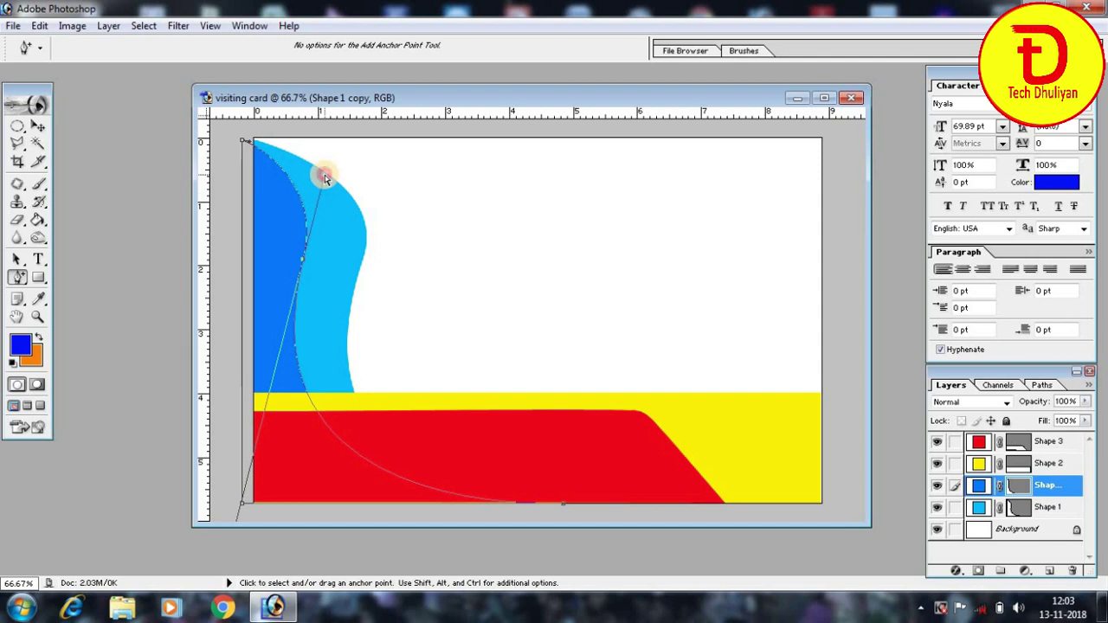
{"action": "left_click_drag", "start_coordinate": [322, 179], "coordinate": [354, 180]}
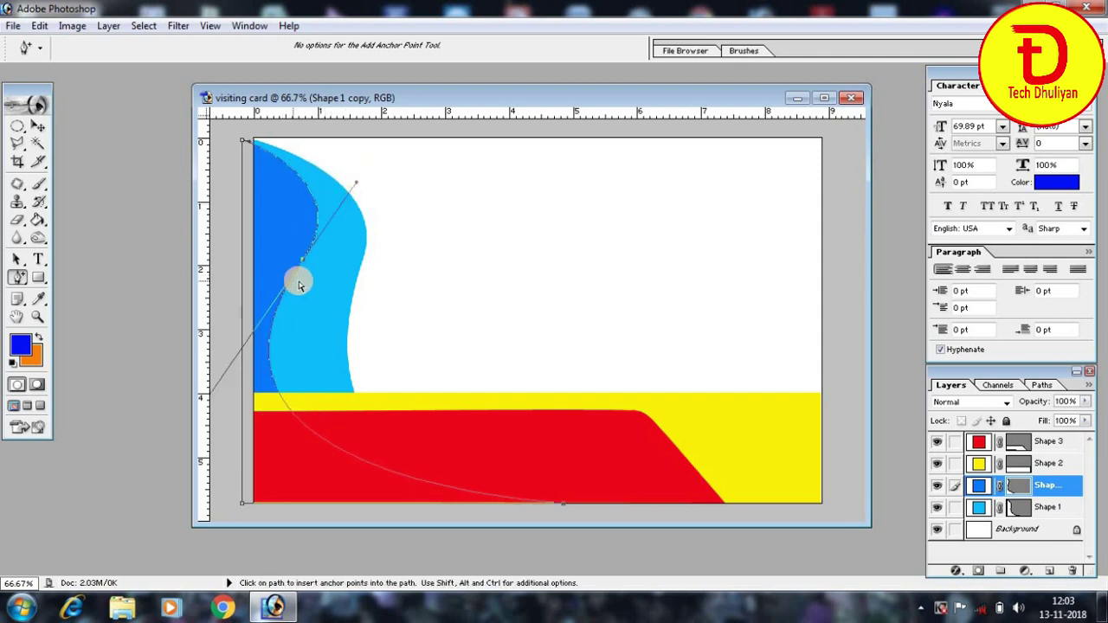
{"action": "left_click", "coordinate": [611, 478]}
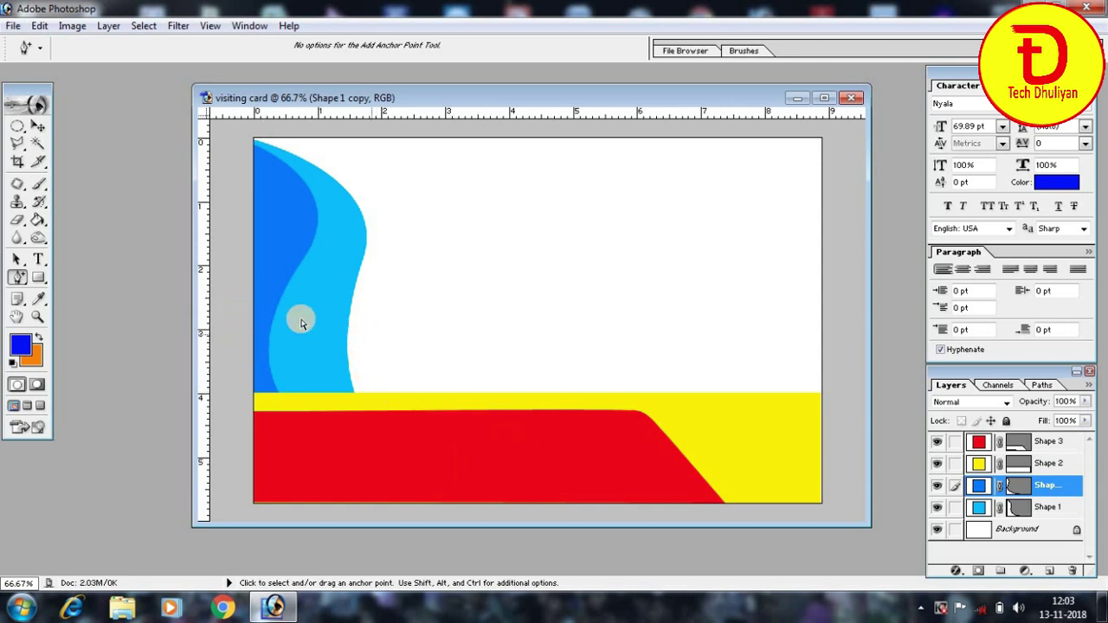
Alt-drag a copy of the Shape 3 red bar up over the blue waves.
{"action": "left_click", "coordinate": [36, 127]}
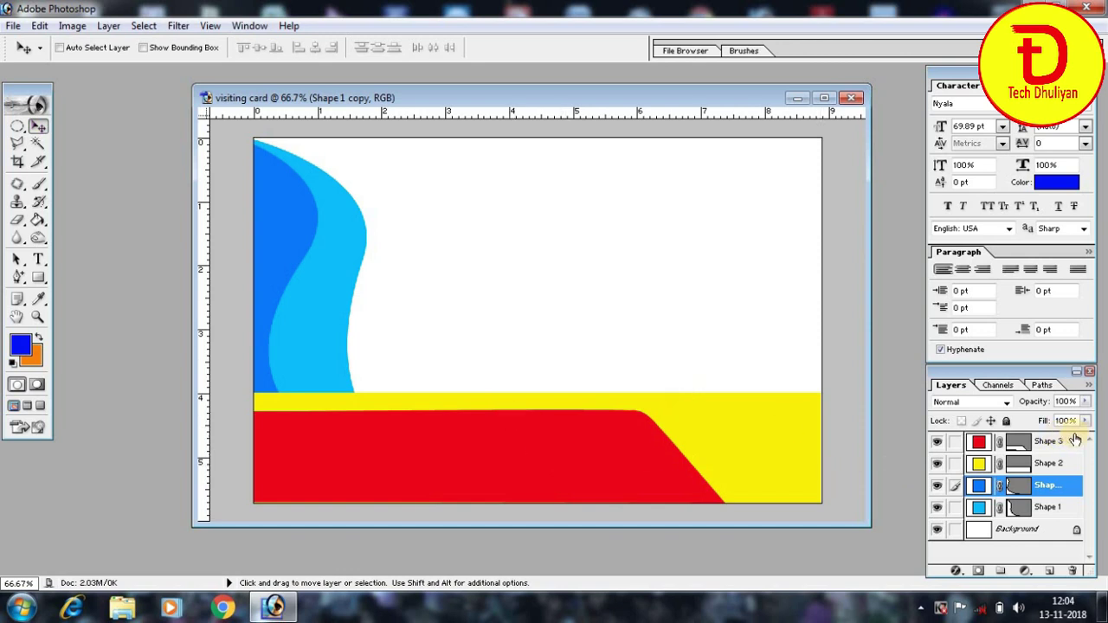
{"action": "left_click", "coordinate": [1047, 443]}
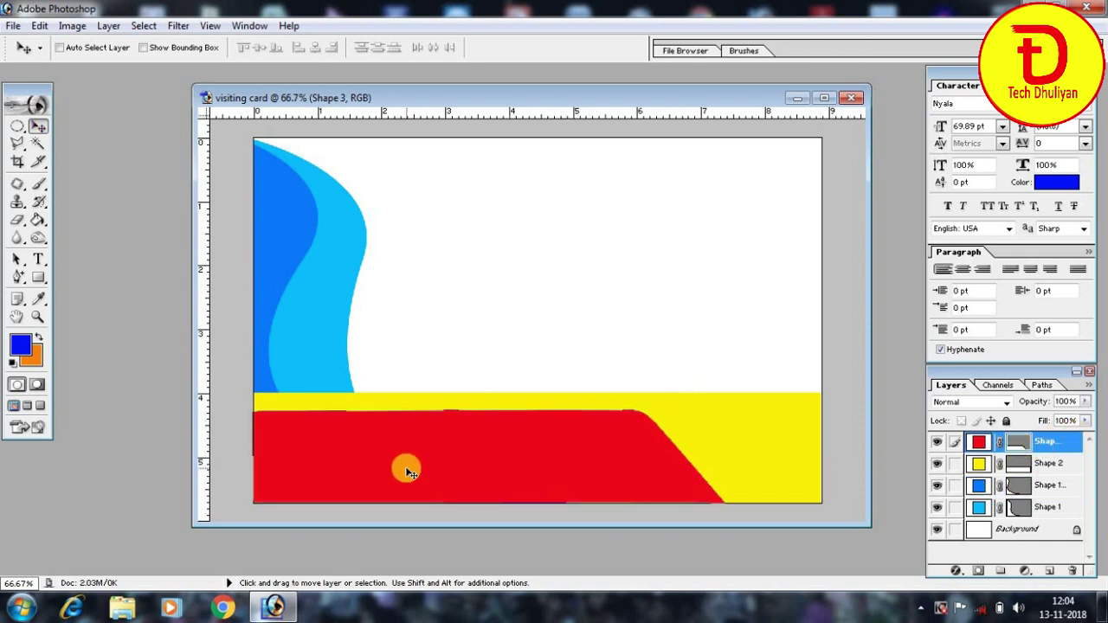
{"action": "mouse_move", "coordinate": [407, 470]}
{"action": "left_mouse_down"}
{"action": "mouse_move", "coordinate": [412, 271]}
{"action": "mouse_move", "coordinate": [396, 278]}
{"action": "left_mouse_up"}
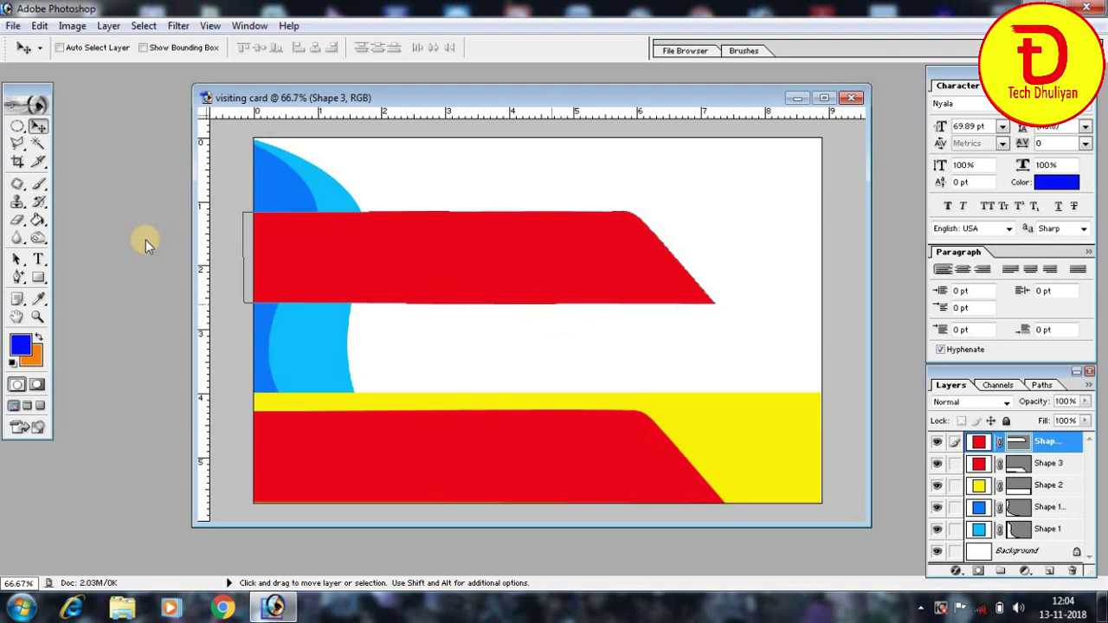
Taper the red copy's lower-right tip and slope its bottom edge with an added anchor.
{"action": "left_click", "coordinate": [17, 277]}
{"action": "left_click", "coordinate": [19, 278]}
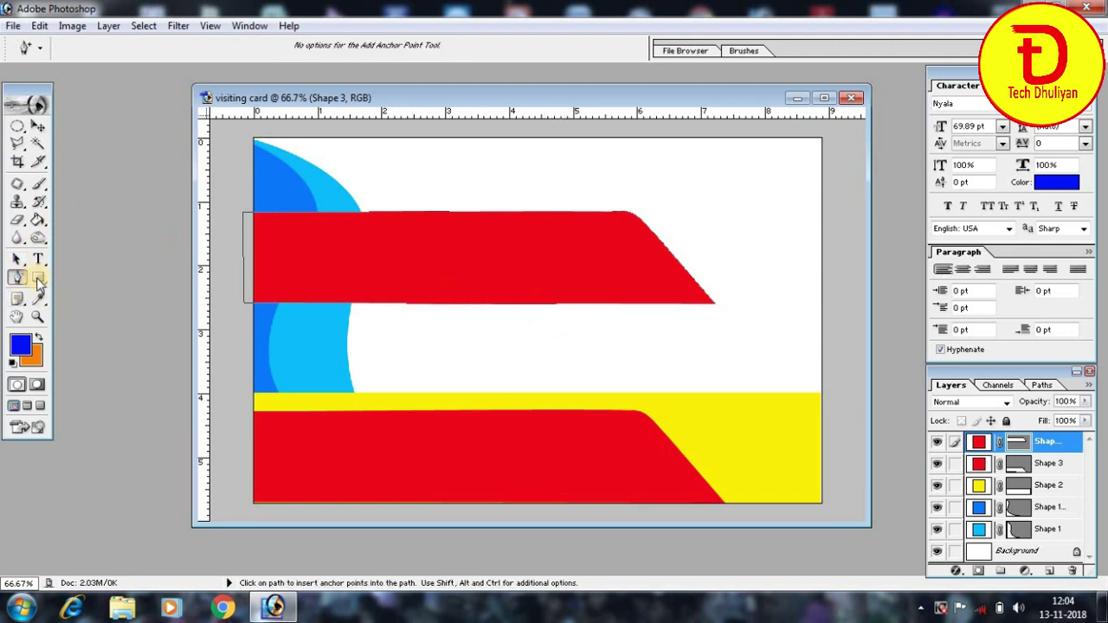
{"action": "left_click", "coordinate": [715, 306]}
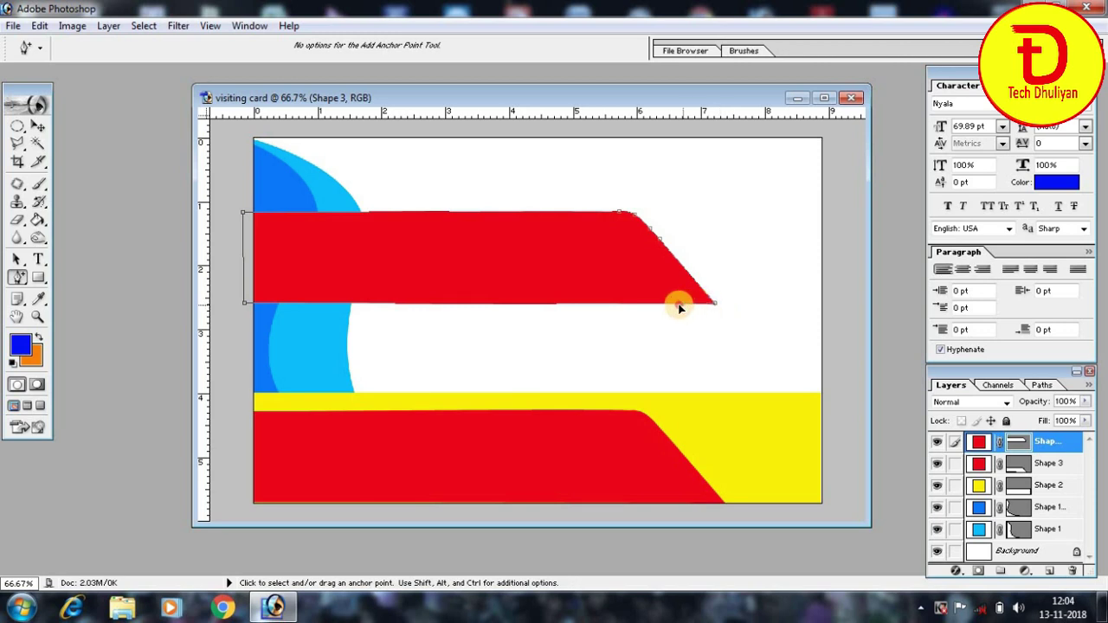
{"action": "mouse_move", "coordinate": [664, 304]}
{"action": "left_mouse_down"}
{"action": "mouse_move", "coordinate": [712, 308]}
{"action": "mouse_move", "coordinate": [675, 296]}
{"action": "mouse_move", "coordinate": [690, 291]}
{"action": "mouse_move", "coordinate": [689, 260]}
{"action": "left_mouse_up"}
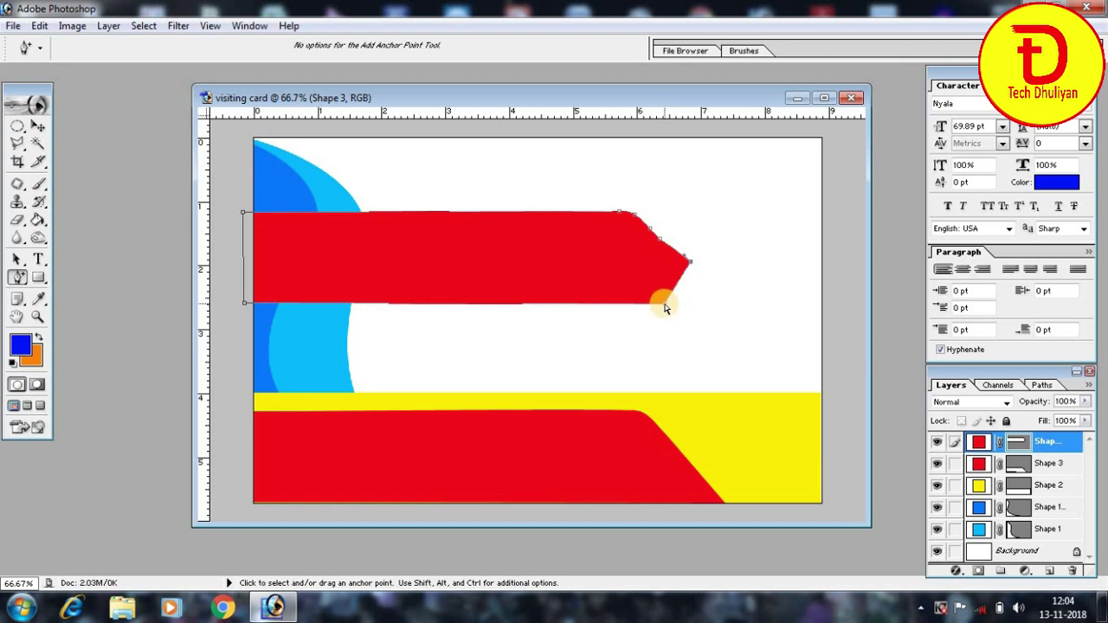
{"action": "left_click", "coordinate": [568, 305]}
{"action": "left_click_drag", "start_coordinate": [568, 310], "coordinate": [461, 303]}
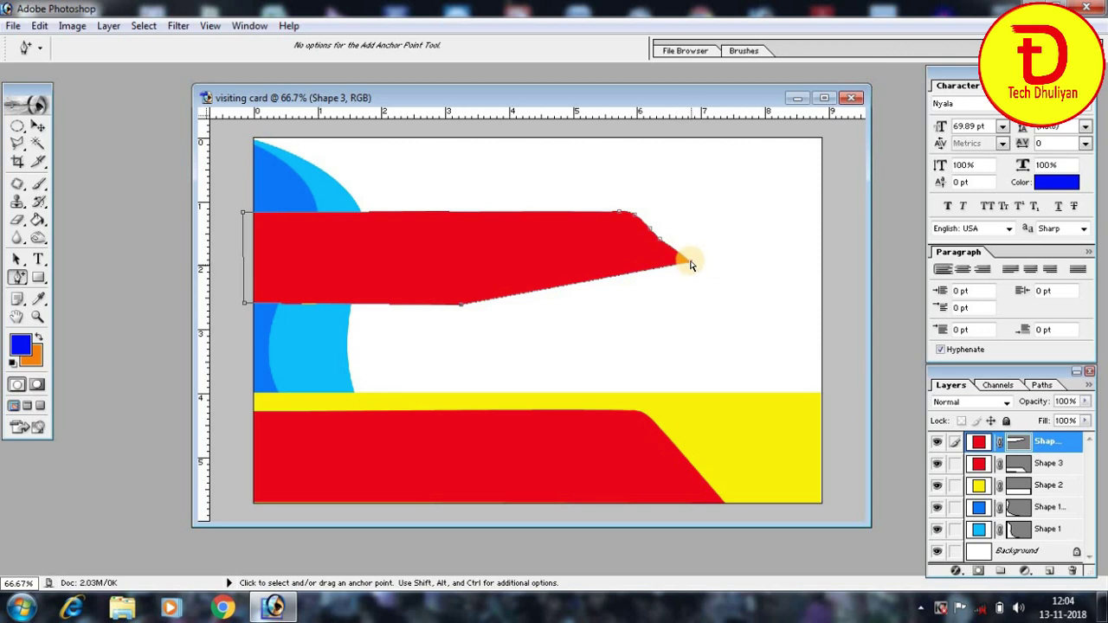
Adjust the red copy's tip anchor and curves to round off its right end.
{"action": "left_click", "coordinate": [607, 274]}
{"action": "left_click_drag", "start_coordinate": [691, 267], "coordinate": [579, 294]}
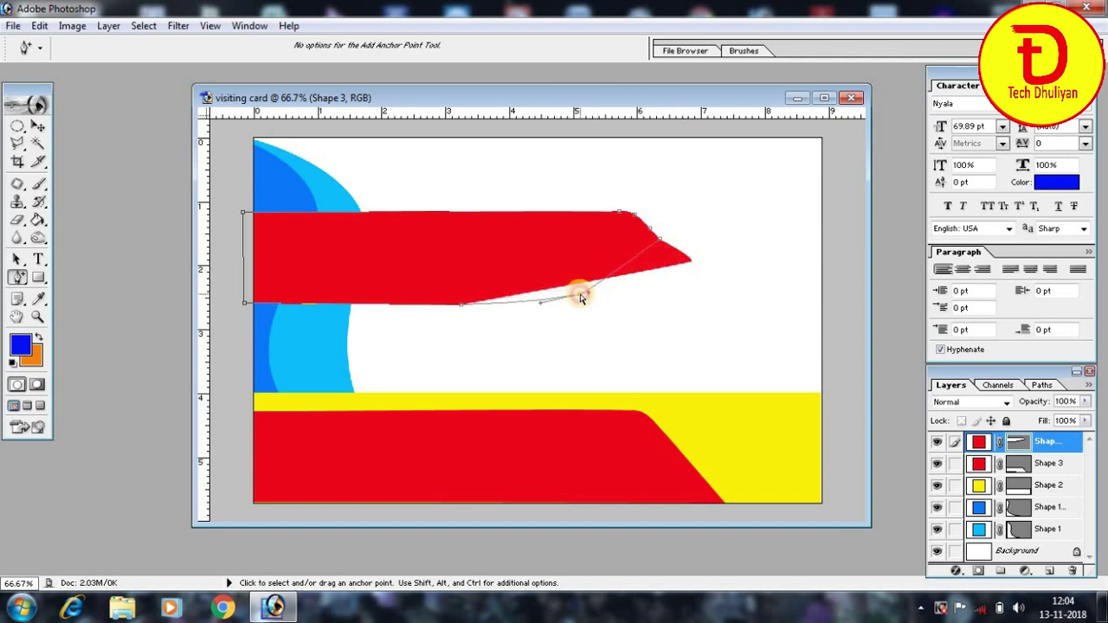
{"action": "left_click_drag", "start_coordinate": [638, 242], "coordinate": [658, 245]}
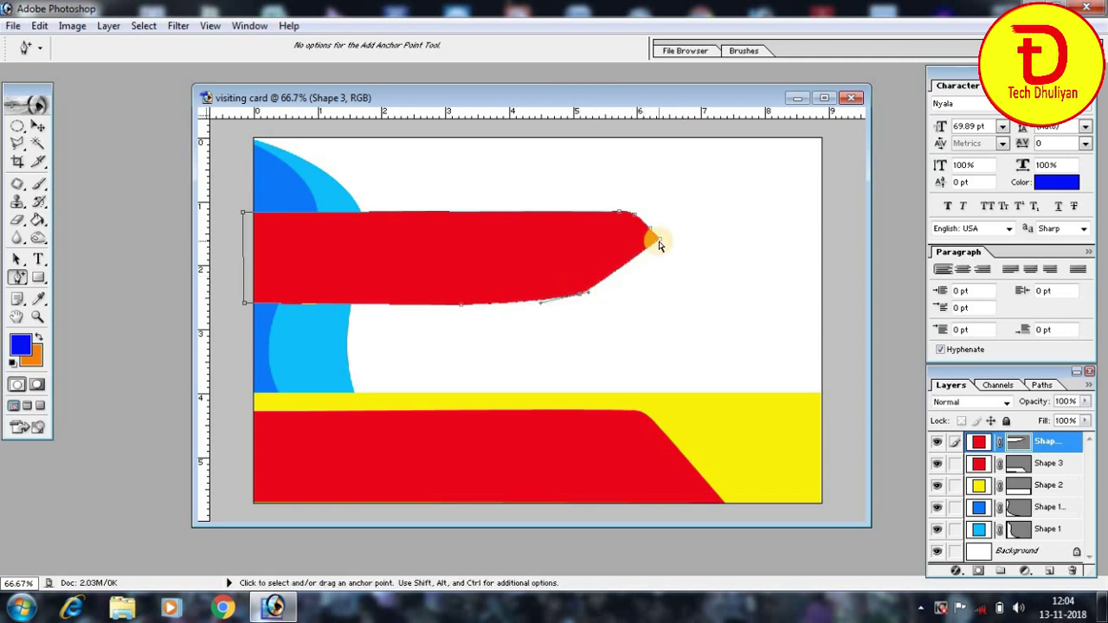
{"action": "mouse_move", "coordinate": [662, 239]}
{"action": "left_mouse_down"}
{"action": "mouse_move", "coordinate": [603, 252]}
{"action": "mouse_move", "coordinate": [620, 218]}
{"action": "mouse_move", "coordinate": [531, 216]}
{"action": "left_mouse_up"}
{"action": "left_click", "coordinate": [649, 231]}
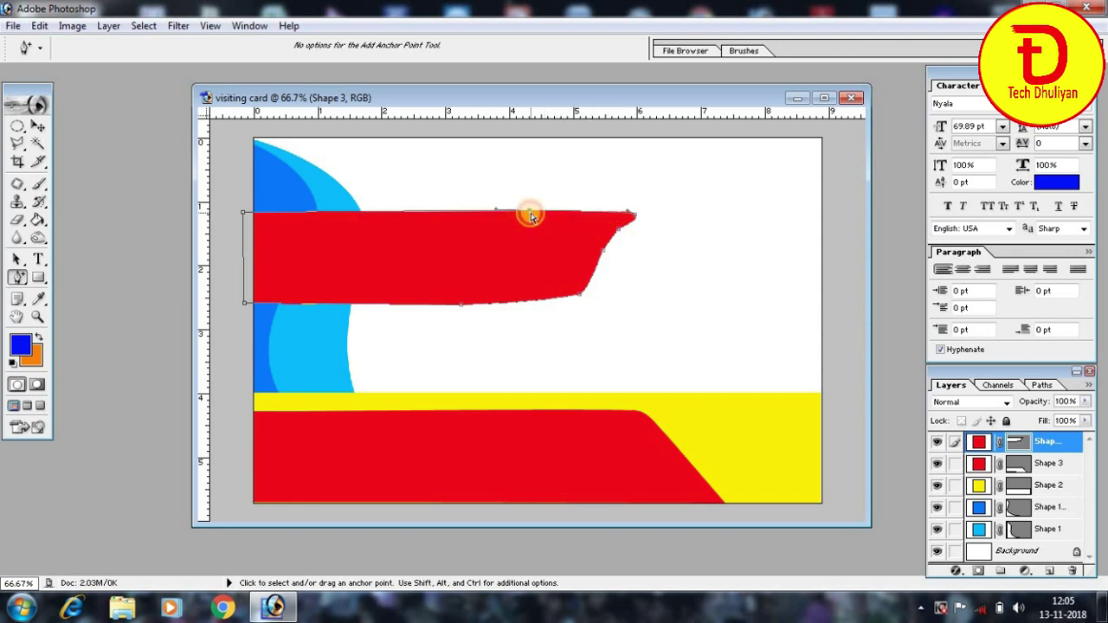
{"action": "mouse_move", "coordinate": [530, 216]}
{"action": "left_mouse_down"}
{"action": "mouse_move", "coordinate": [582, 216]}
{"action": "mouse_move", "coordinate": [617, 234]}
{"action": "mouse_move", "coordinate": [594, 231]}
{"action": "mouse_move", "coordinate": [631, 292]}
{"action": "left_mouse_up"}
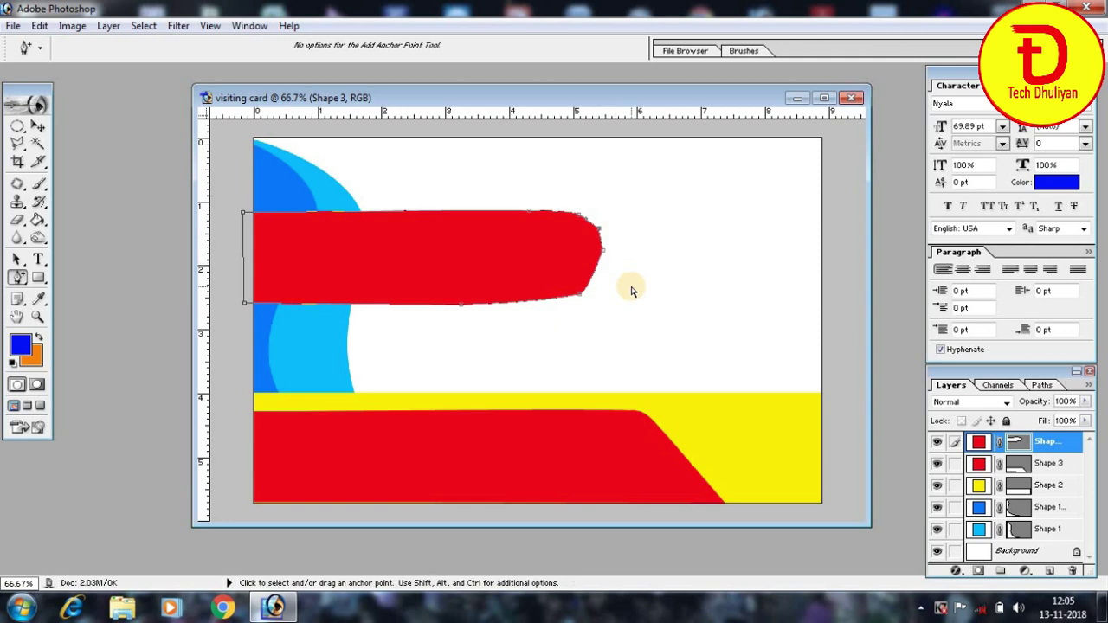
{"action": "left_click", "coordinate": [631, 296]}
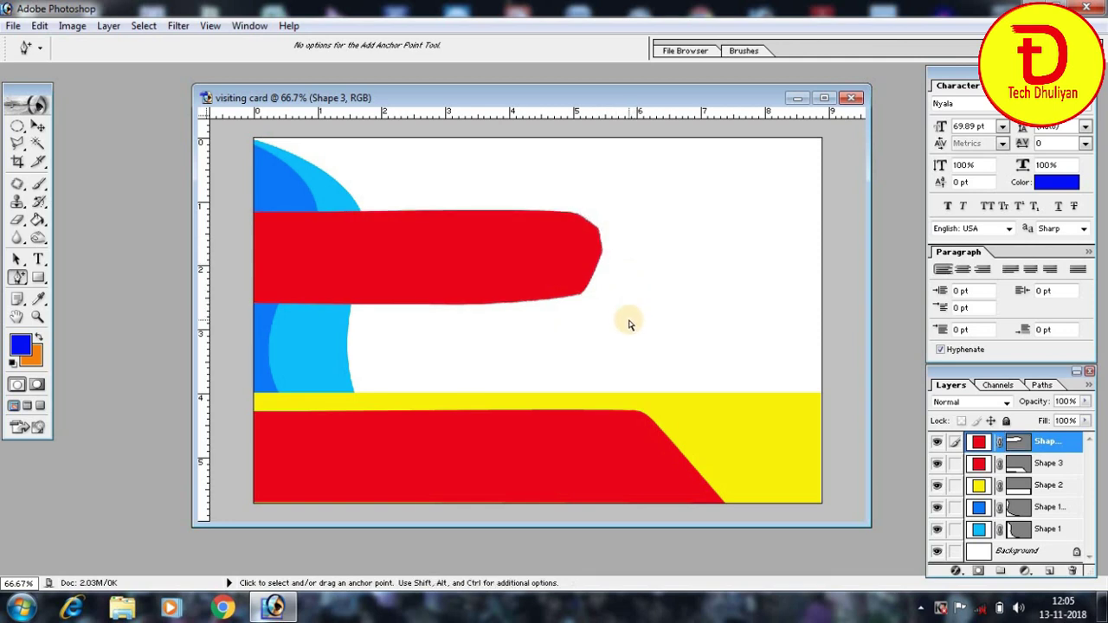
Delete the Shape 3 copy layer, confirming the removal of the upper red bar.
{"action": "left_click", "coordinate": [1072, 577]}
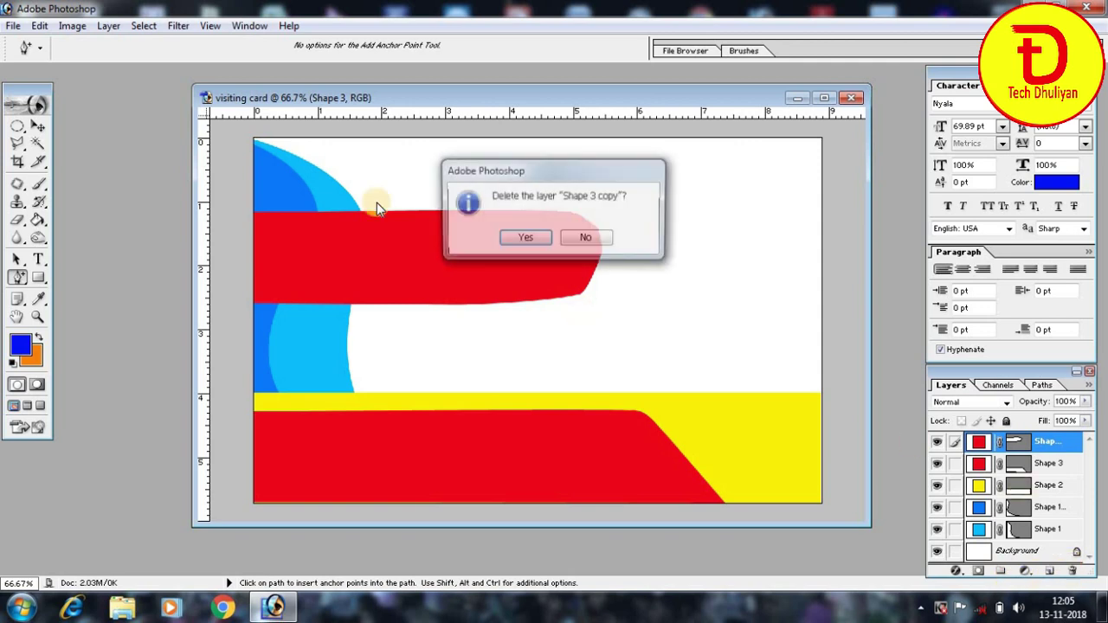
{"action": "left_click", "coordinate": [529, 237]}
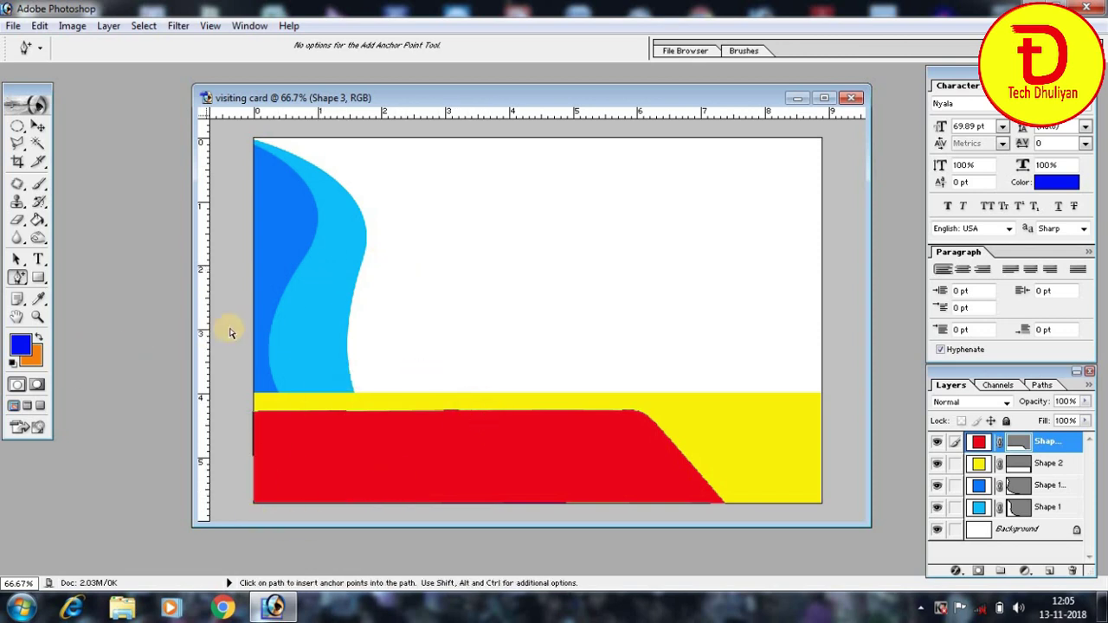
{"action": "left_click", "coordinate": [37, 278]}
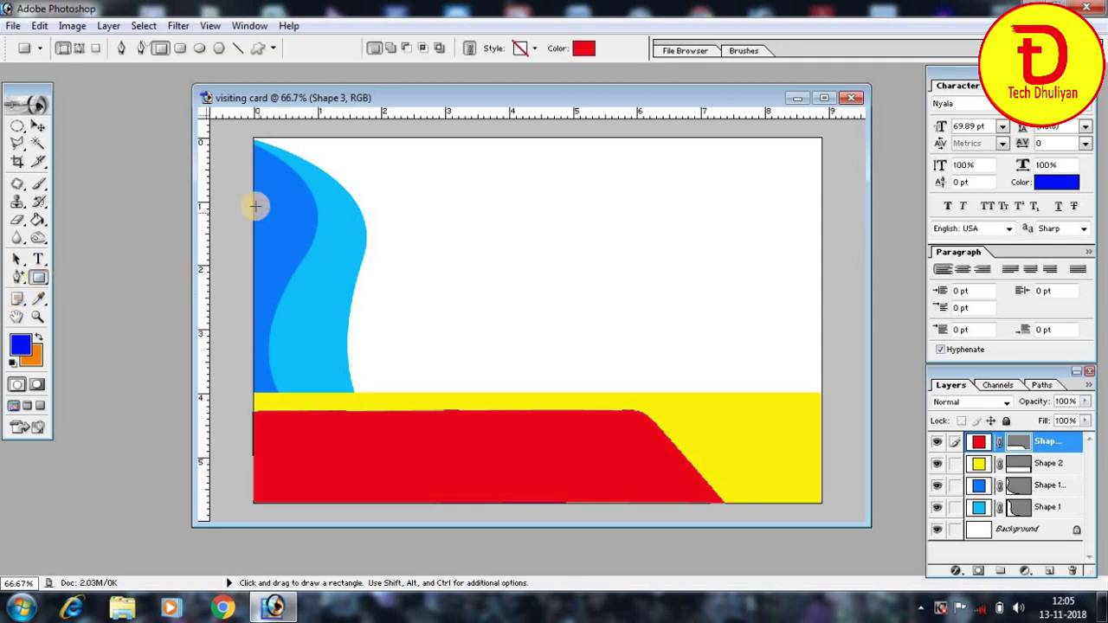
Draw a red rectangle in the upper card and move it to the right edge.
{"action": "left_click_drag", "start_coordinate": [252, 205], "coordinate": [543, 268]}
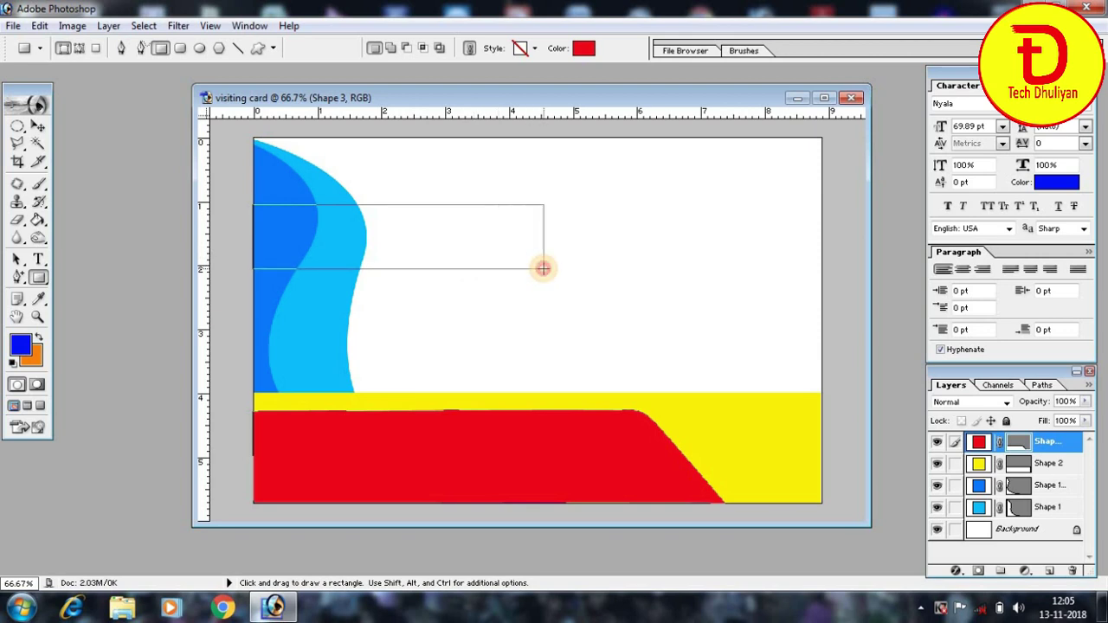
{"action": "left_click_drag", "start_coordinate": [543, 269], "coordinate": [542, 268]}
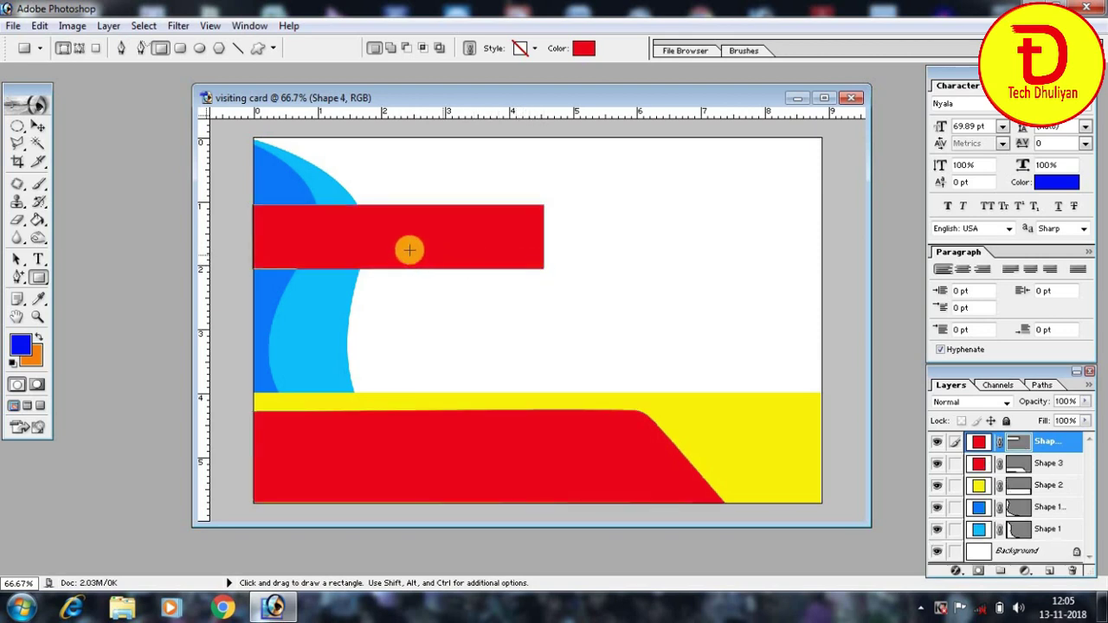
{"action": "left_click", "coordinate": [37, 127]}
{"action": "left_click_drag", "start_coordinate": [312, 237], "coordinate": [593, 237]}
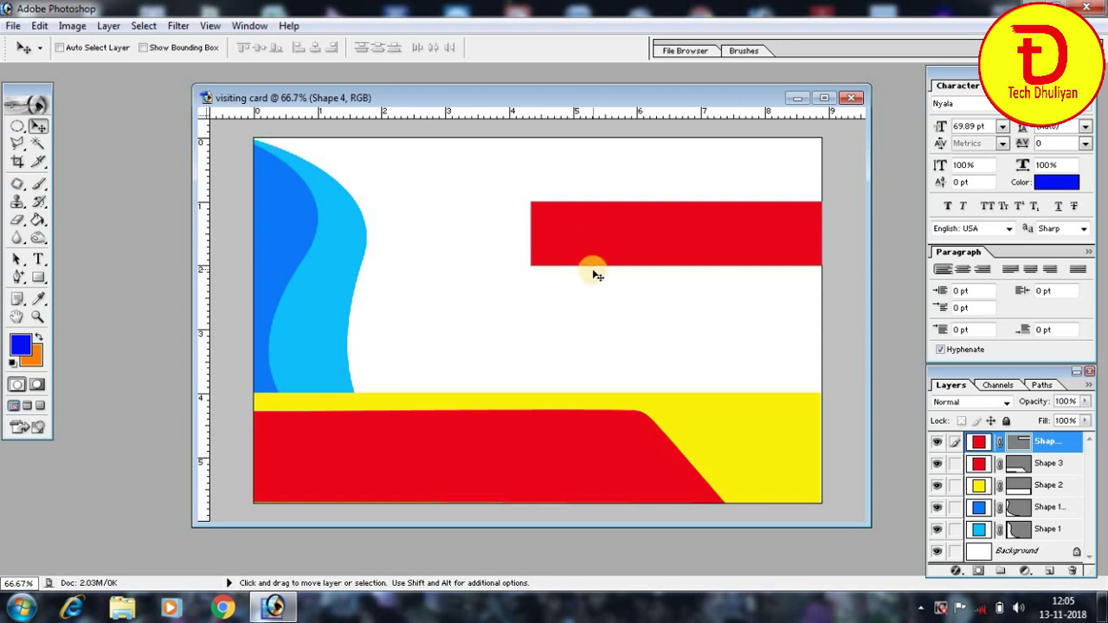
Add an anchor on the rectangle's left edge and bow it into a rounded end.
{"action": "left_click", "coordinate": [16, 277]}
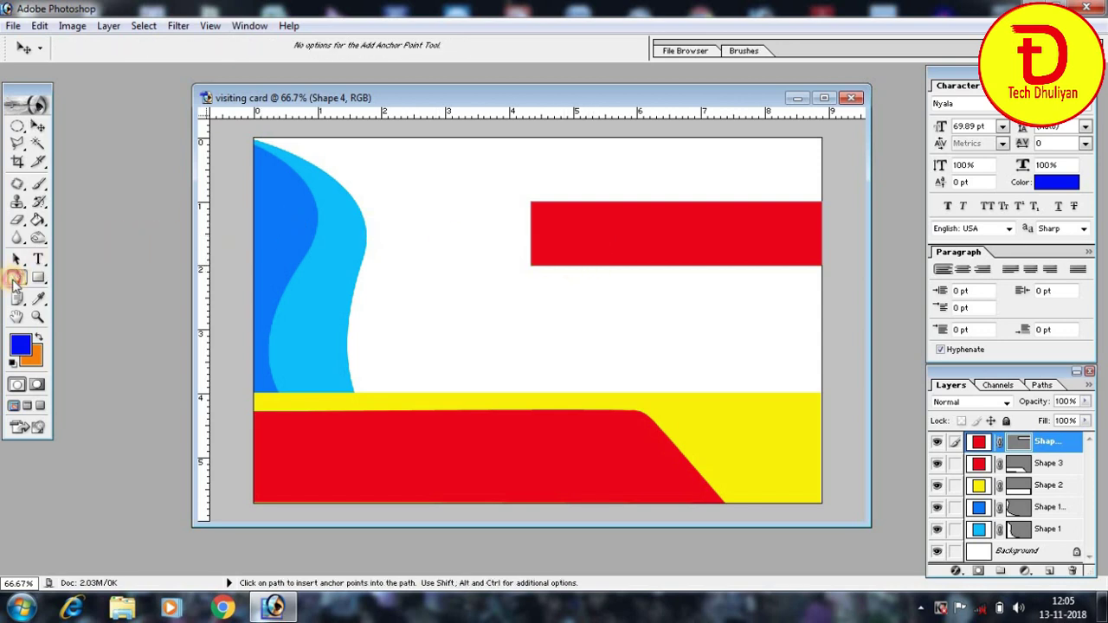
{"action": "left_click", "coordinate": [529, 239]}
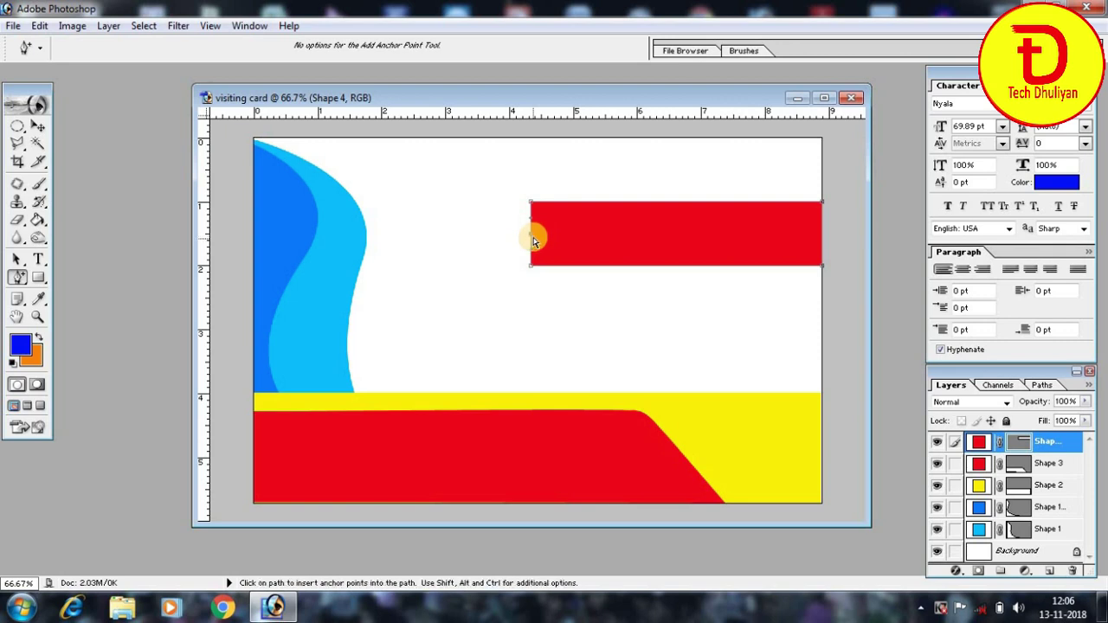
{"action": "left_click", "coordinate": [530, 239]}
{"action": "mouse_move", "coordinate": [531, 239]}
{"action": "left_mouse_down"}
{"action": "mouse_move", "coordinate": [508, 242]}
{"action": "mouse_move", "coordinate": [534, 270]}
{"action": "left_mouse_up"}
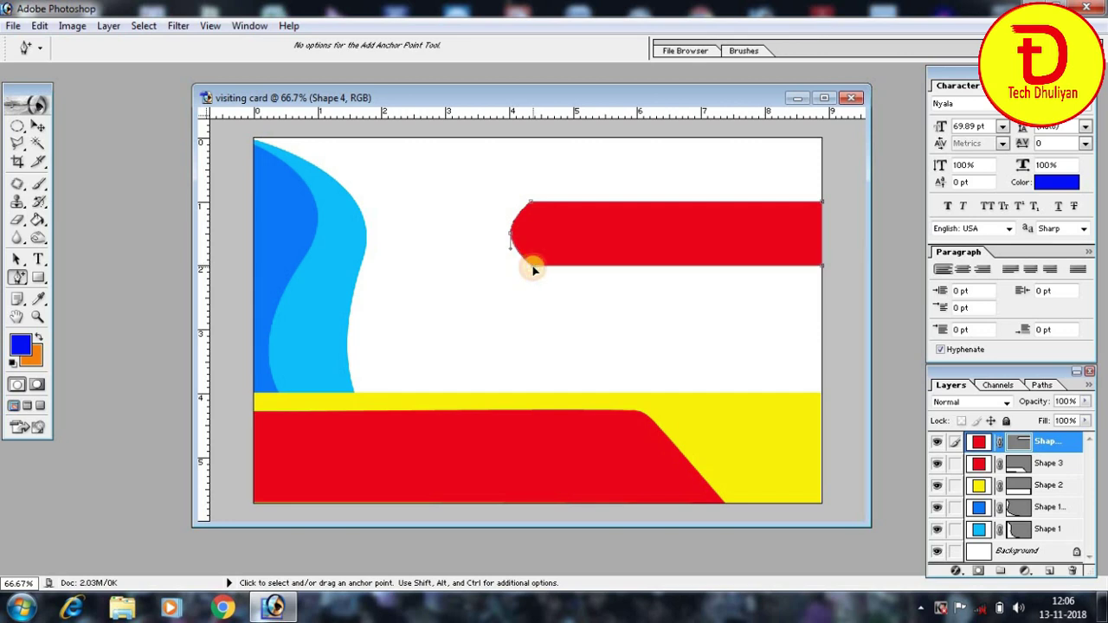
{"action": "left_click", "coordinate": [588, 272]}
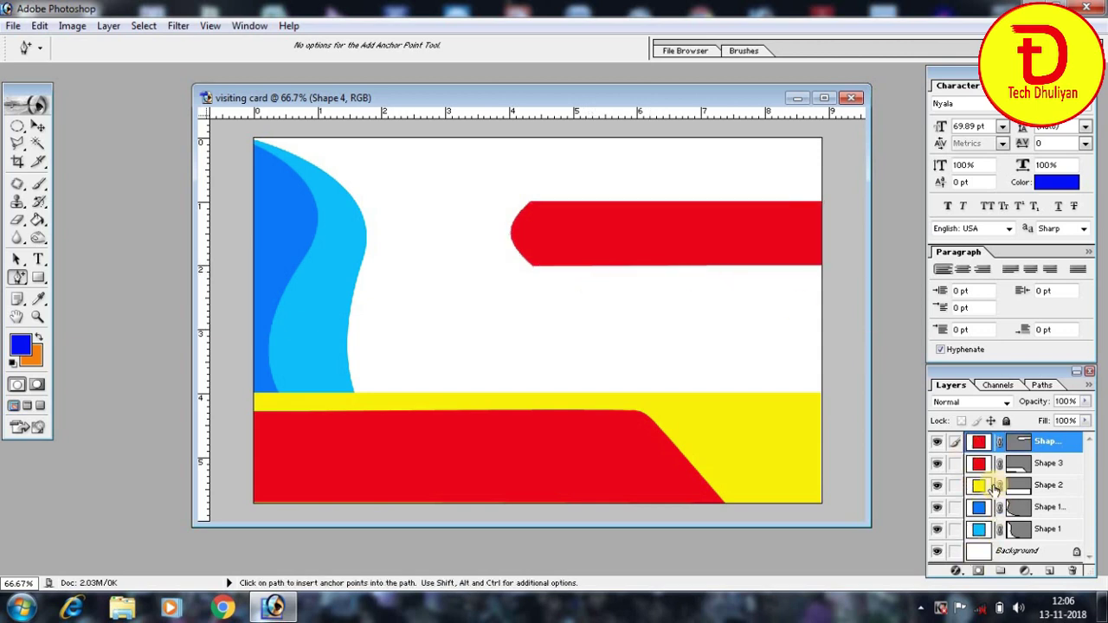
Change the Shape 4 bar's fill to pale grey E4DDDE.
{"action": "left_click", "coordinate": [979, 443]}
{"action": "left_click_drag", "start_coordinate": [734, 300], "coordinate": [648, 275]}
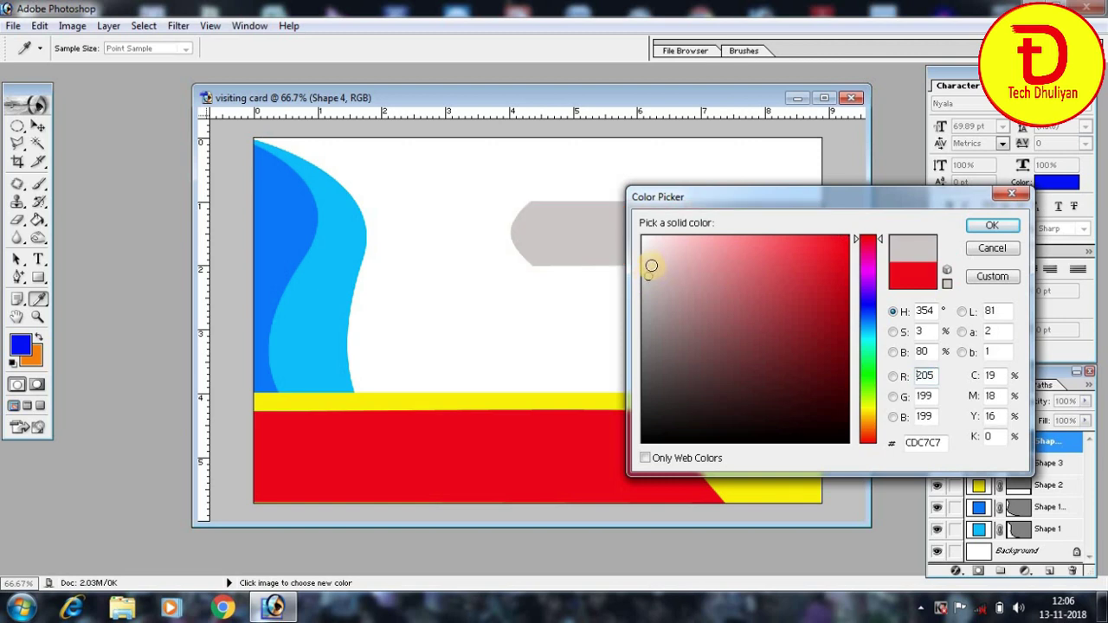
{"action": "left_click", "coordinate": [648, 258]}
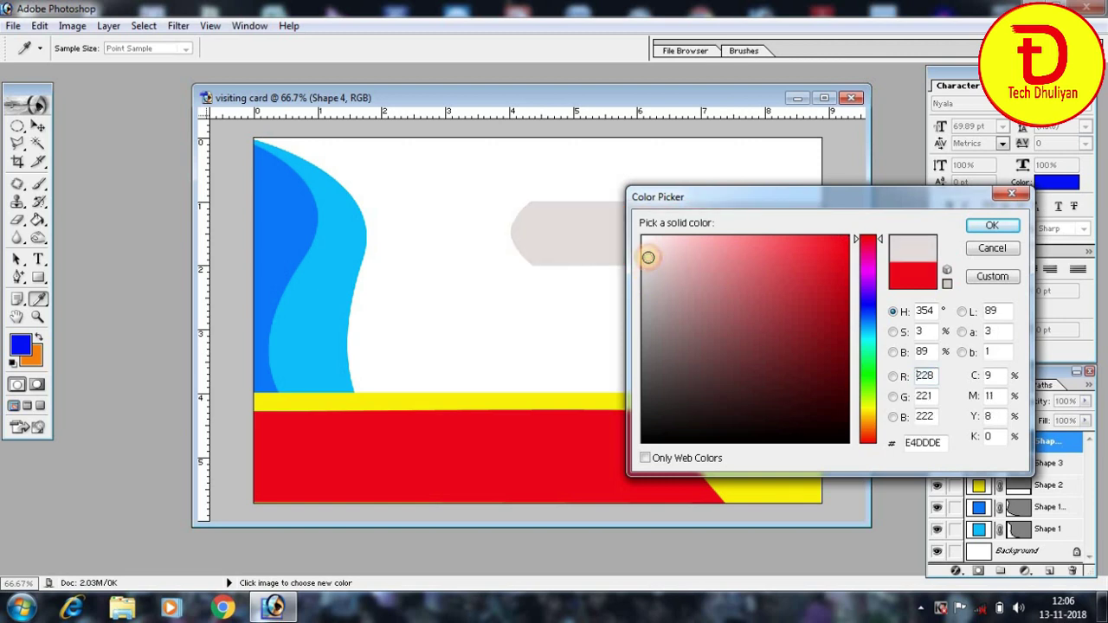
{"action": "left_click", "coordinate": [992, 226]}
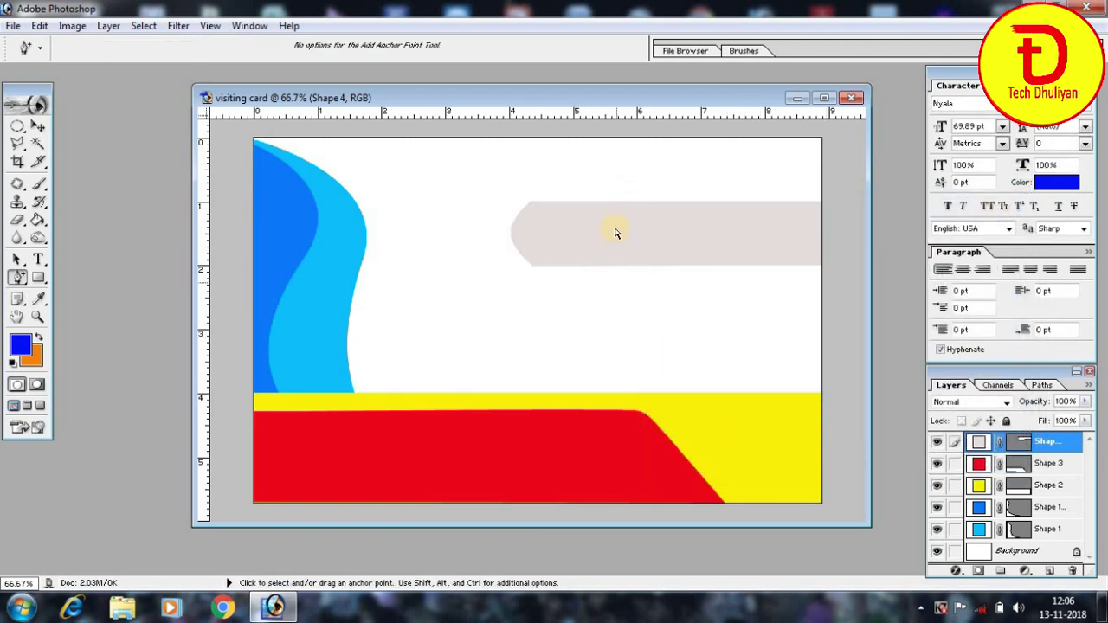
{"action": "left_click", "coordinate": [833, 274]}
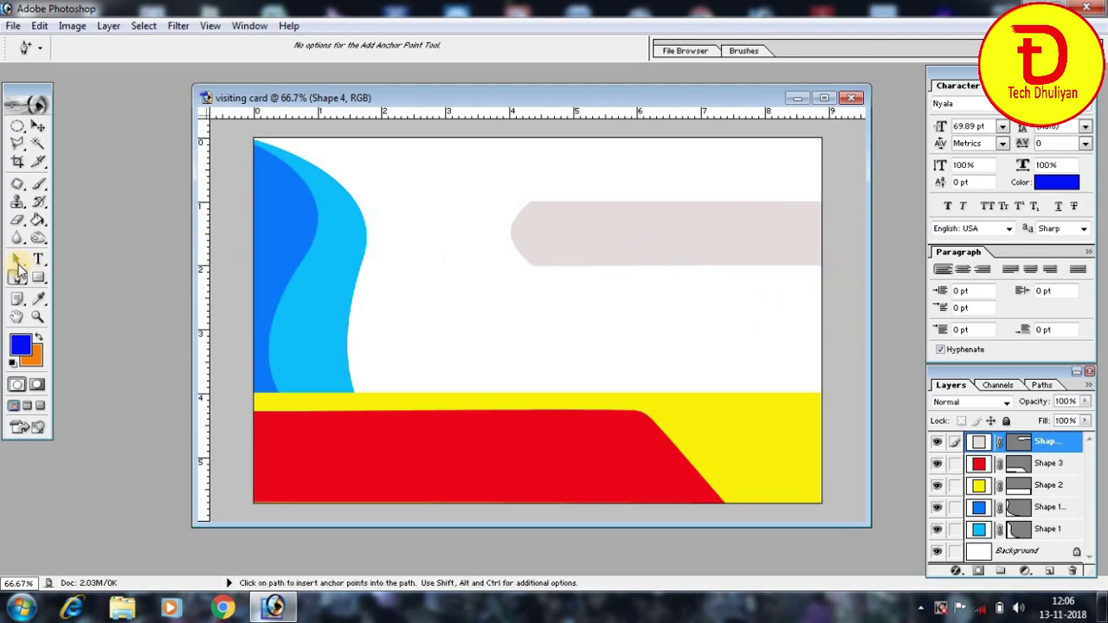
{"action": "left_click", "coordinate": [39, 259]}
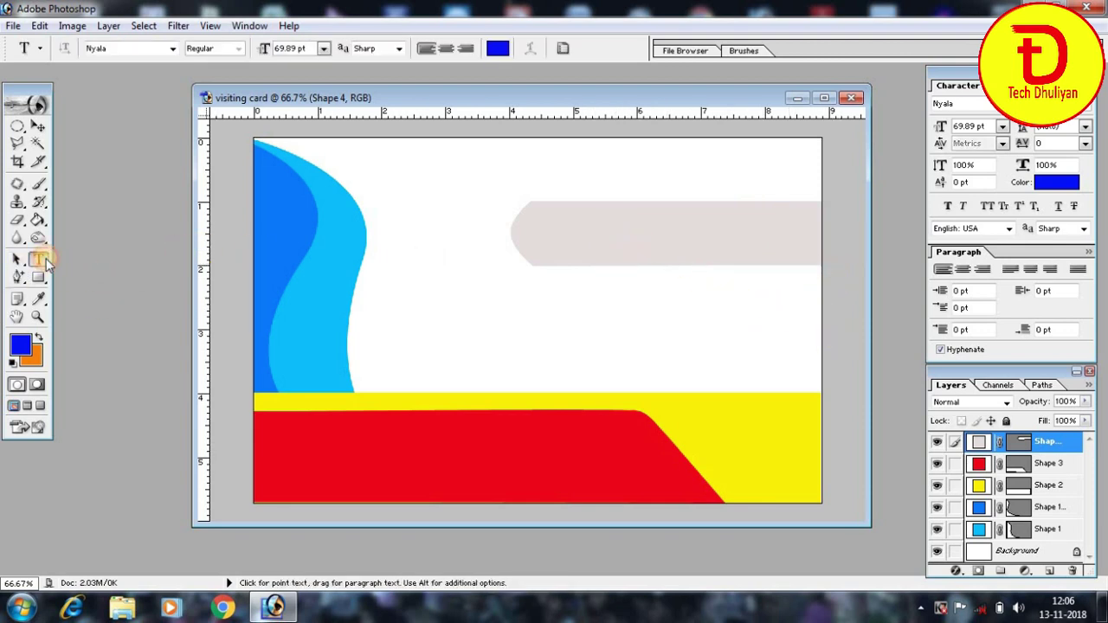
{"action": "left_click", "coordinate": [38, 125]}
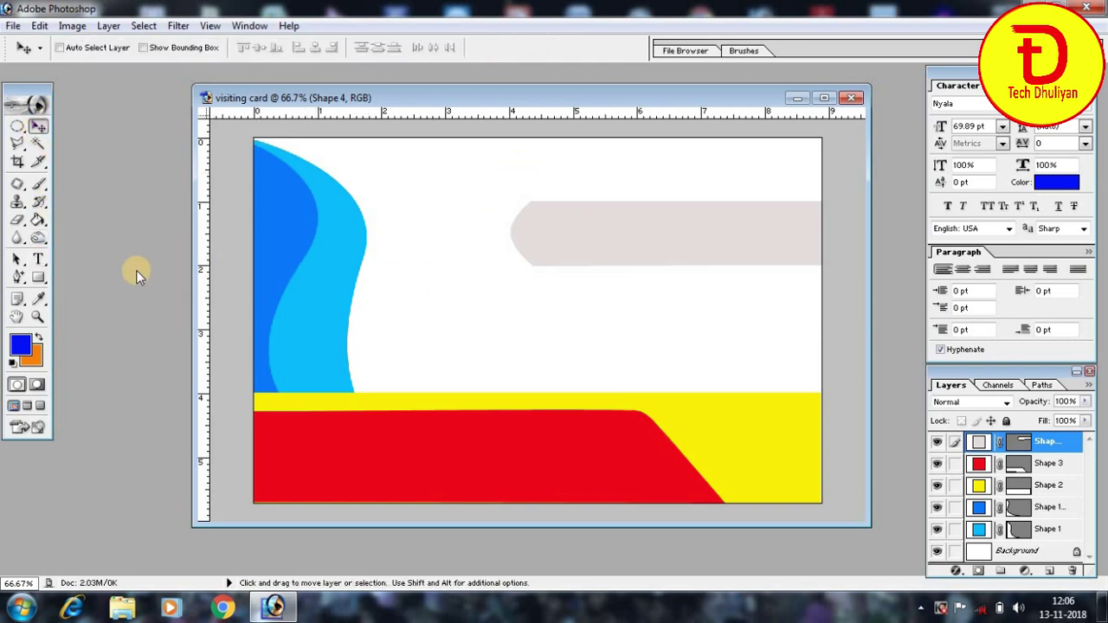
Open TD-1.png from F:\tech dhuliyan as its own document.
{"action": "double_click", "coordinate": [119, 286]}
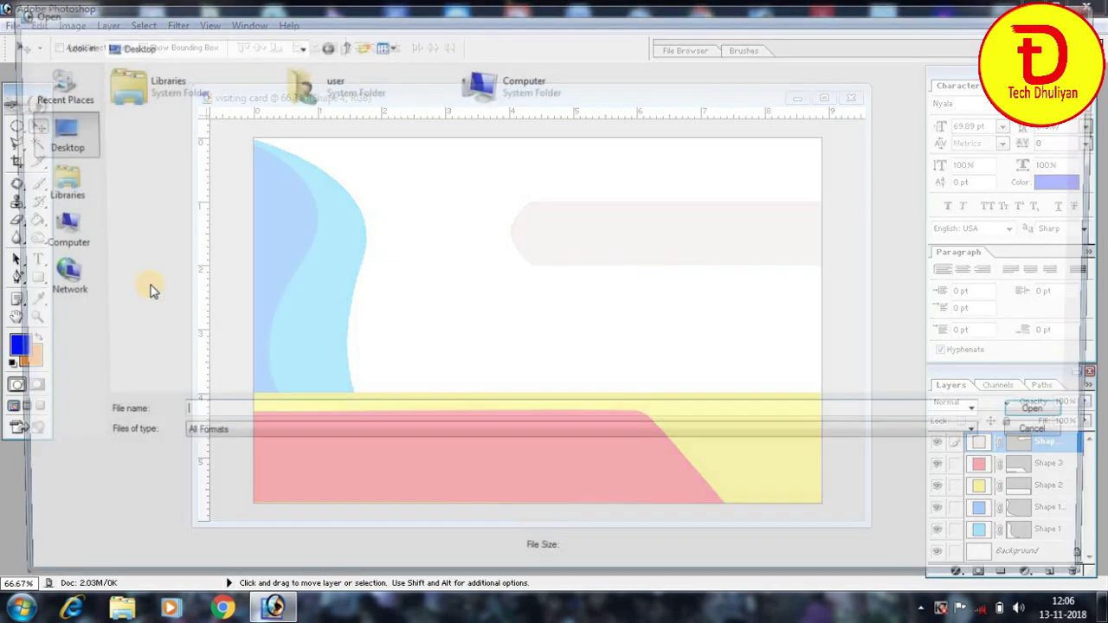
{"action": "left_click", "coordinate": [52, 235]}
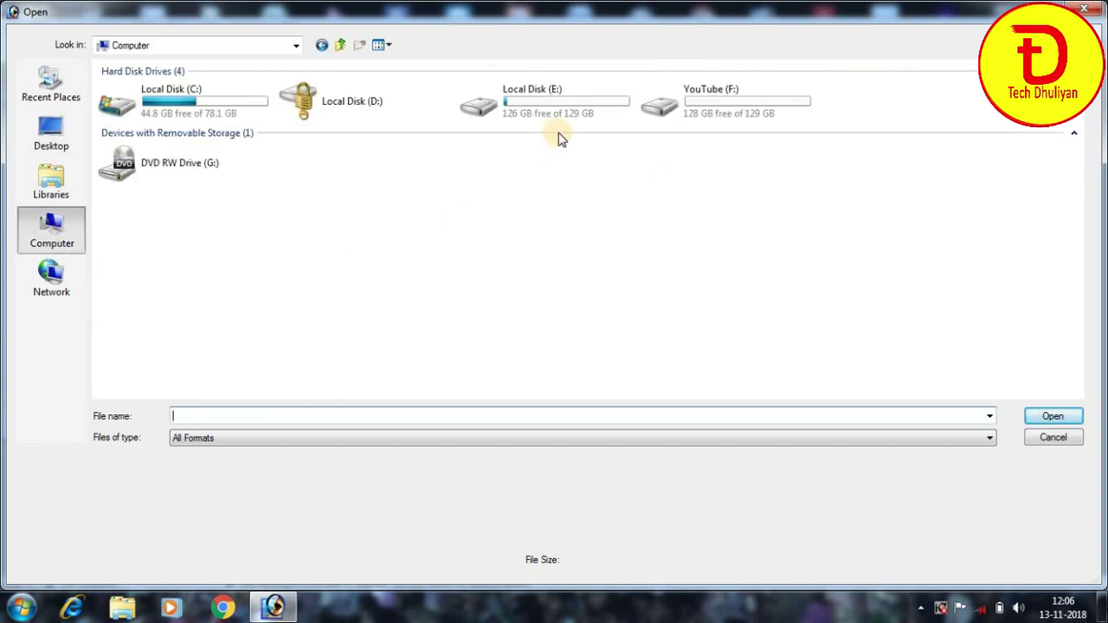
{"action": "double_click", "coordinate": [663, 92]}
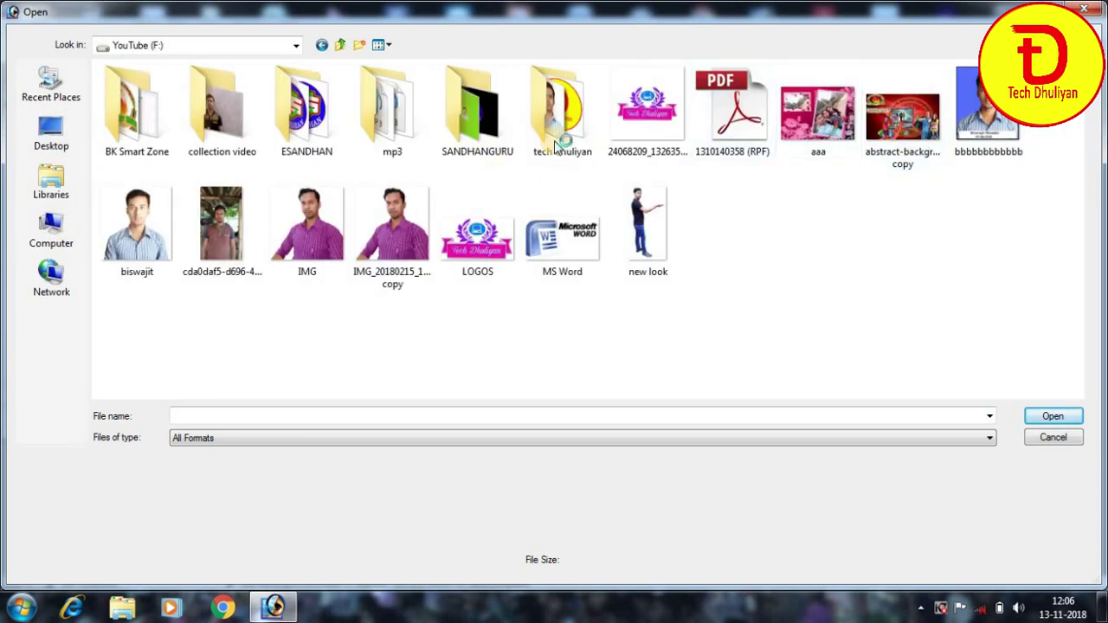
{"action": "double_click", "coordinate": [554, 117]}
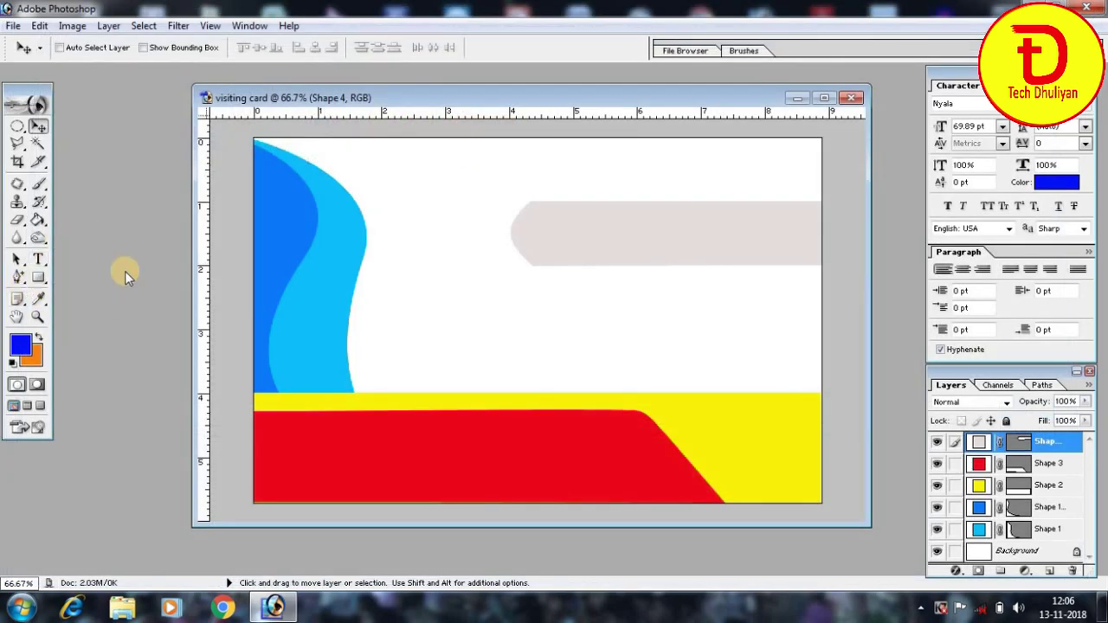
{"action": "key", "text": "ctrl+o"}
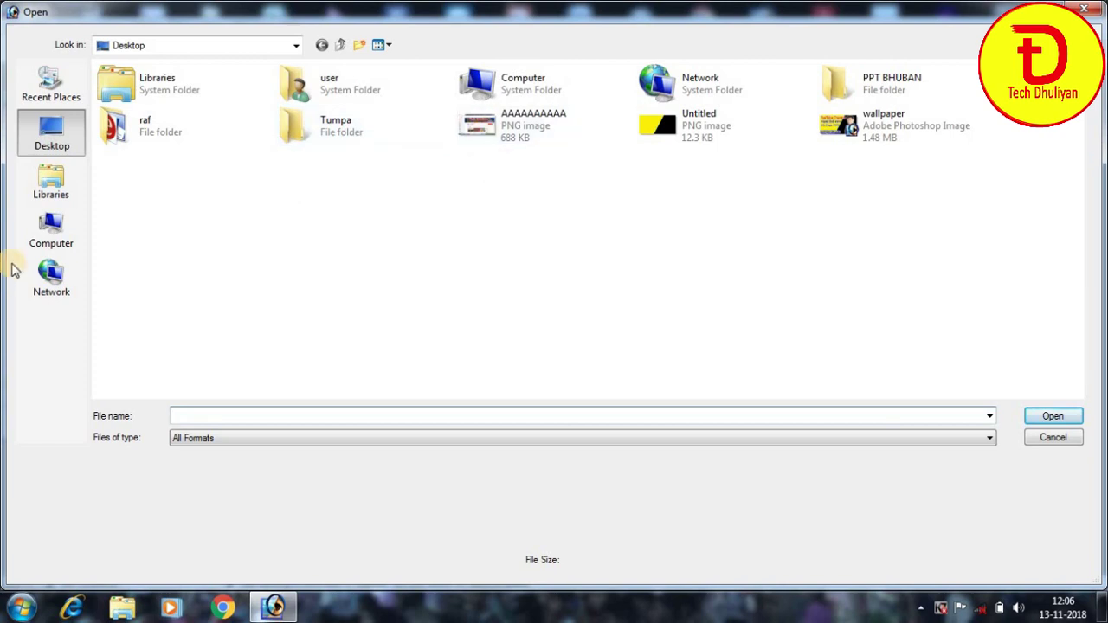
{"action": "left_click", "coordinate": [51, 230]}
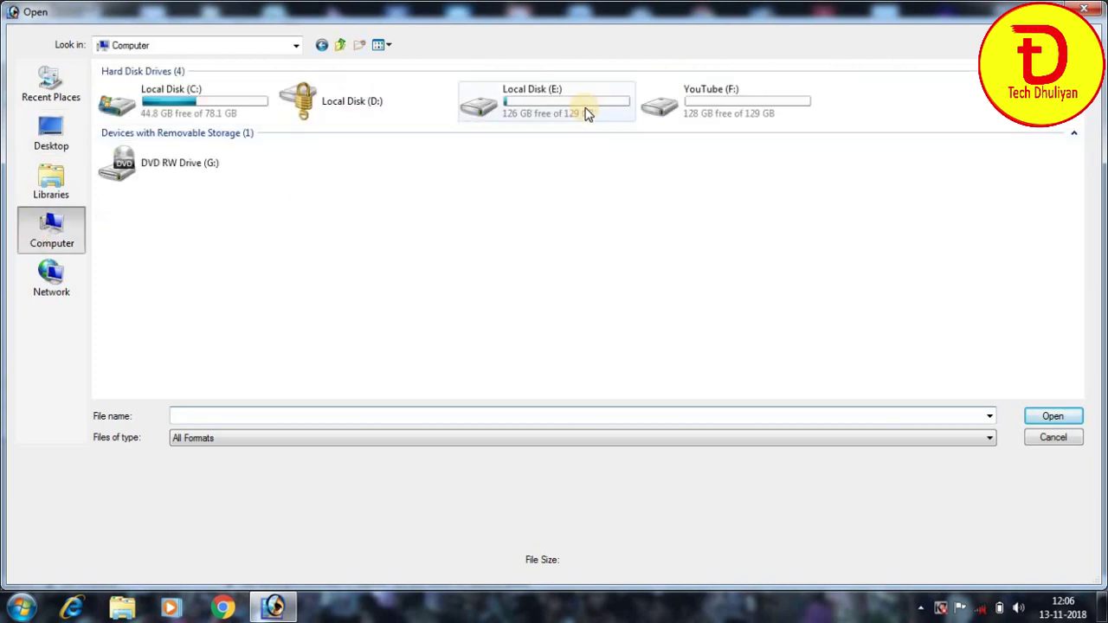
{"action": "left_click", "coordinate": [585, 109]}
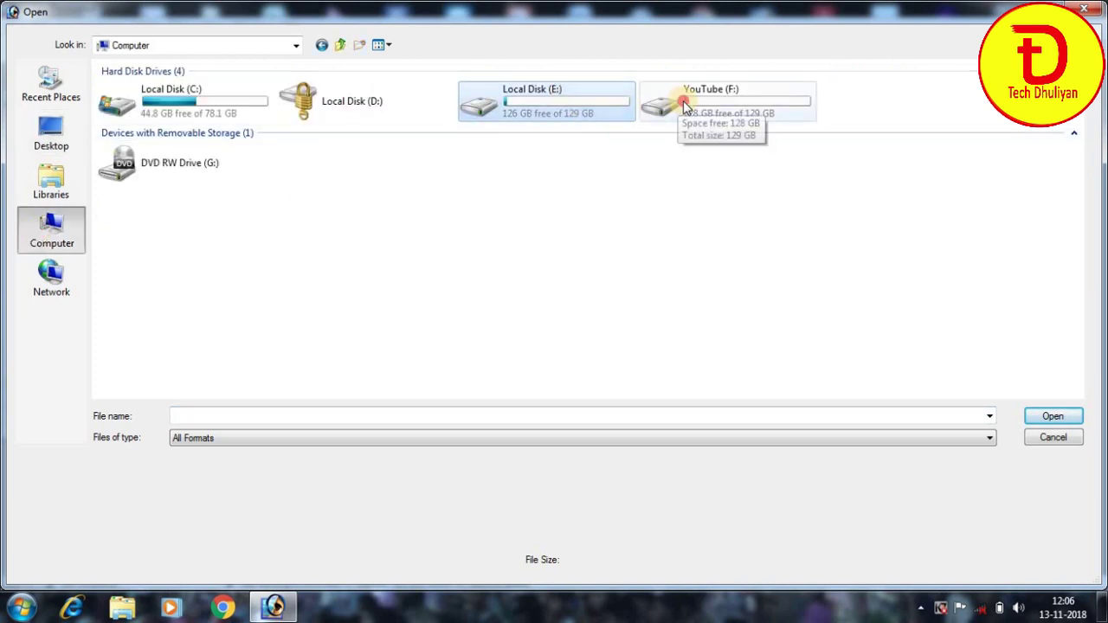
{"action": "double_click", "coordinate": [658, 106]}
{"action": "double_click", "coordinate": [560, 108]}
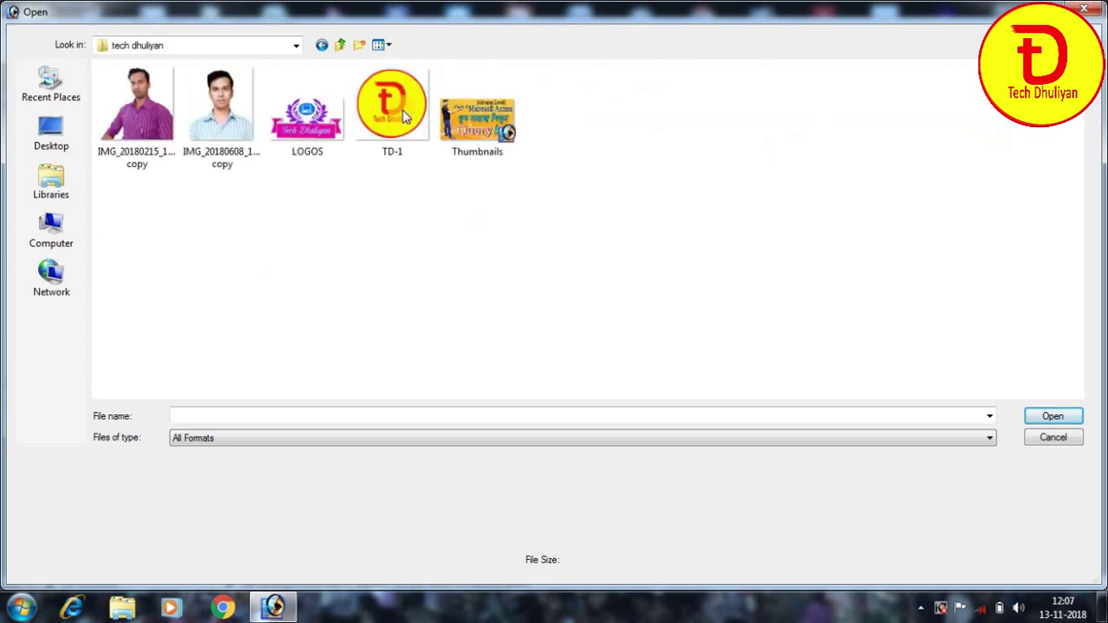
{"action": "left_click", "coordinate": [392, 106]}
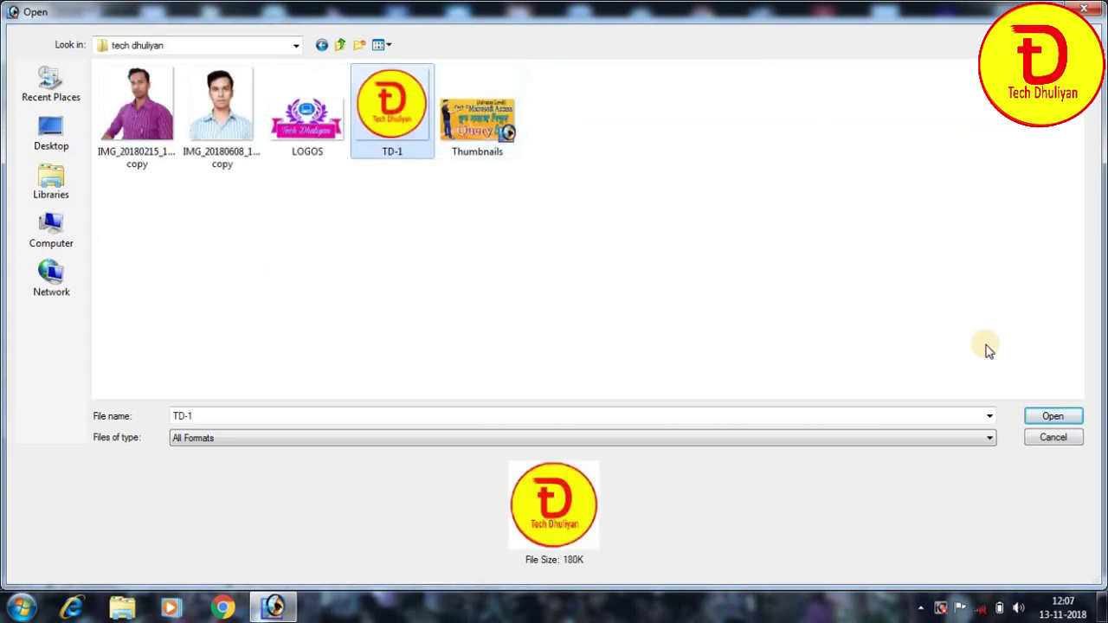
{"action": "left_click", "coordinate": [1053, 419]}
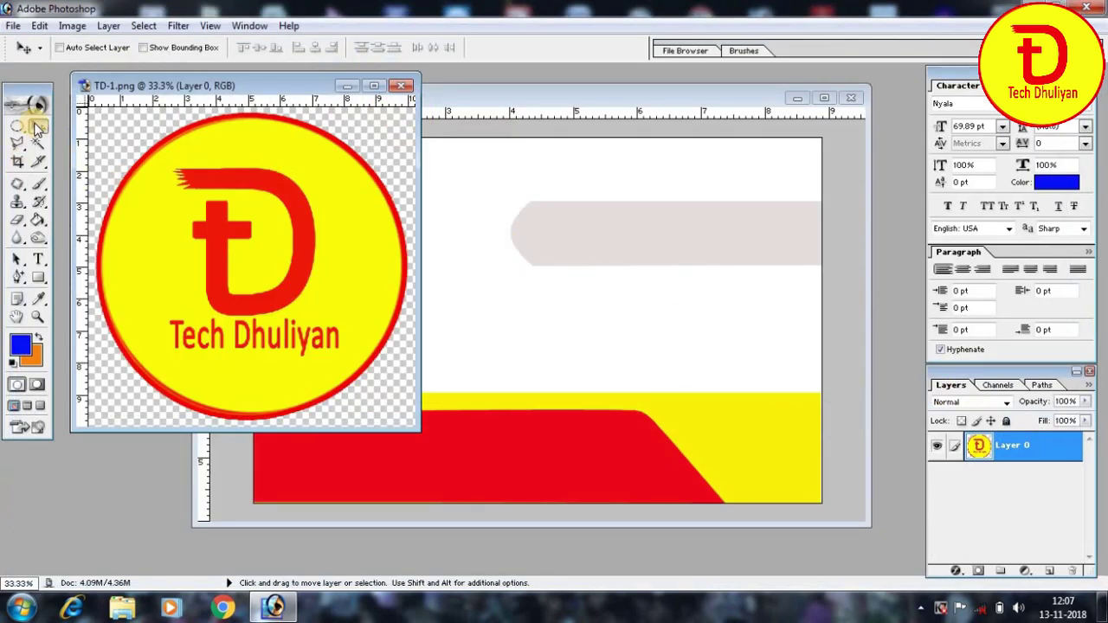
Drag the TD-1 logo onto the card as Layer 1, close TD-1.png, and nudge it lower.
{"action": "left_click", "coordinate": [37, 127]}
{"action": "mouse_move", "coordinate": [218, 257]}
{"action": "left_mouse_down"}
{"action": "mouse_move", "coordinate": [550, 337]}
{"action": "mouse_move", "coordinate": [549, 328]}
{"action": "left_mouse_up"}
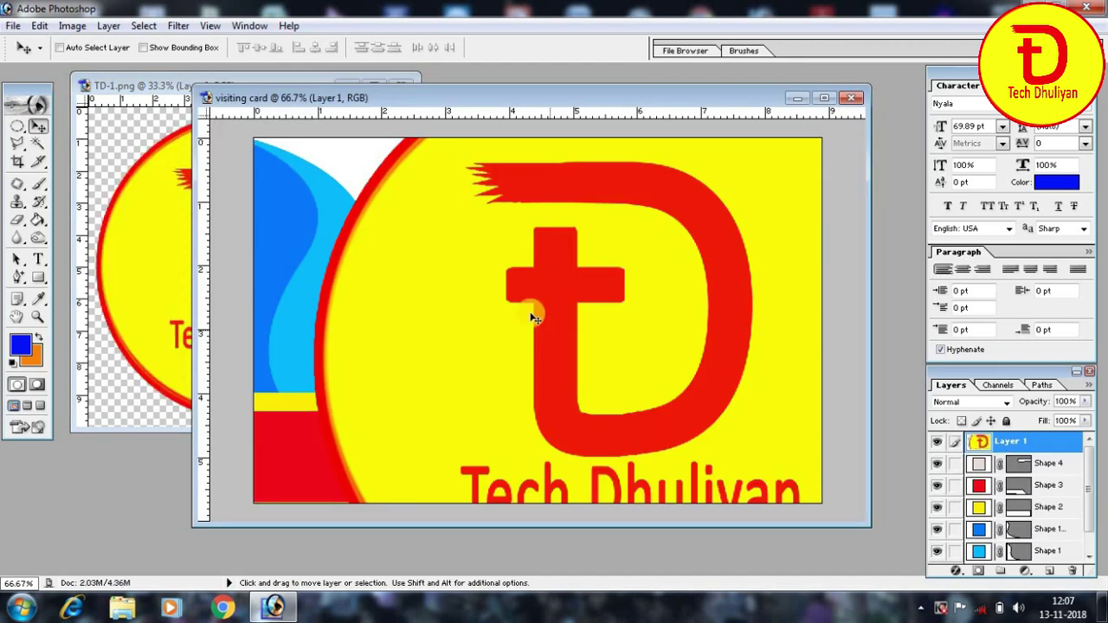
{"action": "left_click_drag", "start_coordinate": [460, 300], "coordinate": [435, 330]}
{"action": "left_click", "coordinate": [117, 216]}
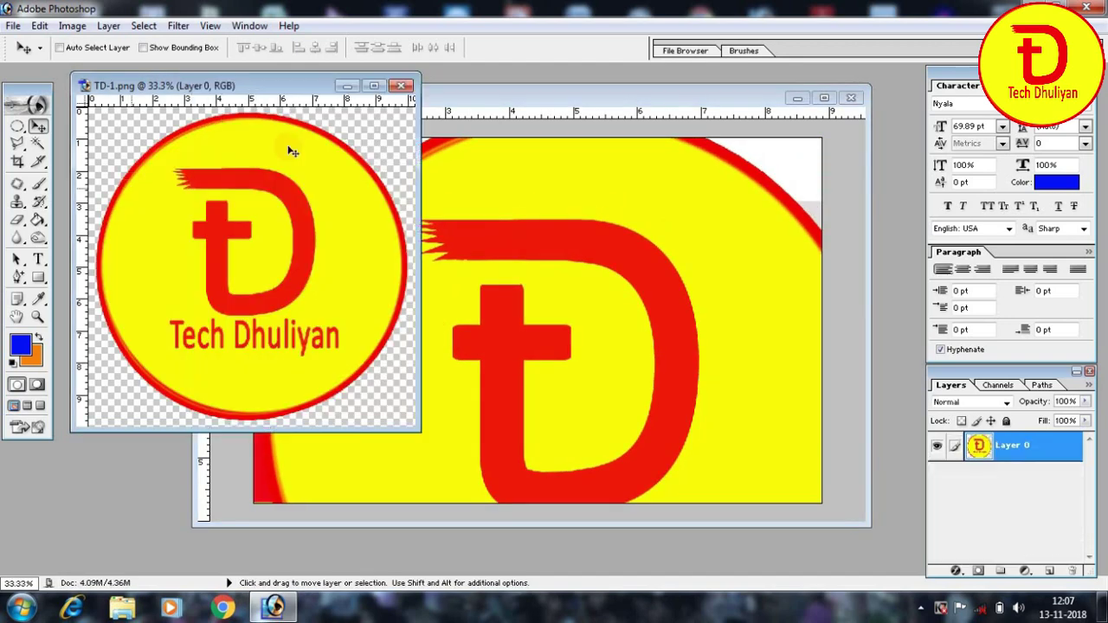
{"action": "left_click", "coordinate": [392, 84]}
{"action": "mouse_move", "coordinate": [527, 247]}
{"action": "left_mouse_down"}
{"action": "mouse_move", "coordinate": [485, 351]}
{"action": "mouse_move", "coordinate": [530, 265]}
{"action": "left_mouse_up"}
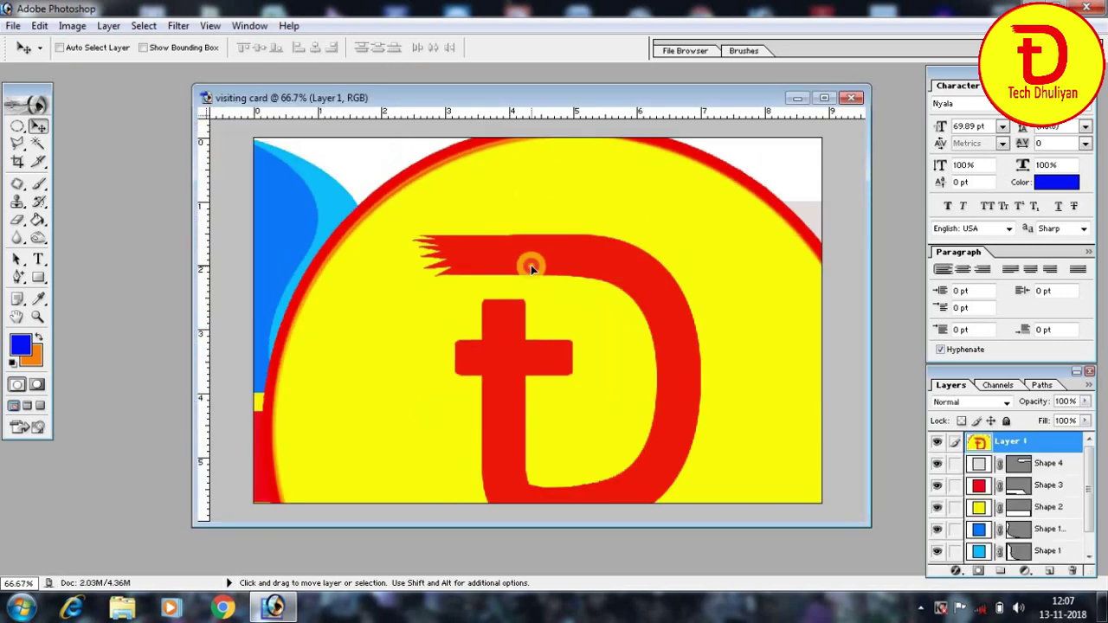
Scale the logo down to a small circle at the top-left, right of the blue waves.
{"action": "key", "text": "ctrl+t"}
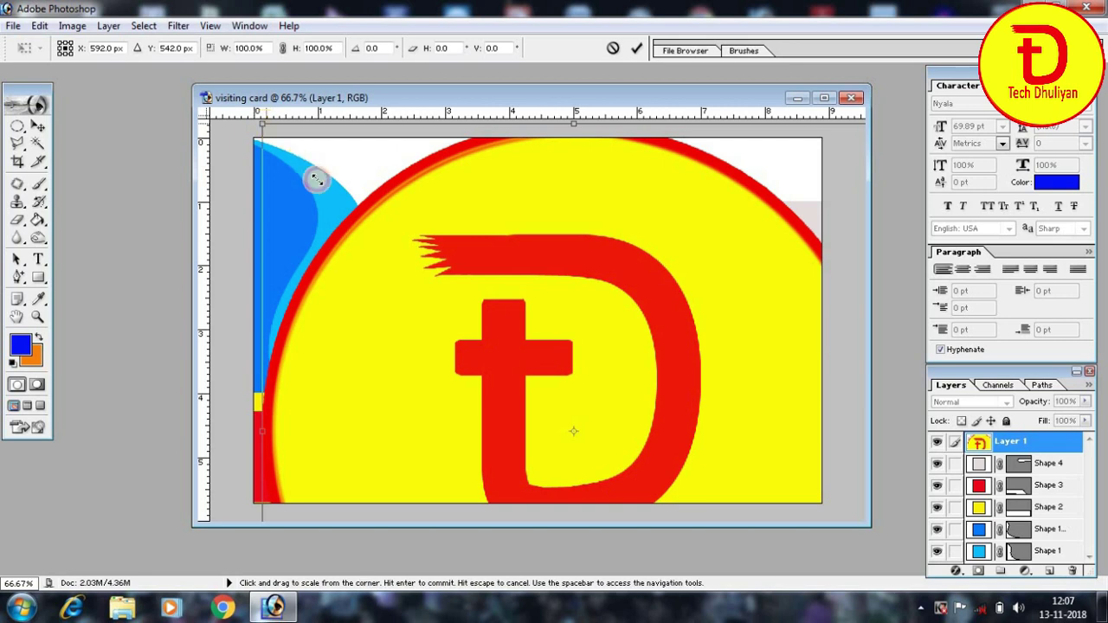
{"action": "left_click_drag", "start_coordinate": [264, 123], "coordinate": [663, 467]}
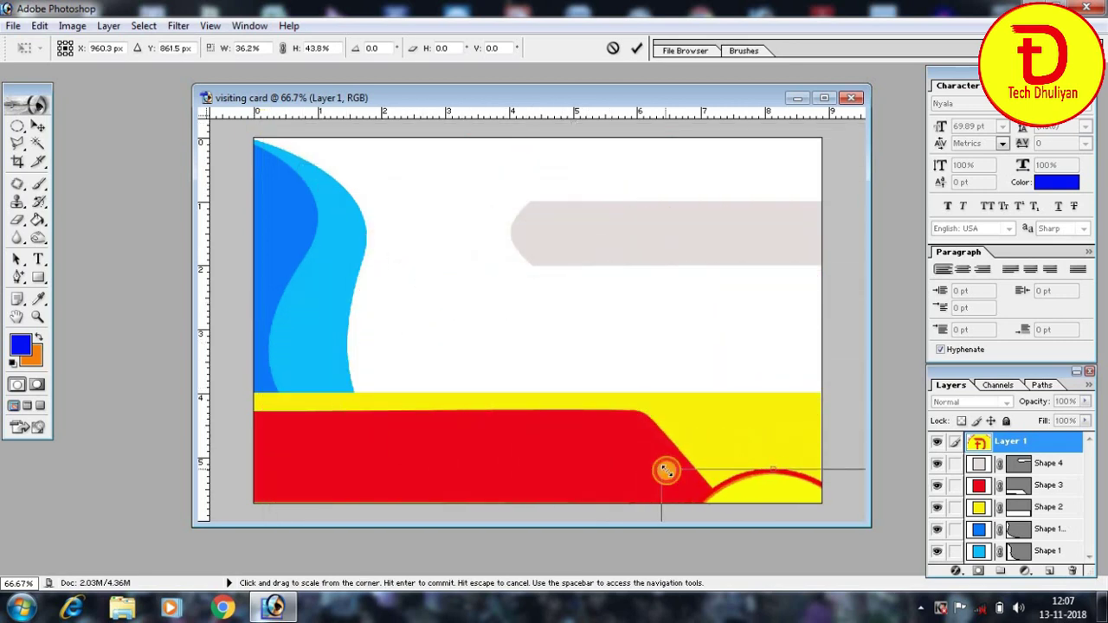
{"action": "left_click_drag", "start_coordinate": [757, 489], "coordinate": [631, 361]}
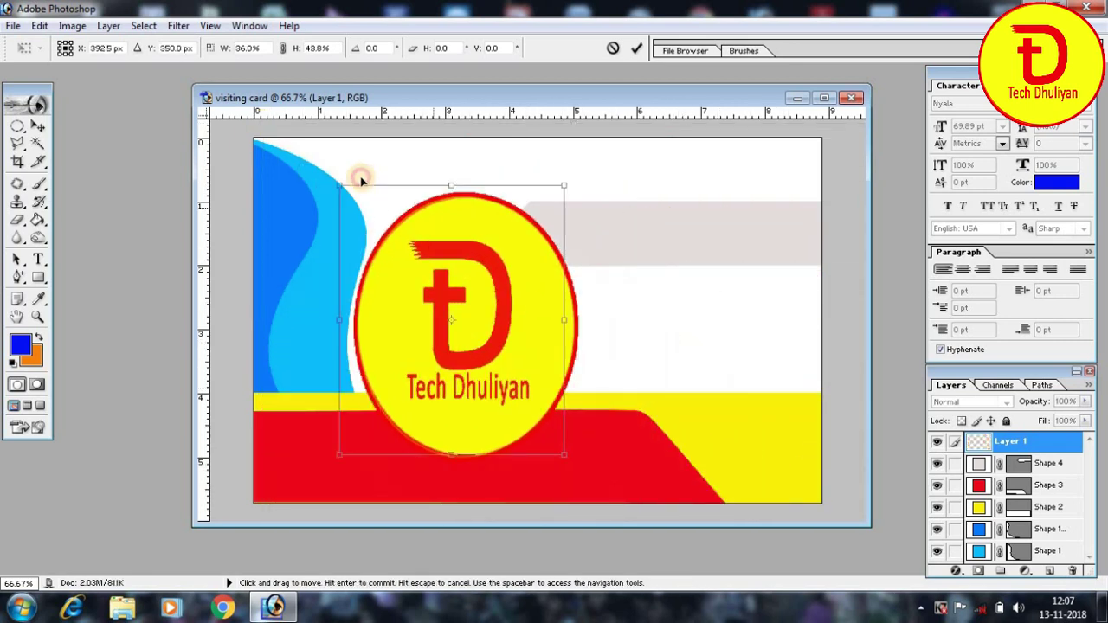
{"action": "left_click_drag", "start_coordinate": [567, 297], "coordinate": [347, 171]}
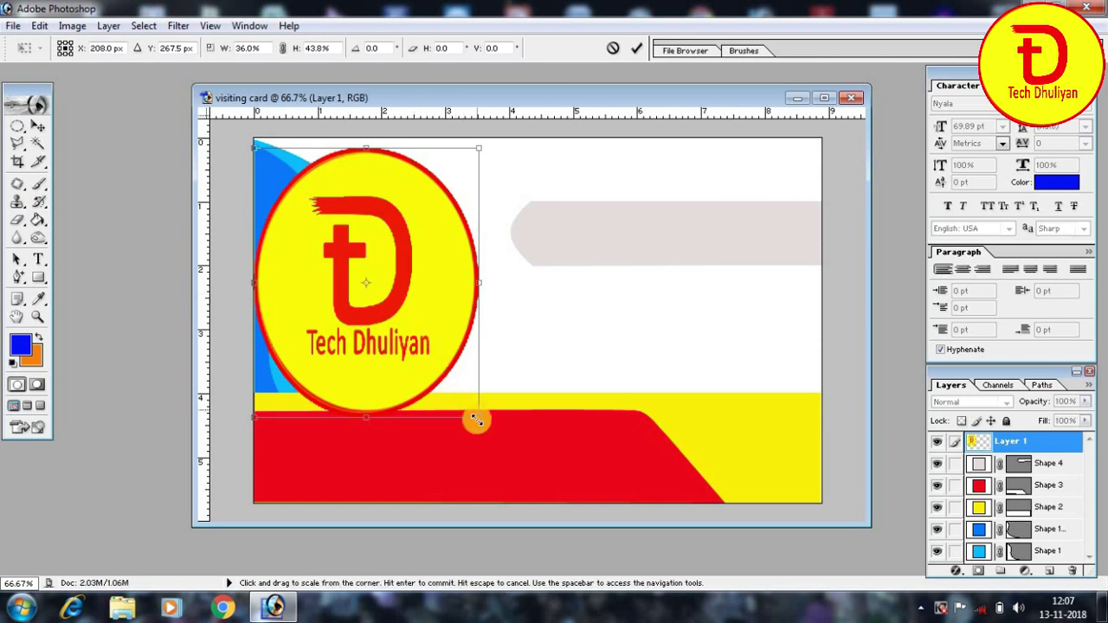
{"action": "left_click_drag", "start_coordinate": [478, 417], "coordinate": [348, 237]}
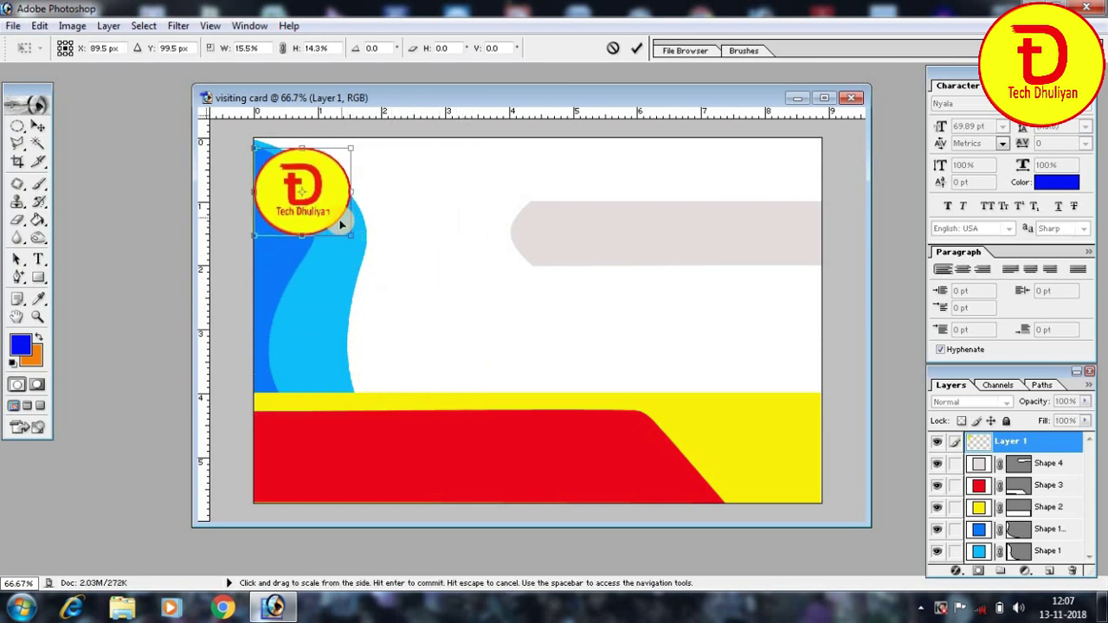
{"action": "key", "text": "Return"}
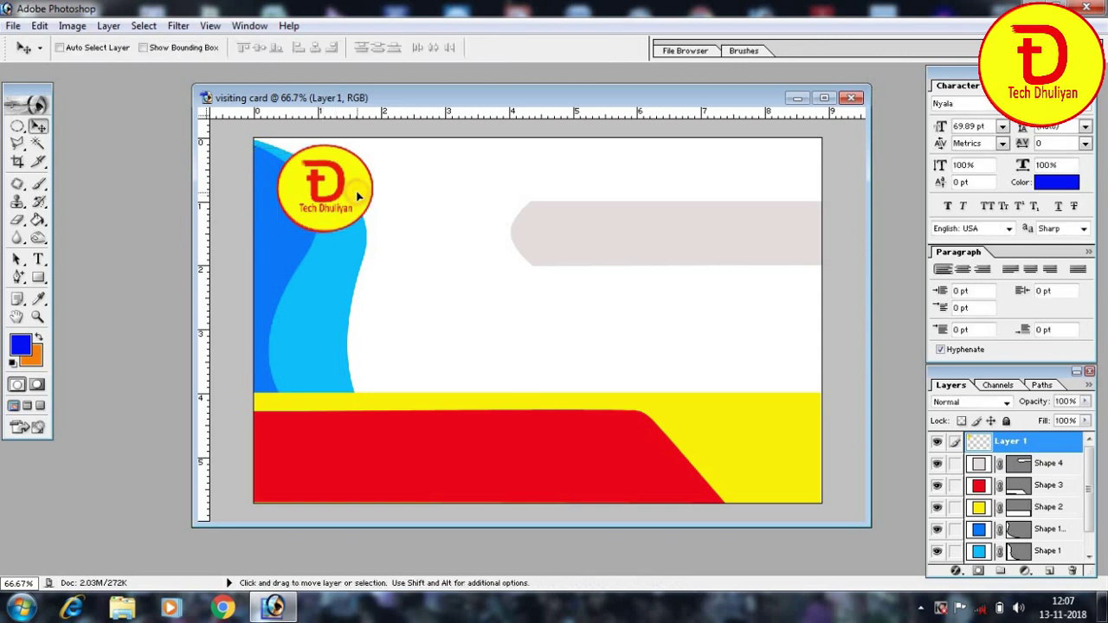
{"action": "mouse_move", "coordinate": [334, 201]}
{"action": "left_mouse_down"}
{"action": "mouse_move", "coordinate": [458, 199]}
{"action": "mouse_move", "coordinate": [443, 195]}
{"action": "left_mouse_up"}
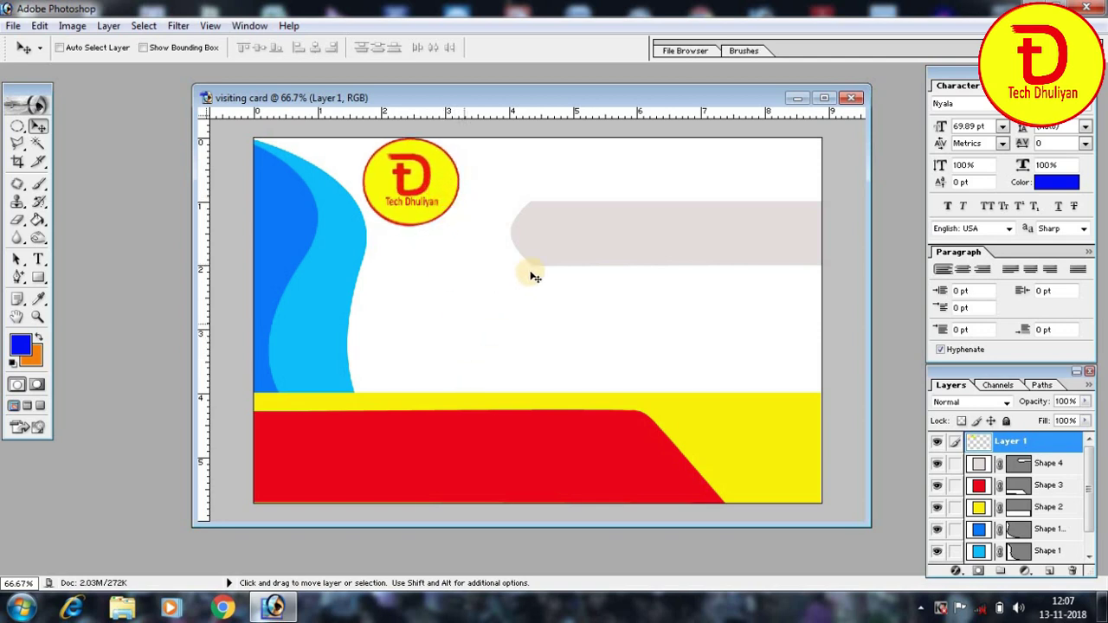
Start a text line on the pale grey bar and set the font size to 14 pt.
{"action": "left_click", "coordinate": [41, 259]}
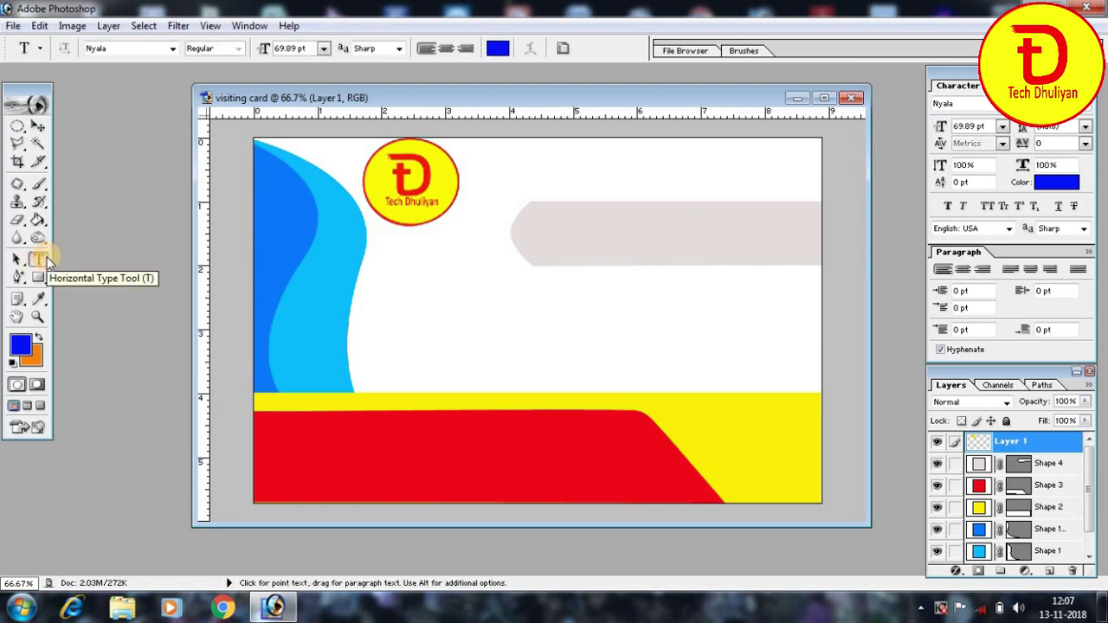
{"action": "left_click", "coordinate": [529, 221]}
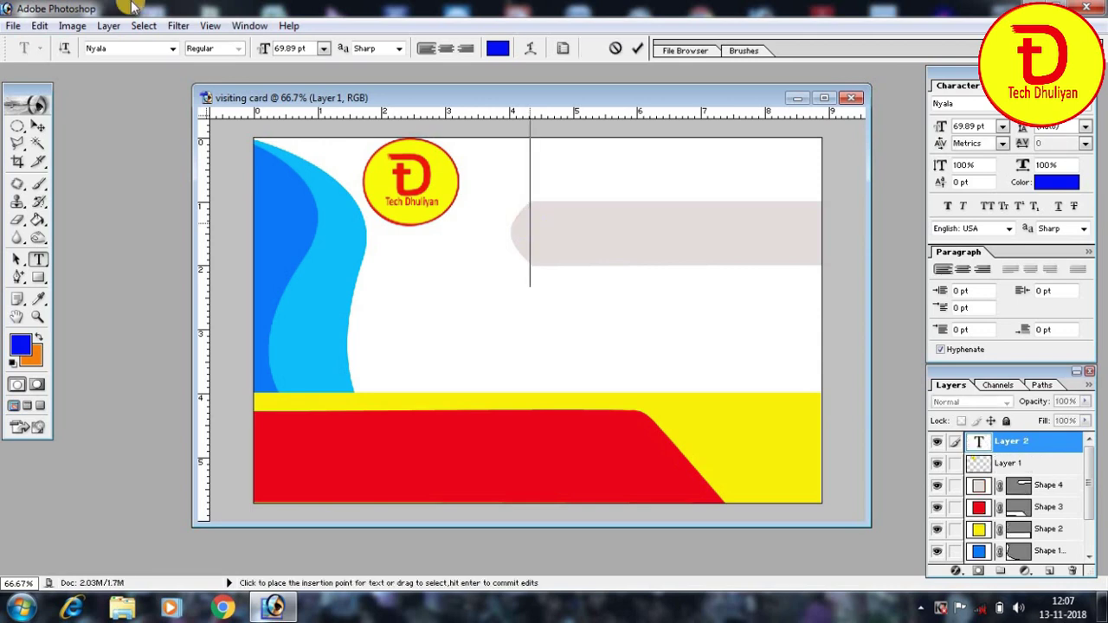
{"action": "left_click", "coordinate": [322, 49]}
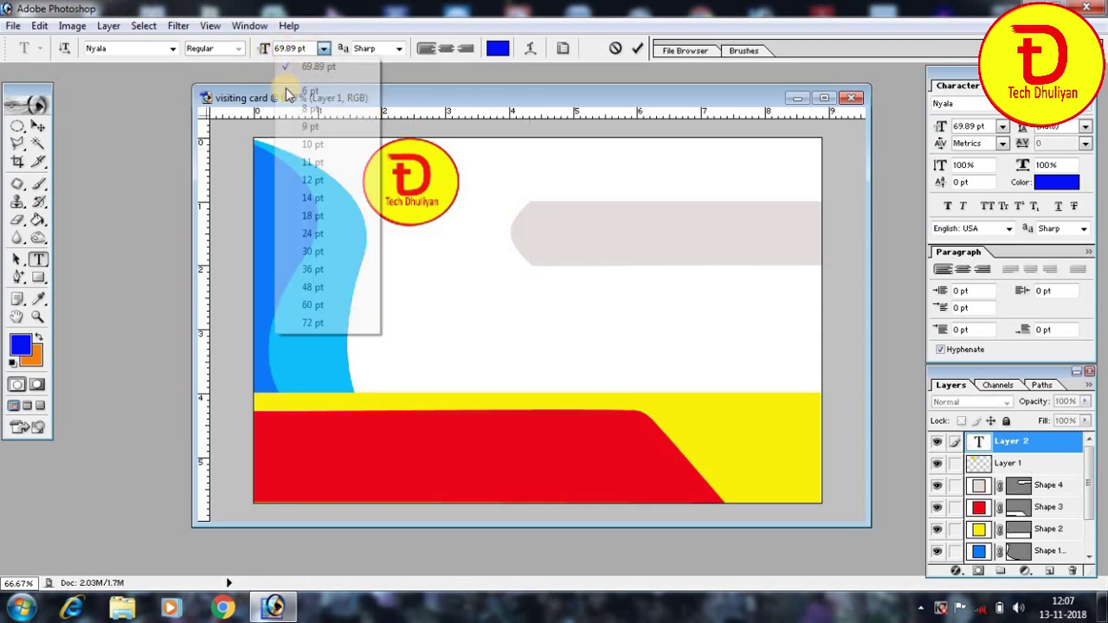
{"action": "left_click", "coordinate": [313, 233]}
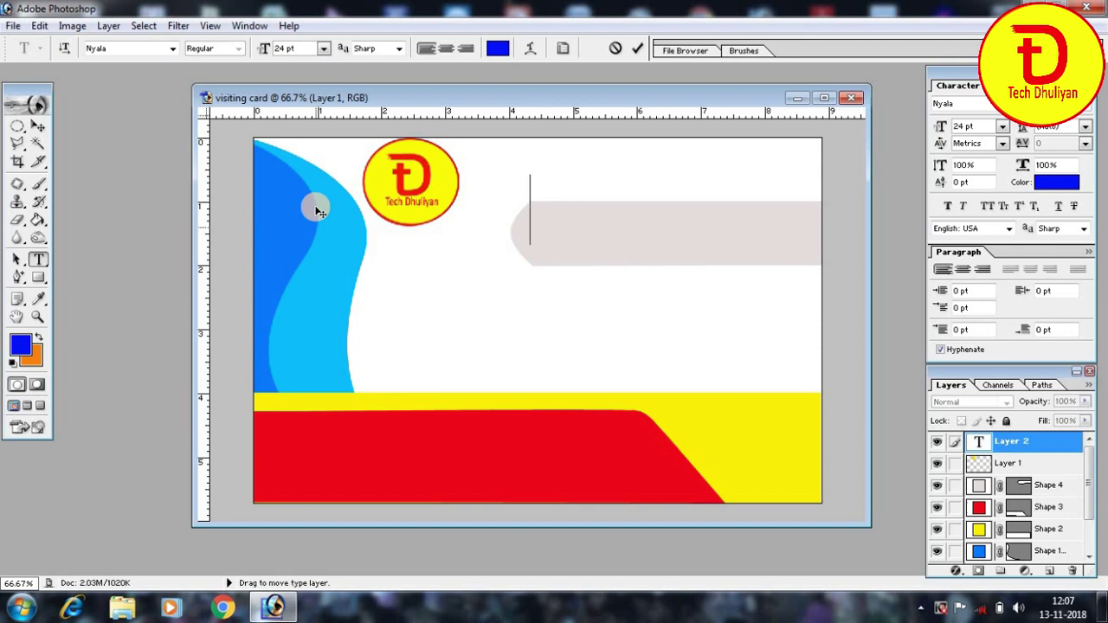
{"action": "left_click", "coordinate": [322, 49]}
{"action": "left_click", "coordinate": [308, 197]}
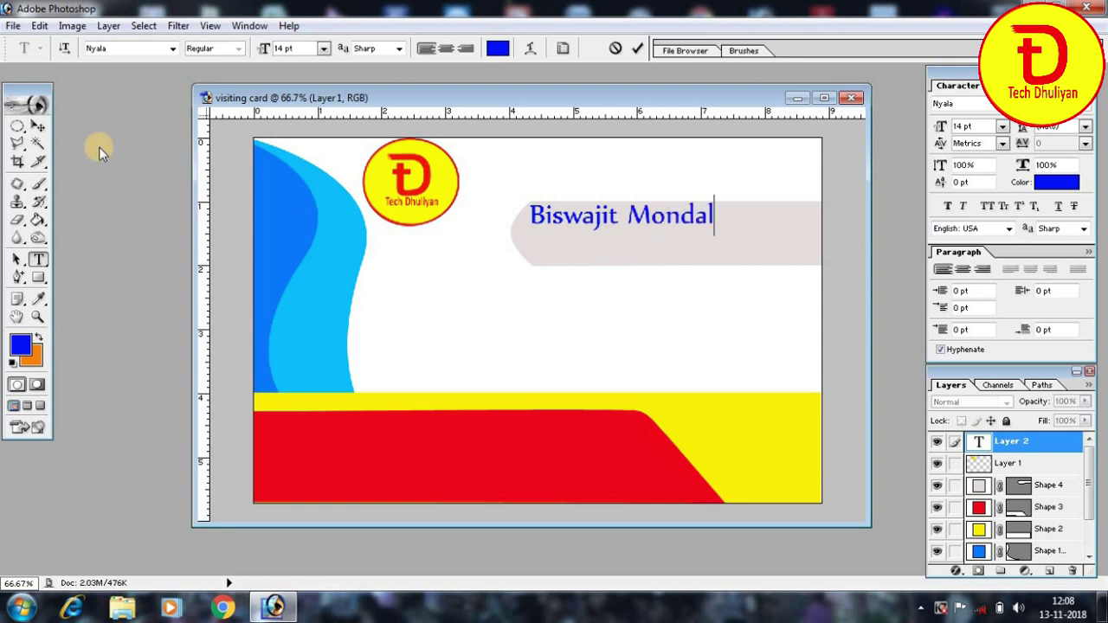
Select all the name text and colour it black.
{"action": "key", "text": "ctrl+a"}
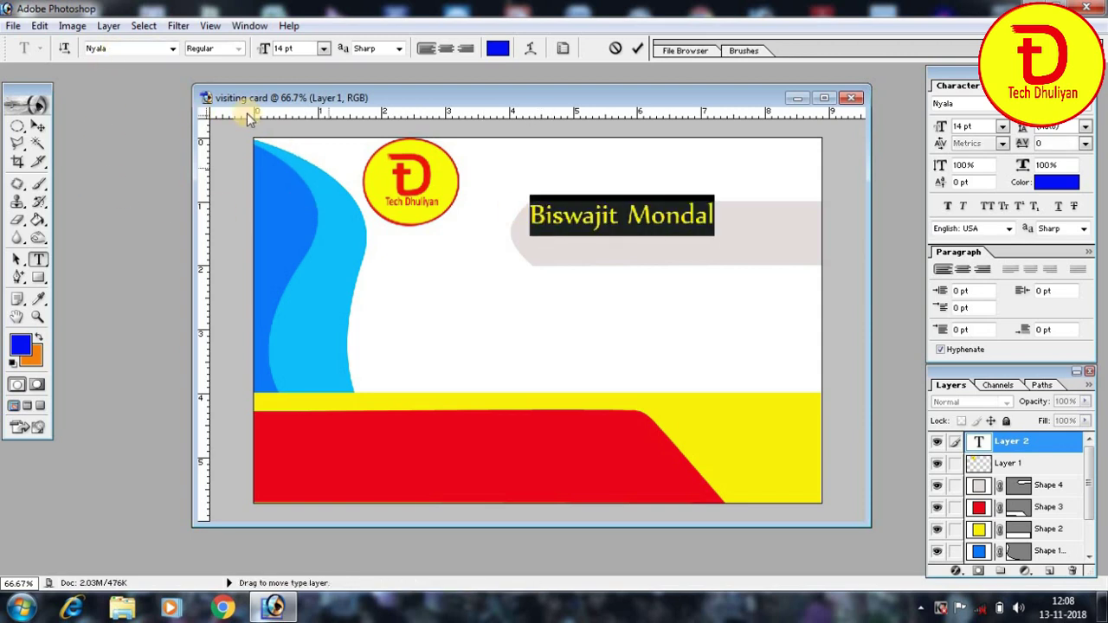
{"action": "left_click", "coordinate": [498, 48]}
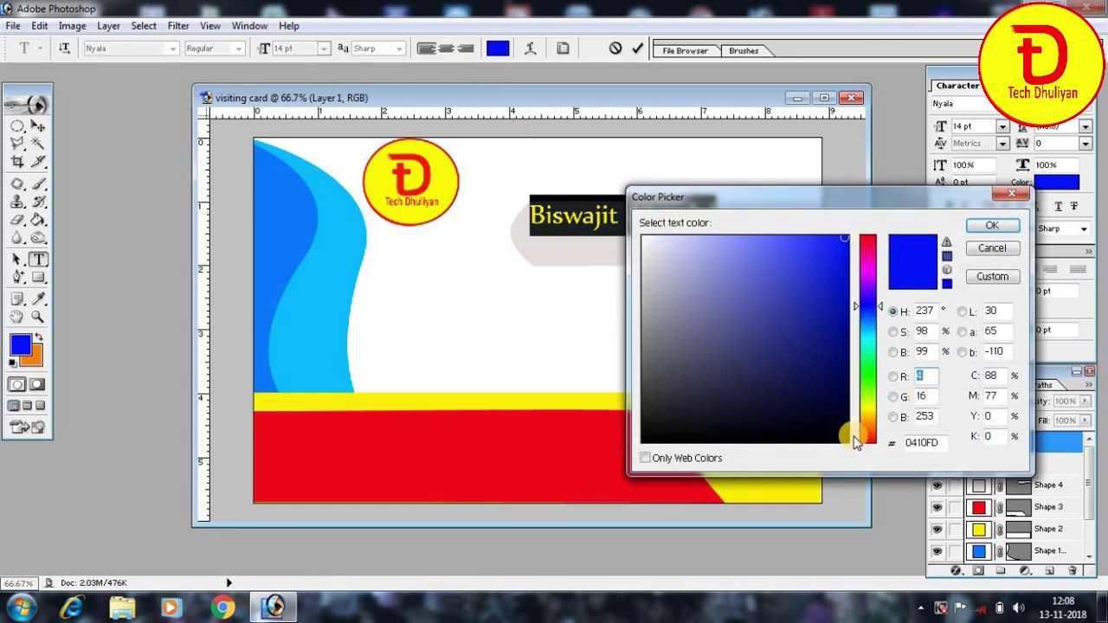
{"action": "left_click", "coordinate": [845, 441]}
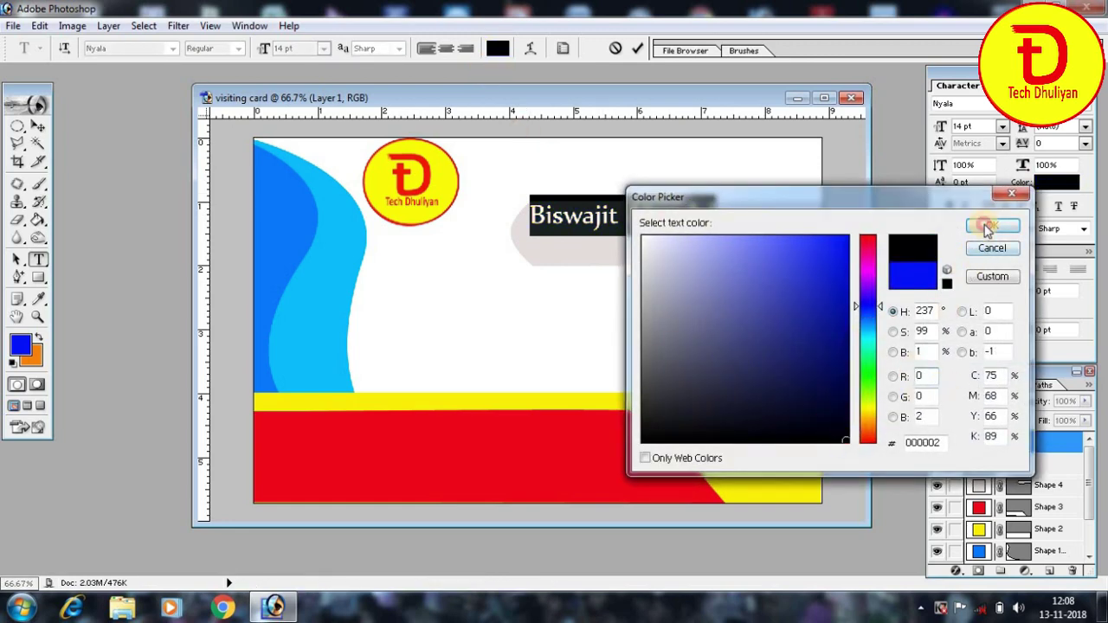
{"action": "left_click", "coordinate": [991, 224]}
Reselect the name line and recolour it dark blue (020293).
{"action": "left_click", "coordinate": [658, 208]}
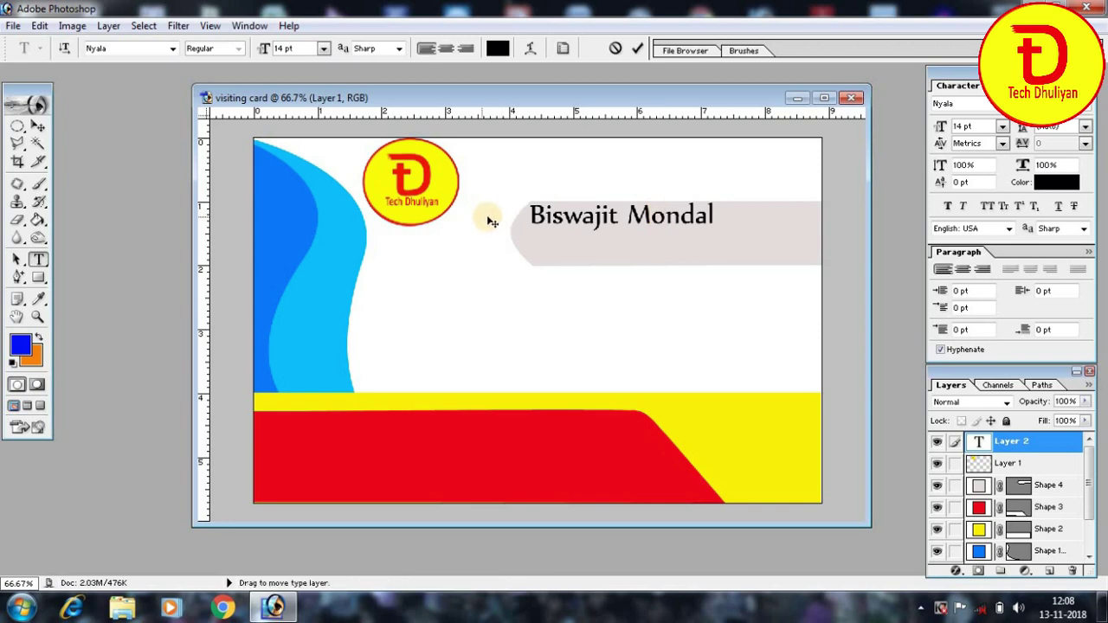
{"action": "triple_click", "coordinate": [572, 204]}
{"action": "left_click", "coordinate": [495, 47]}
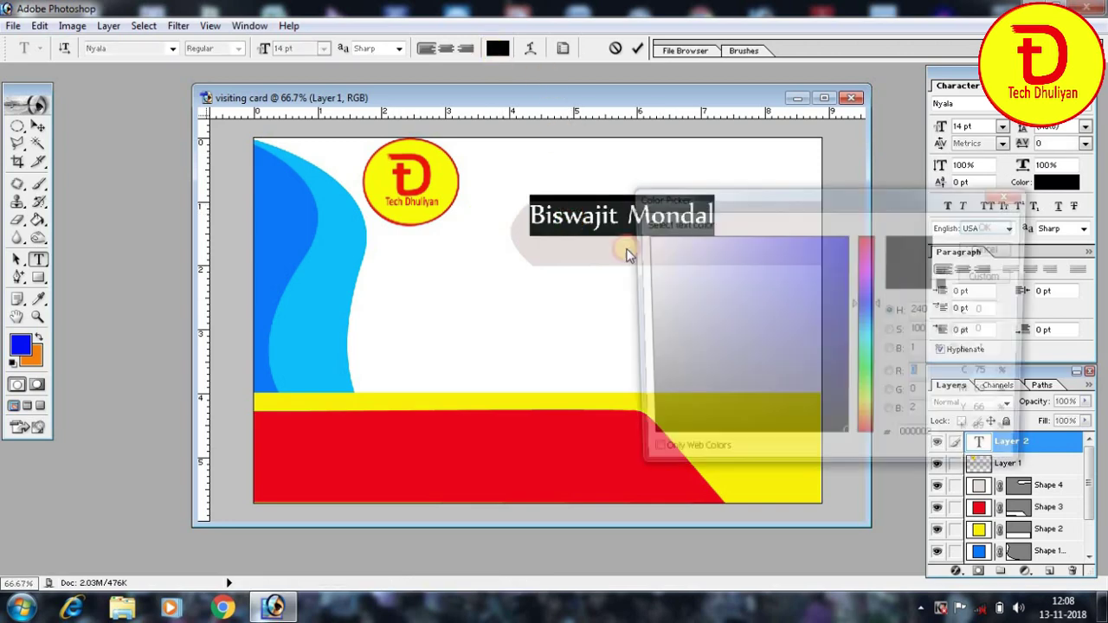
{"action": "left_click", "coordinate": [844, 320]}
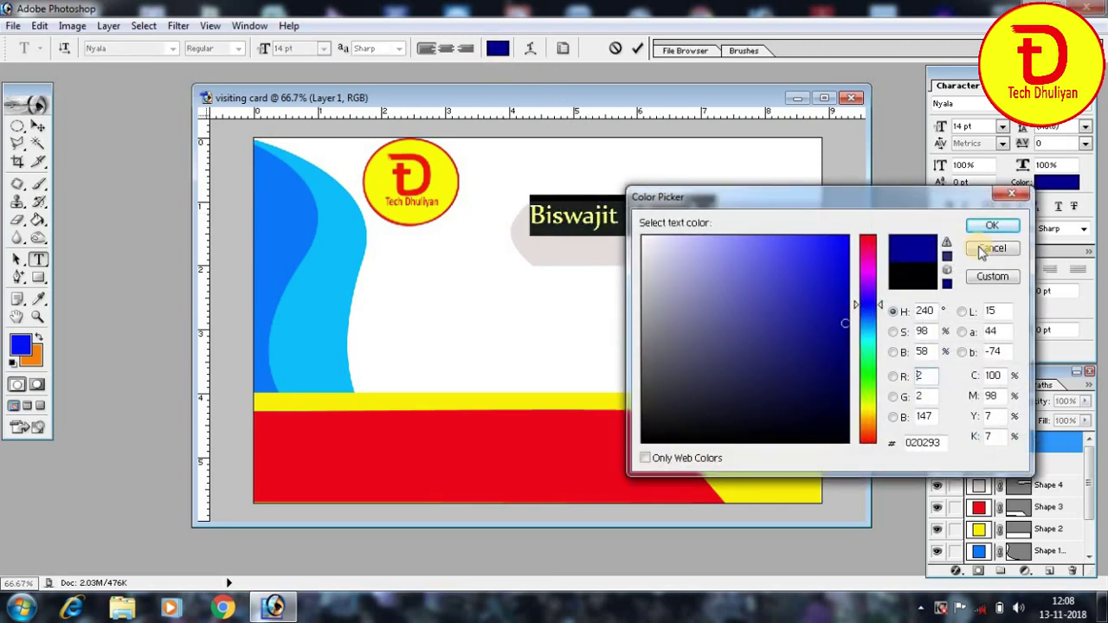
{"action": "left_click", "coordinate": [992, 225]}
{"action": "left_click", "coordinate": [619, 214]}
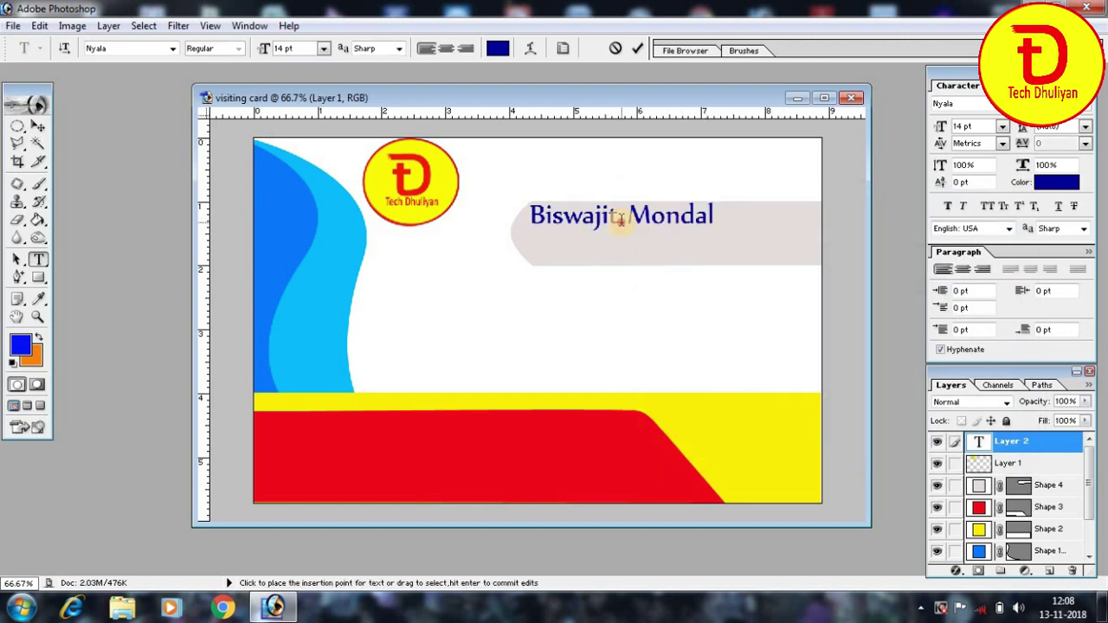
{"action": "triple_click", "coordinate": [619, 215]}
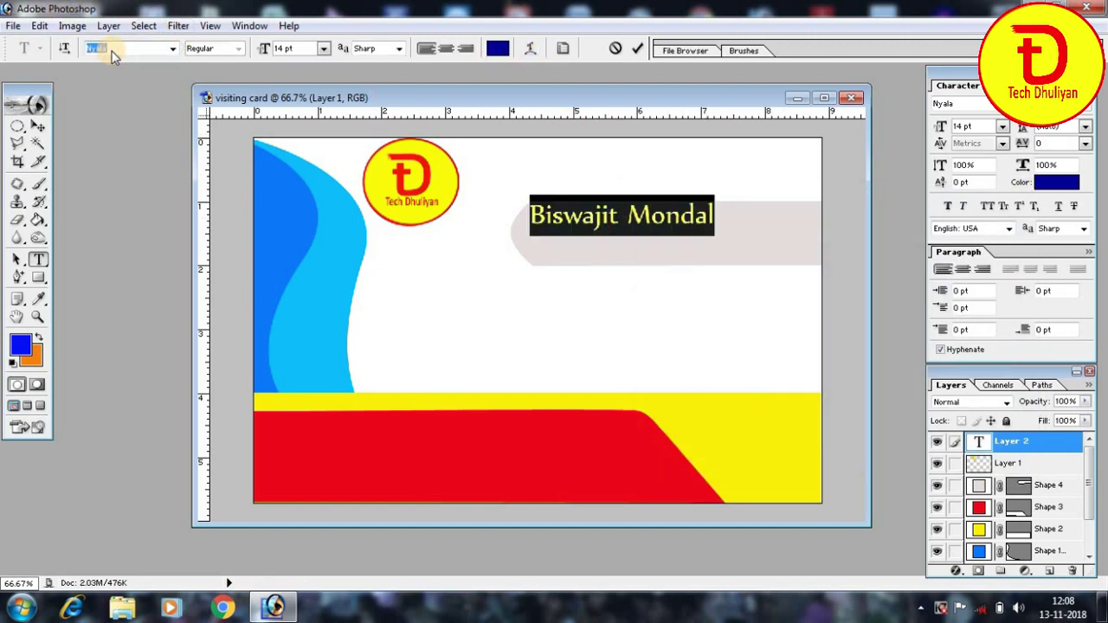
Preview several fonts on the name, then set it in Edwardian Script ITC.
{"action": "key", "text": "Down"}
{"action": "key", "text": "Down"}
{"action": "key", "text": "Down"}
{"action": "key", "text": "Down"}
{"action": "key", "text": "Down"}
{"action": "key", "text": "Down"}
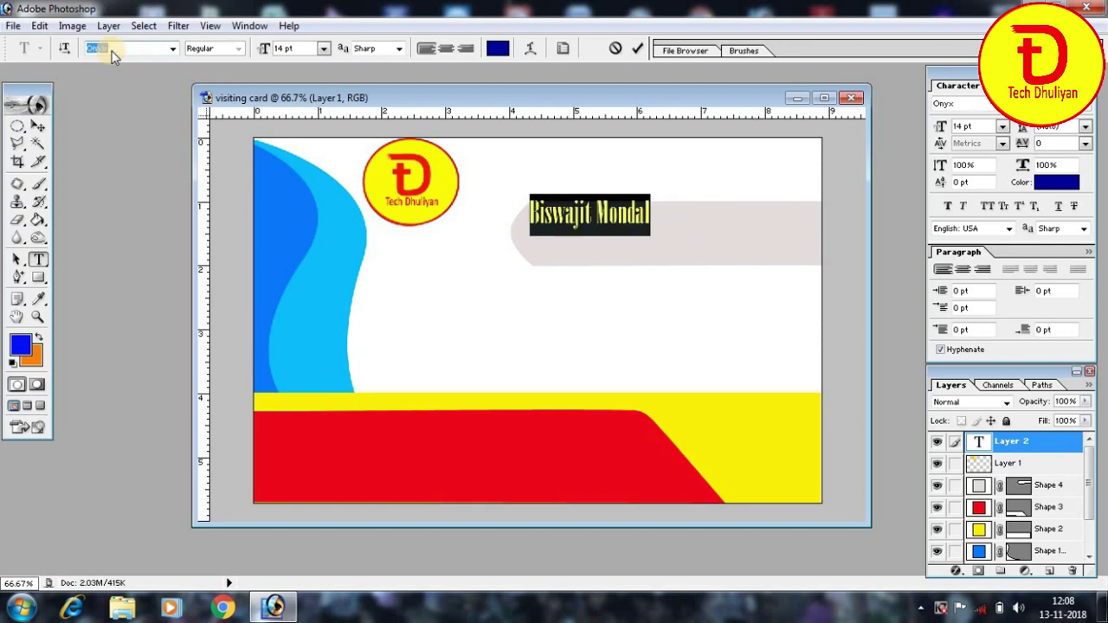
{"action": "key", "text": "Down"}
{"action": "key", "text": "Down"}
{"action": "key", "text": "Up"}
{"action": "key", "text": "Up"}
{"action": "key", "text": "Down"}
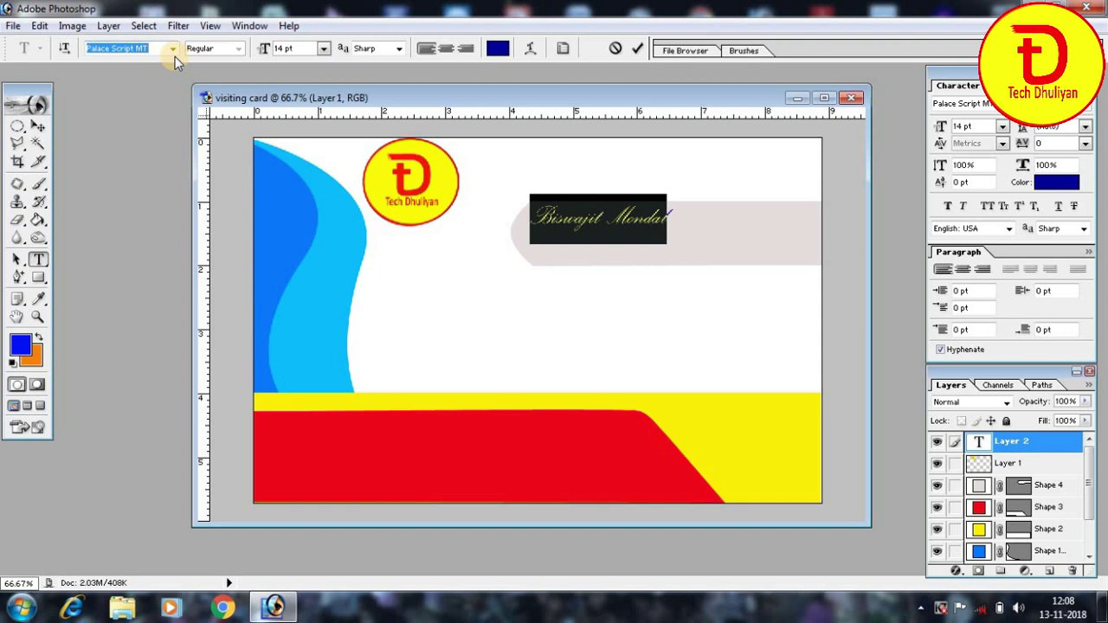
{"action": "left_click", "coordinate": [571, 219]}
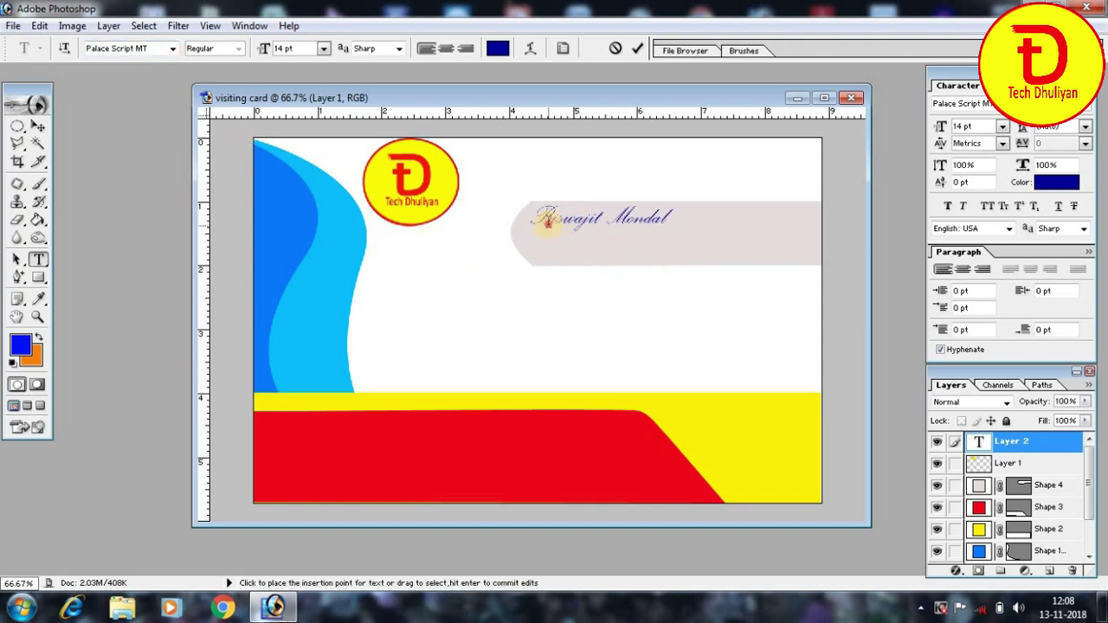
{"action": "double_click", "coordinate": [548, 220]}
{"action": "triple_click", "coordinate": [548, 220]}
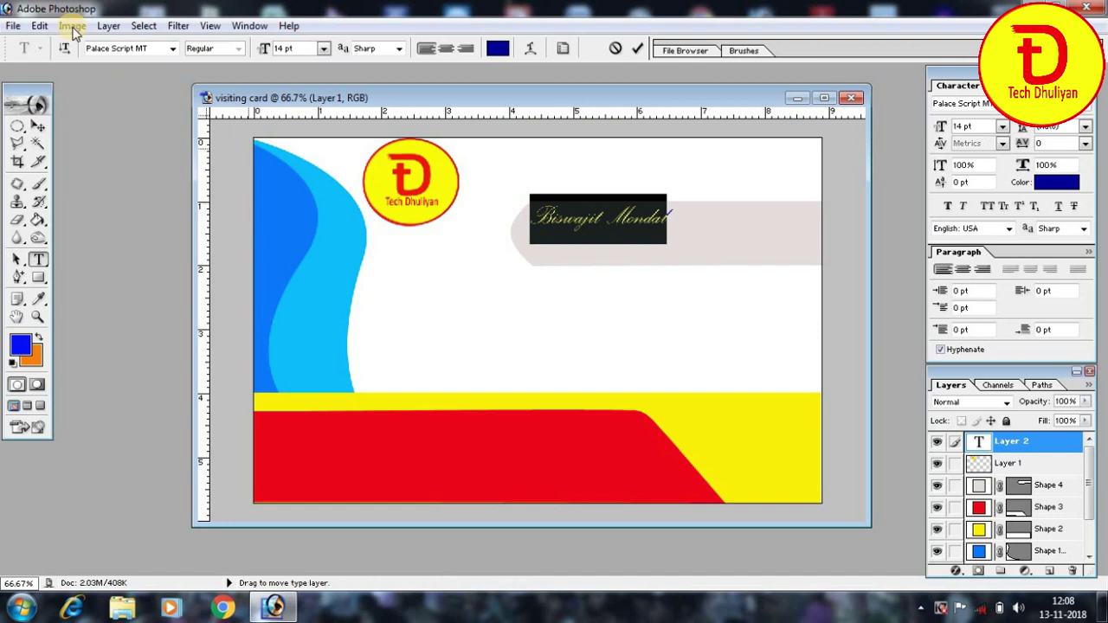
{"action": "left_click", "coordinate": [173, 49]}
{"action": "mouse_move", "coordinate": [222, 239]}
{"action": "left_mouse_down"}
{"action": "mouse_move", "coordinate": [224, 129]}
{"action": "mouse_move", "coordinate": [225, 143]}
{"action": "left_mouse_up"}
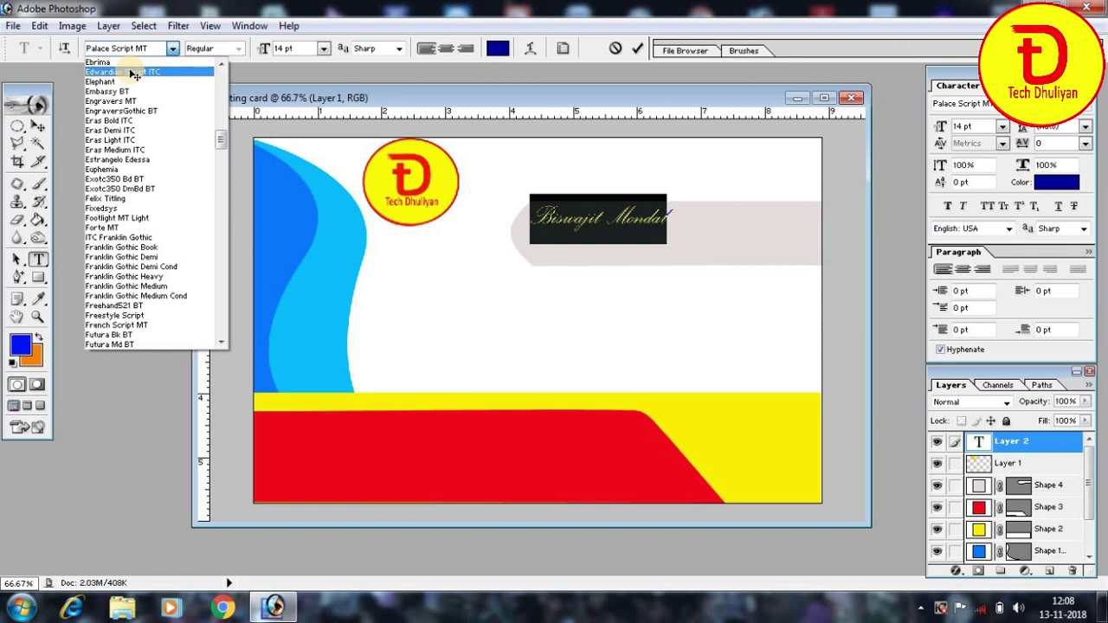
{"action": "left_click", "coordinate": [133, 74]}
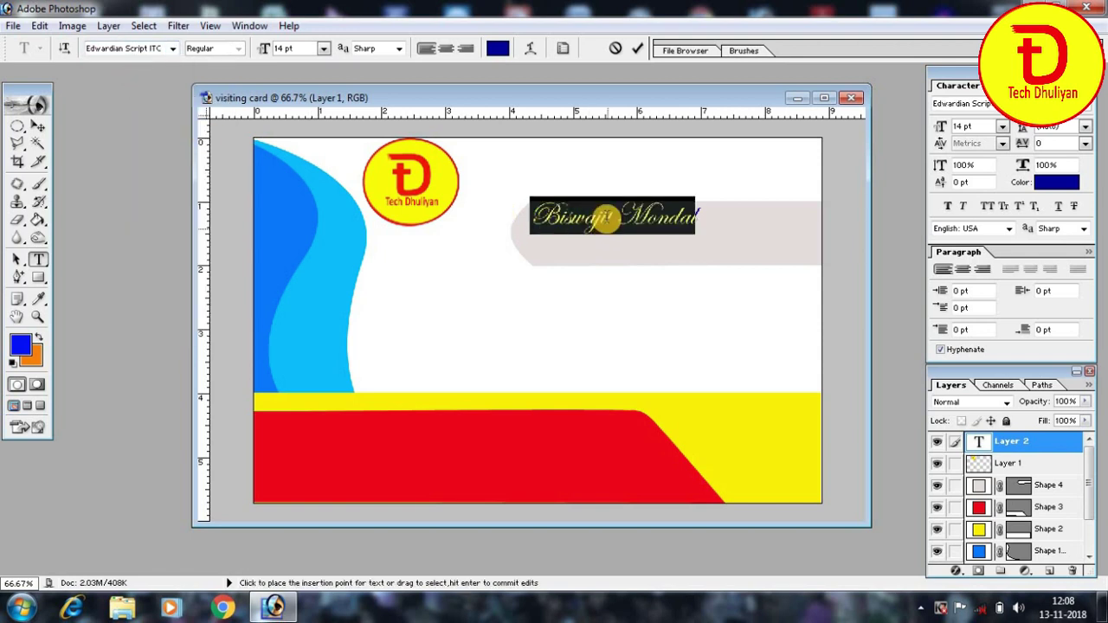
Make the whole name line Faux Bold and commit the text.
{"action": "left_click", "coordinate": [606, 221]}
{"action": "left_click", "coordinate": [560, 209]}
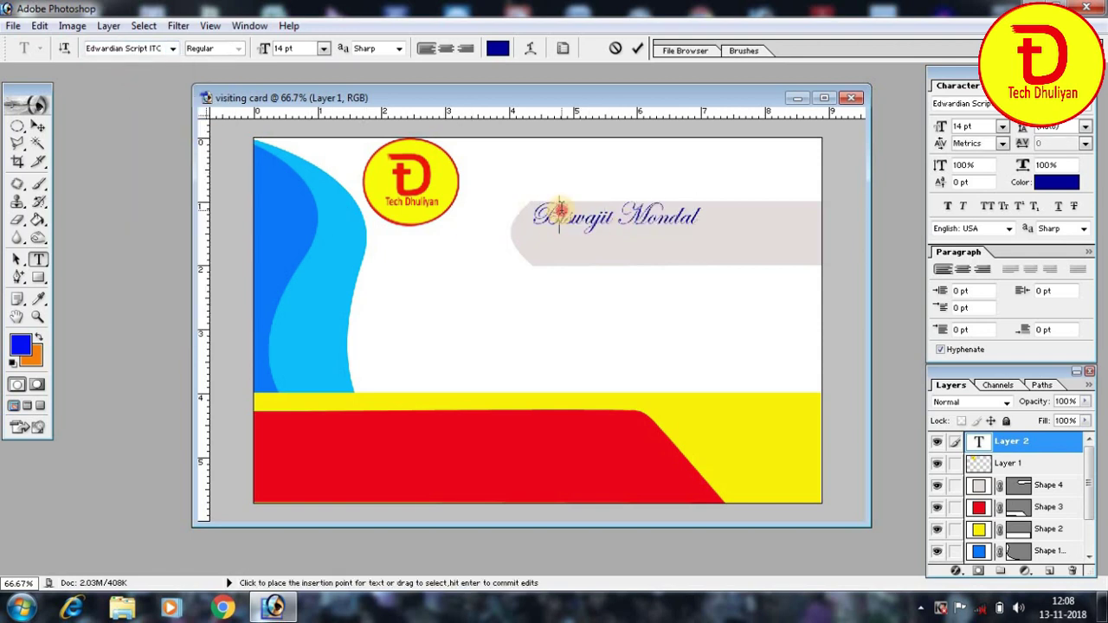
{"action": "triple_click", "coordinate": [560, 210]}
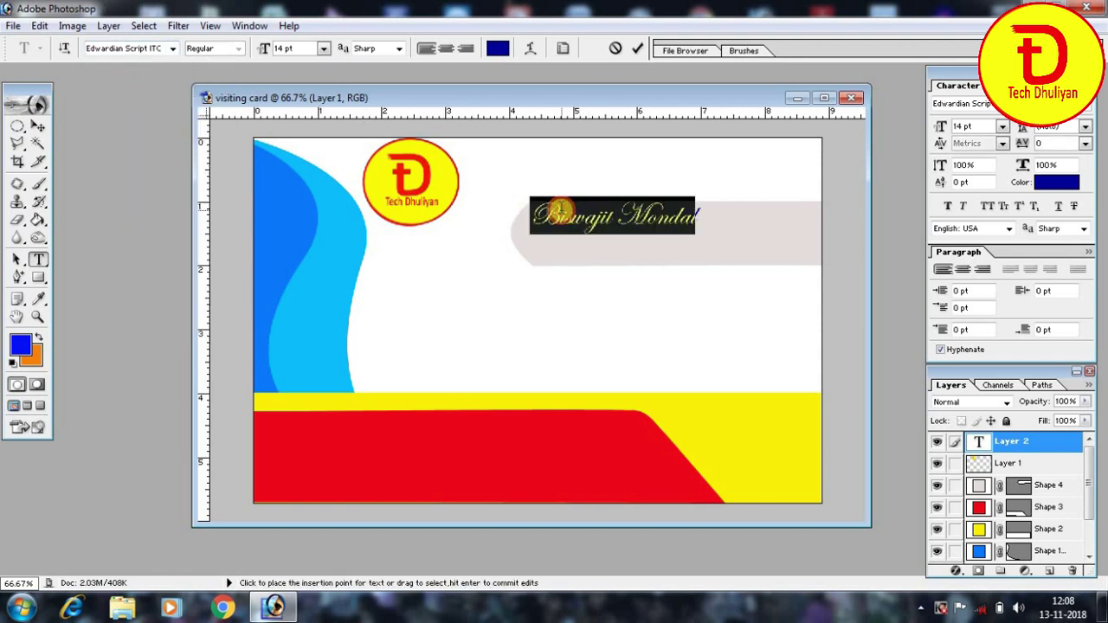
{"action": "left_click", "coordinate": [950, 206]}
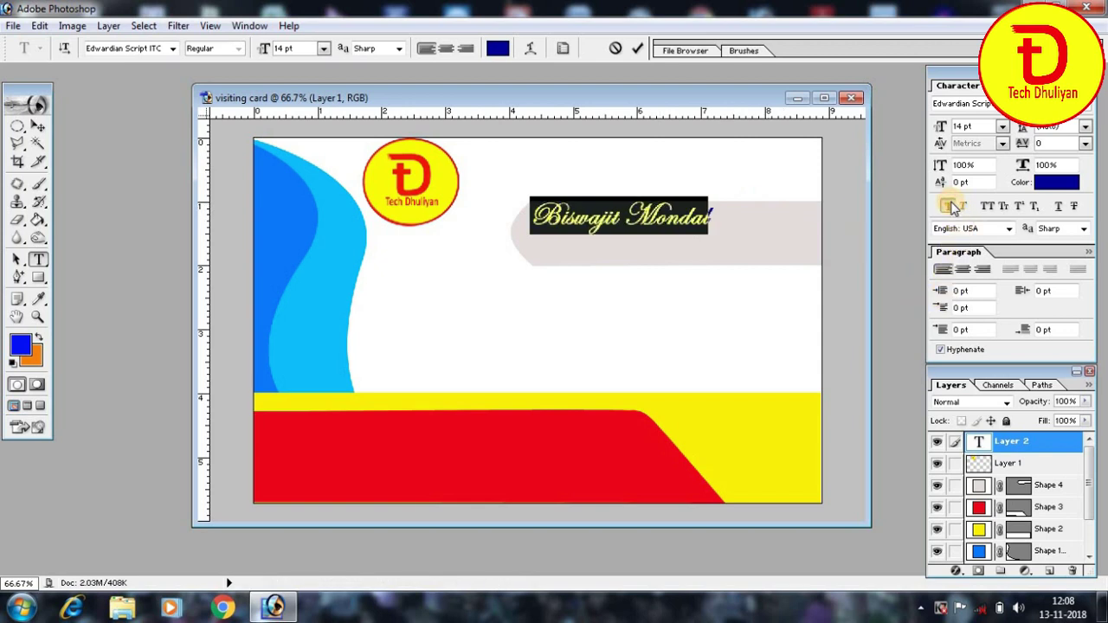
{"action": "left_click", "coordinate": [36, 127]}
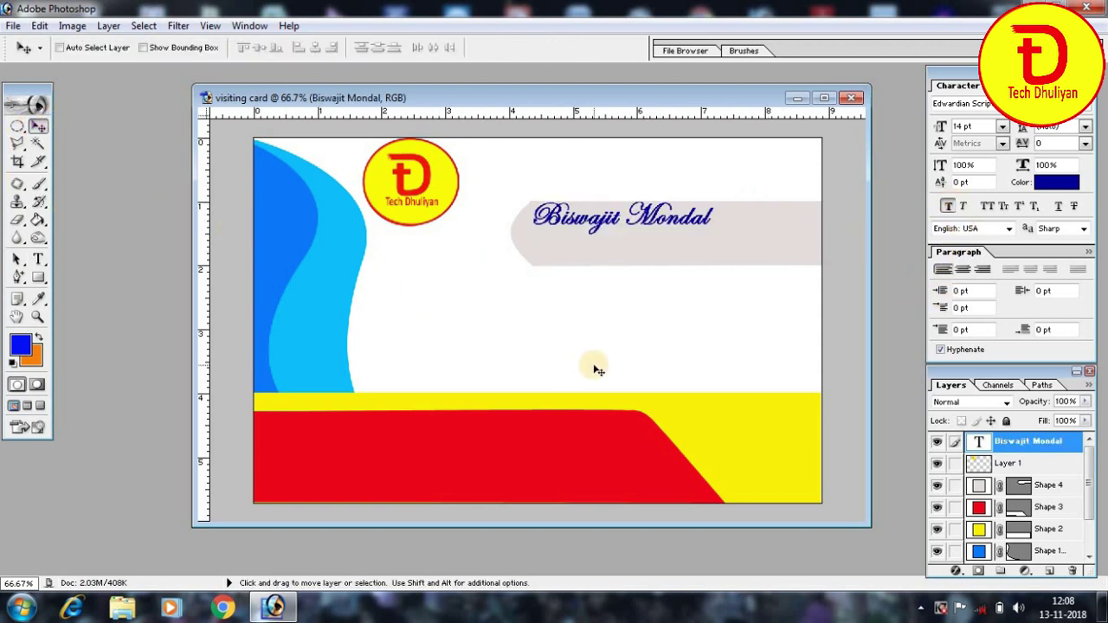
Scale the name text larger across the banner.
{"action": "key", "text": "ctrl+t"}
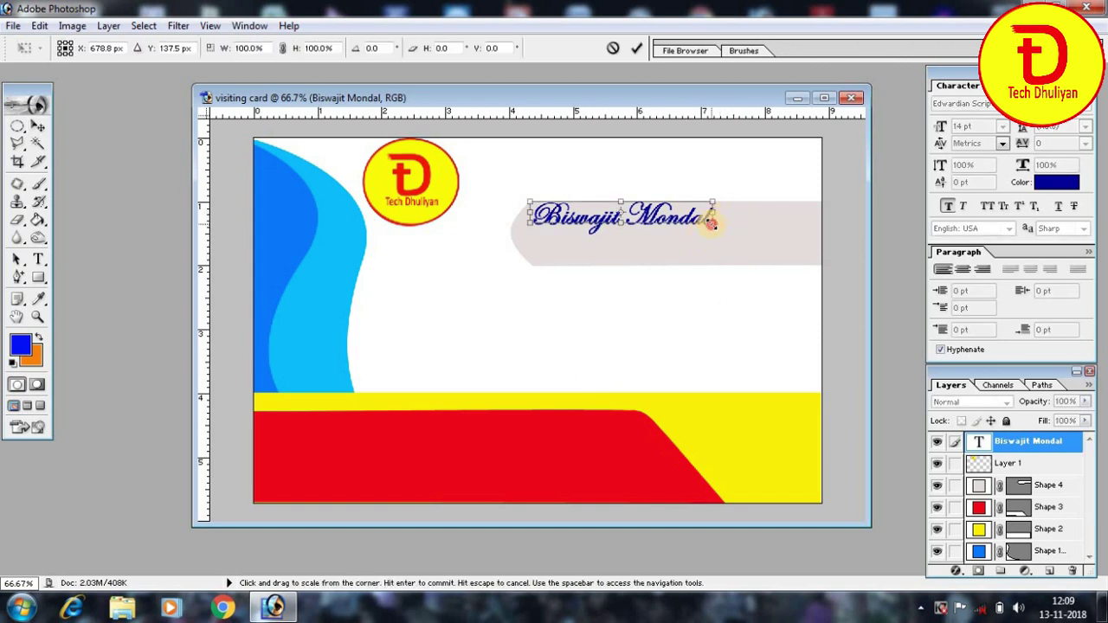
{"action": "left_click_drag", "start_coordinate": [710, 222], "coordinate": [808, 246]}
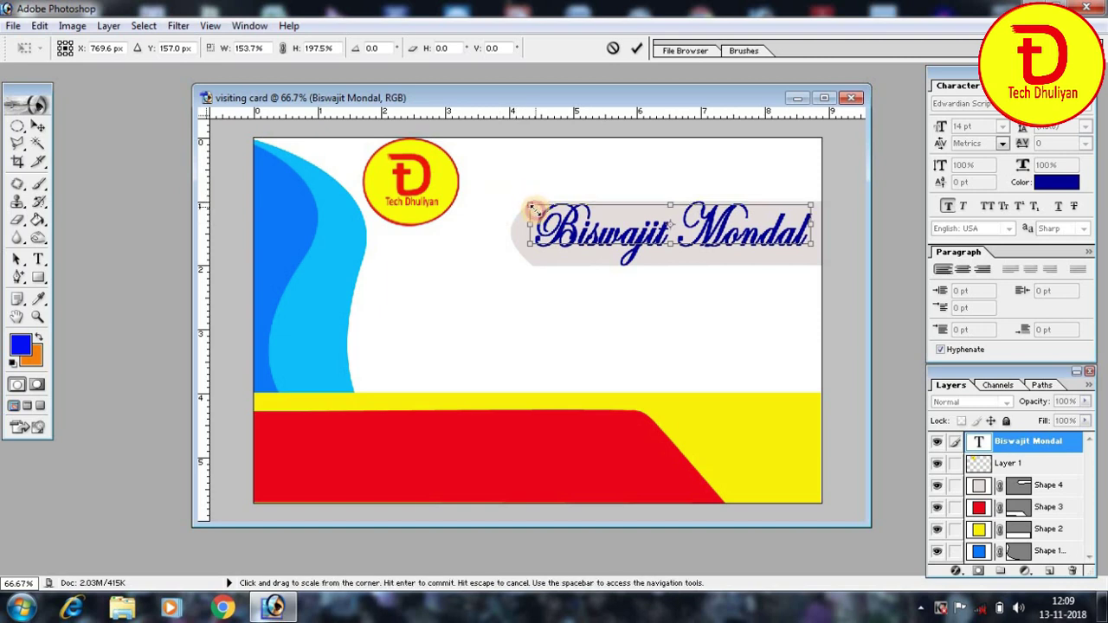
{"action": "left_click_drag", "start_coordinate": [533, 206], "coordinate": [534, 208]}
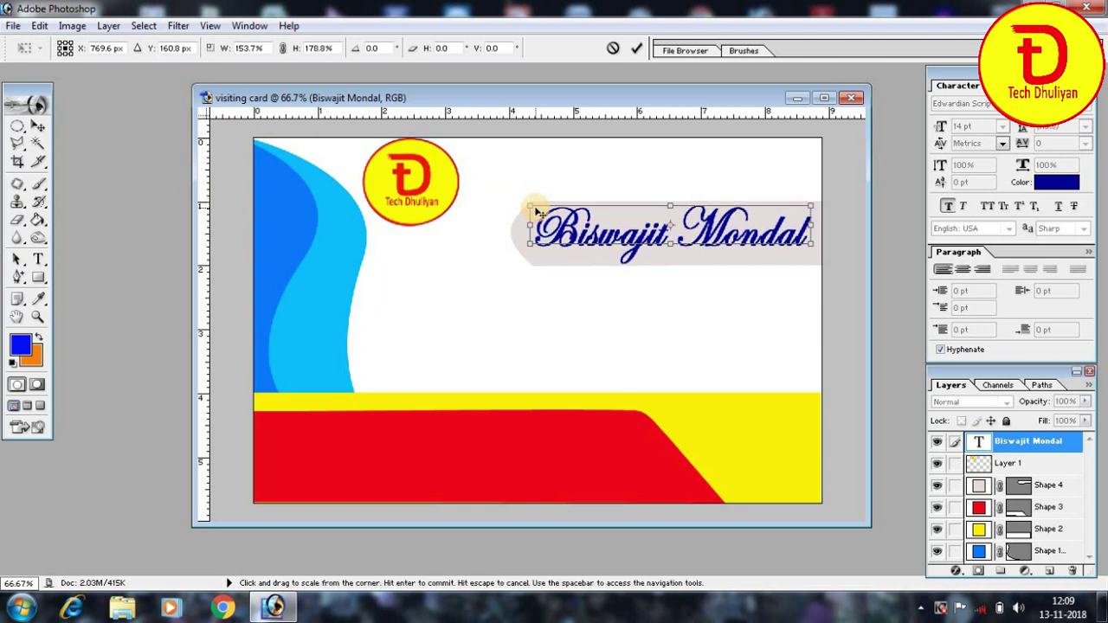
{"action": "key", "text": "Return"}
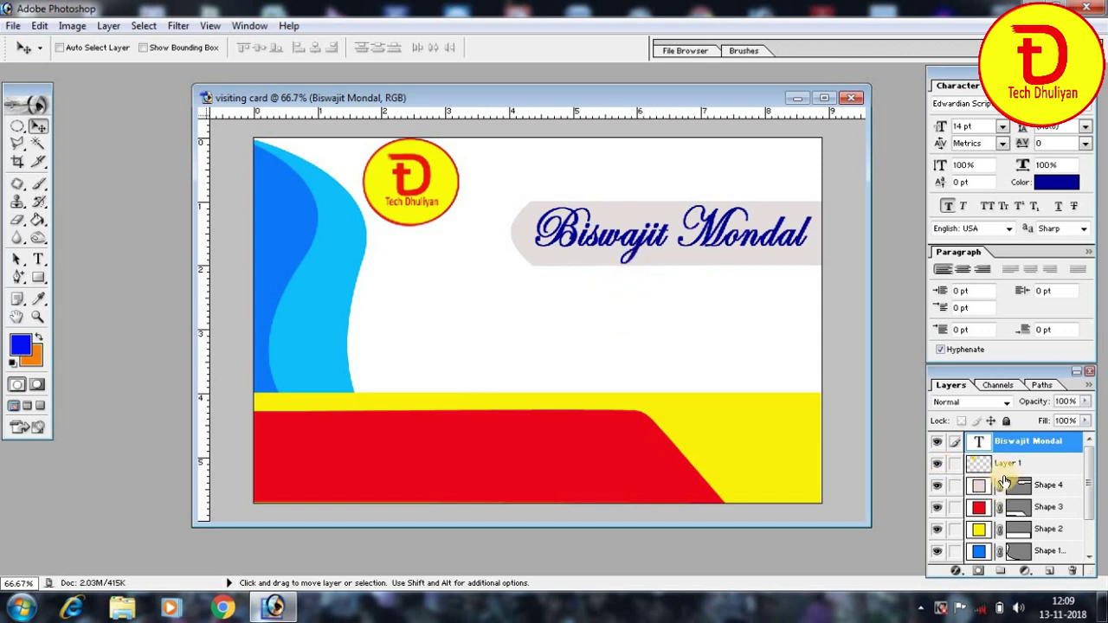
Stretch the grey Shape 4 banner taller downward, to about 127.5% height.
{"action": "left_click_drag", "start_coordinate": [1007, 468], "coordinate": [1020, 490]}
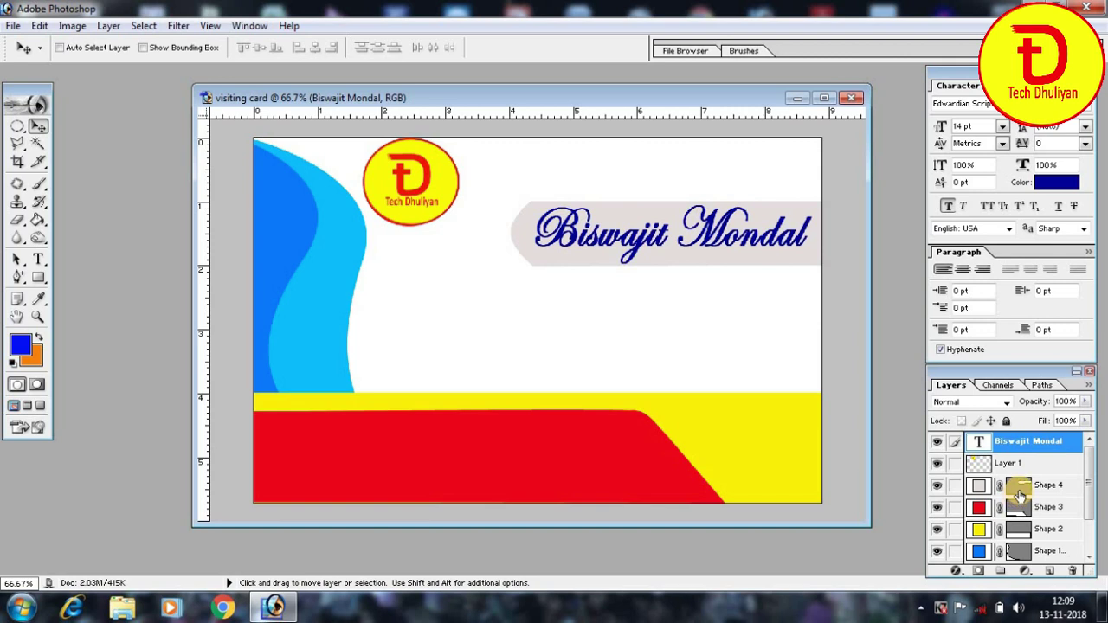
{"action": "left_click", "coordinate": [1020, 492]}
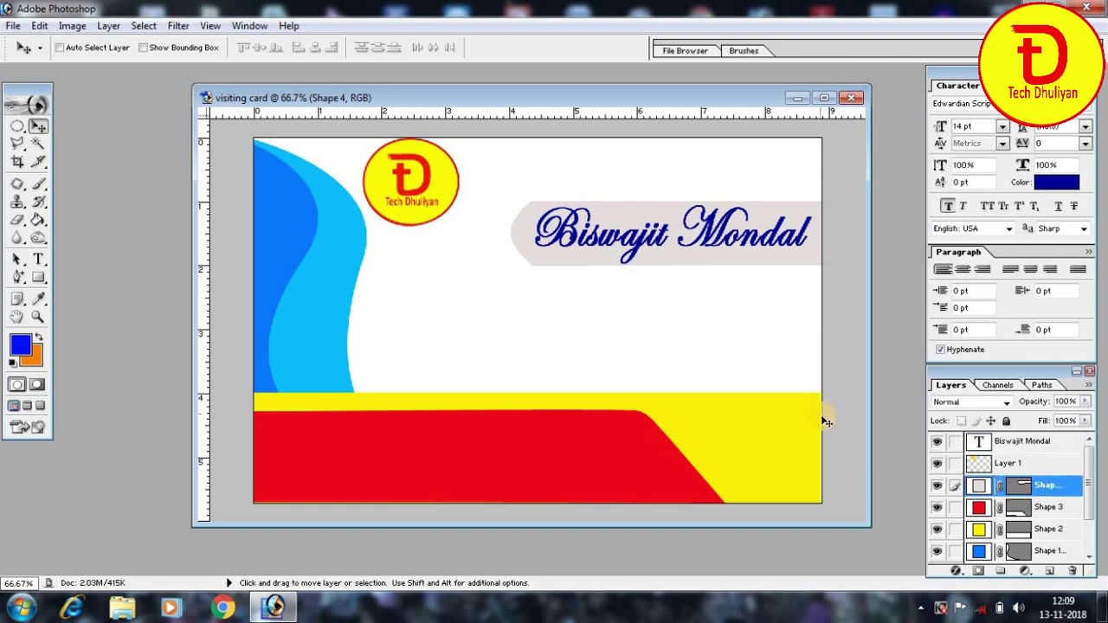
{"action": "key", "text": "ctrl+t"}
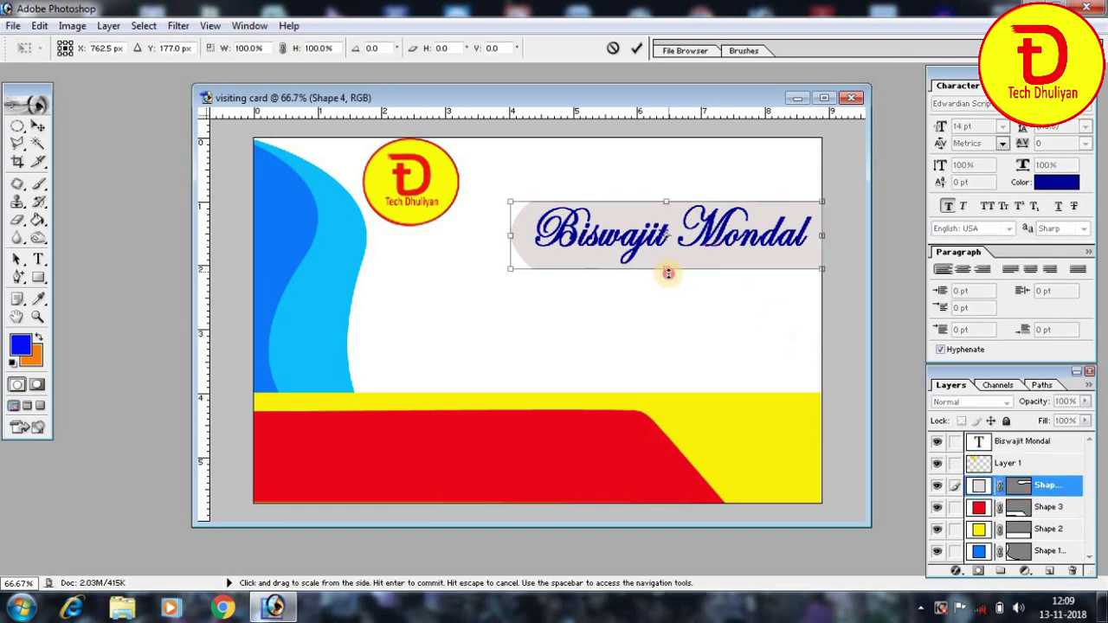
{"action": "left_click_drag", "start_coordinate": [668, 273], "coordinate": [668, 286]}
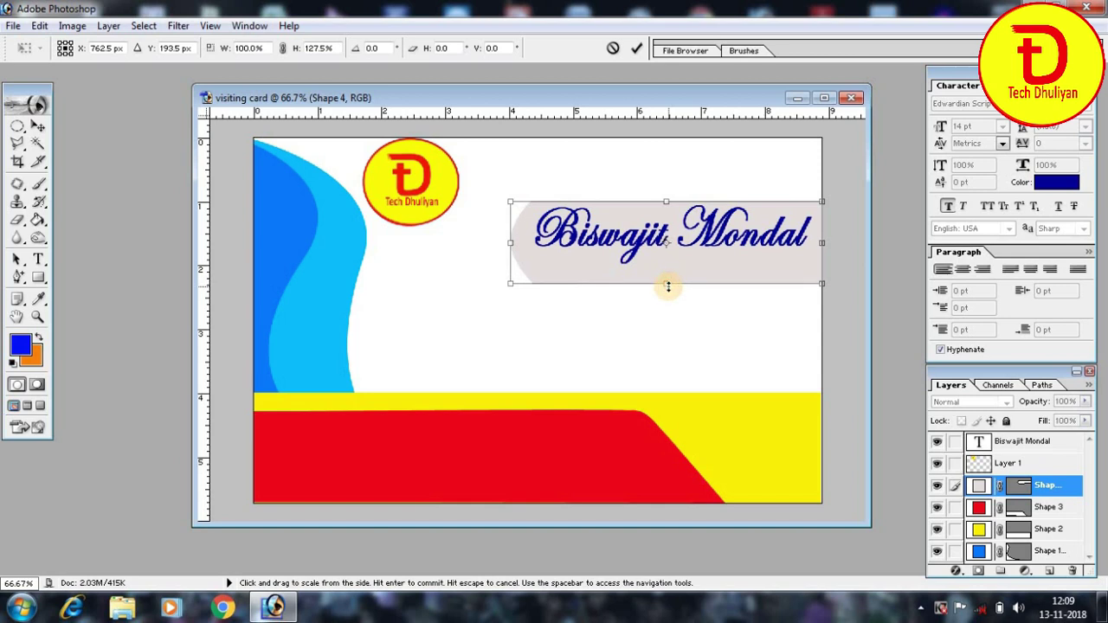
{"action": "key", "text": "Return"}
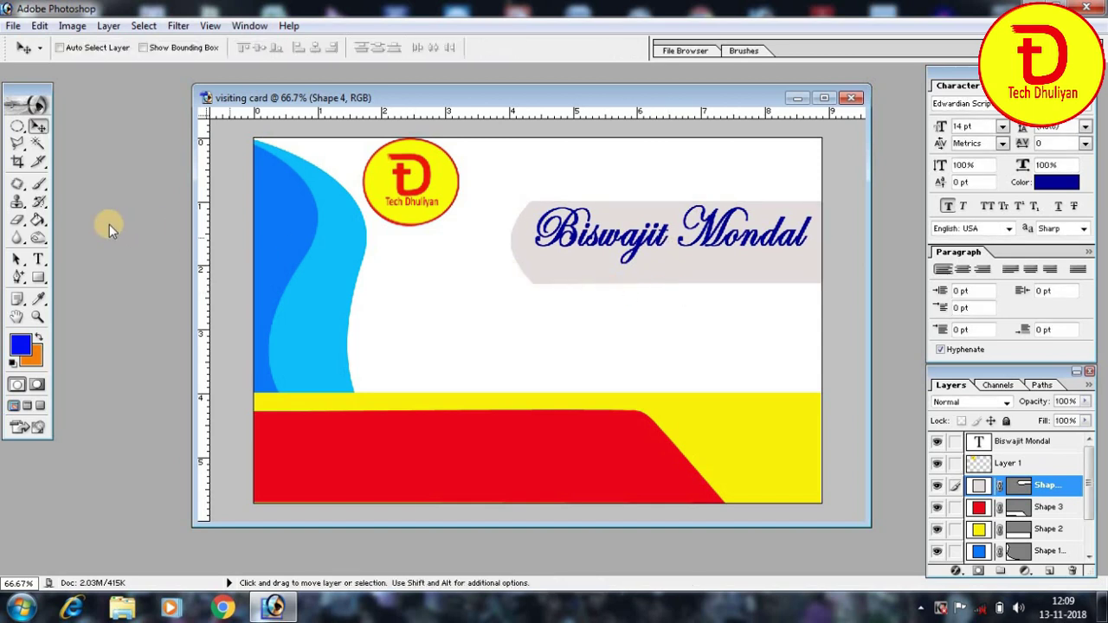
Type 'Computer Instructors' below the name banner and select the text.
{"action": "left_click", "coordinate": [34, 267]}
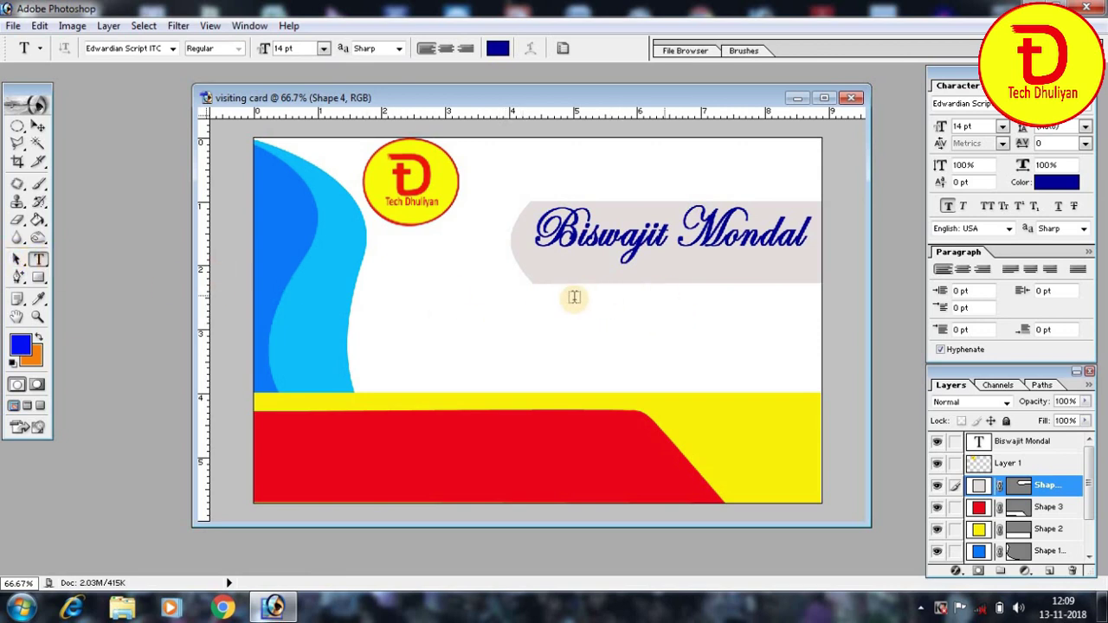
{"action": "left_click", "coordinate": [483, 308]}
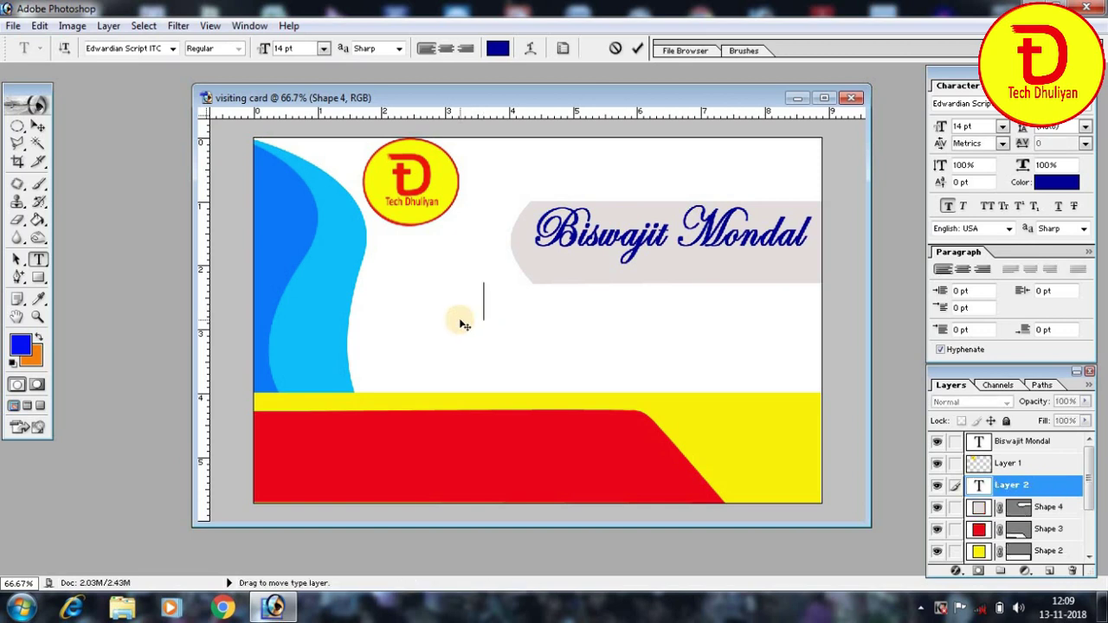
{"action": "type", "text": "Compu"}
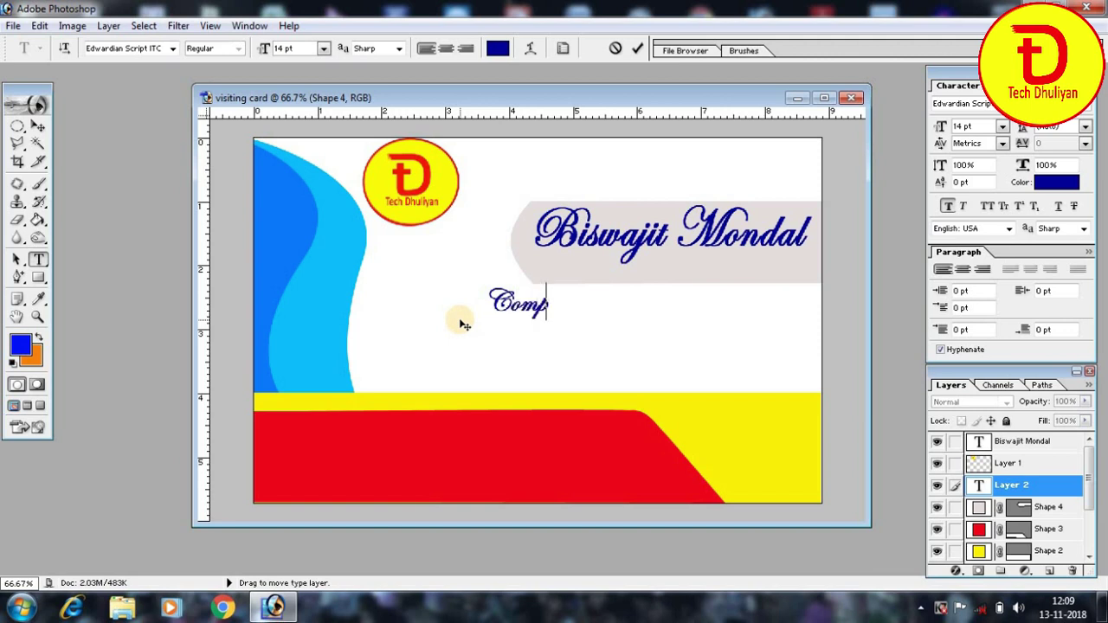
{"action": "type", "text": "ter INs"}
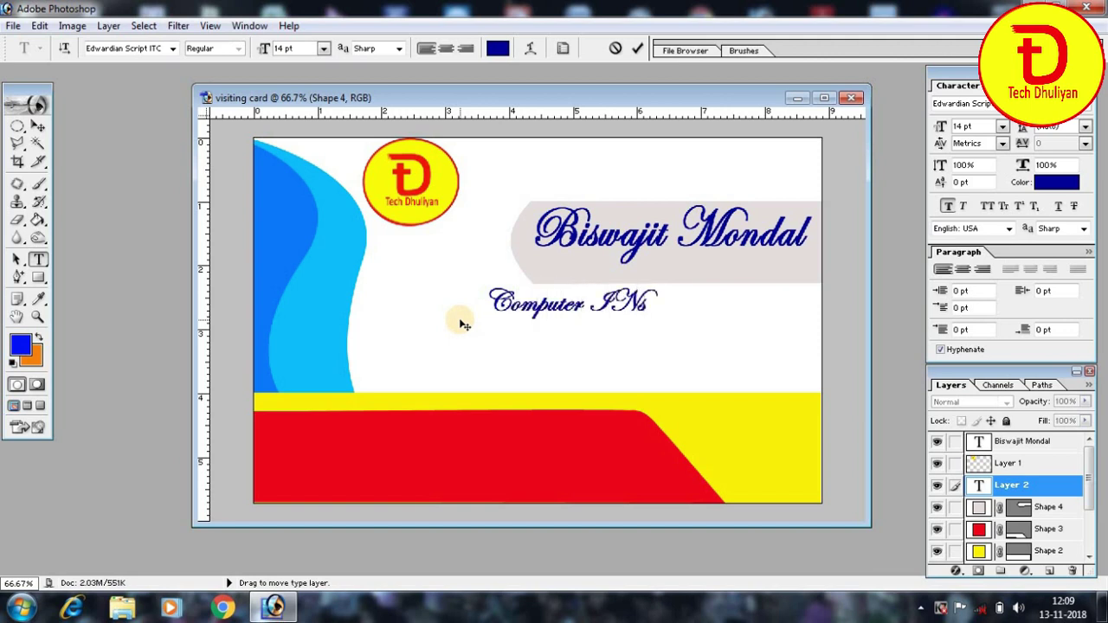
{"action": "key", "text": "BackSpace"}
{"action": "key", "text": "BackSpace"}
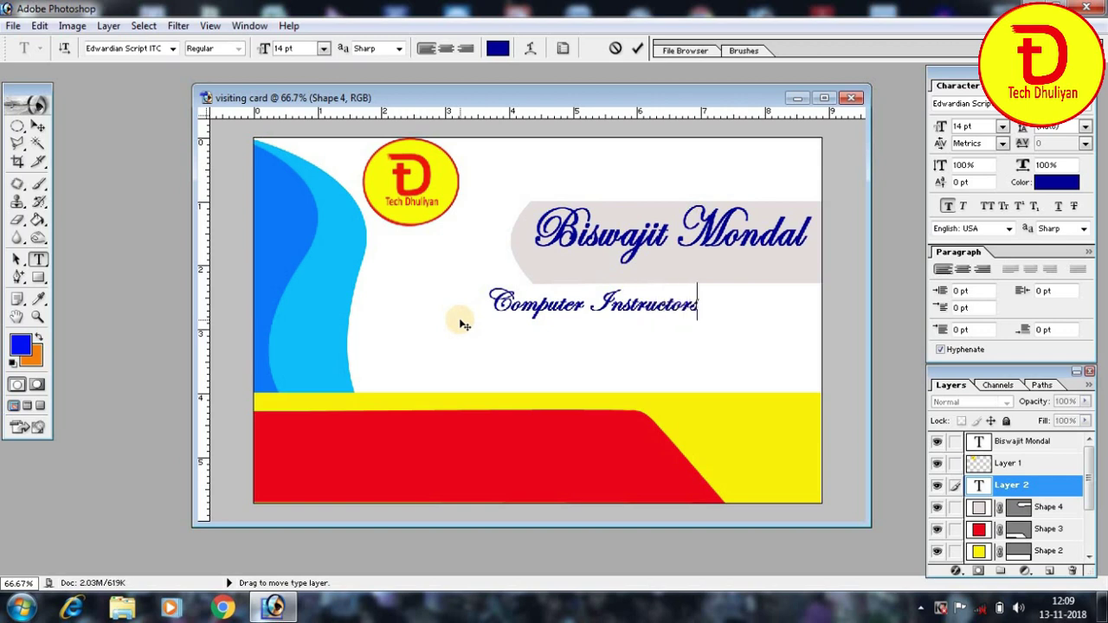
{"action": "left_click_drag", "start_coordinate": [488, 302], "coordinate": [698, 304]}
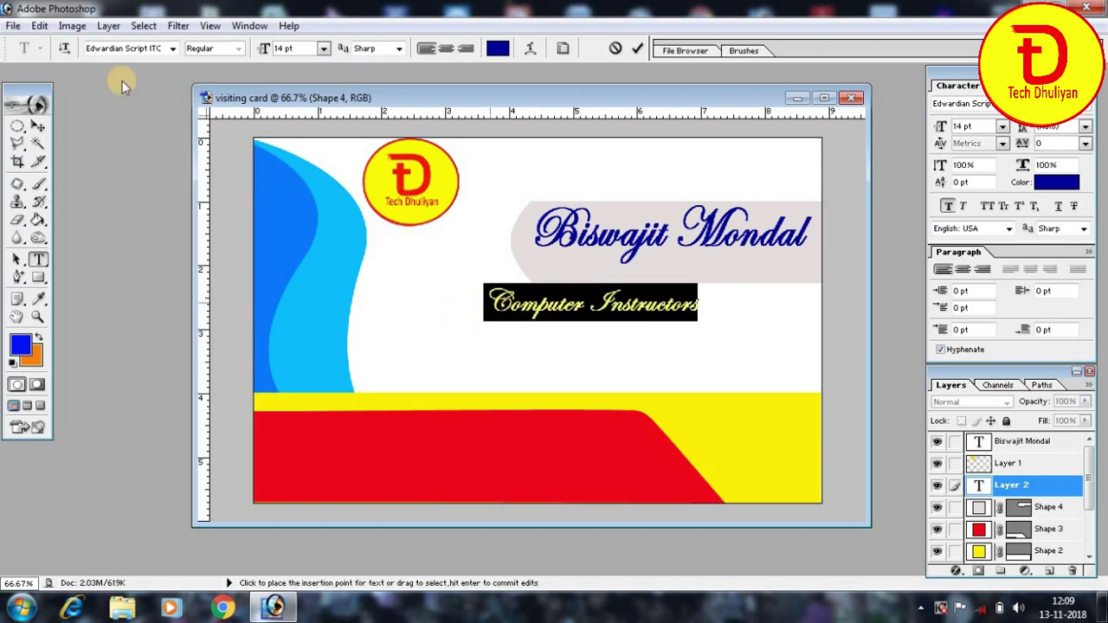
{"action": "left_click", "coordinate": [118, 50]}
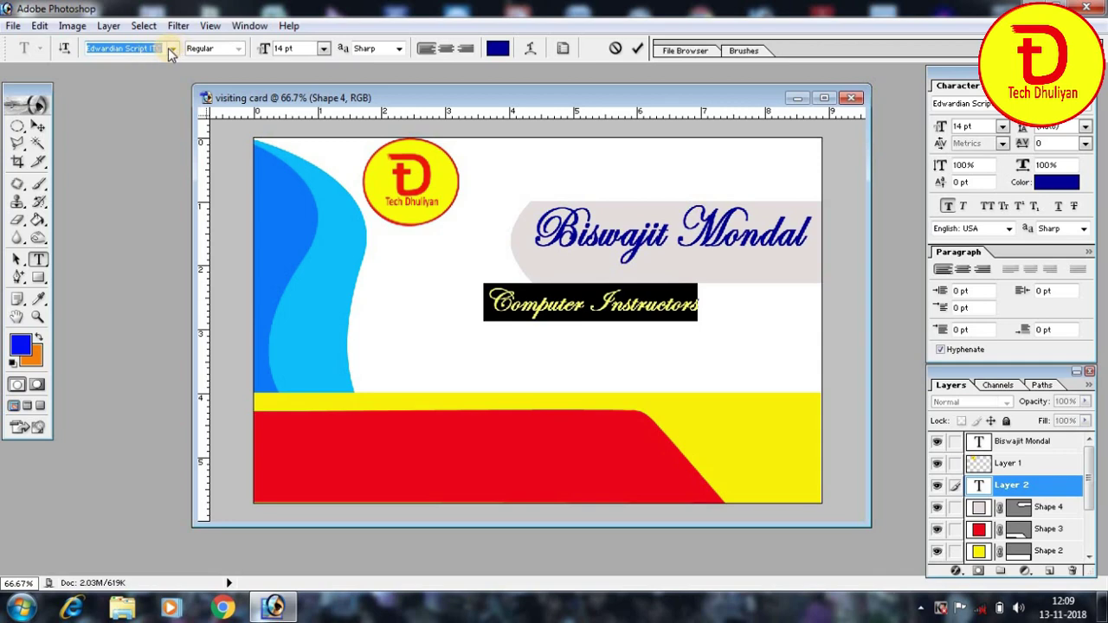
Set the Computer Instructors subtitle font to Calibri.
{"action": "left_click", "coordinate": [173, 48]}
{"action": "mouse_move", "coordinate": [219, 126]}
{"action": "left_mouse_down"}
{"action": "mouse_move", "coordinate": [217, 97]}
{"action": "mouse_move", "coordinate": [217, 137]}
{"action": "mouse_move", "coordinate": [219, 112]}
{"action": "left_mouse_up"}
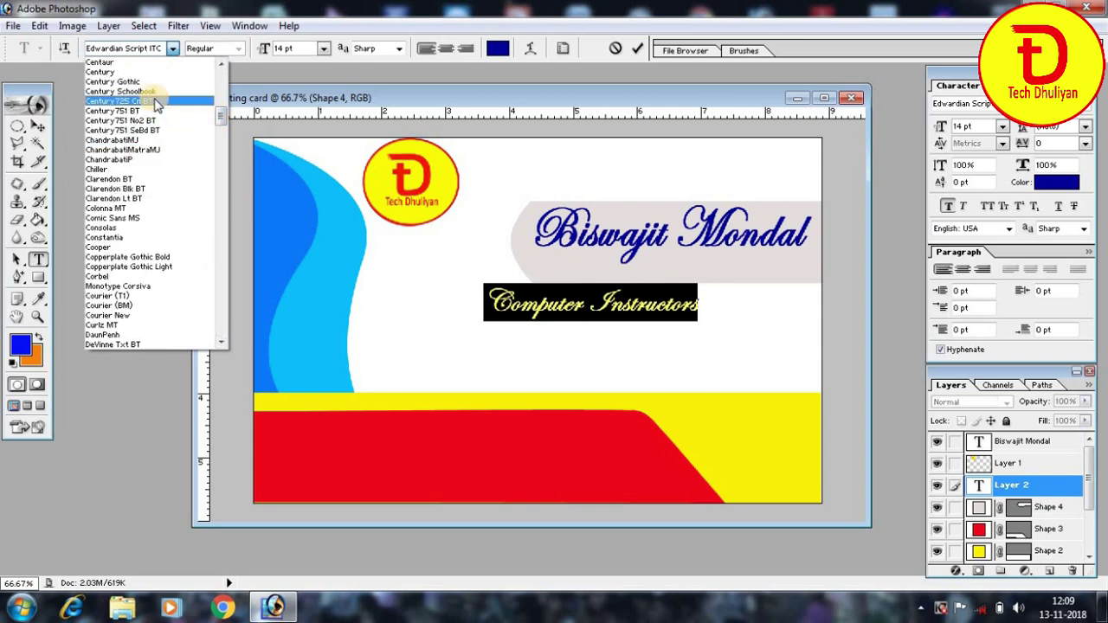
{"action": "scroll", "coordinate": [152, 100], "scroll_direction": "up", "scroll_amount": 1}
{"action": "scroll", "coordinate": [139, 93], "scroll_direction": "up", "scroll_amount": 1}
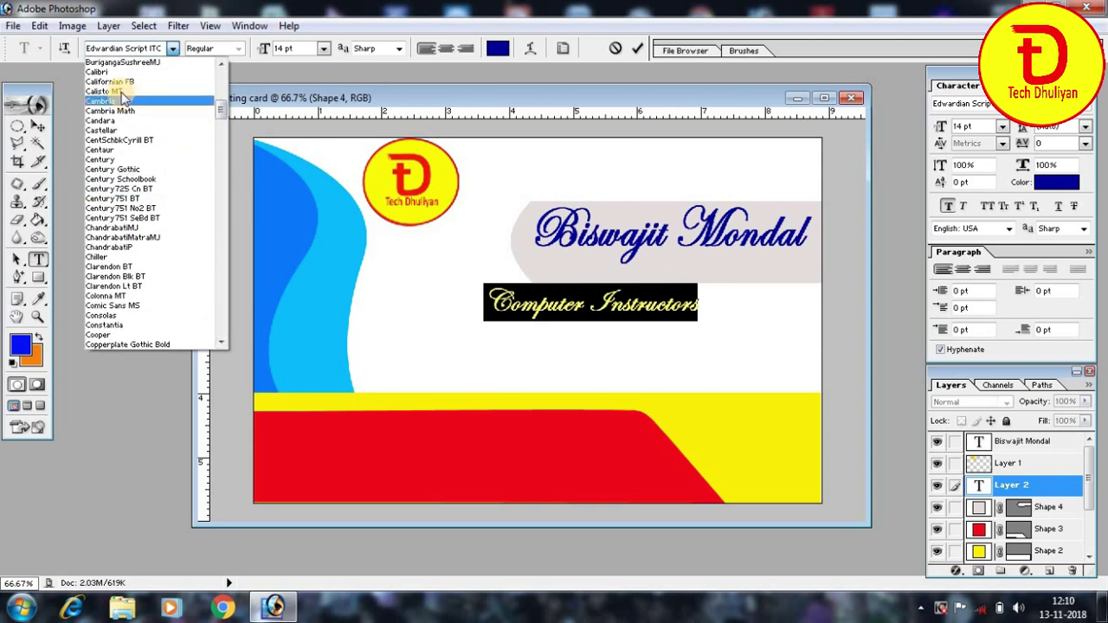
{"action": "left_click", "coordinate": [106, 72]}
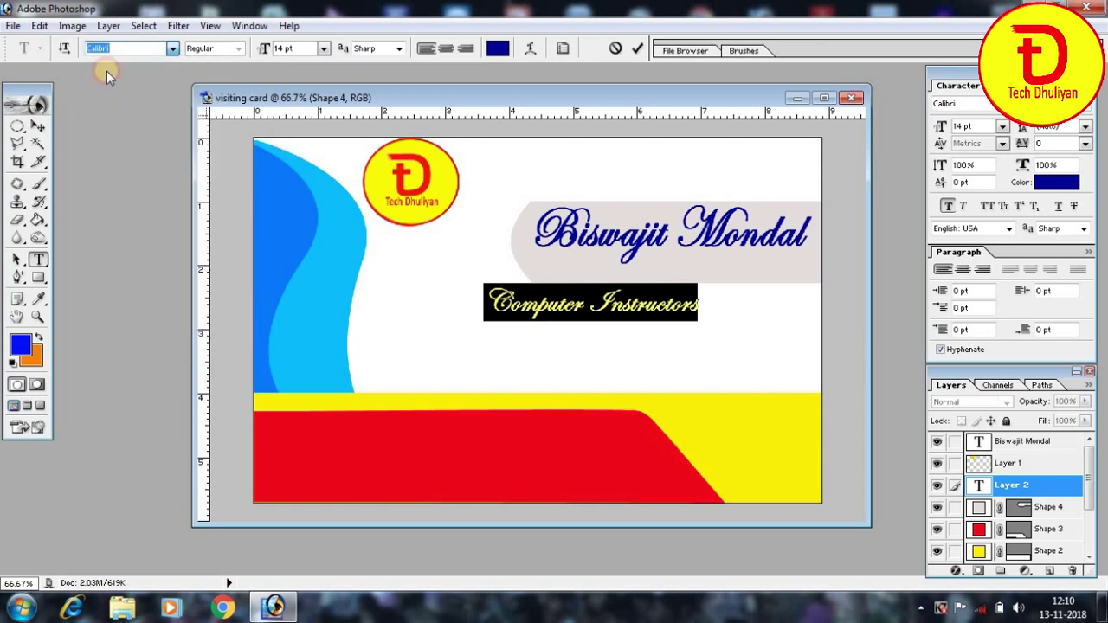
Try subtitle sizes of 10 and 8 pt and move it under the name.
{"action": "left_click", "coordinate": [323, 48]}
{"action": "left_click", "coordinate": [293, 152]}
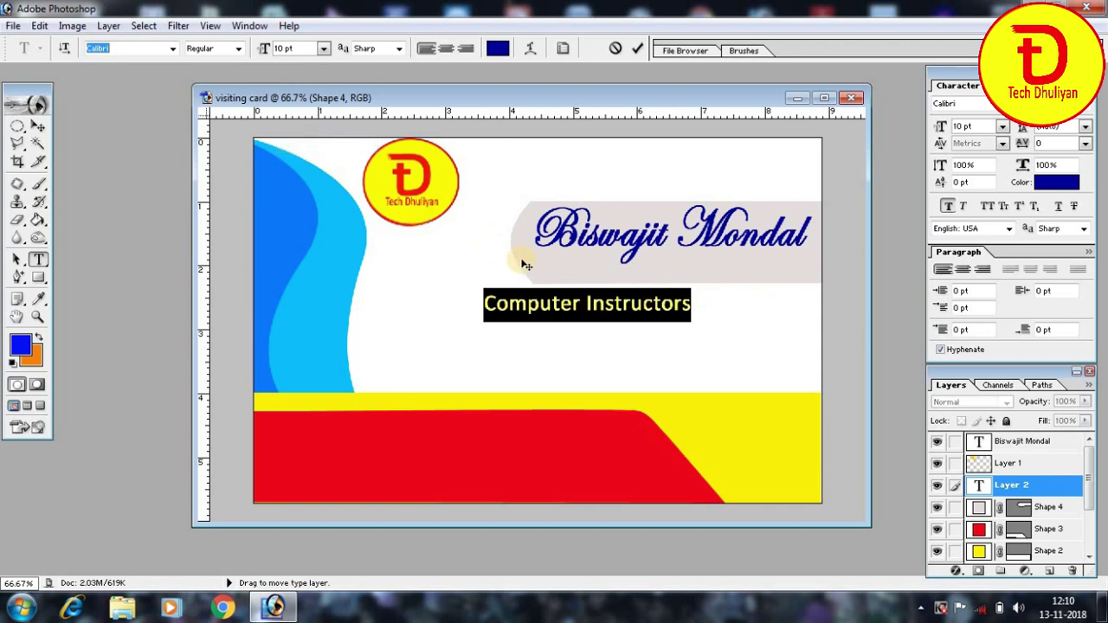
{"action": "left_click", "coordinate": [319, 49]}
{"action": "left_click", "coordinate": [309, 110]}
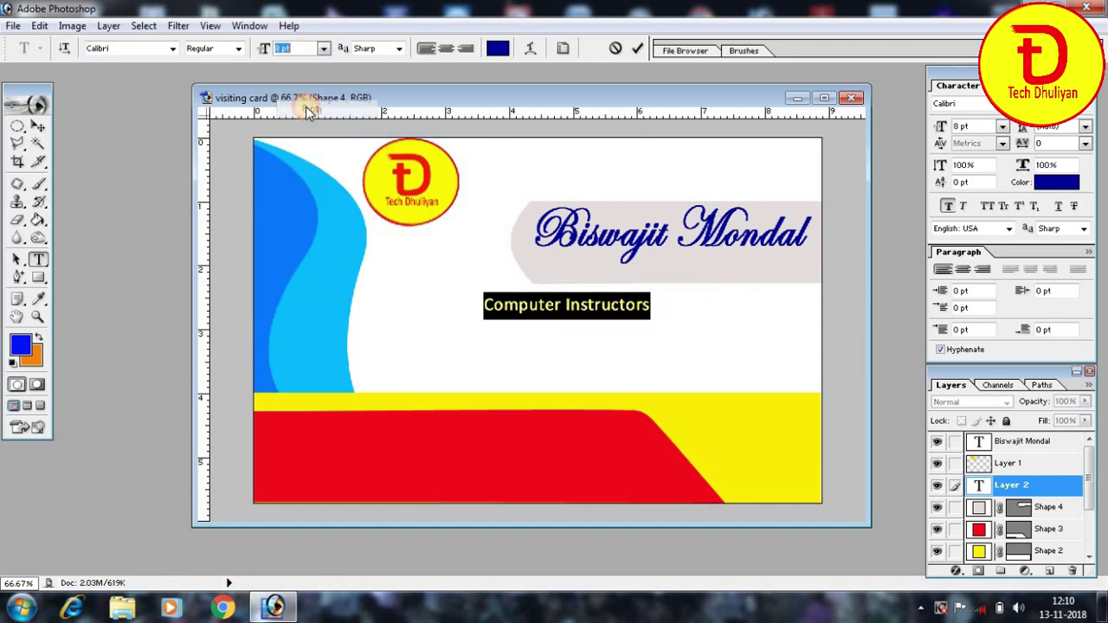
{"action": "key", "text": "Right"}
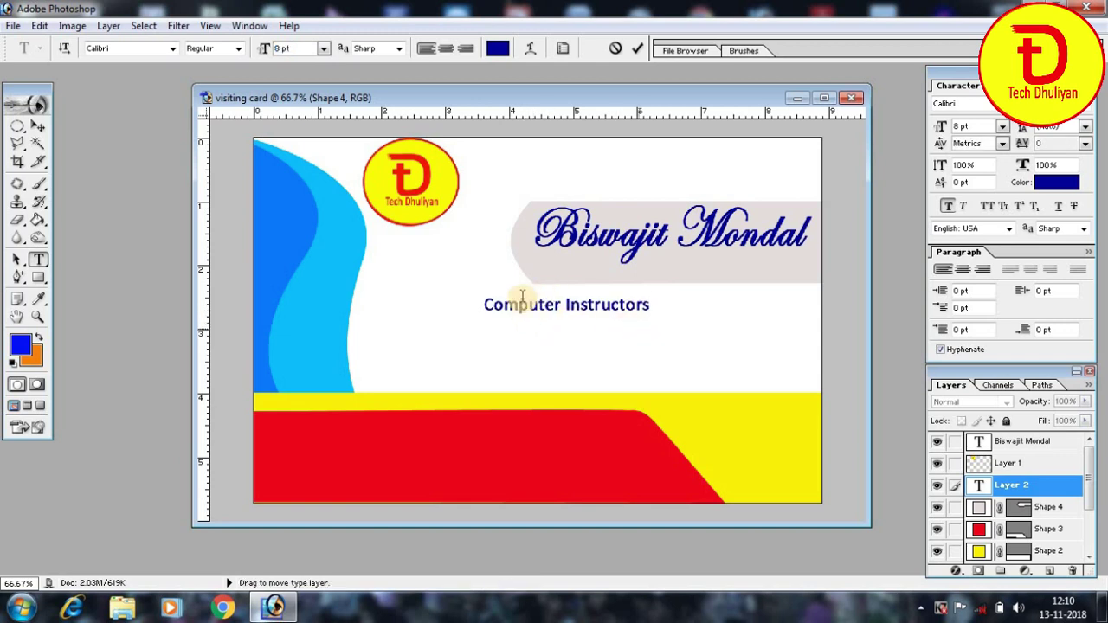
{"action": "left_click_drag", "start_coordinate": [502, 307], "coordinate": [586, 309]}
{"action": "left_click", "coordinate": [619, 304]}
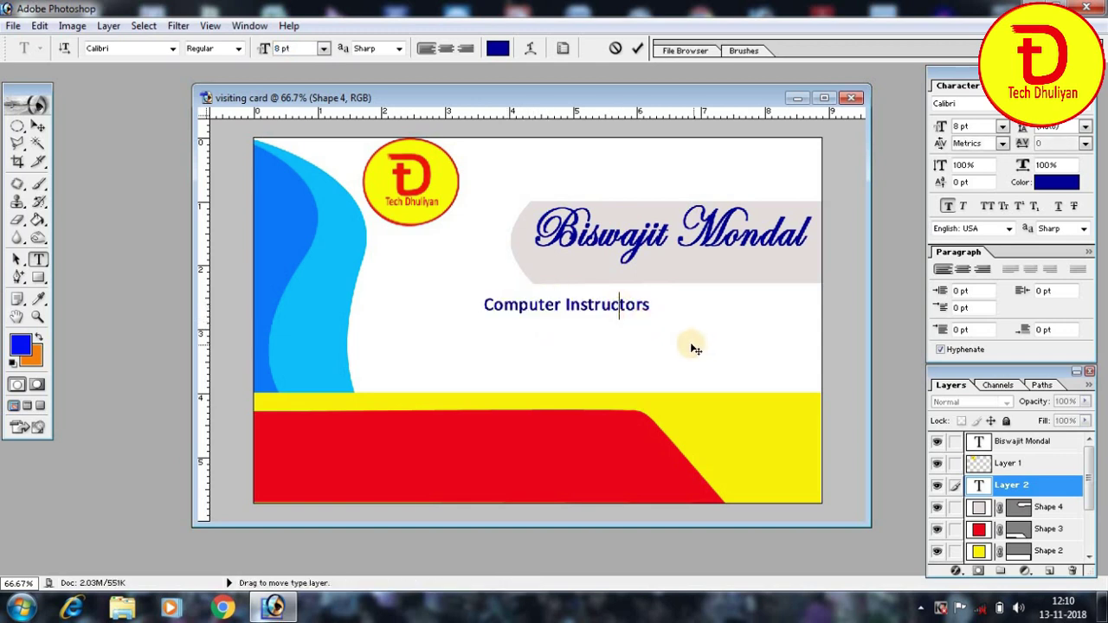
{"action": "mouse_move", "coordinate": [693, 348]}
{"action": "left_mouse_down"}
{"action": "mouse_move", "coordinate": [853, 315]}
{"action": "mouse_move", "coordinate": [846, 308]}
{"action": "left_mouse_up"}
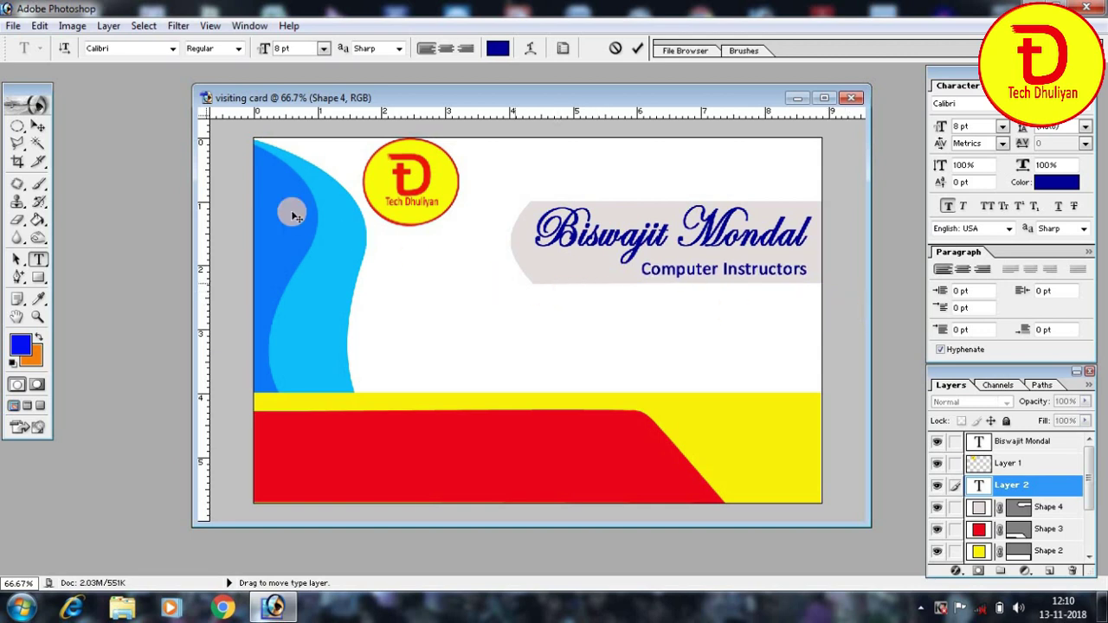
Set the subtitle to 9 pt, nudge it into place, and commit the text.
{"action": "triple_click", "coordinate": [709, 271]}
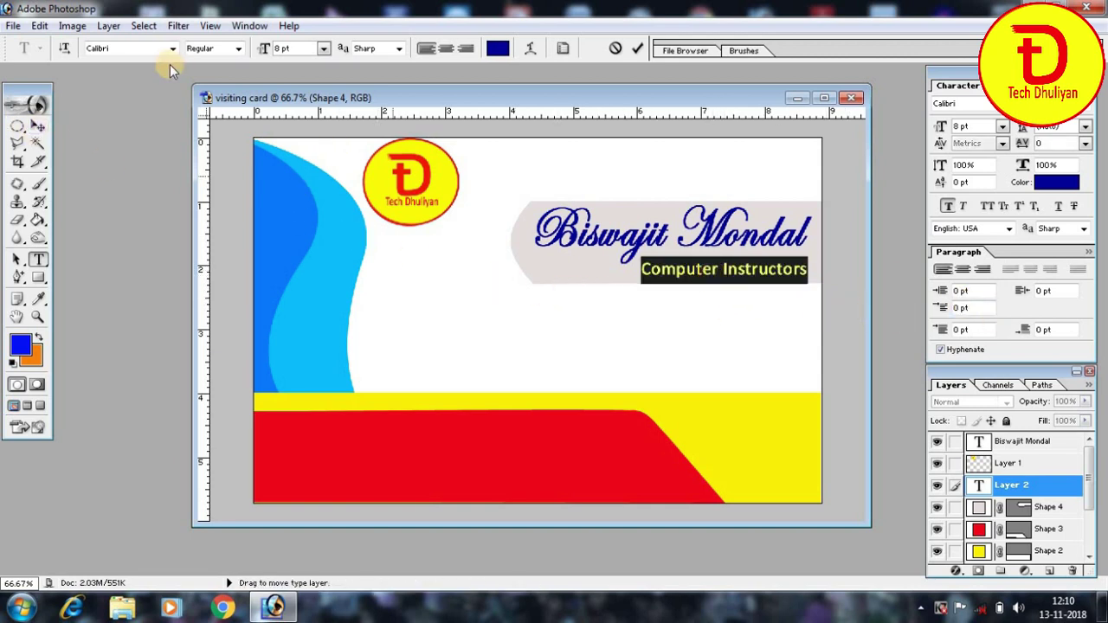
{"action": "left_click", "coordinate": [319, 49]}
{"action": "left_click", "coordinate": [306, 124]}
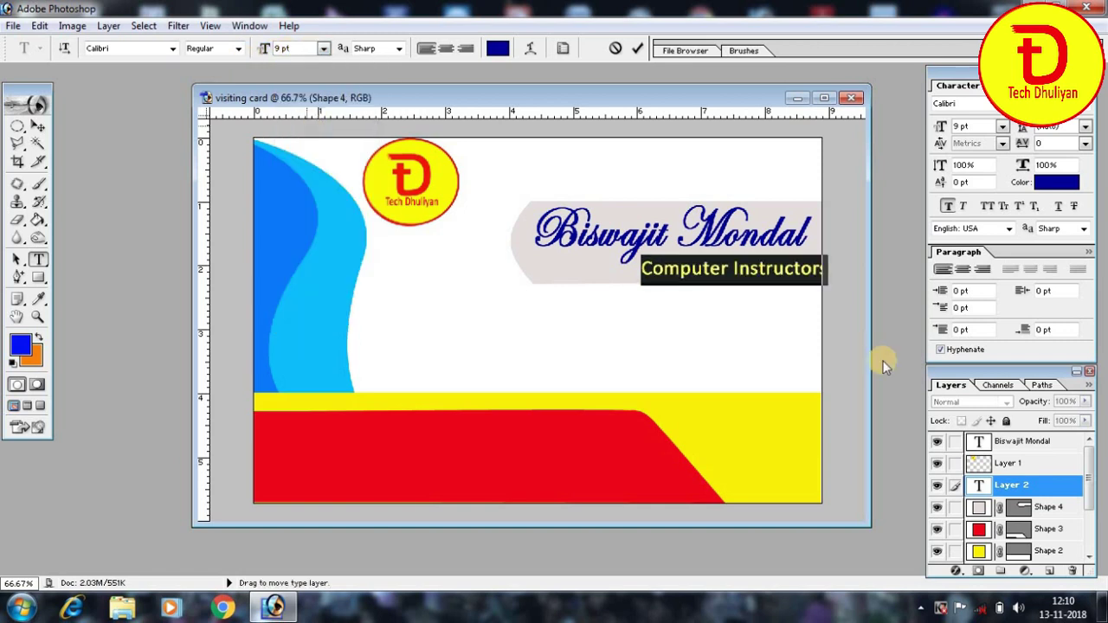
{"action": "left_click", "coordinate": [774, 268]}
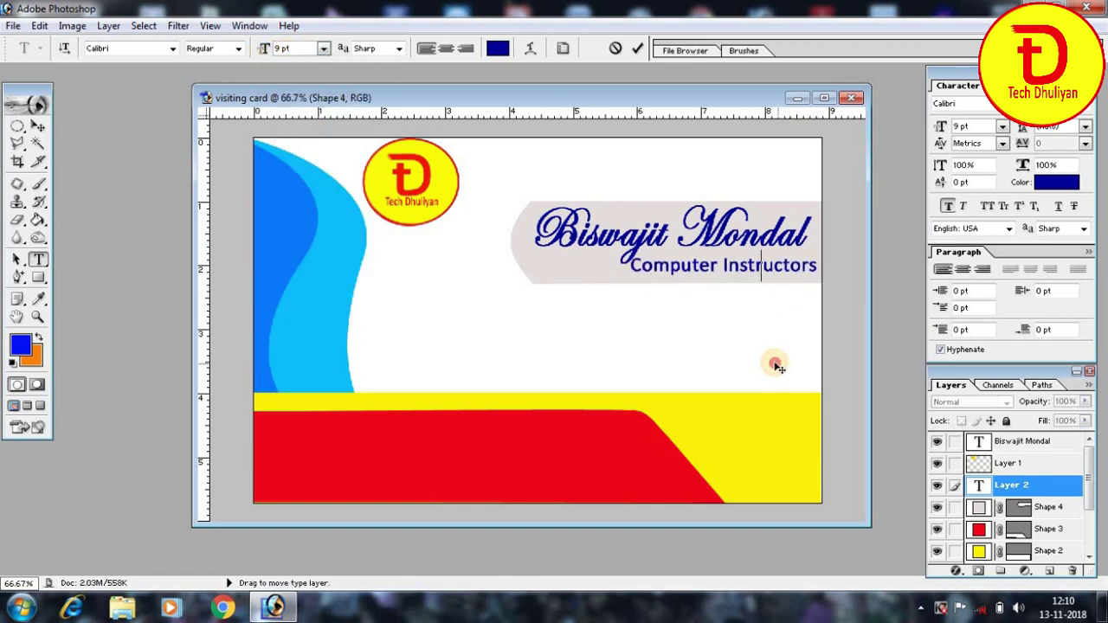
{"action": "left_click_drag", "start_coordinate": [776, 365], "coordinate": [783, 373]}
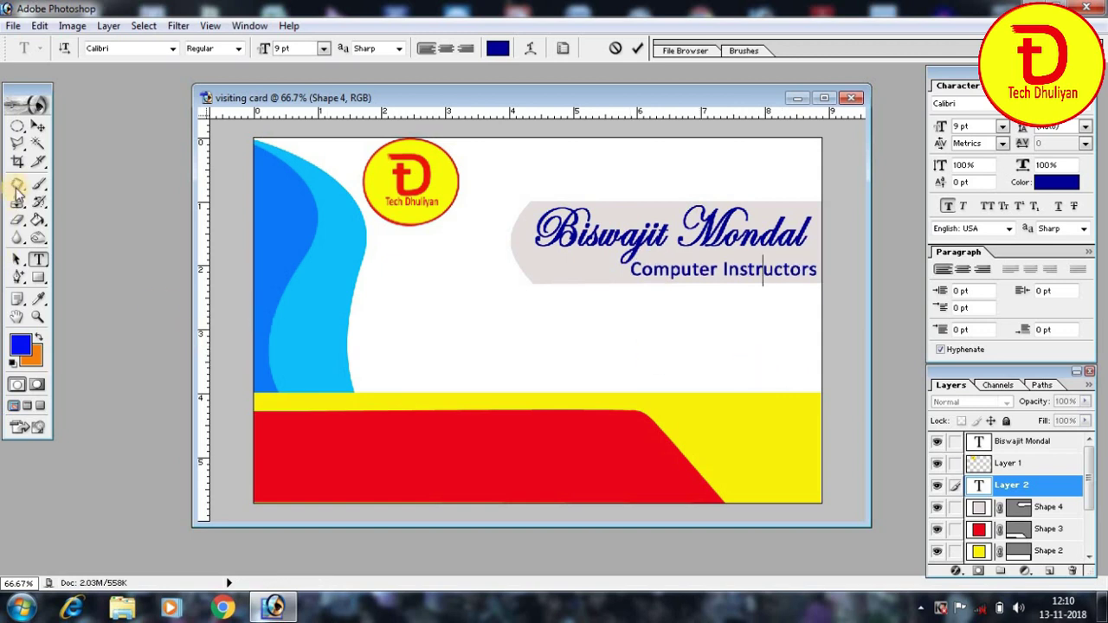
{"action": "left_click", "coordinate": [21, 126]}
{"action": "left_click", "coordinate": [37, 125]}
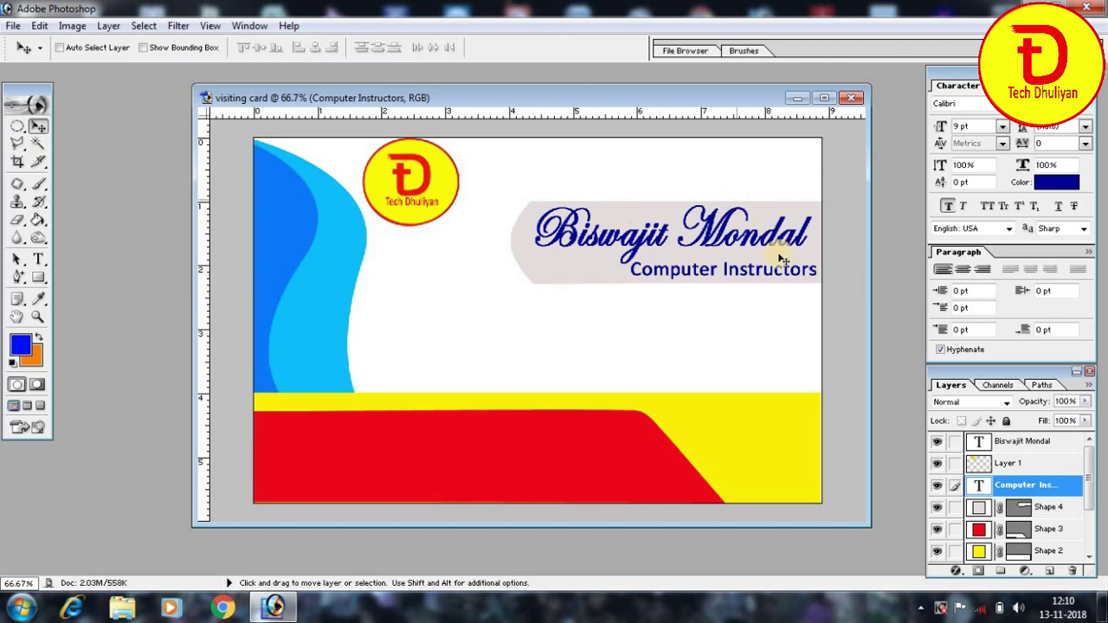
Start a new text line beside the blue waves with the colour set to black.
{"action": "left_click", "coordinate": [36, 260]}
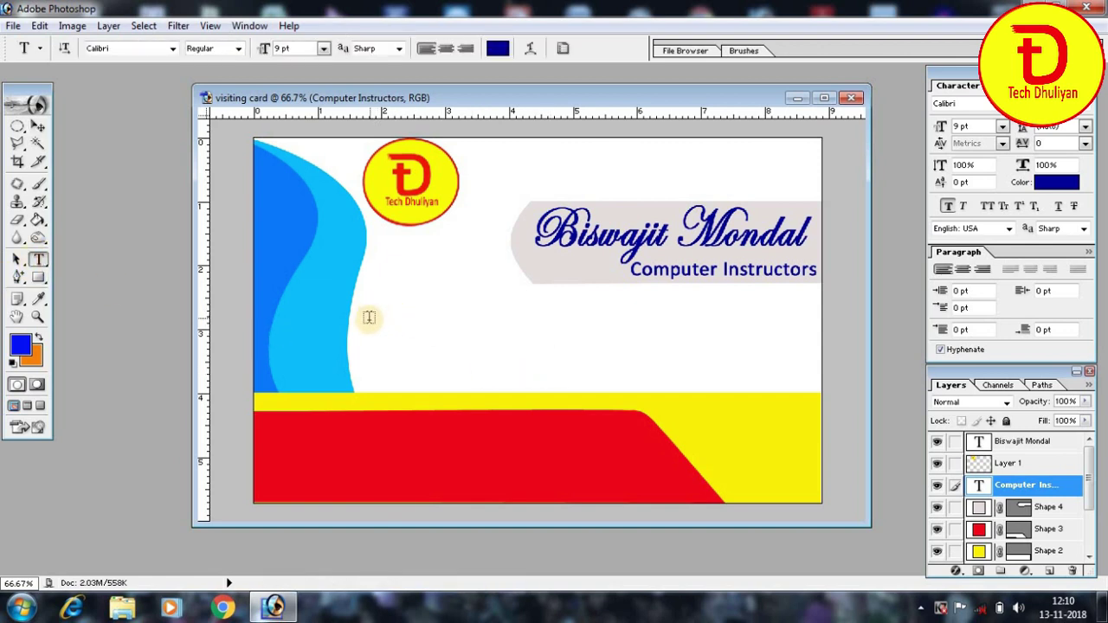
{"action": "left_click", "coordinate": [369, 317]}
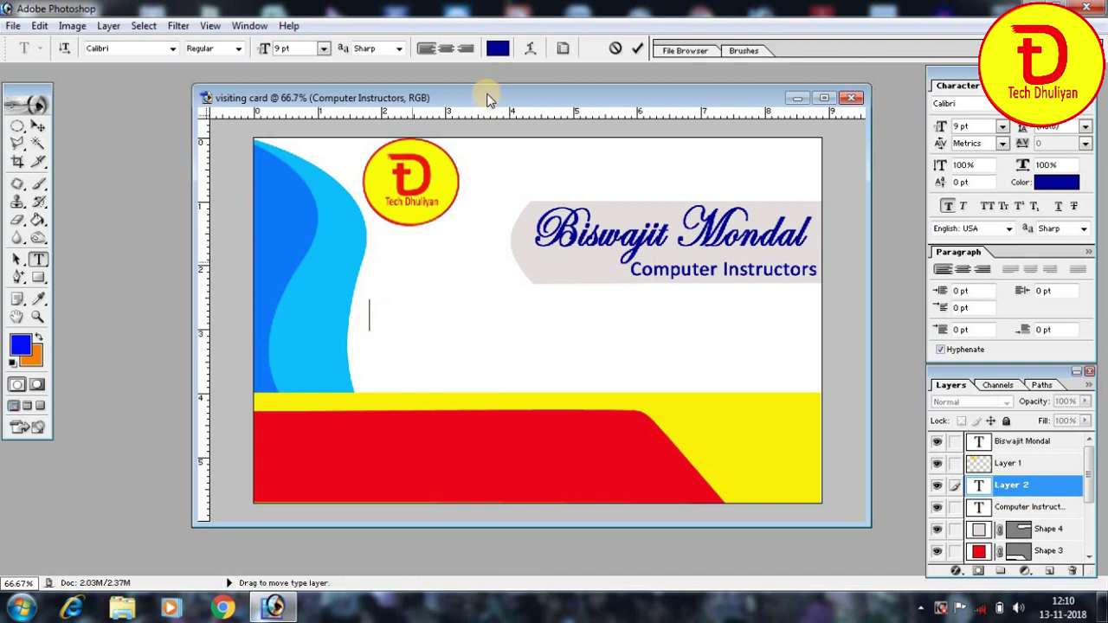
{"action": "left_click", "coordinate": [498, 47]}
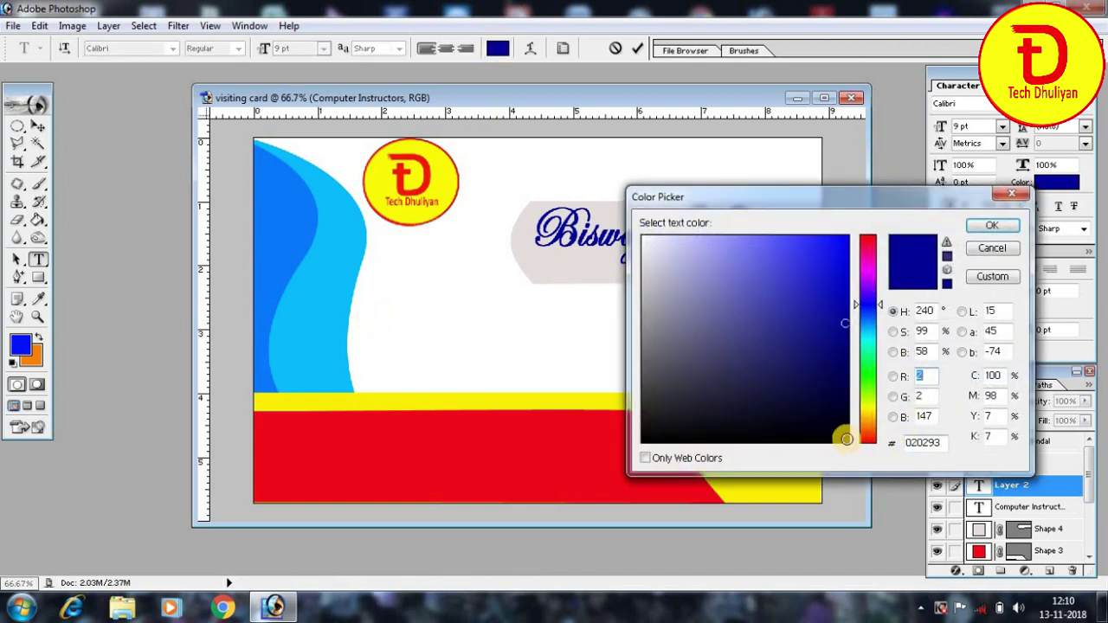
{"action": "left_click", "coordinate": [845, 439]}
{"action": "left_click", "coordinate": [991, 227]}
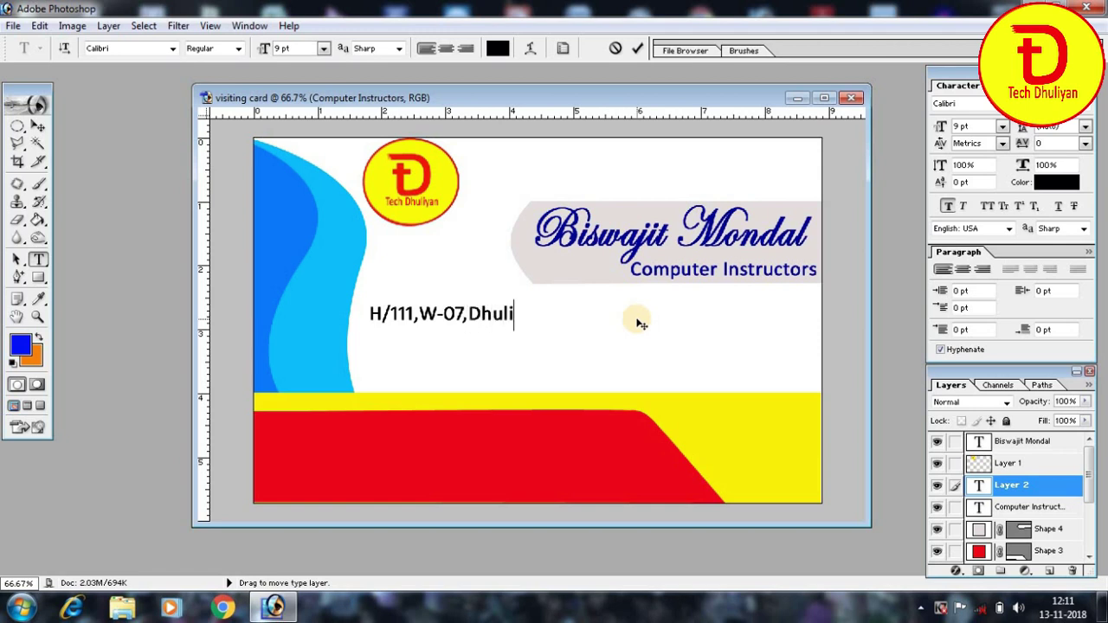
Finish the address's second line ending in state and PIN code, then nudge it slightly down-left.
{"action": "type", "text": "yan, Samsherganj, Murshidabad"}
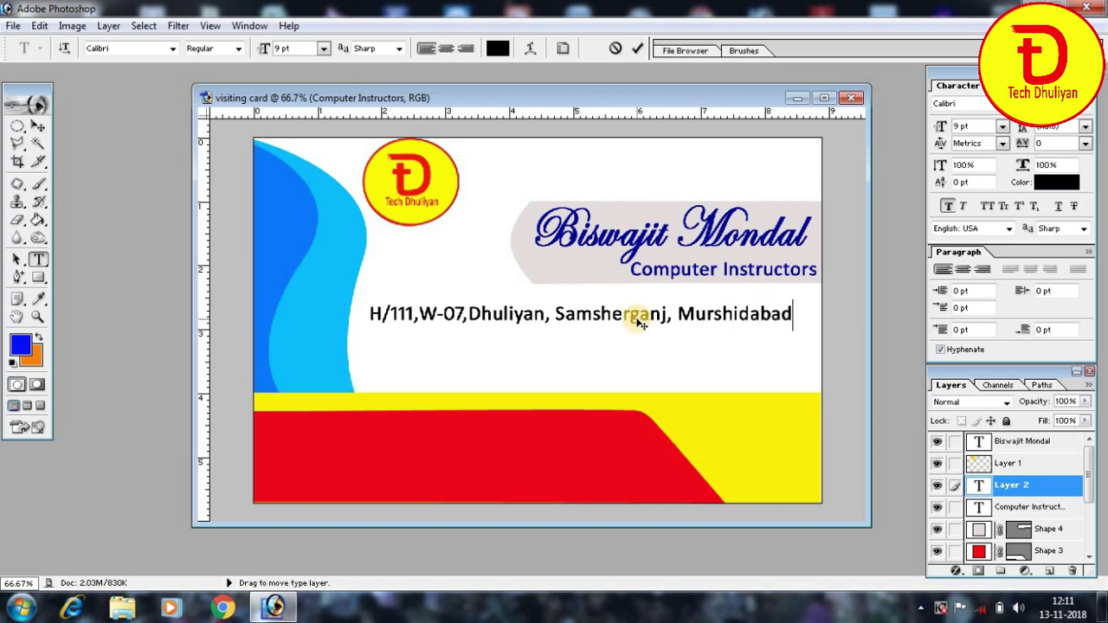
{"action": "left_click_drag", "start_coordinate": [640, 324], "coordinate": [638, 337]}
{"action": "type", "text": "West Bengal, 742202"}
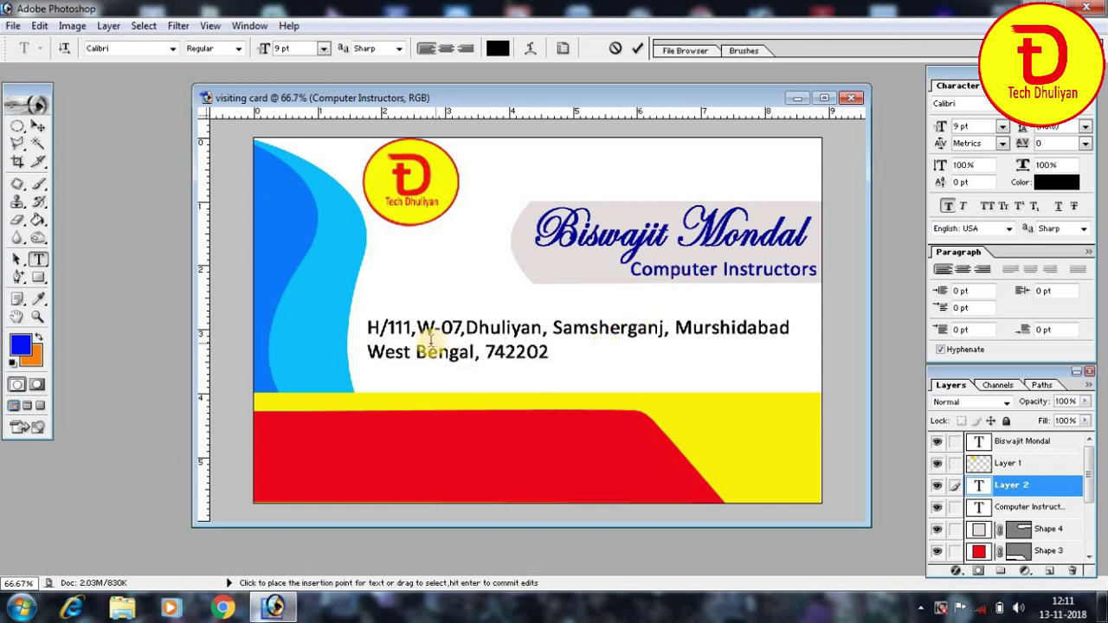
Commit the address text and free-transform it so both lines are taller and slightly wider.
{"action": "left_click", "coordinate": [39, 128]}
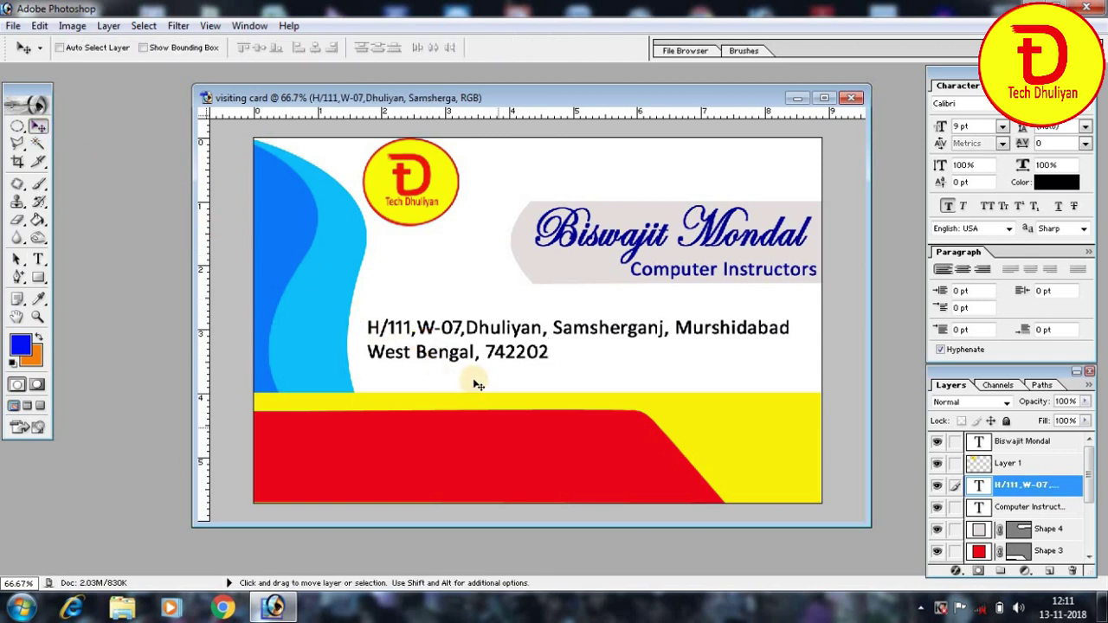
{"action": "left_click_drag", "start_coordinate": [472, 343], "coordinate": [475, 348]}
{"action": "key", "text": "ctrl+z"}
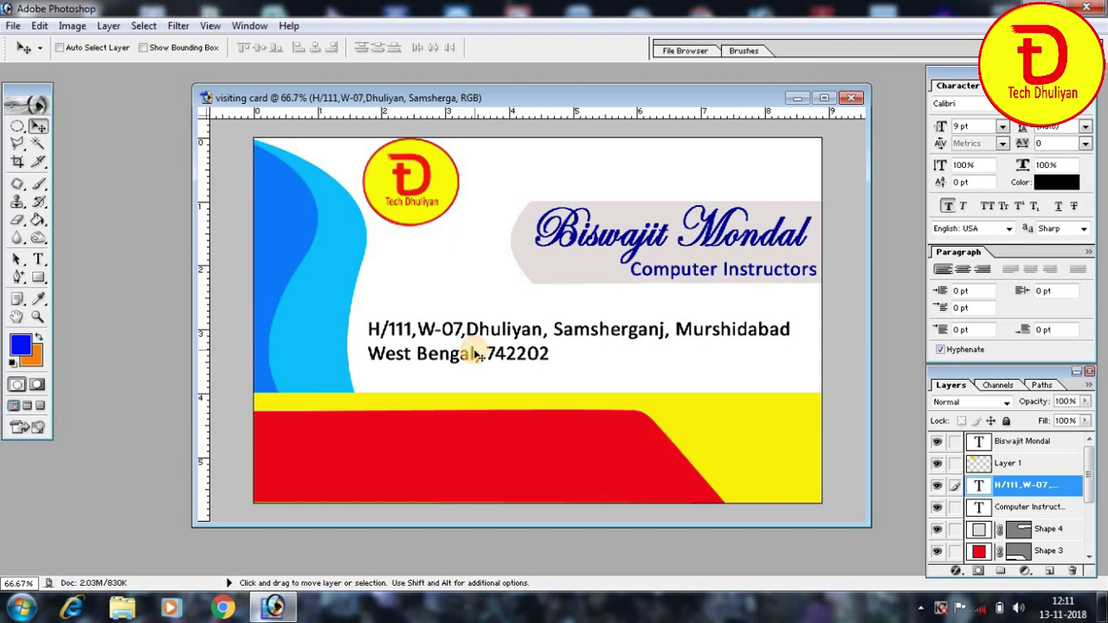
{"action": "key", "text": "ctrl+t"}
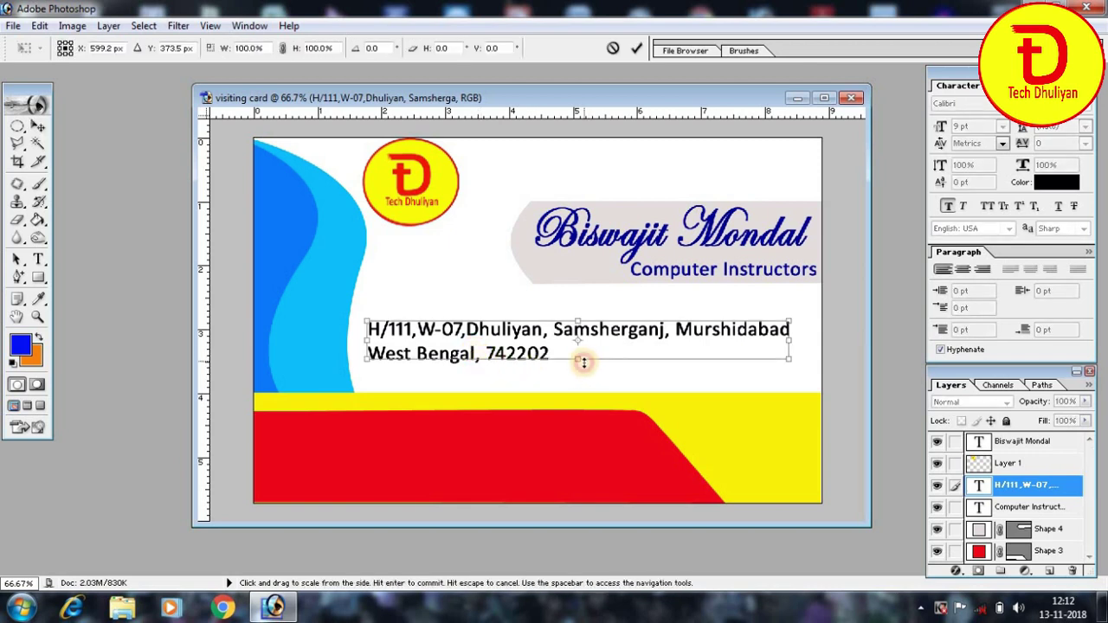
{"action": "mouse_move", "coordinate": [584, 362]}
{"action": "left_mouse_down"}
{"action": "mouse_move", "coordinate": [584, 372]}
{"action": "mouse_move", "coordinate": [612, 369]}
{"action": "left_mouse_up"}
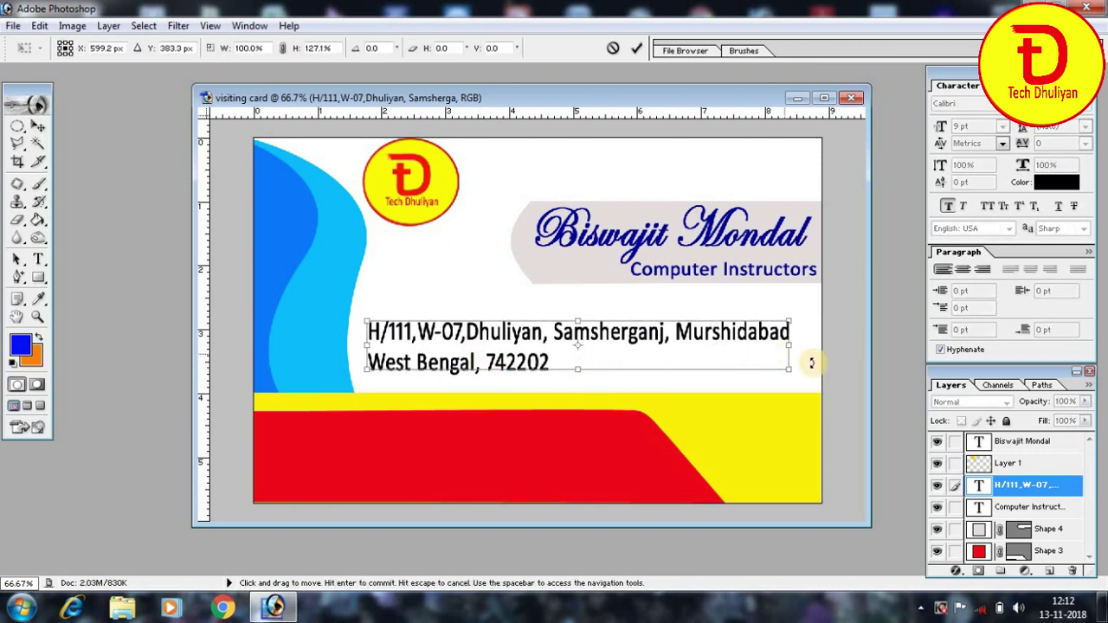
{"action": "left_click_drag", "start_coordinate": [790, 370], "coordinate": [807, 367]}
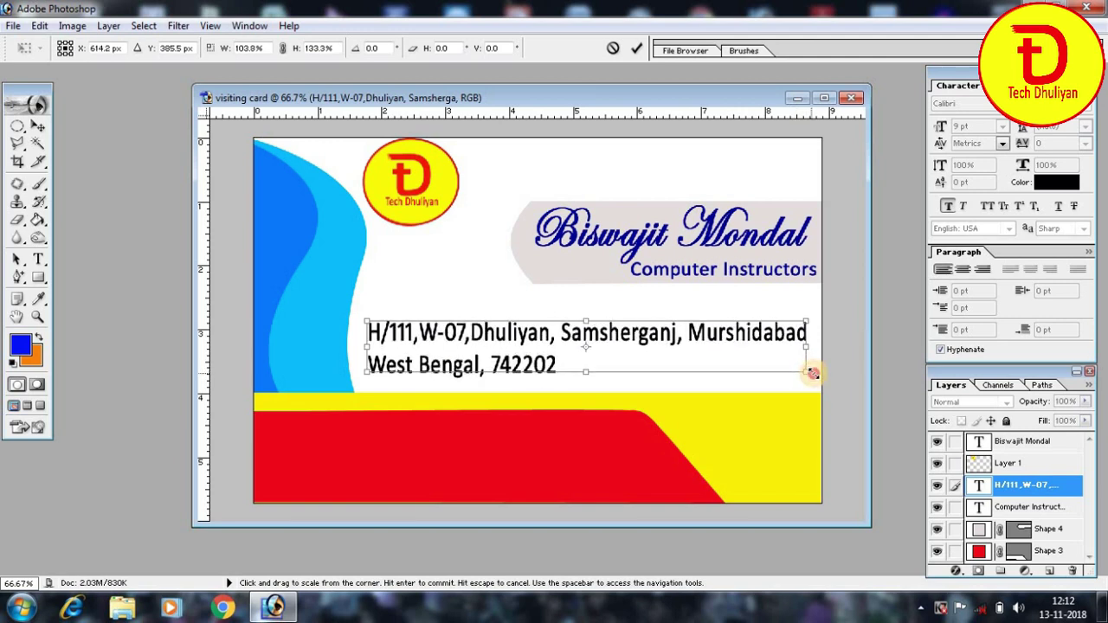
{"action": "left_click_drag", "start_coordinate": [807, 367], "coordinate": [812, 372]}
{"action": "key", "text": "Return"}
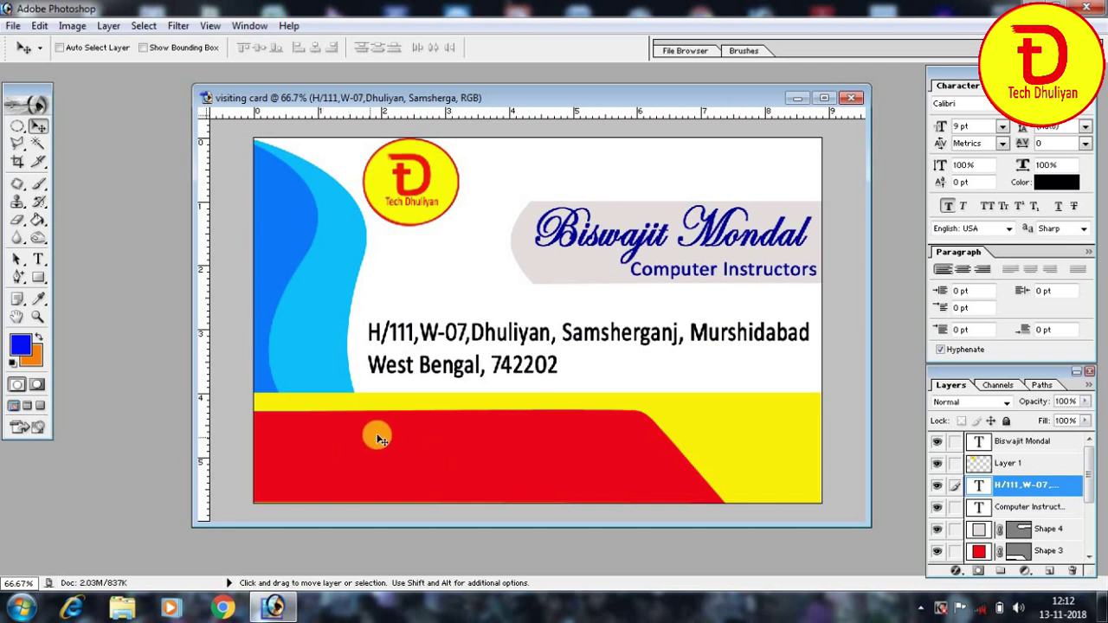
Select the Custom Shape tool and load the All shapes library, replacing the current shapes.
{"action": "left_click", "coordinate": [37, 279]}
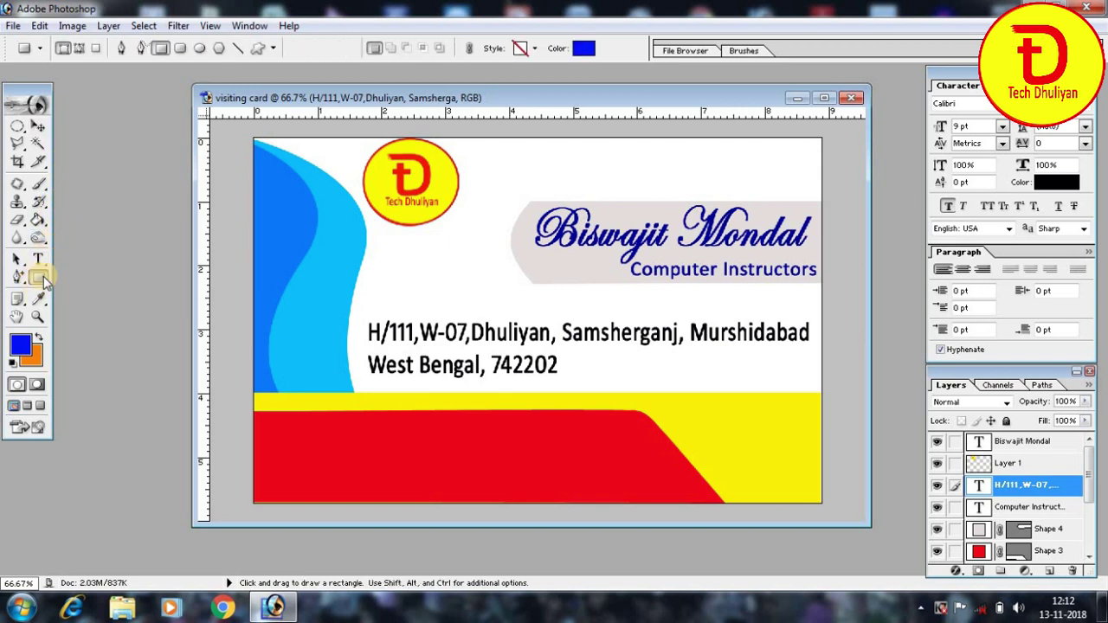
{"action": "left_click", "coordinate": [258, 50]}
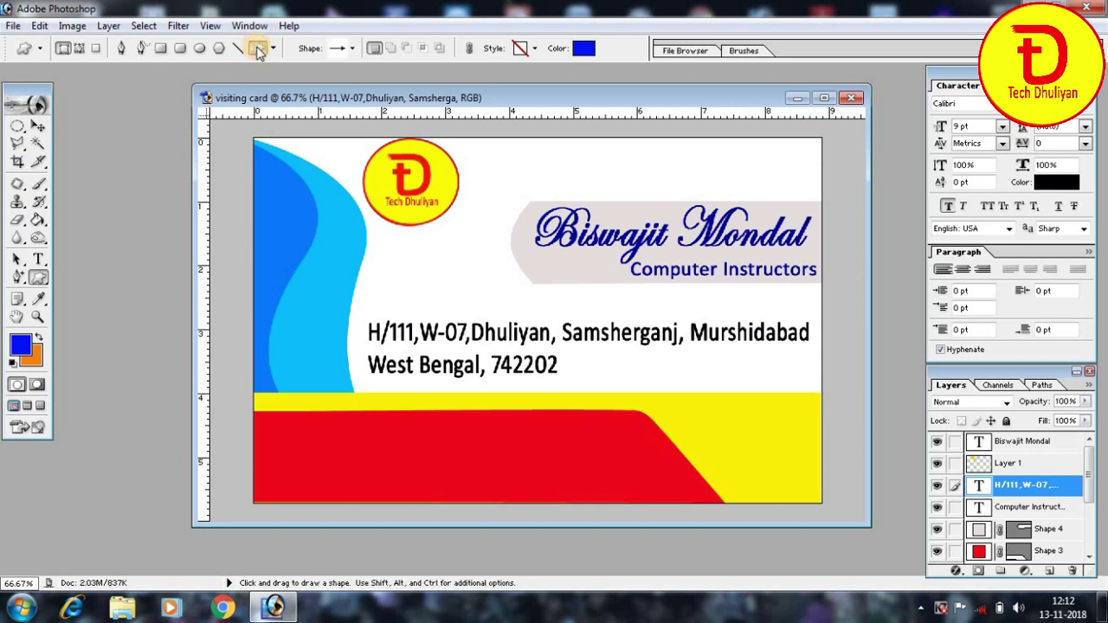
{"action": "left_click", "coordinate": [352, 49]}
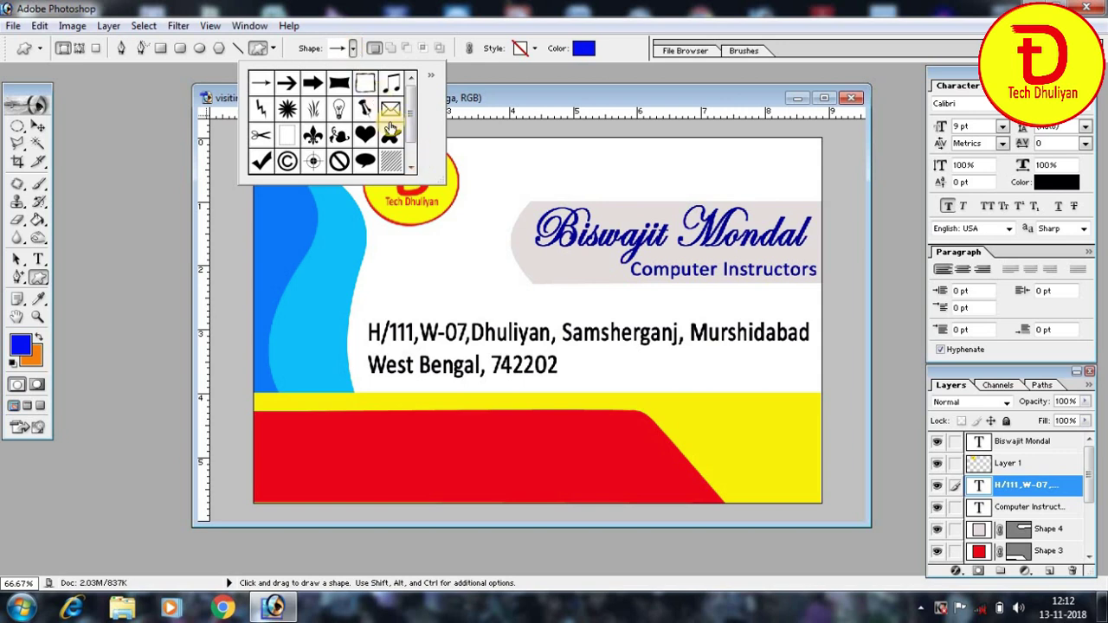
{"action": "left_click", "coordinate": [412, 167]}
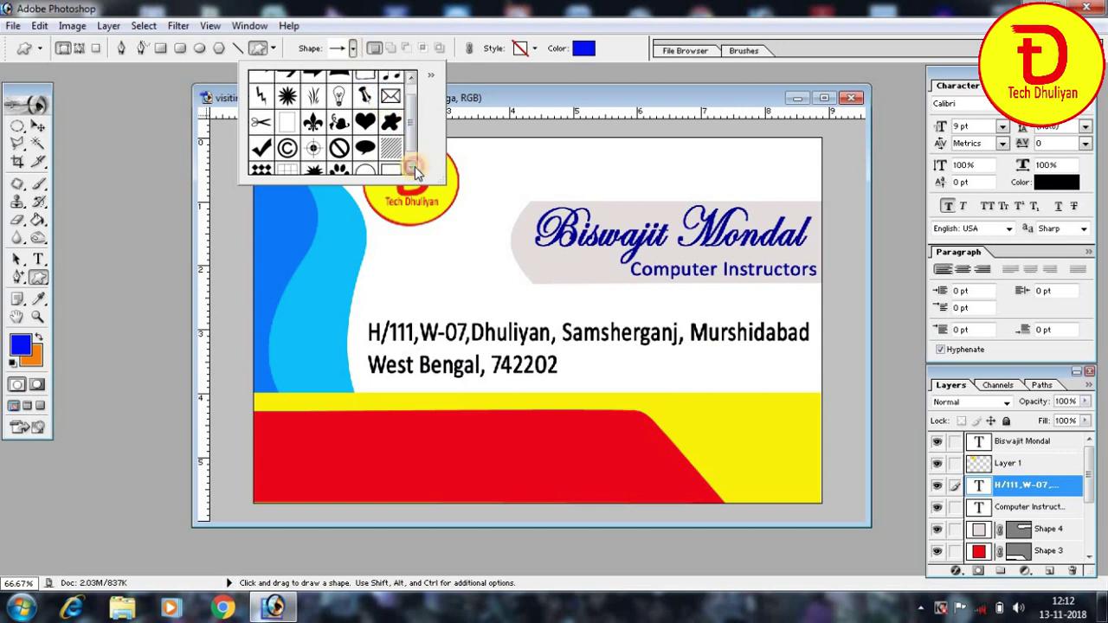
{"action": "left_click_drag", "start_coordinate": [413, 142], "coordinate": [412, 113]}
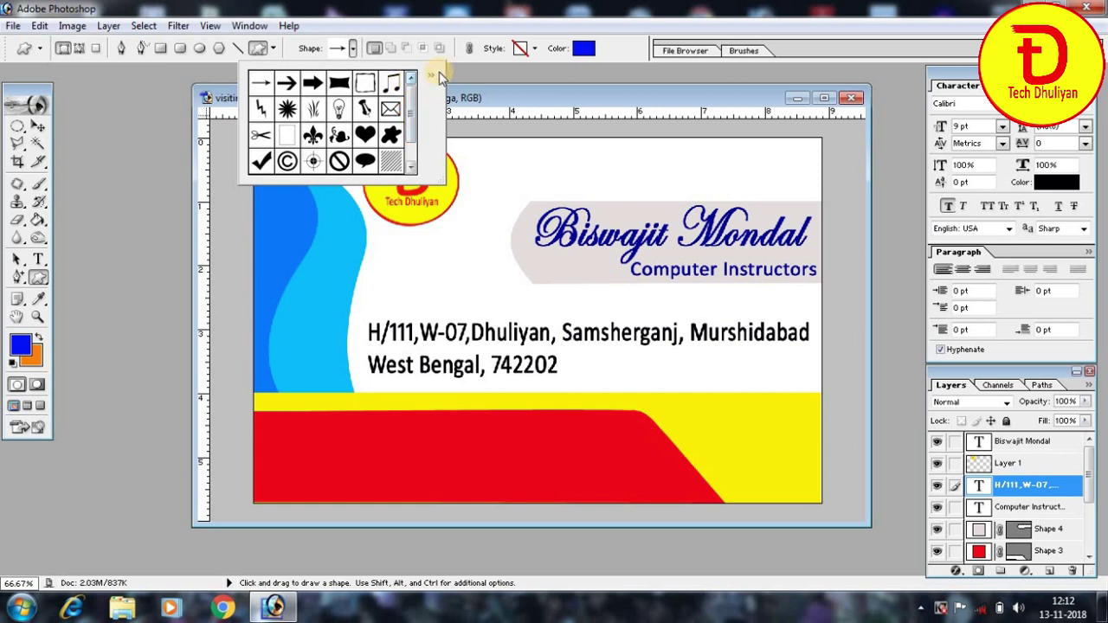
{"action": "left_click", "coordinate": [431, 76]}
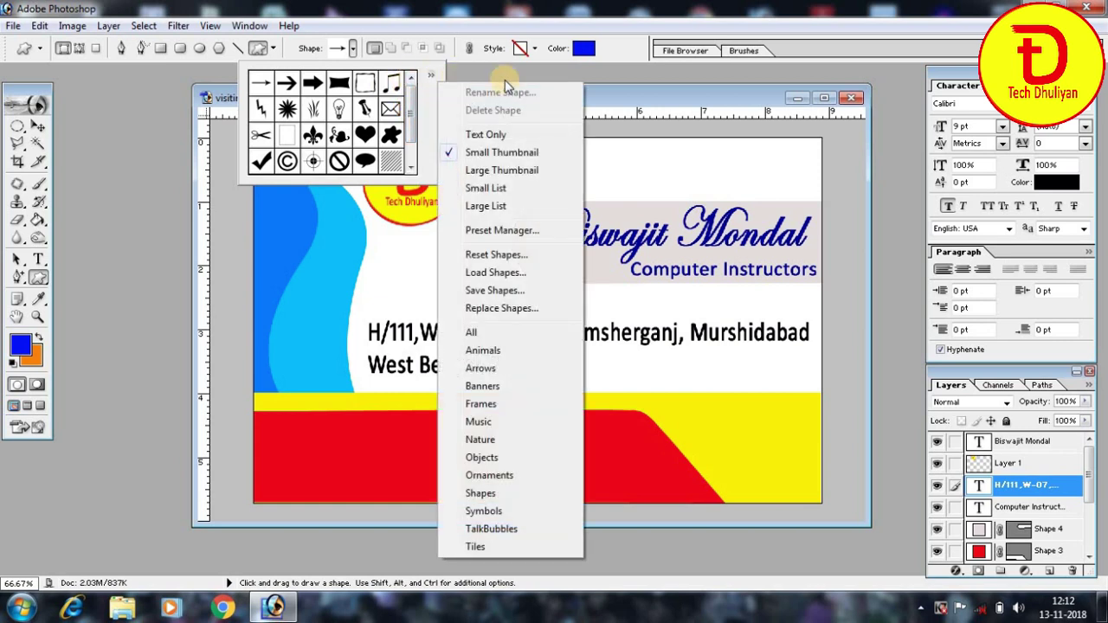
{"action": "left_click", "coordinate": [485, 325]}
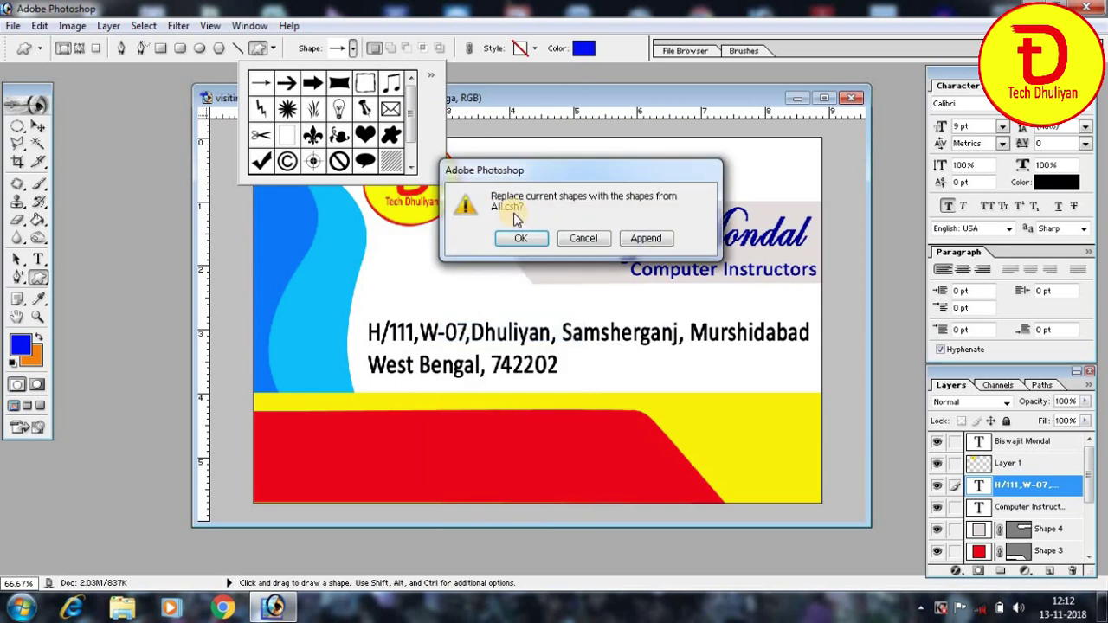
{"action": "left_click", "coordinate": [518, 238]}
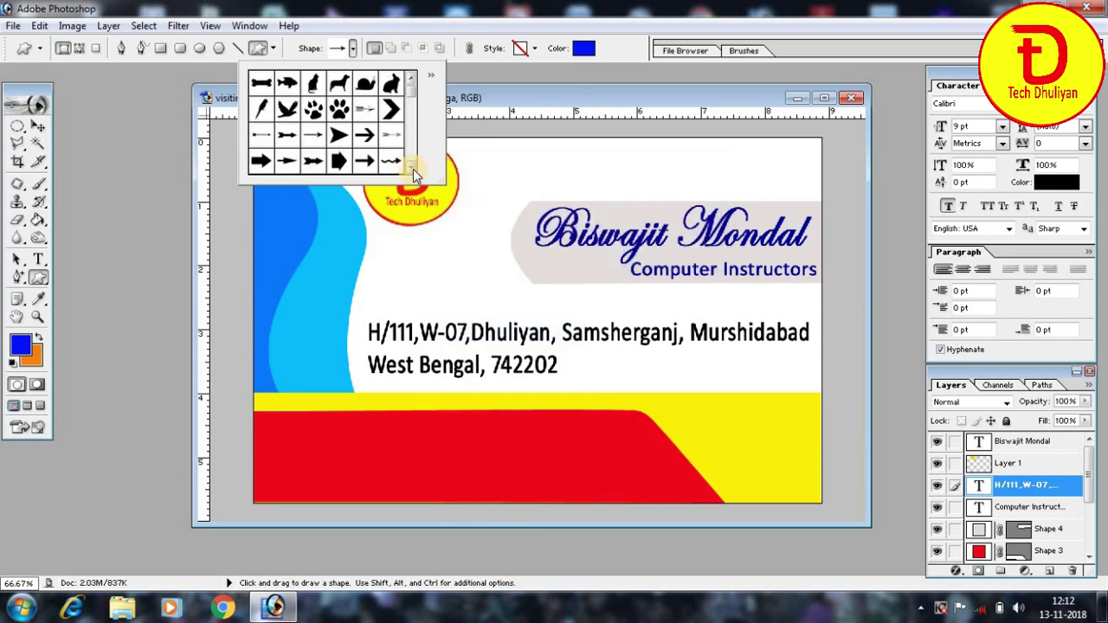
Scroll the shape picker and choose the telephone shape.
{"action": "left_click_drag", "start_coordinate": [413, 169], "coordinate": [413, 168]}
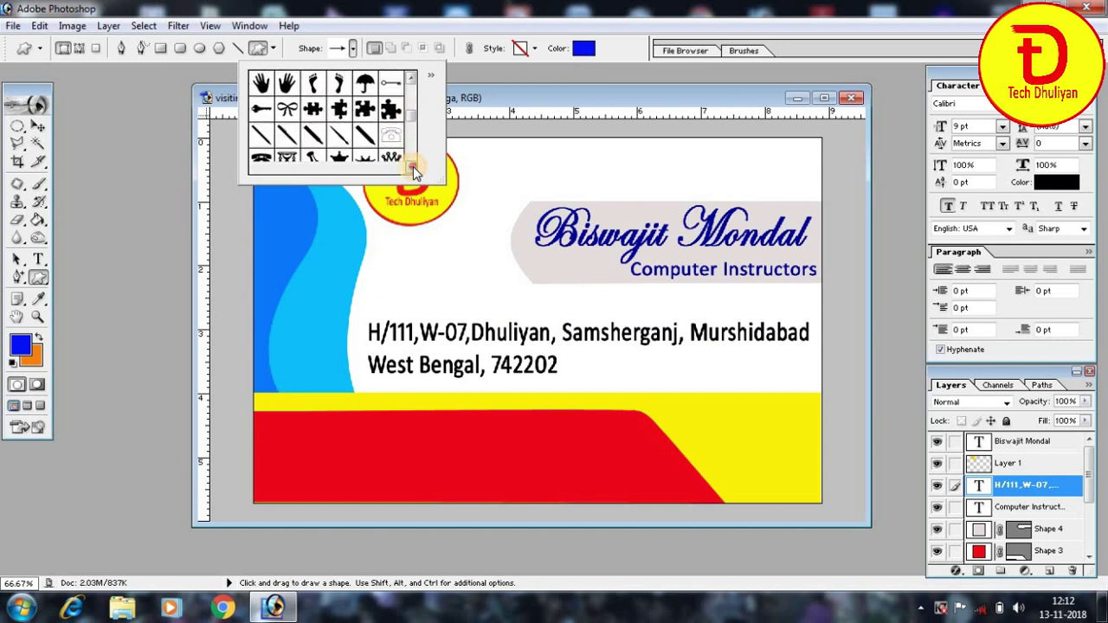
{"action": "left_click_drag", "start_coordinate": [413, 168], "coordinate": [412, 169]}
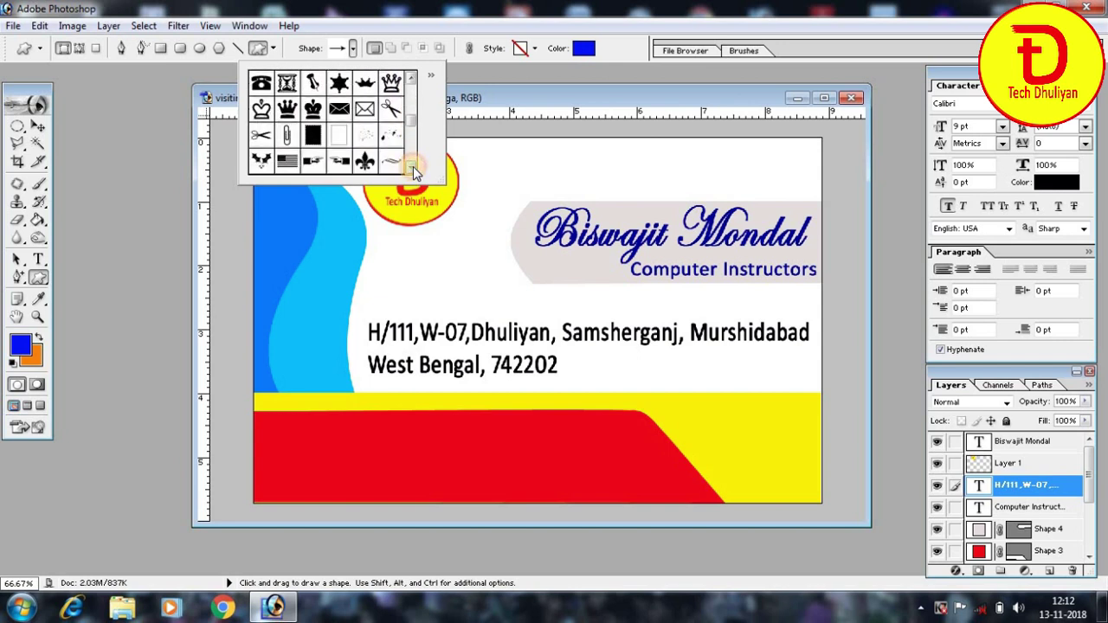
{"action": "left_click", "coordinate": [411, 78]}
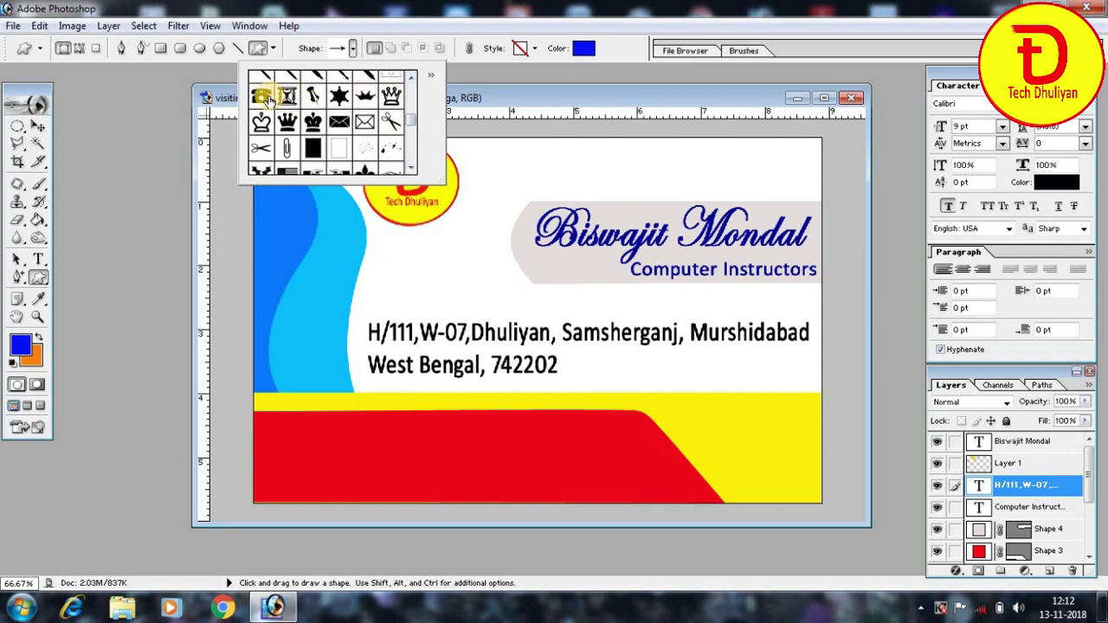
{"action": "left_click", "coordinate": [261, 97]}
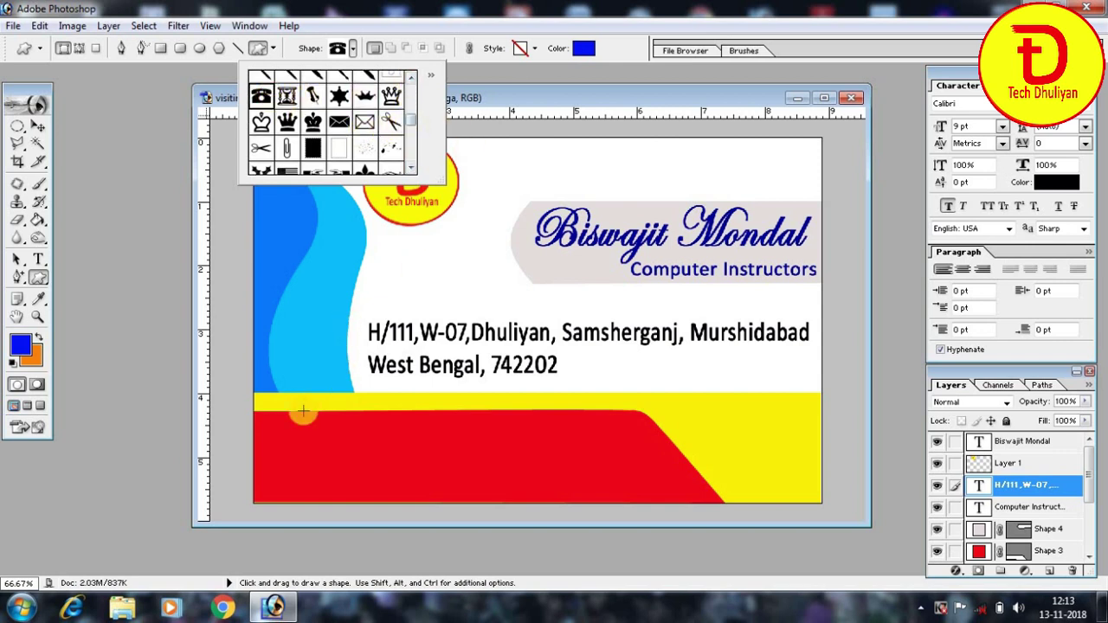
Draw the telephone shape at the red bar's left end and fill it cyan 06DEF8.
{"action": "left_click_drag", "start_coordinate": [266, 430], "coordinate": [284, 444]}
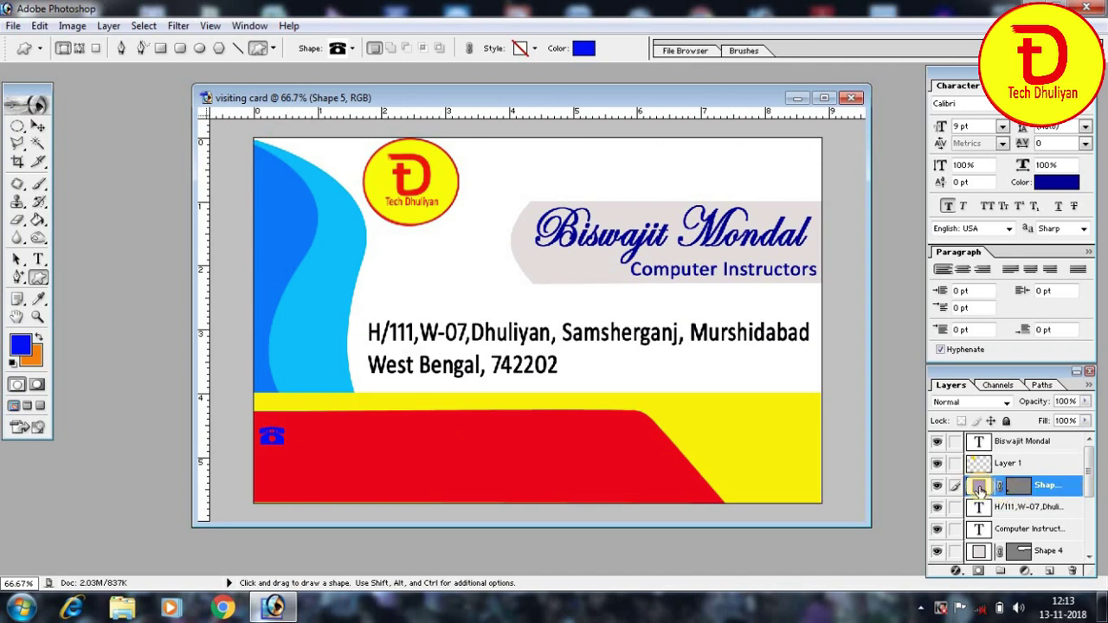
{"action": "double_click", "coordinate": [979, 489]}
{"action": "left_click_drag", "start_coordinate": [715, 248], "coordinate": [642, 238]}
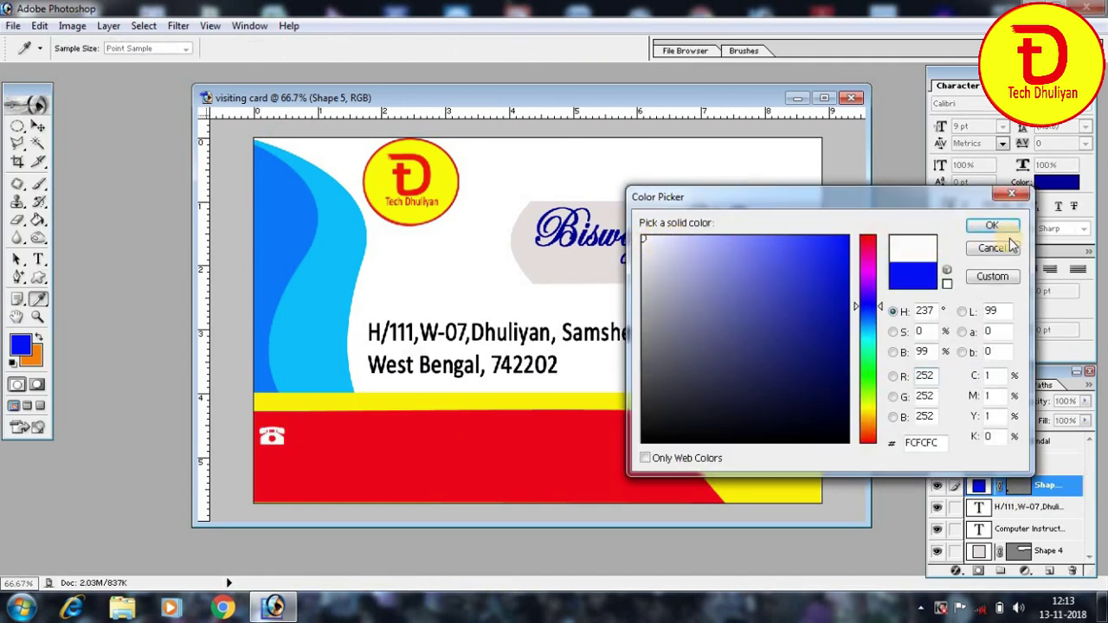
{"action": "left_click", "coordinate": [869, 410]}
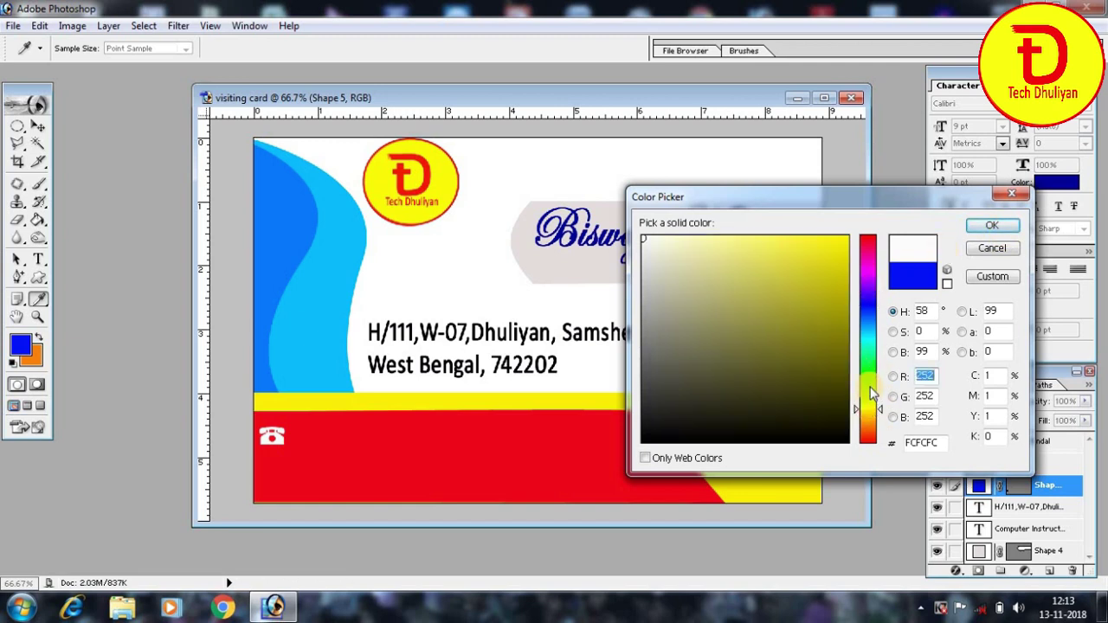
{"action": "left_click", "coordinate": [868, 334]}
{"action": "left_click", "coordinate": [843, 241]}
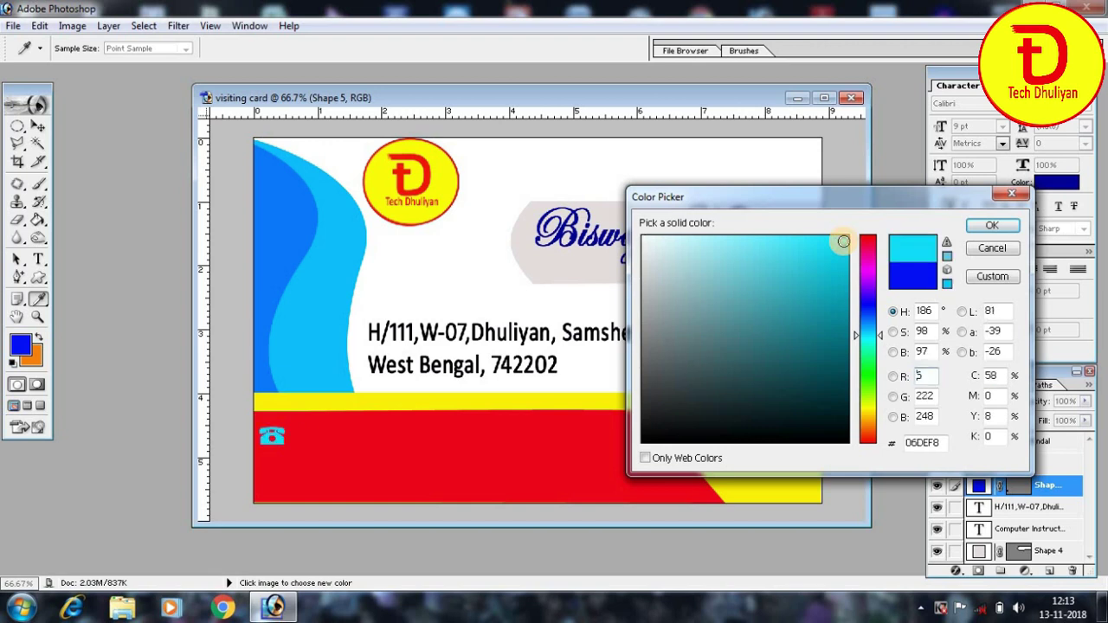
{"action": "key", "text": "Return"}
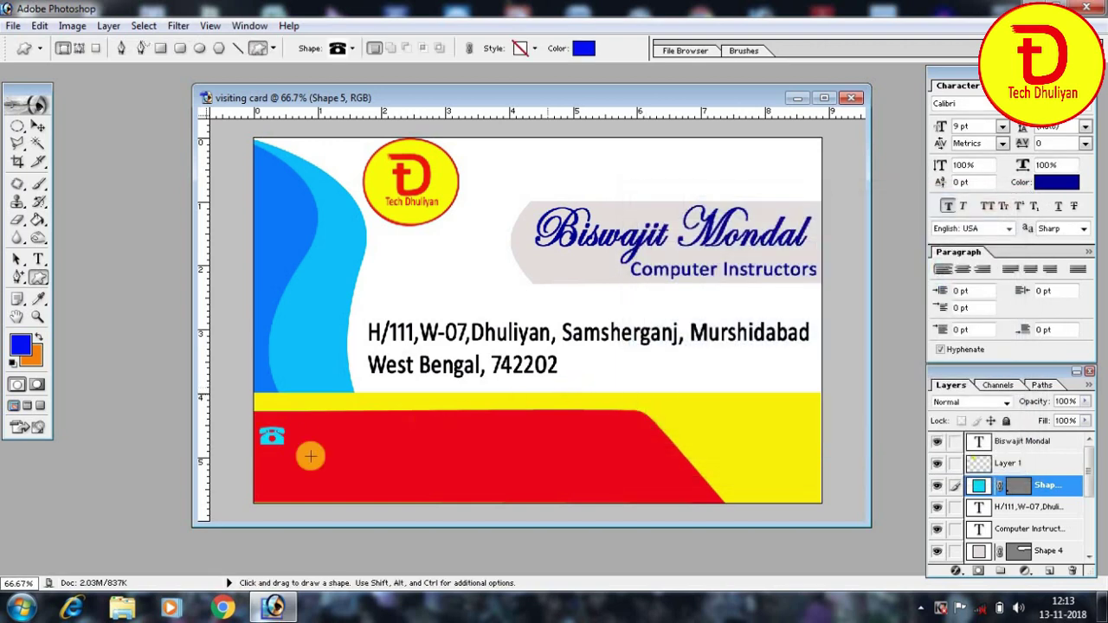
{"action": "left_click", "coordinate": [36, 143]}
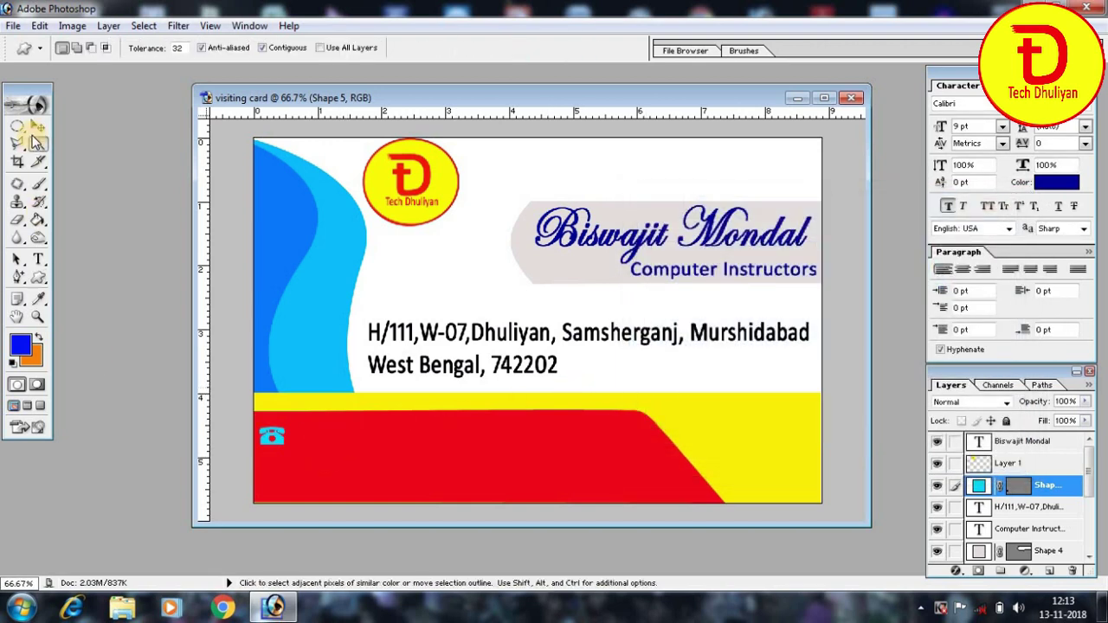
{"action": "left_click", "coordinate": [36, 127]}
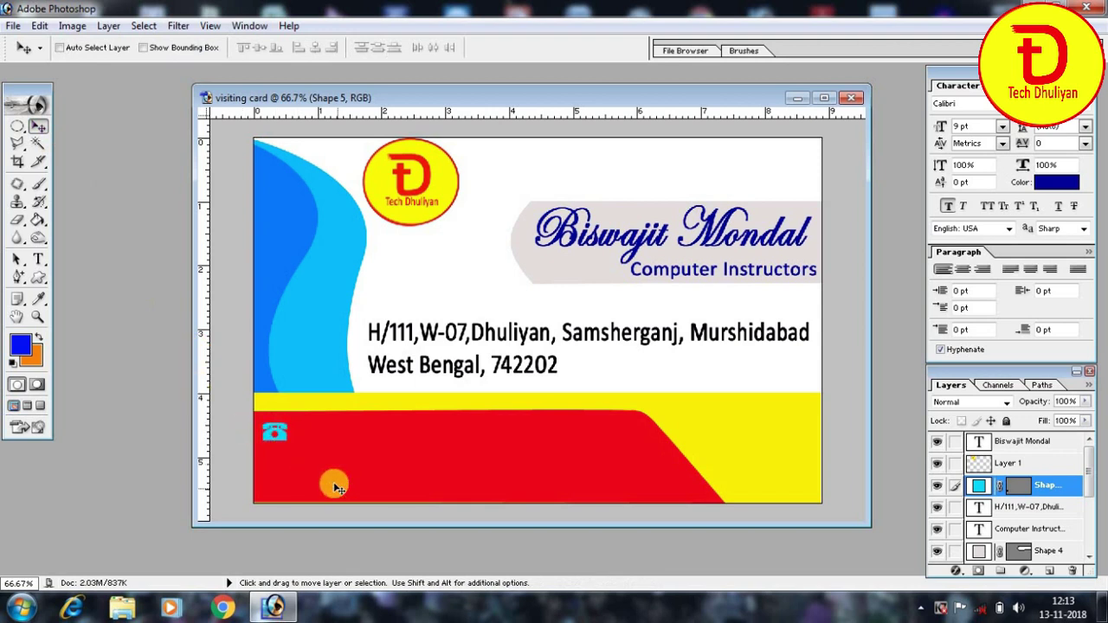
Open whatsapp-1 from E:\dtp\Clipart for DTP\Shapes as a separate document.
{"action": "double_click", "coordinate": [153, 430]}
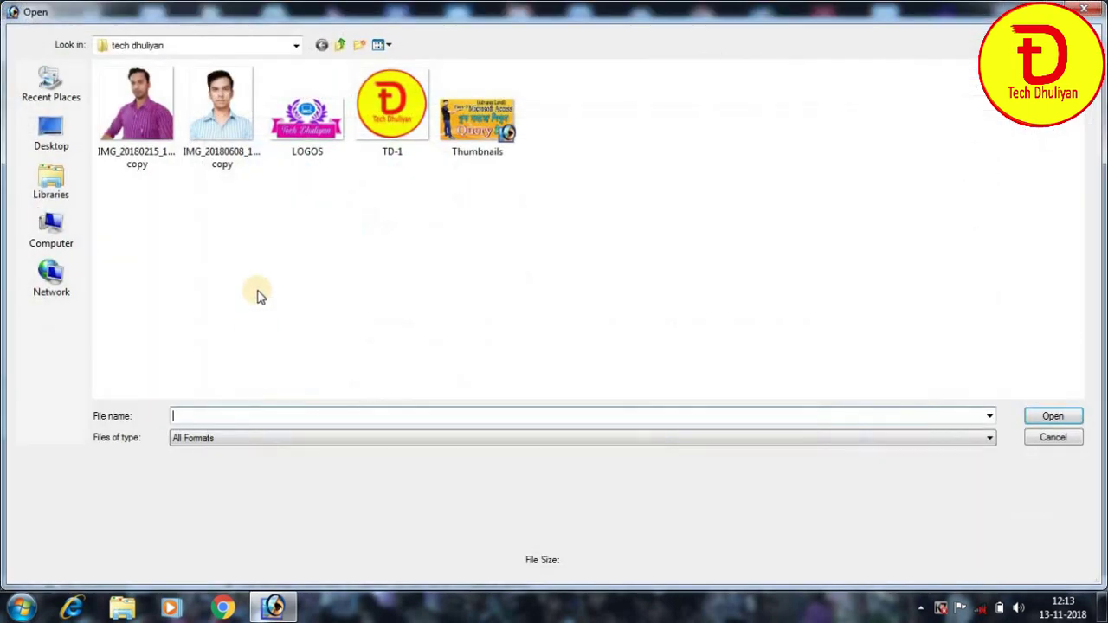
{"action": "left_click", "coordinate": [51, 134]}
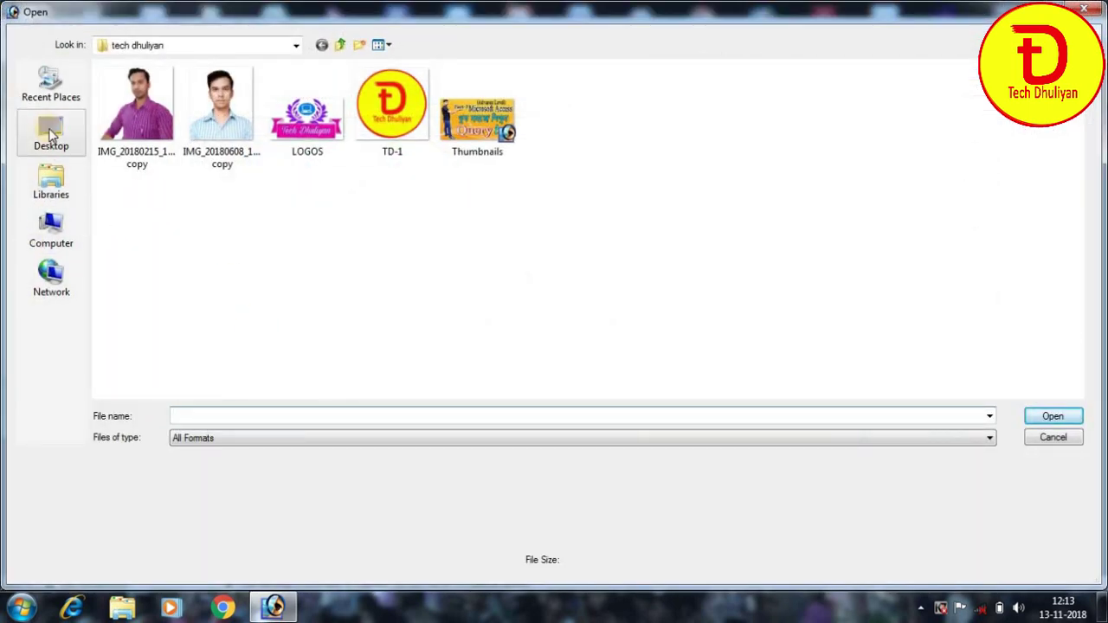
{"action": "left_click", "coordinate": [57, 232]}
{"action": "double_click", "coordinate": [549, 107]}
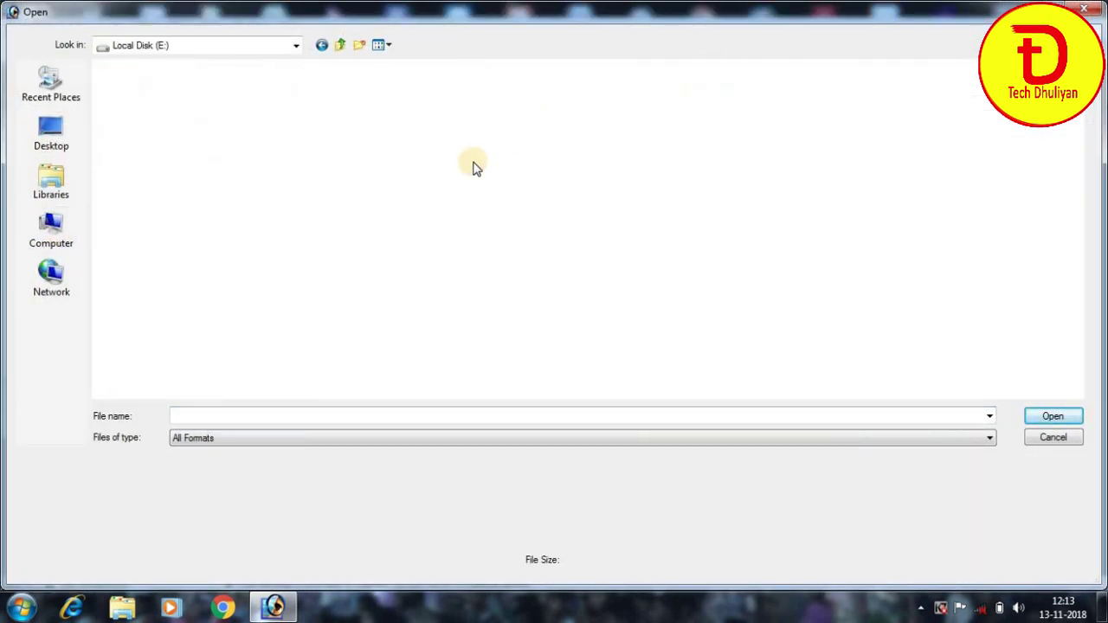
{"action": "double_click", "coordinate": [251, 114]}
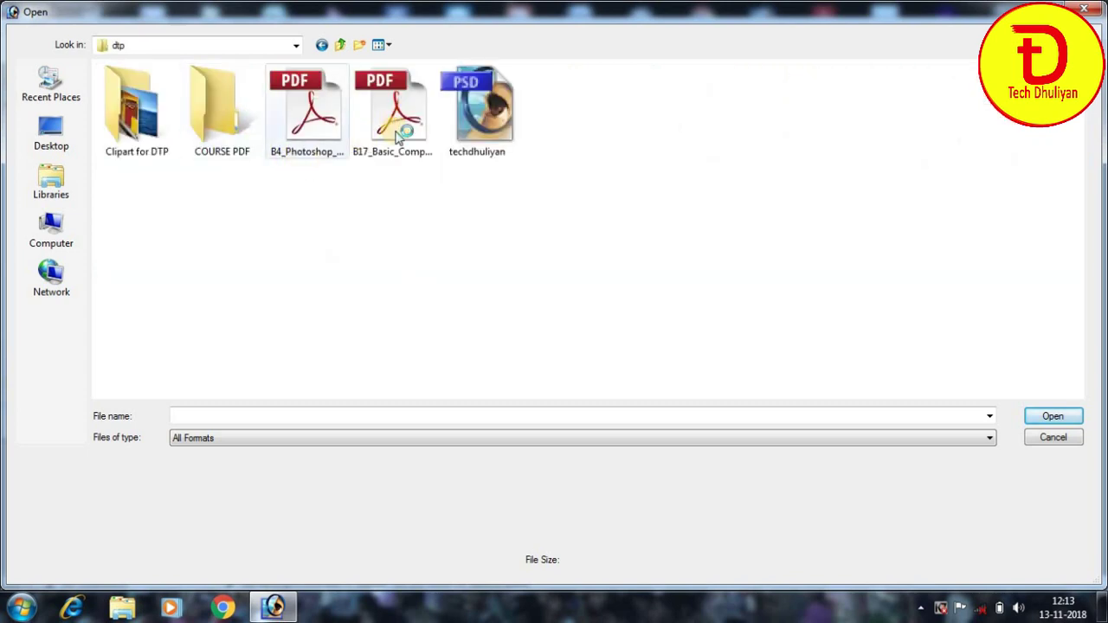
{"action": "double_click", "coordinate": [160, 121]}
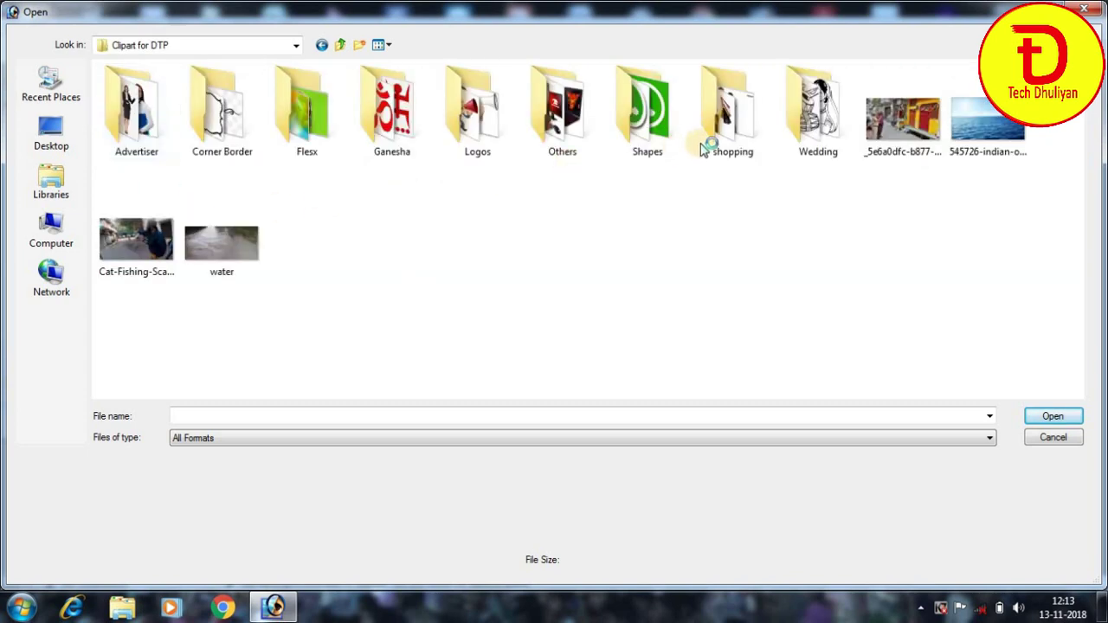
{"action": "double_click", "coordinate": [655, 131]}
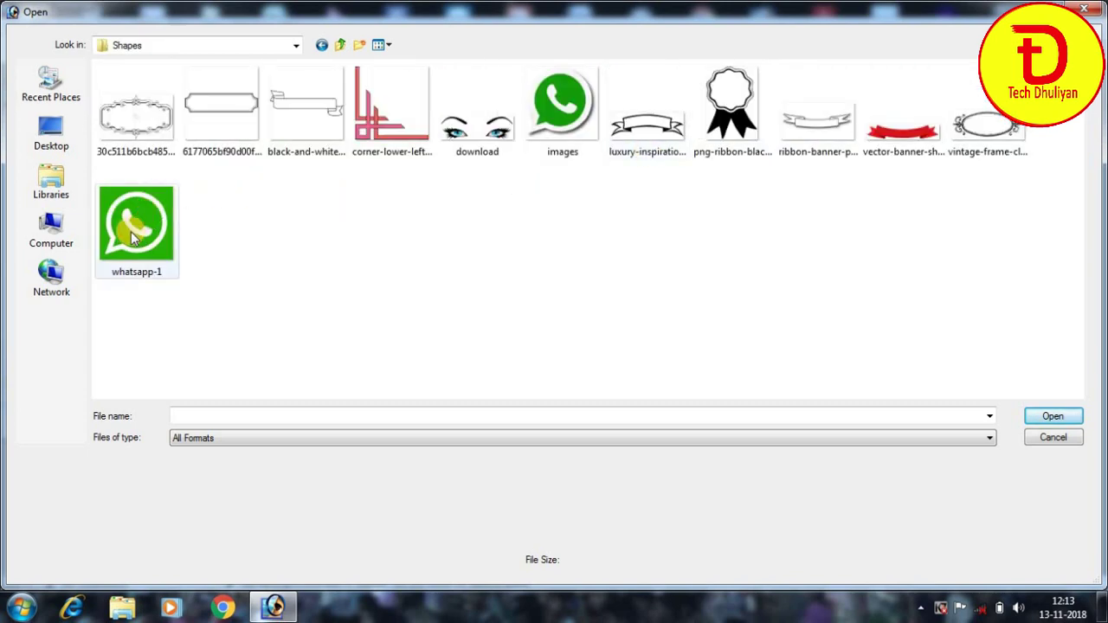
{"action": "left_click", "coordinate": [129, 238]}
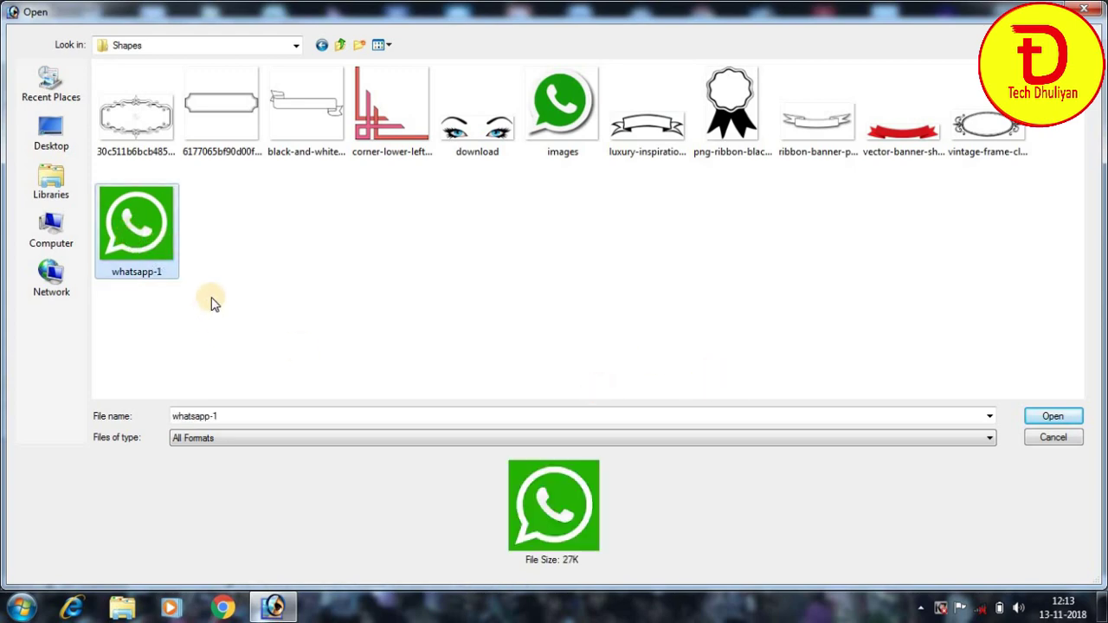
{"action": "left_click", "coordinate": [1071, 419]}
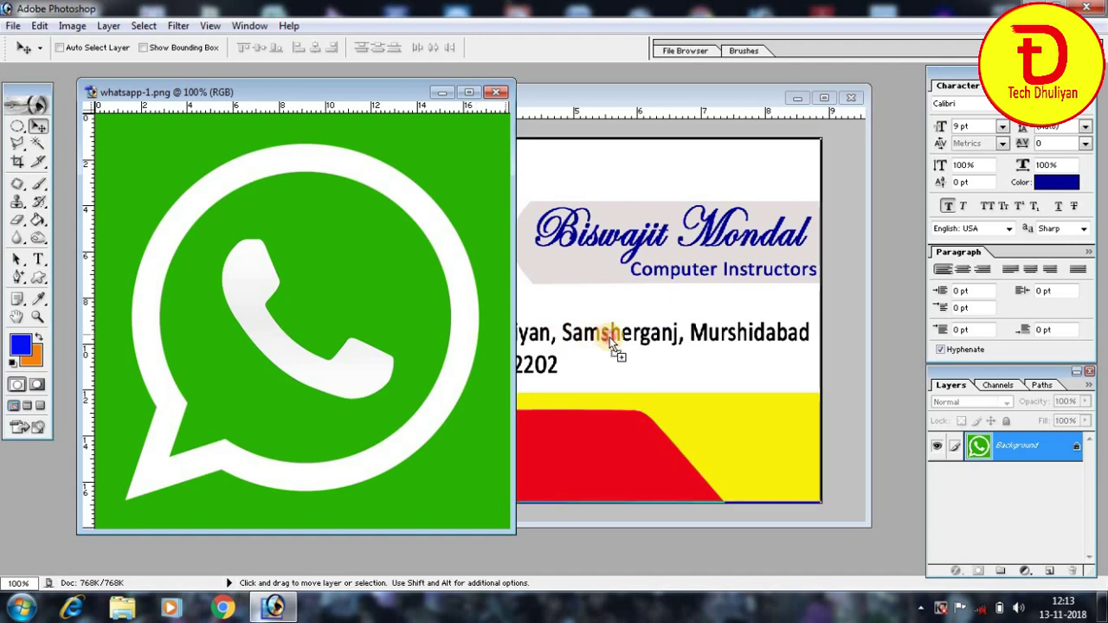
Copy the WhatsApp image onto the card, shrink it to icon size and place it below the telephone.
{"action": "mouse_move", "coordinate": [486, 333]}
{"action": "left_mouse_down"}
{"action": "mouse_move", "coordinate": [613, 346]}
{"action": "mouse_move", "coordinate": [440, 359]}
{"action": "left_mouse_up"}
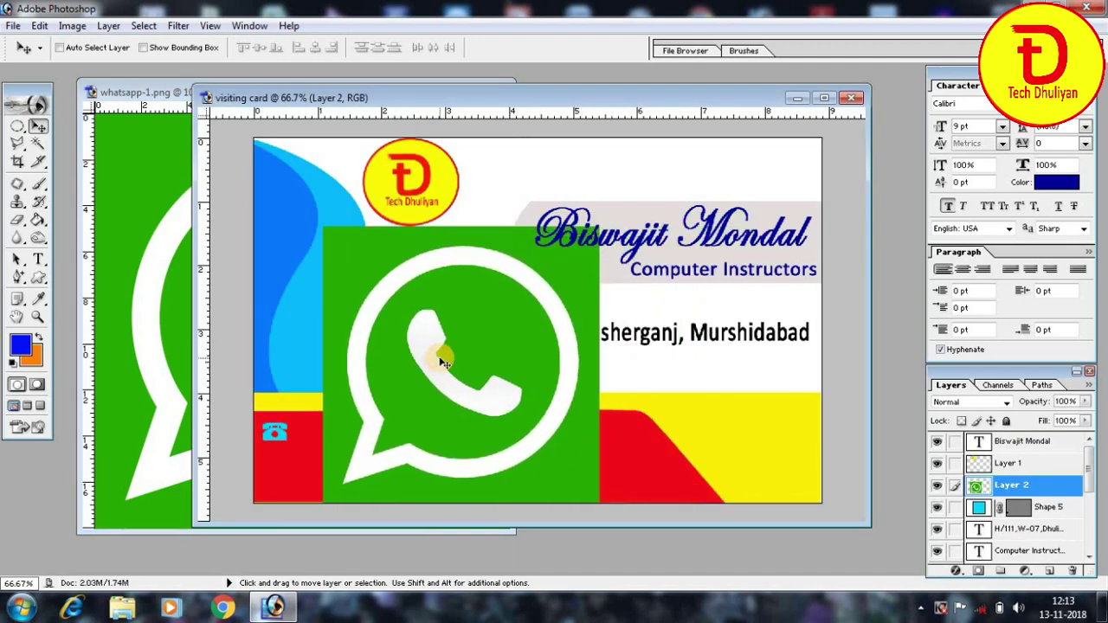
{"action": "key", "text": "ctrl+t"}
{"action": "left_click_drag", "start_coordinate": [598, 226], "coordinate": [354, 475]}
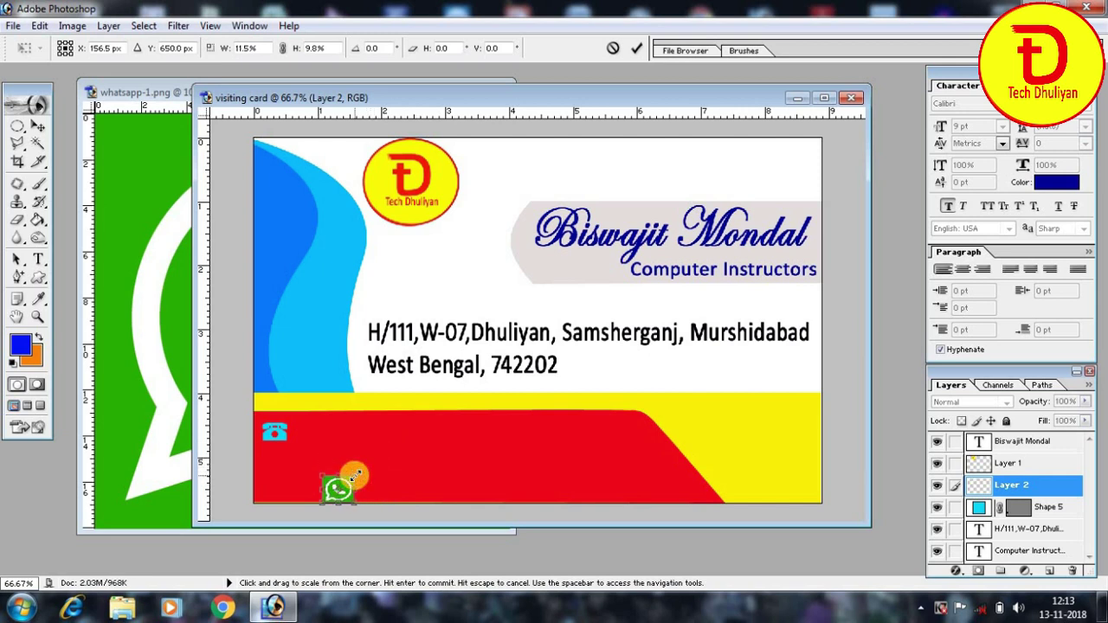
{"action": "key", "text": "Return"}
{"action": "left_click_drag", "start_coordinate": [341, 491], "coordinate": [277, 472]}
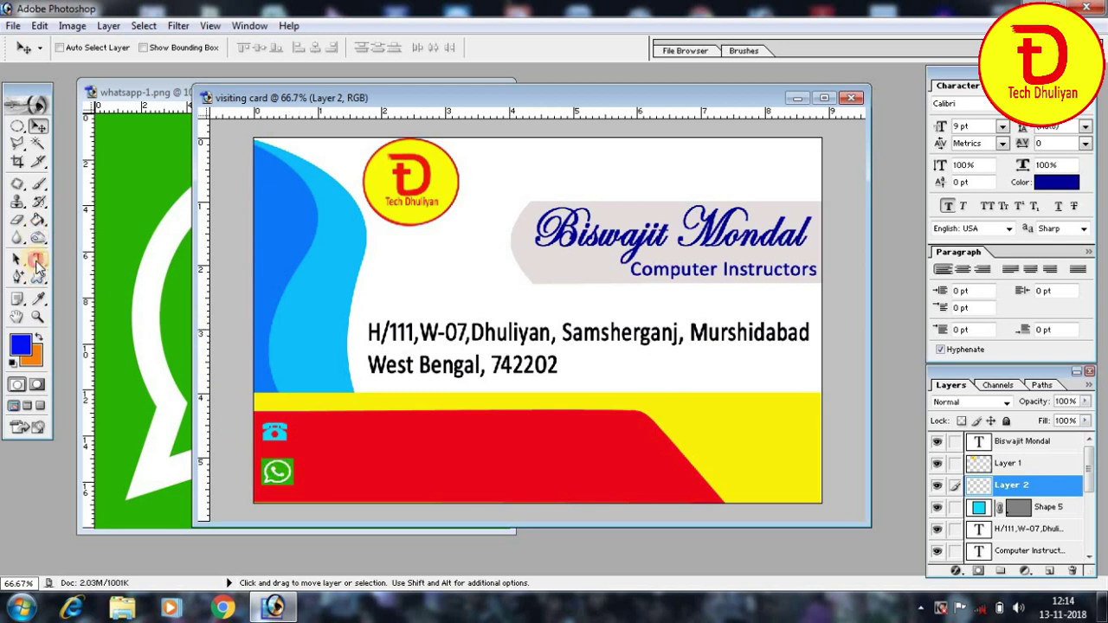
{"action": "left_click", "coordinate": [37, 259]}
Type +91 beside the telephone icon and change its colour to white.
{"action": "left_click", "coordinate": [307, 439]}
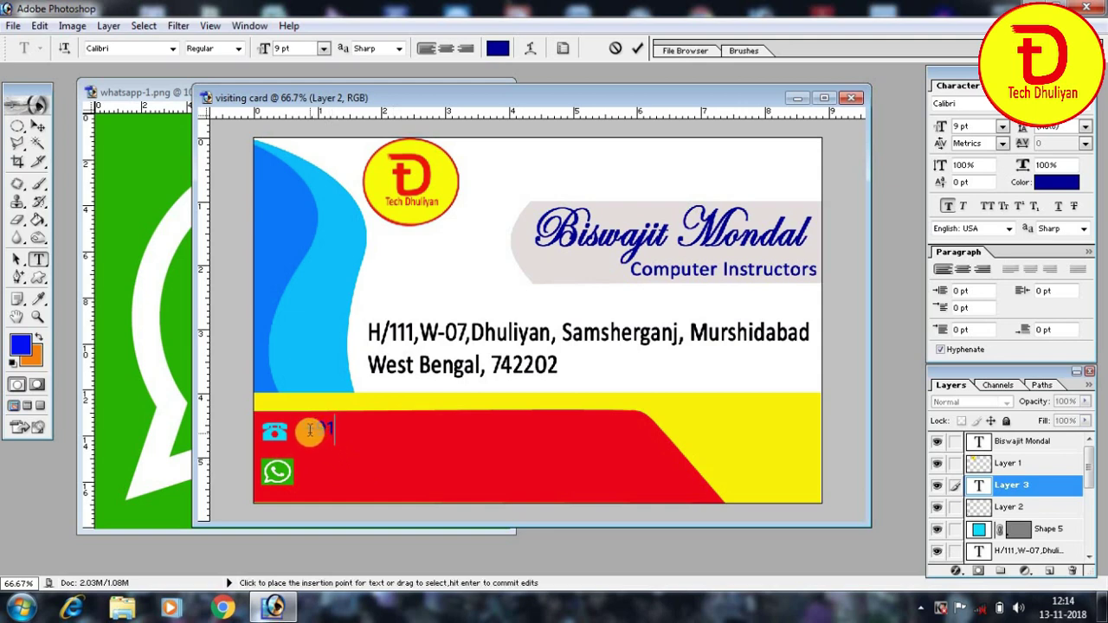
{"action": "left_click_drag", "start_coordinate": [305, 429], "coordinate": [342, 430]}
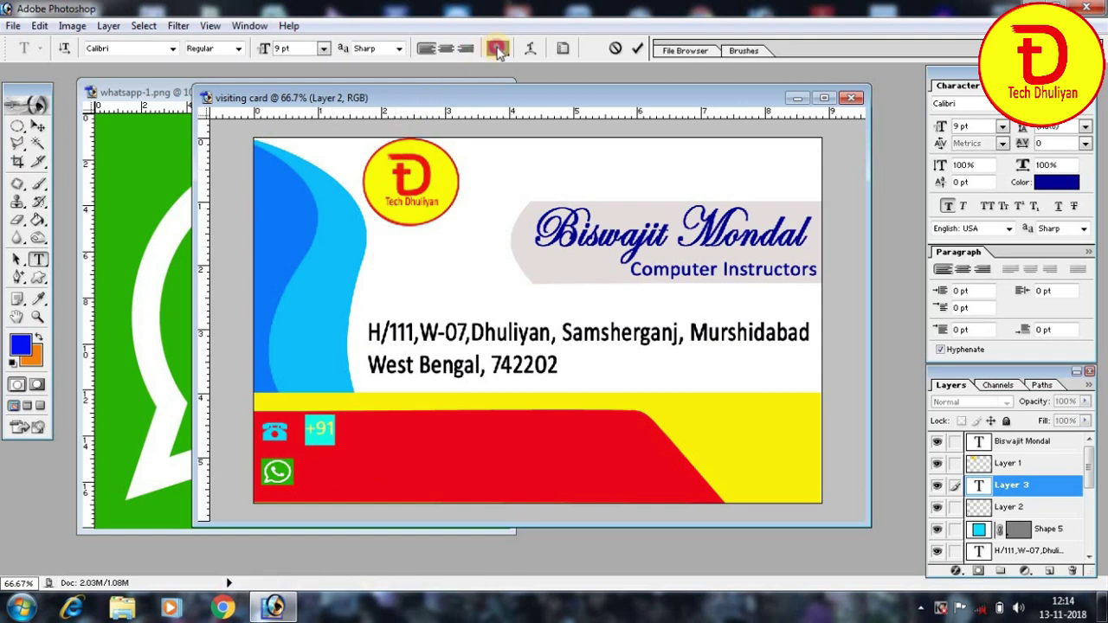
{"action": "left_click", "coordinate": [497, 47]}
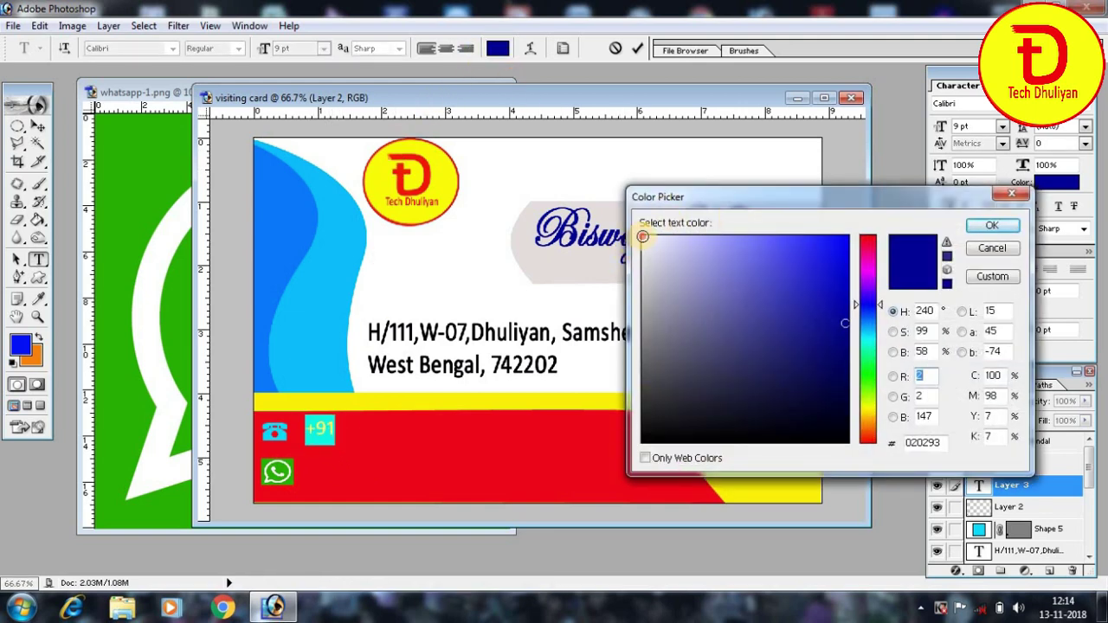
{"action": "left_click", "coordinate": [642, 236]}
{"action": "left_click", "coordinate": [987, 227]}
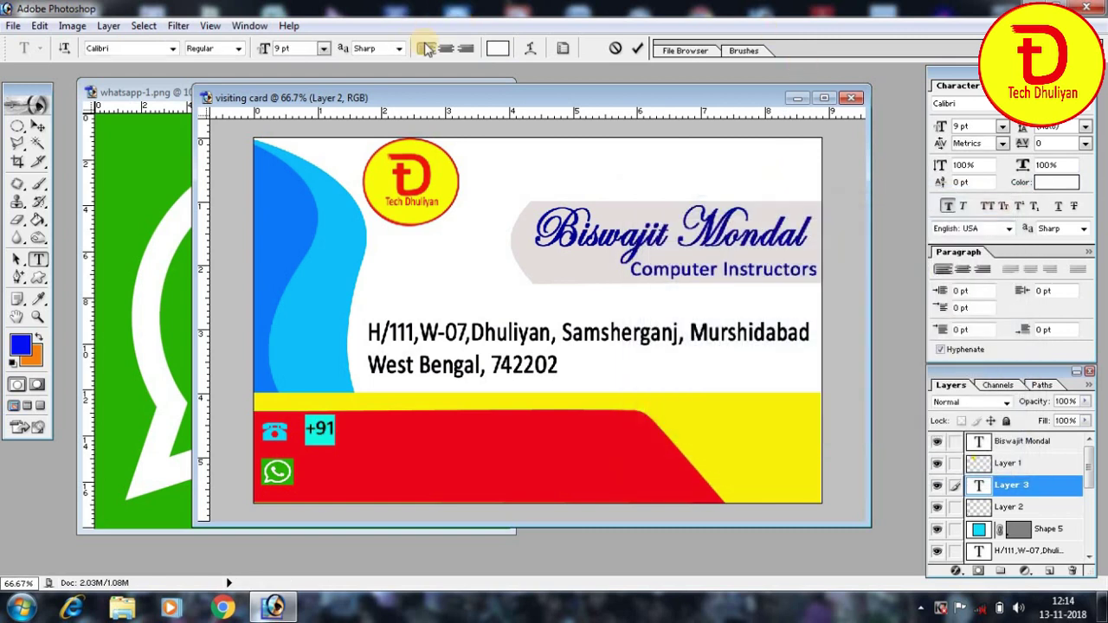
{"action": "left_click", "coordinate": [334, 440]}
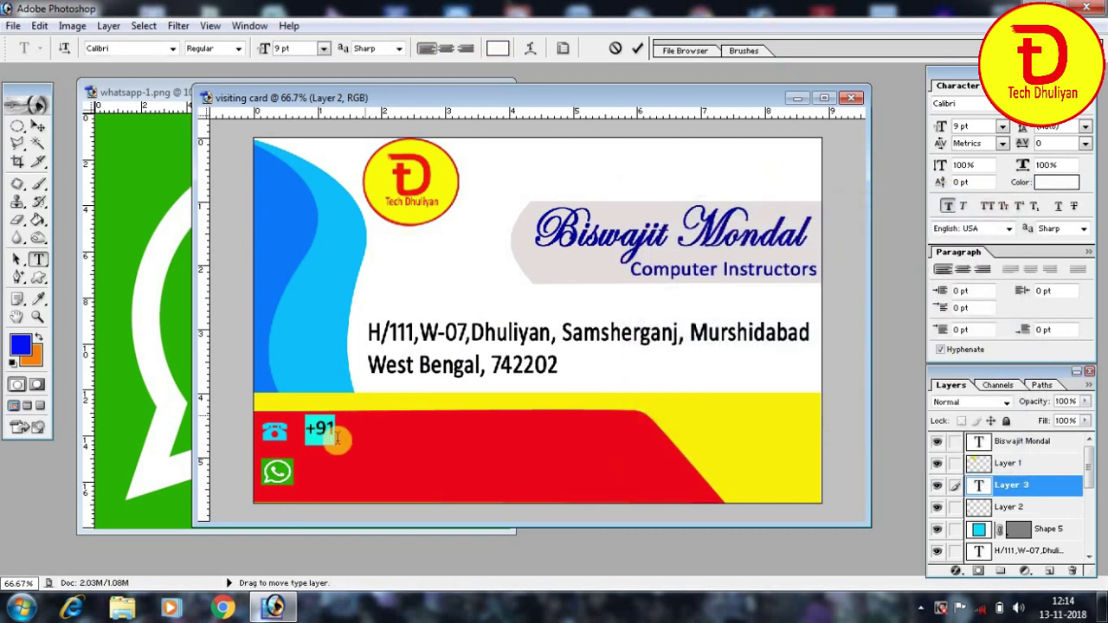
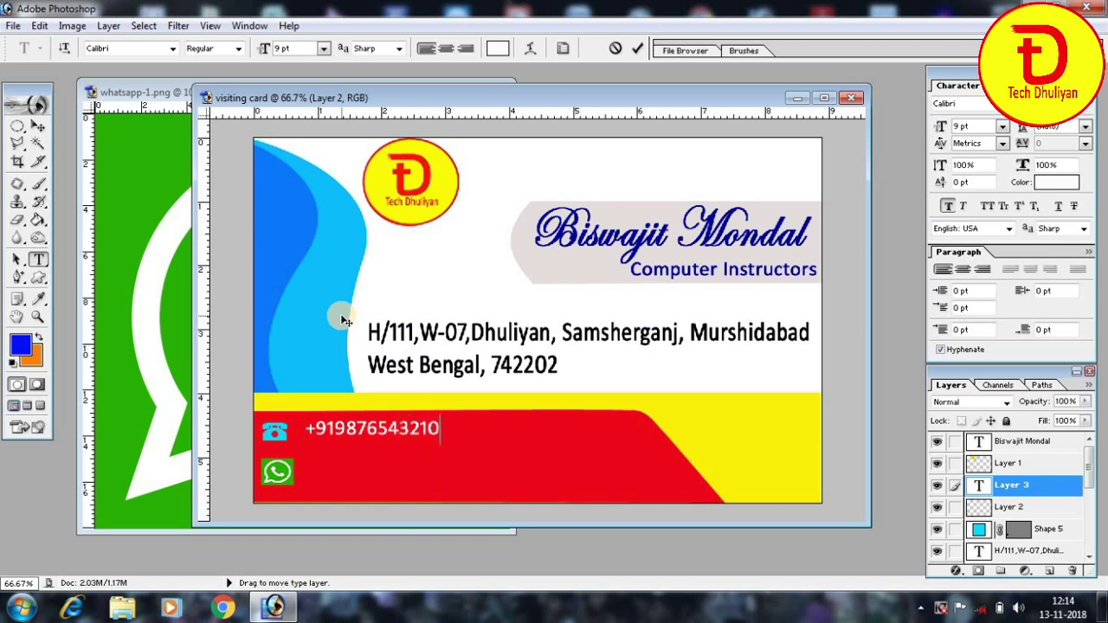
Nudge the existing phone number text slightly left and down.
{"action": "left_click", "coordinate": [496, 497]}
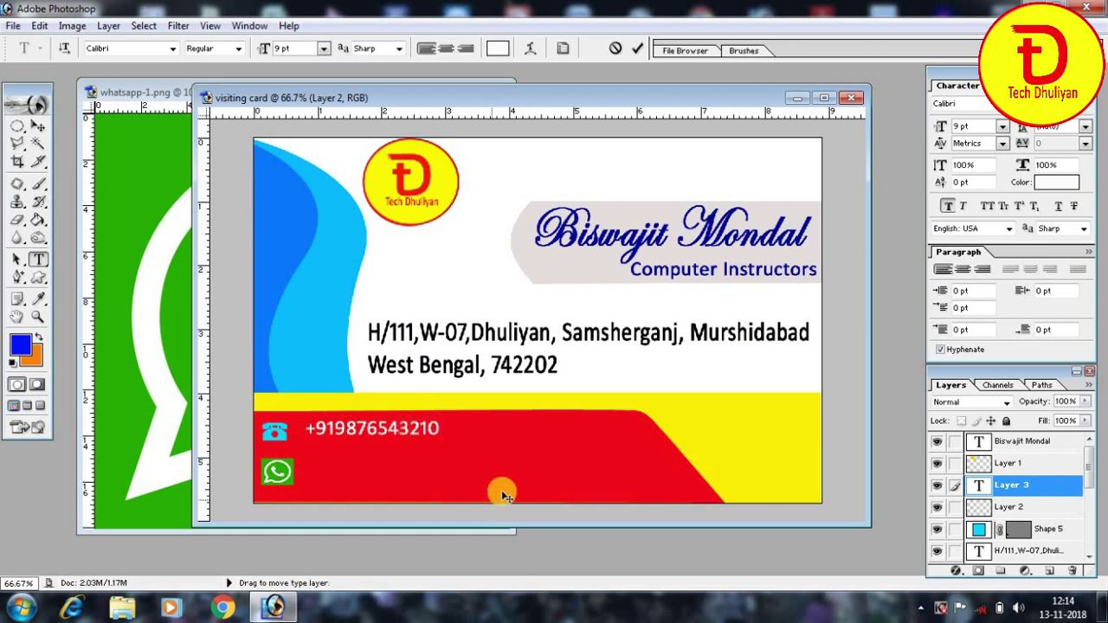
{"action": "left_click_drag", "start_coordinate": [415, 459], "coordinate": [413, 466]}
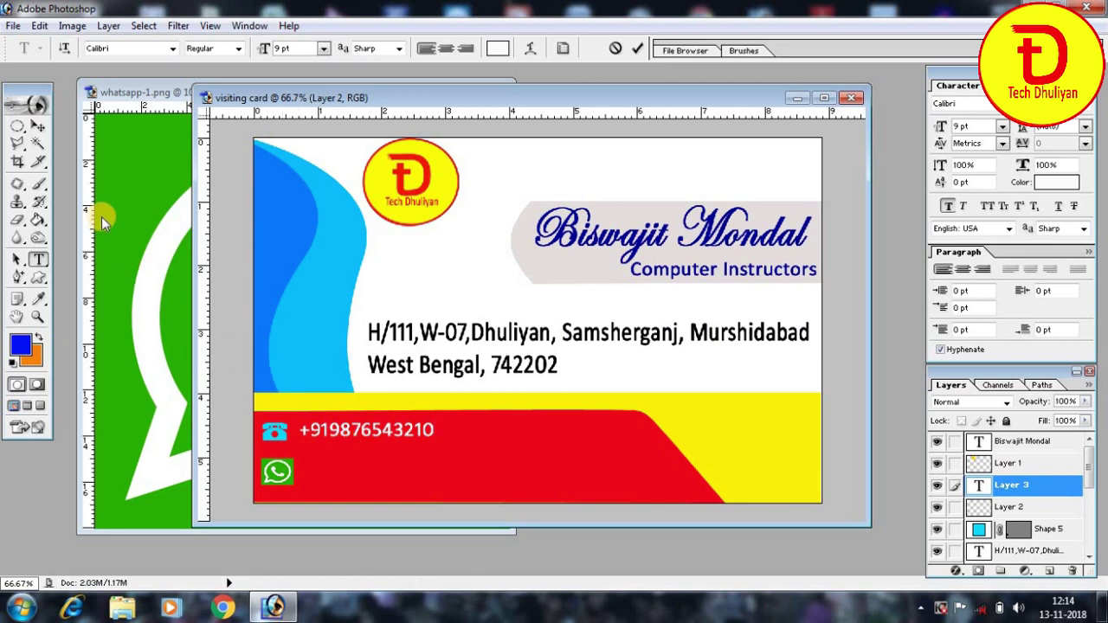
{"action": "left_click", "coordinate": [37, 127]}
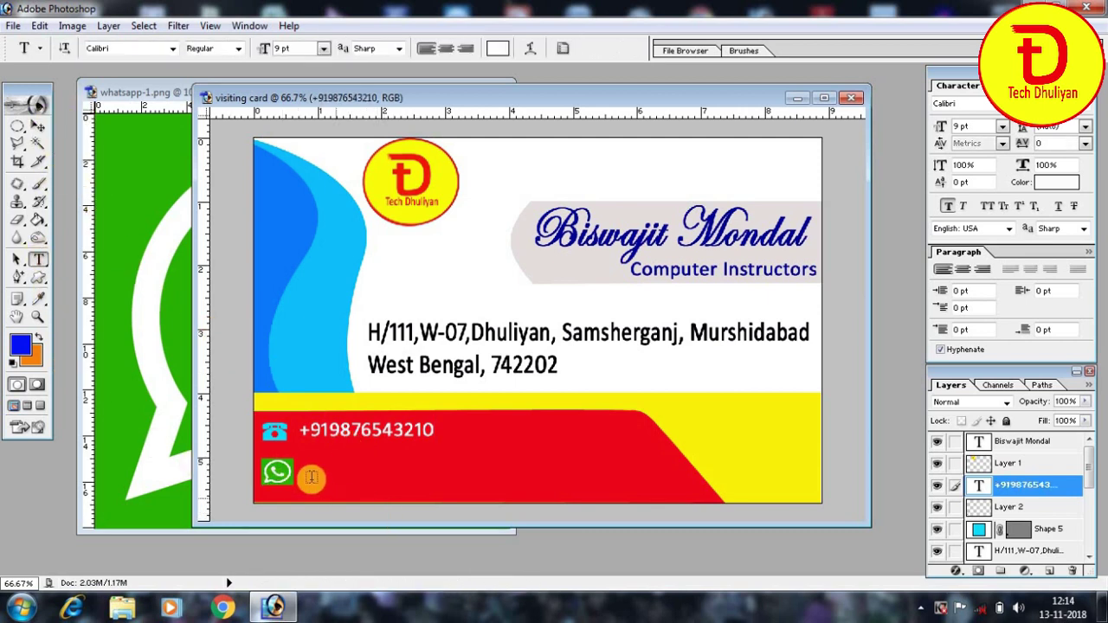
Type the WhatsApp number beside the WhatsApp icon and move it closer to the icon.
{"action": "left_click", "coordinate": [485, 481]}
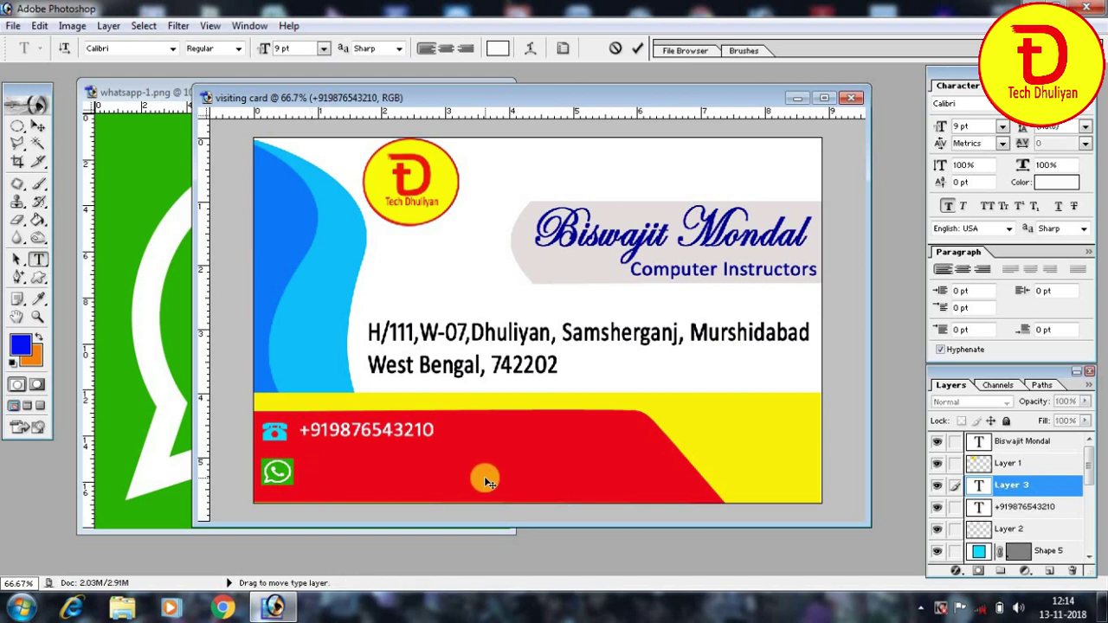
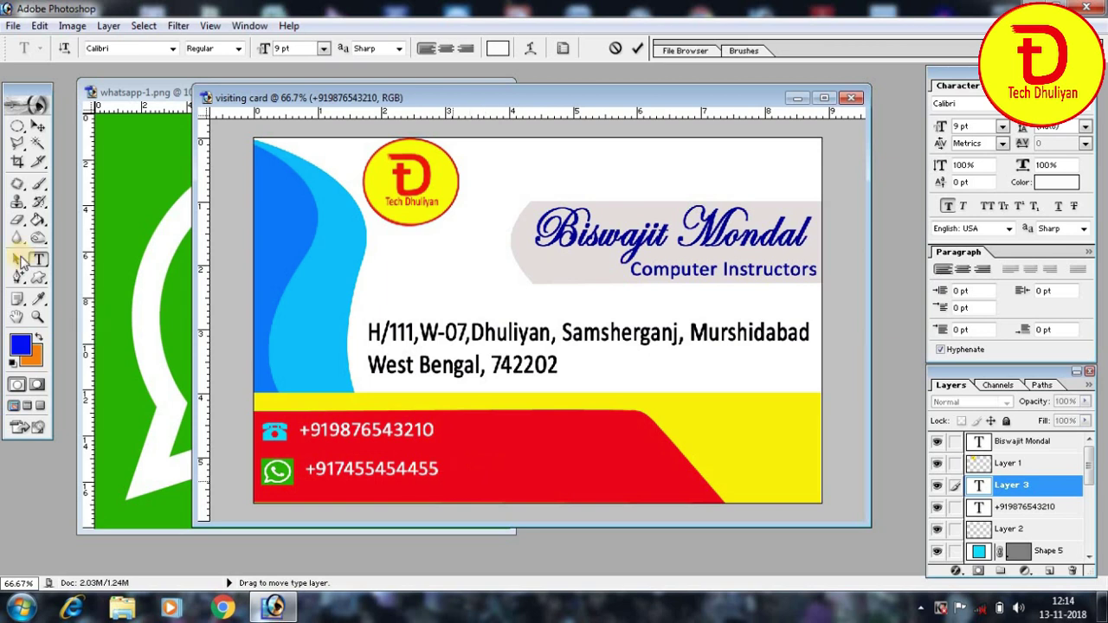
{"action": "left_click", "coordinate": [38, 125]}
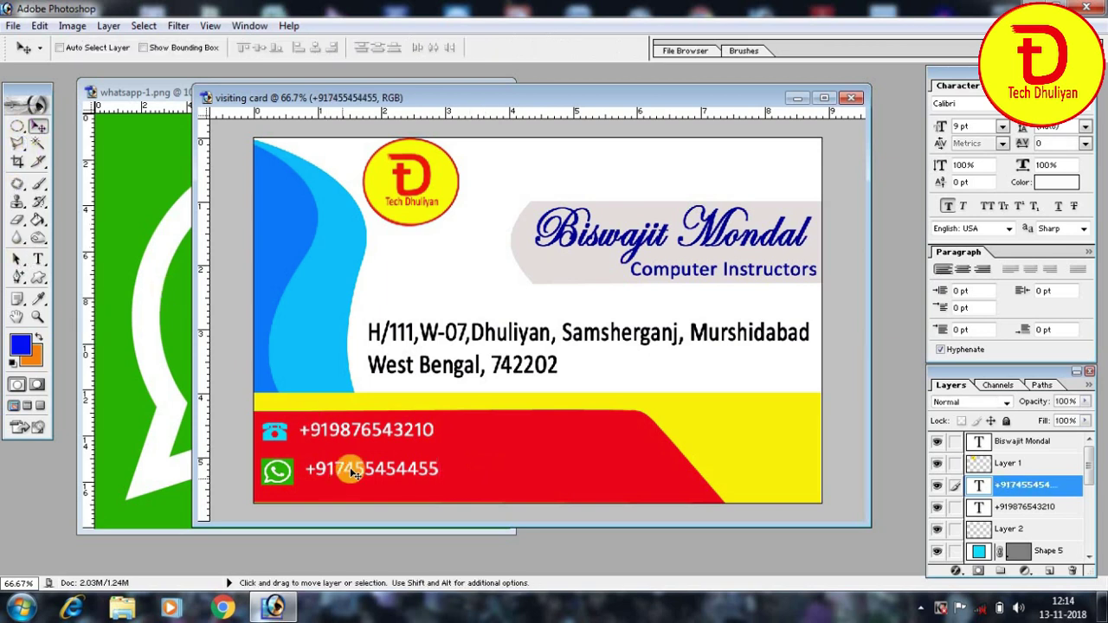
{"action": "left_click_drag", "start_coordinate": [353, 475], "coordinate": [344, 479]}
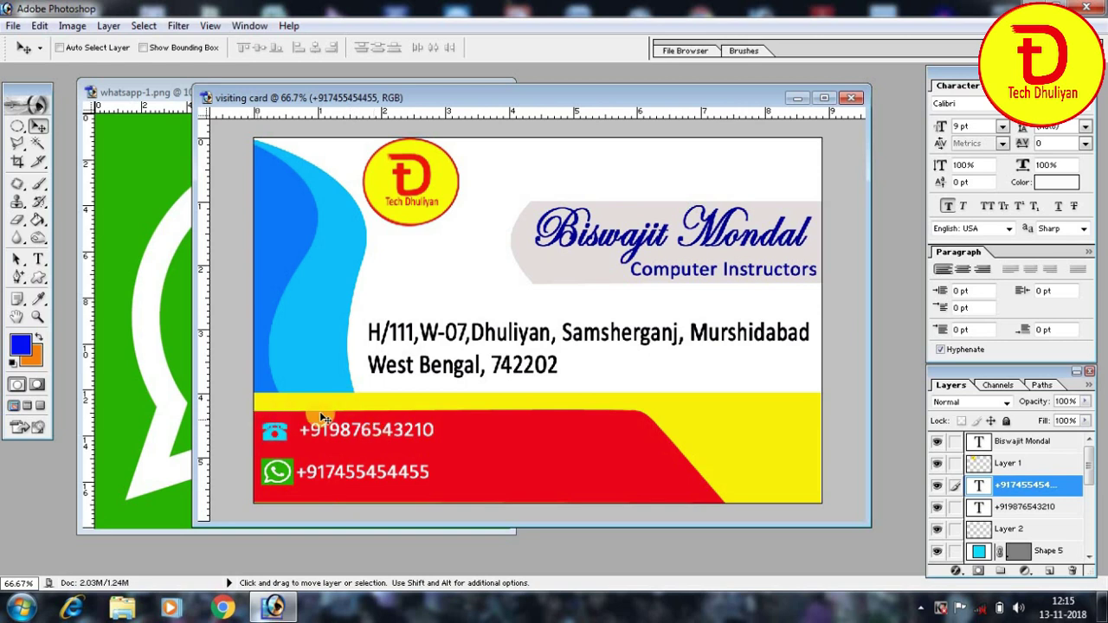
Select the first phone number's text layer and shift it slightly left.
{"action": "right_click", "coordinate": [354, 434]}
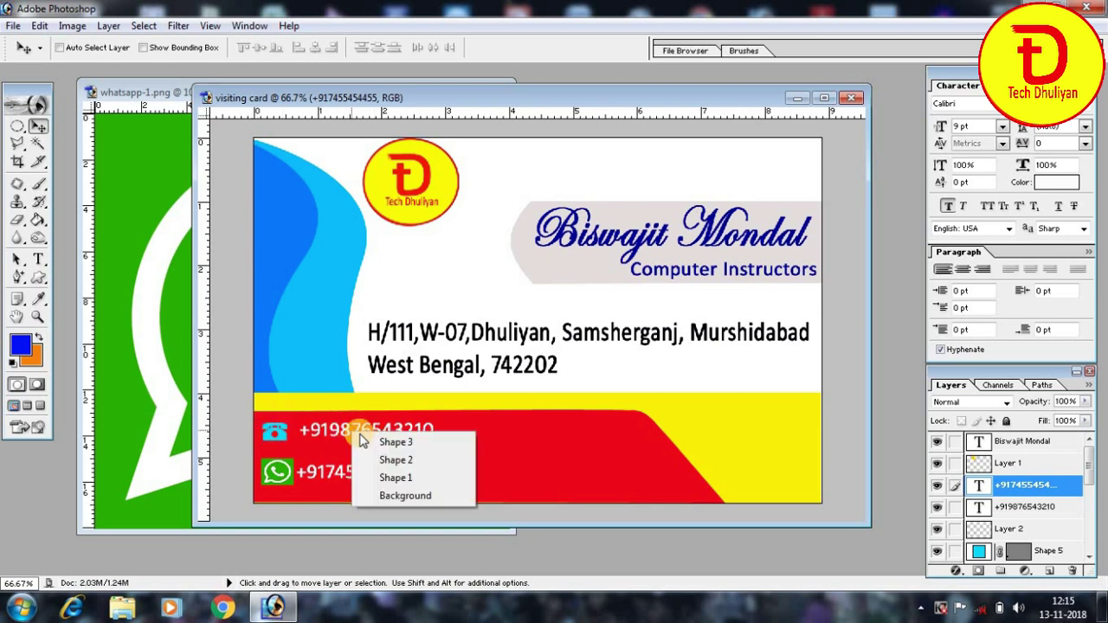
{"action": "left_click", "coordinate": [374, 435]}
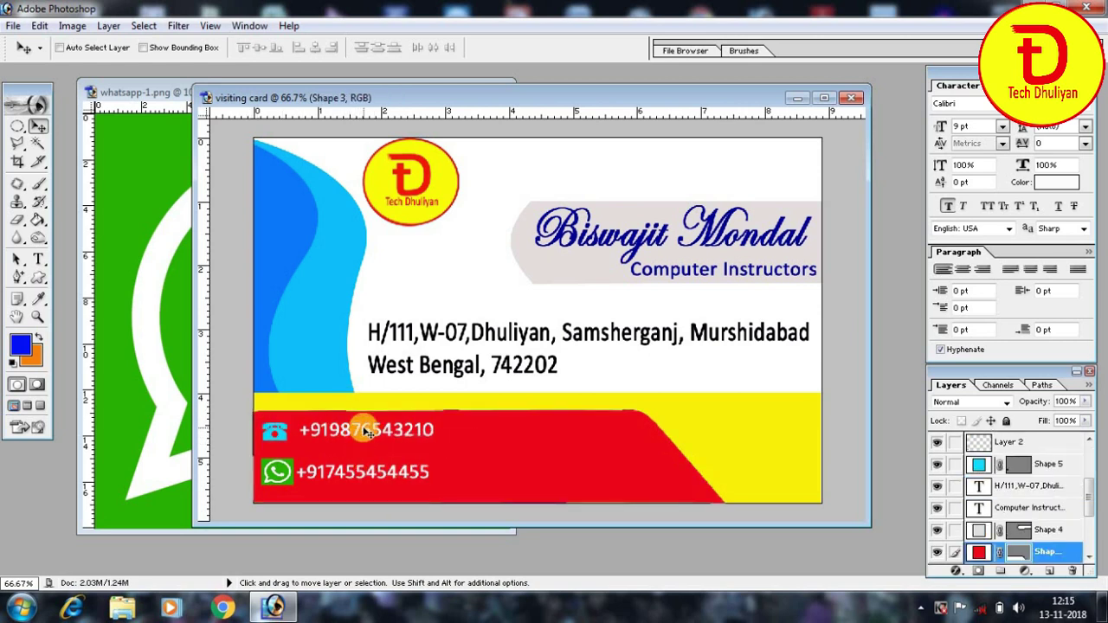
{"action": "right_click", "coordinate": [363, 436]}
{"action": "left_click", "coordinate": [367, 437]}
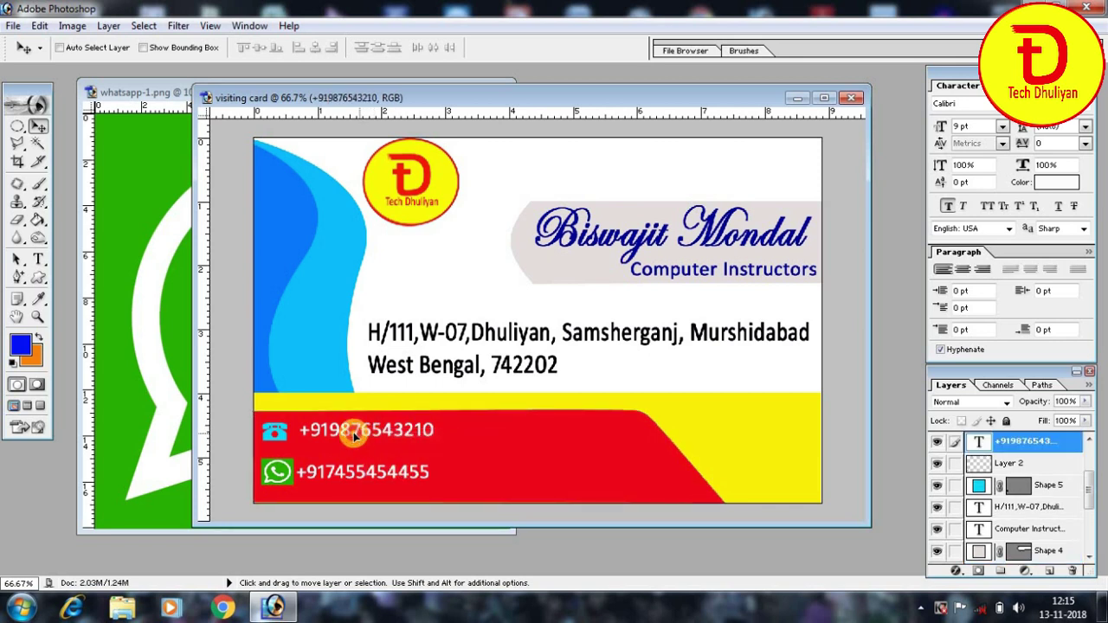
{"action": "left_click_drag", "start_coordinate": [365, 437], "coordinate": [354, 435]}
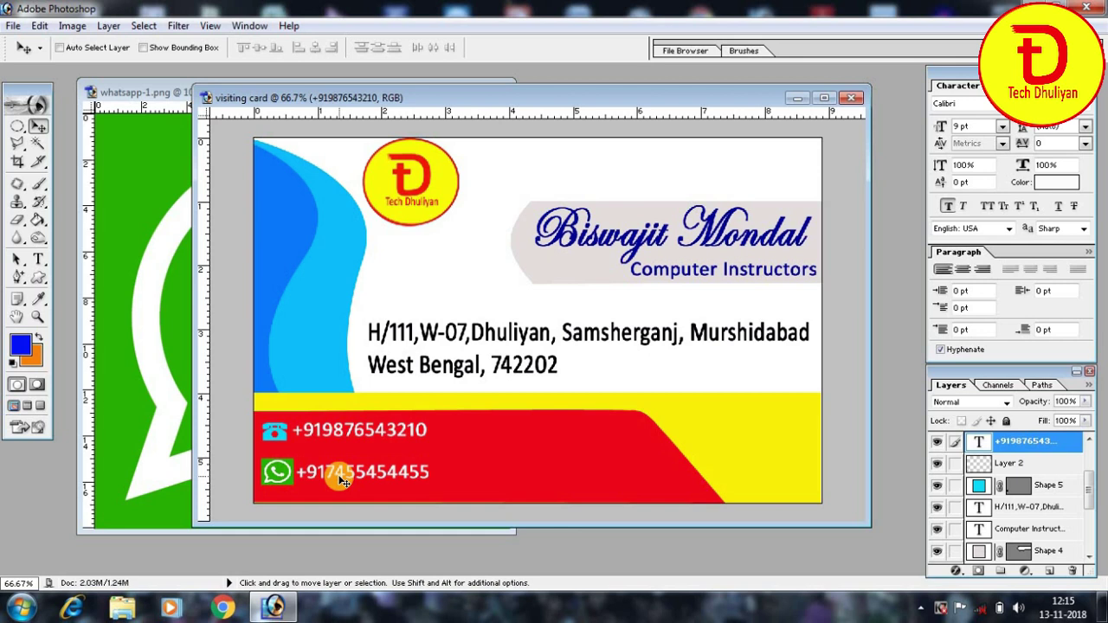
Draw a vertical line just right of the two phone numbers.
{"action": "left_click", "coordinate": [38, 281]}
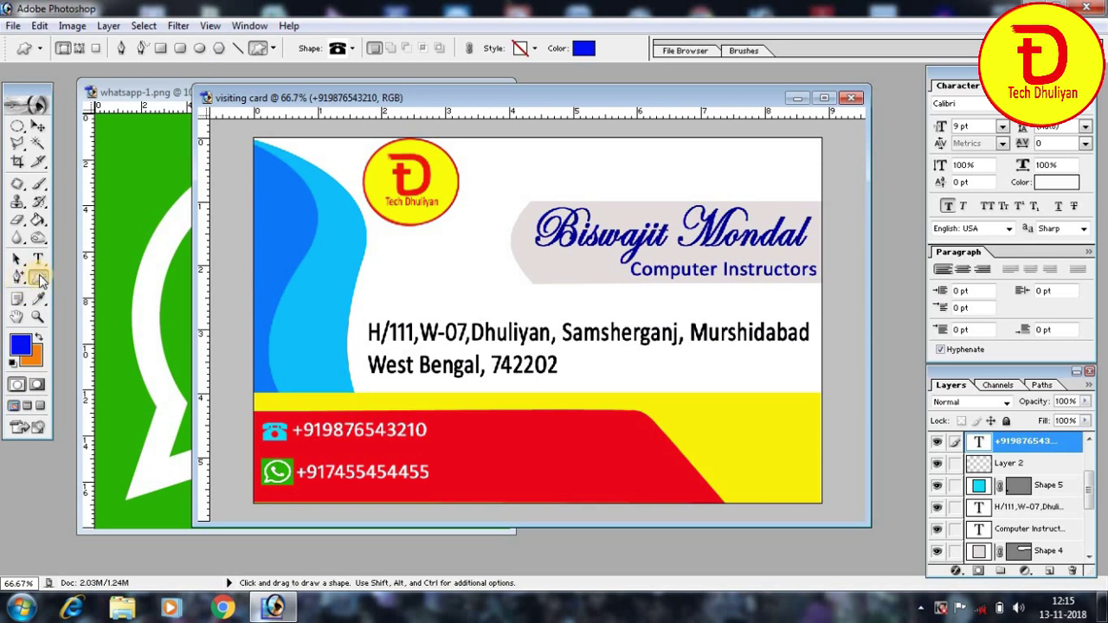
{"action": "left_click", "coordinate": [235, 49]}
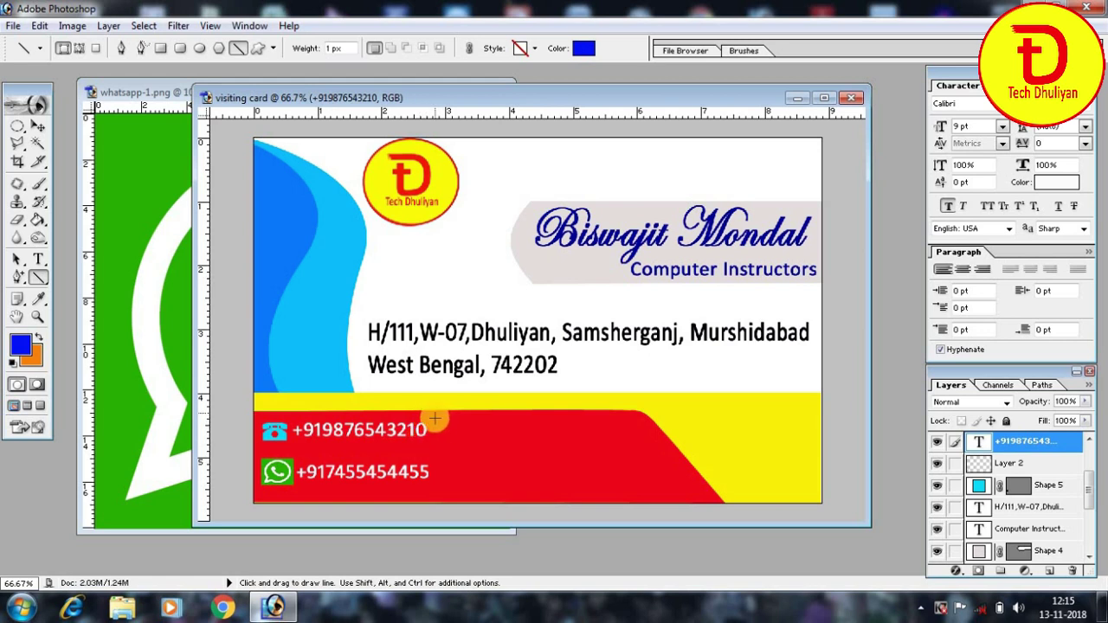
{"action": "left_click_drag", "start_coordinate": [434, 420], "coordinate": [432, 492]}
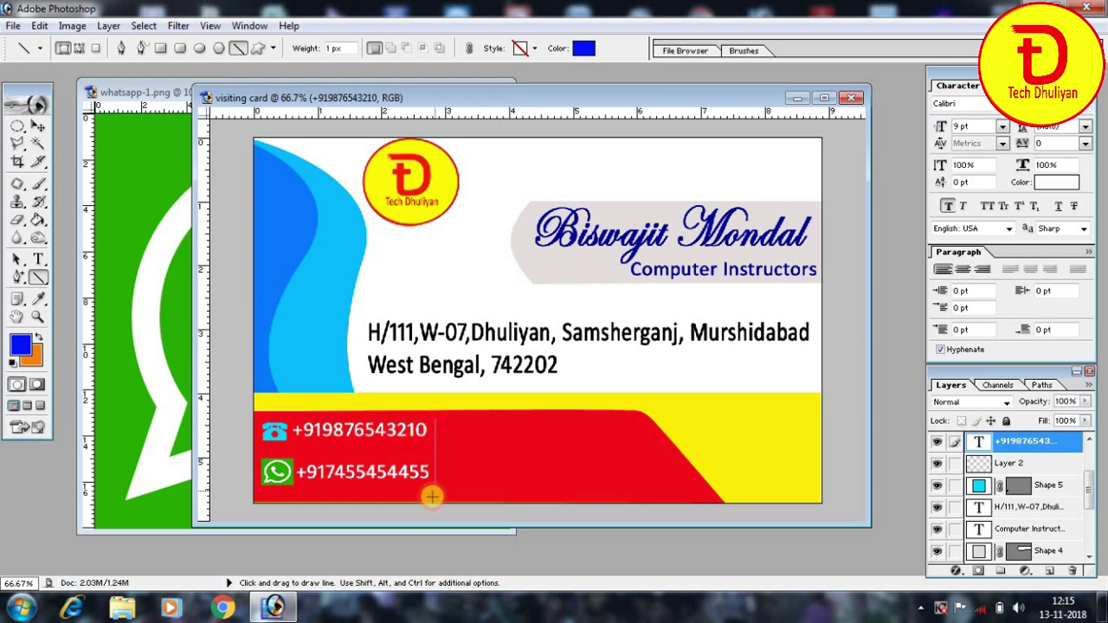
{"action": "left_click_drag", "start_coordinate": [432, 492], "coordinate": [432, 492]}
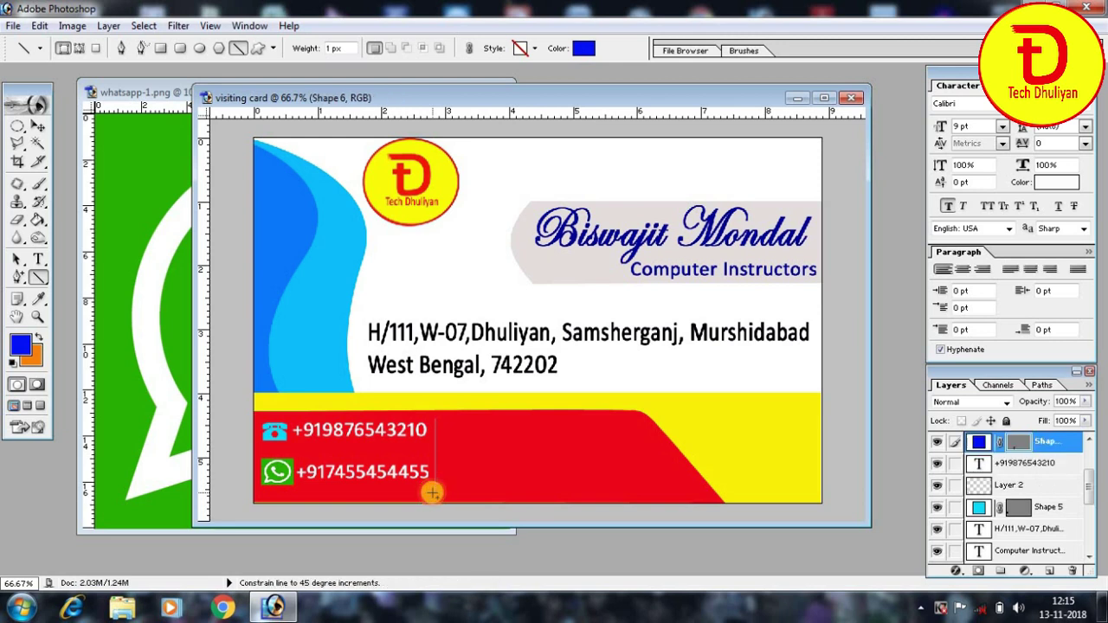
Free-transform the line layer into a thin divider.
{"action": "left_click", "coordinate": [37, 125]}
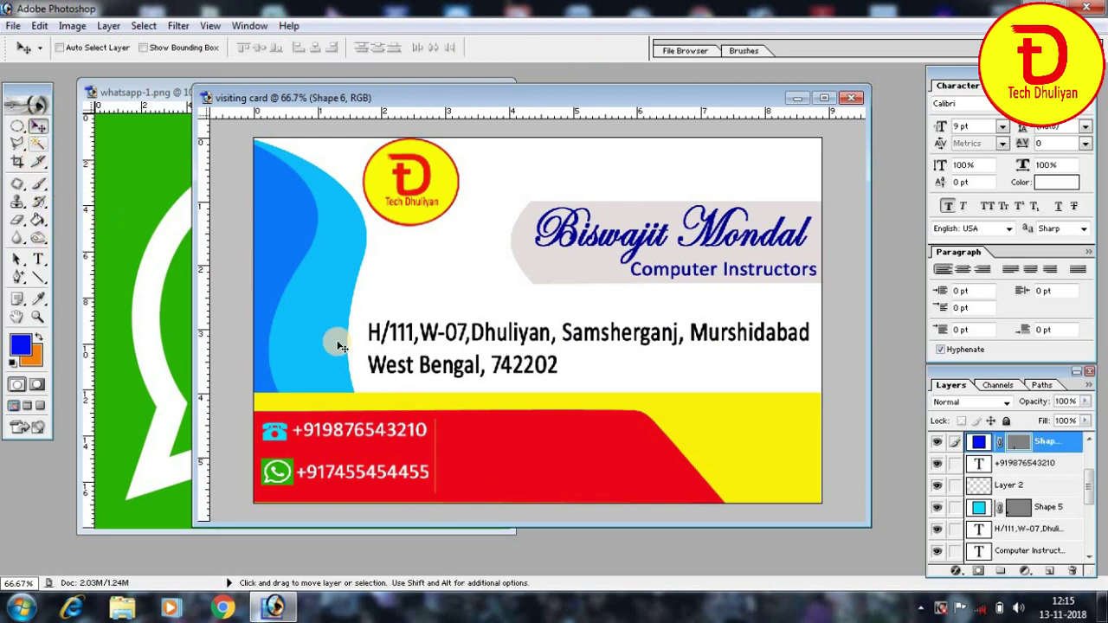
{"action": "left_click", "coordinate": [946, 444]}
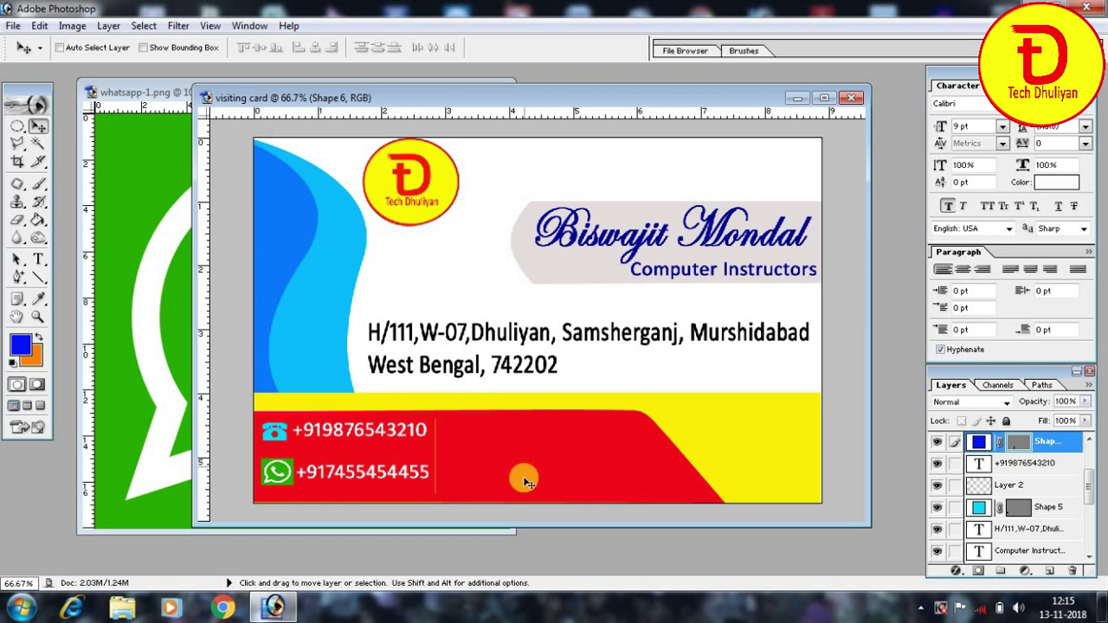
{"action": "key", "text": "ctrl+t"}
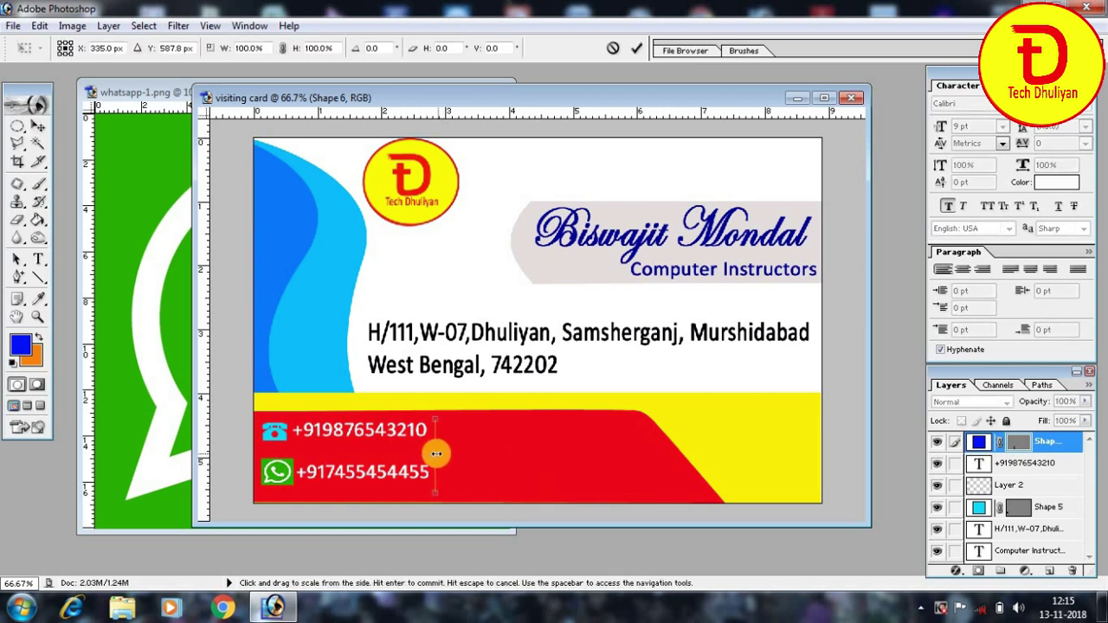
{"action": "left_click_drag", "start_coordinate": [435, 454], "coordinate": [440, 454]}
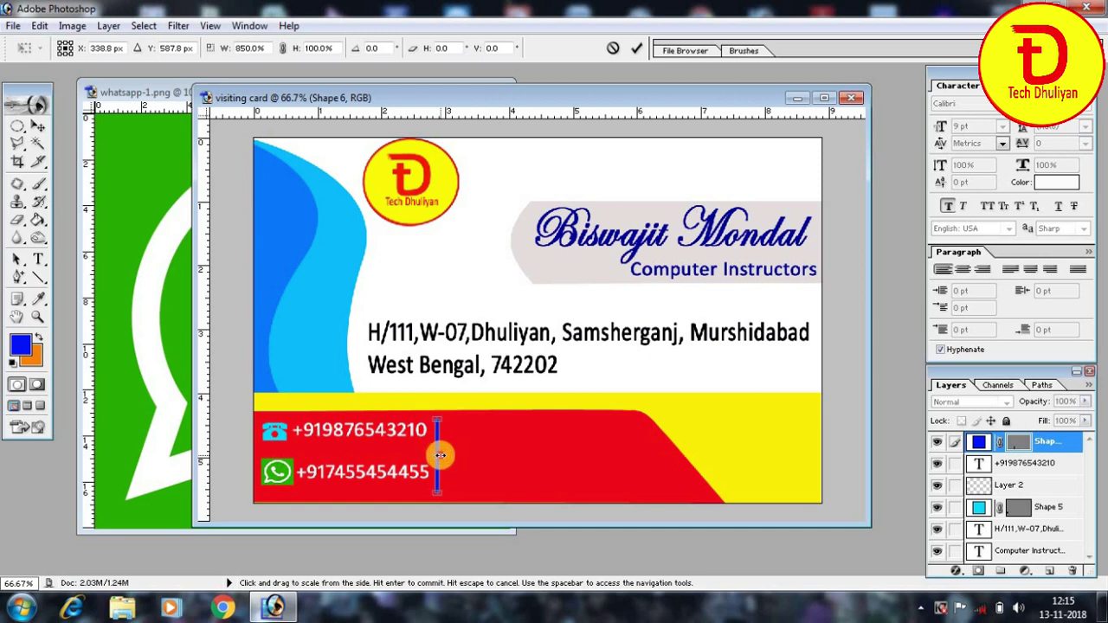
{"action": "left_click_drag", "start_coordinate": [440, 456], "coordinate": [439, 461]}
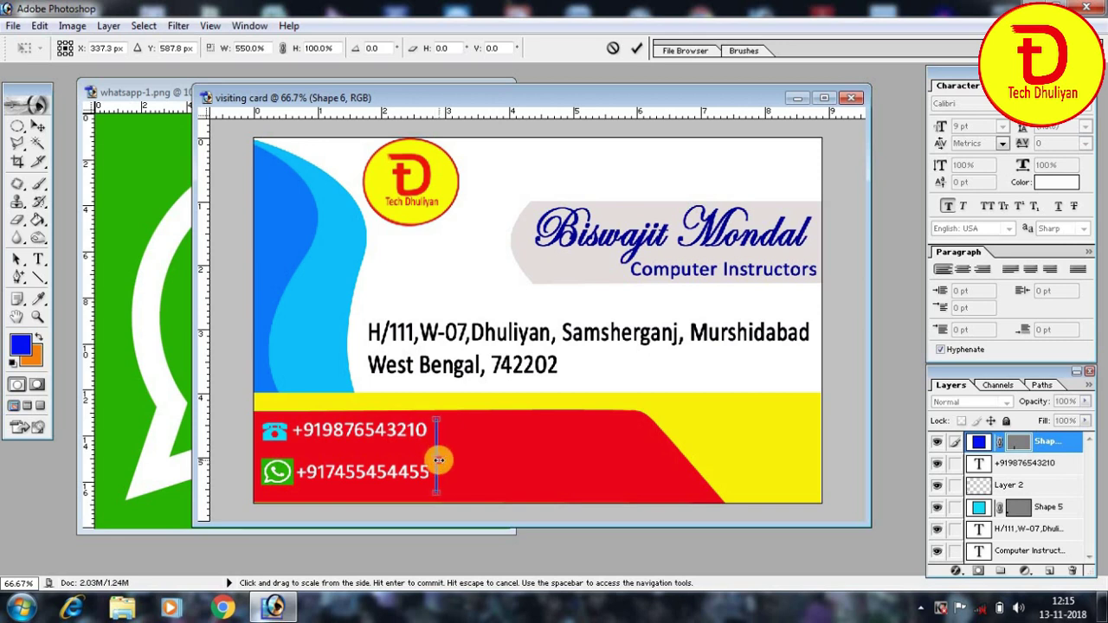
{"action": "key", "text": "Return"}
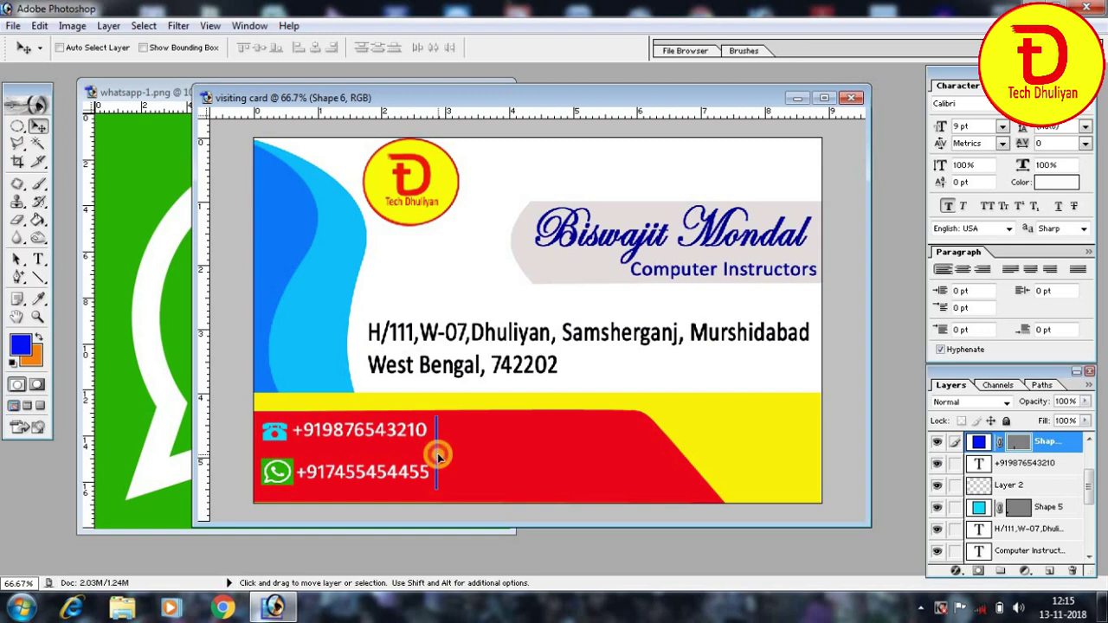
Set the divider line's fill colour to near-white.
{"action": "double_click", "coordinate": [976, 443]}
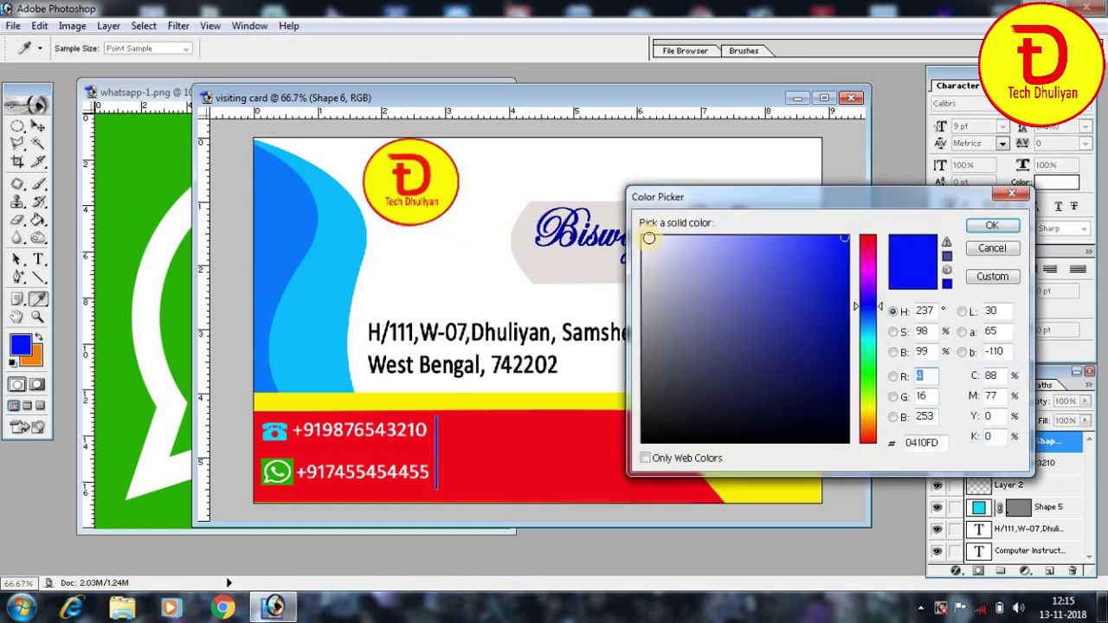
{"action": "left_click", "coordinate": [646, 237]}
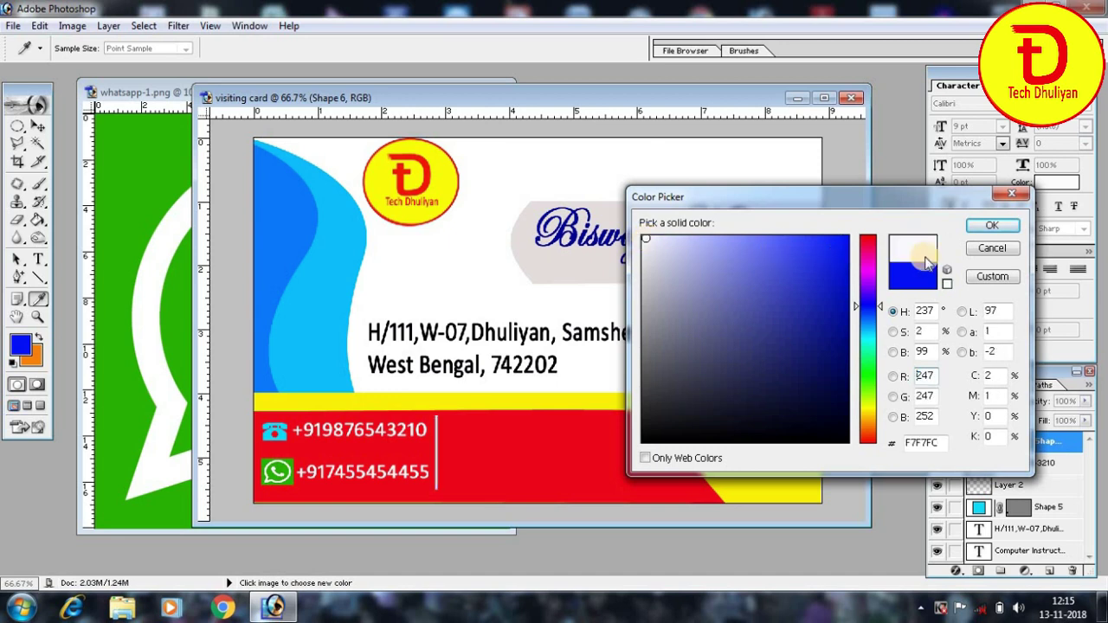
{"action": "left_click", "coordinate": [987, 226]}
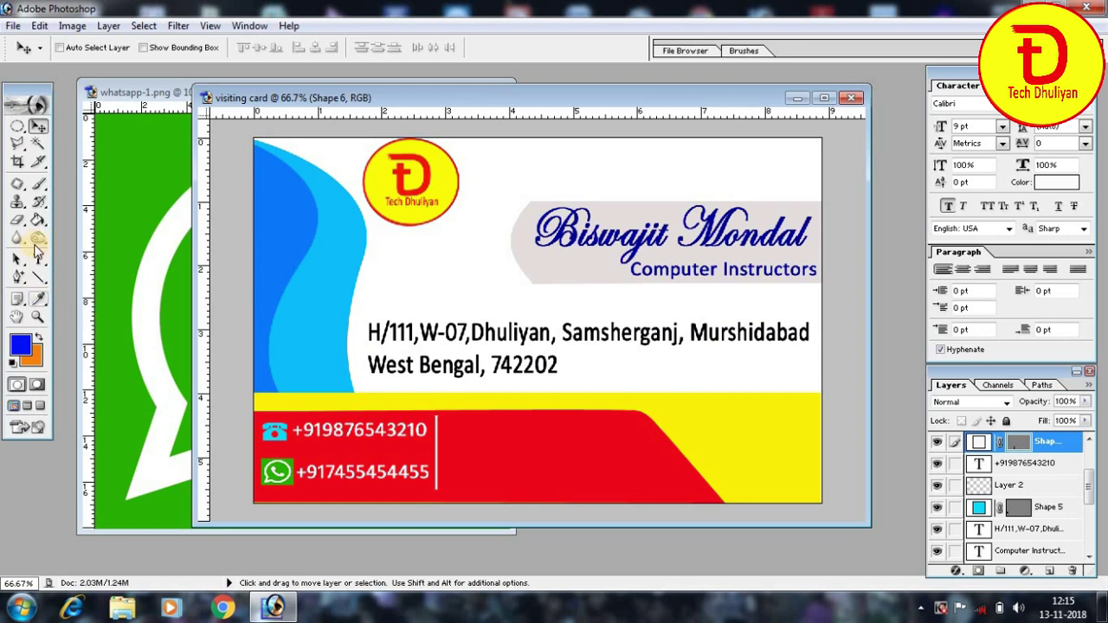
{"action": "left_click", "coordinate": [146, 232]}
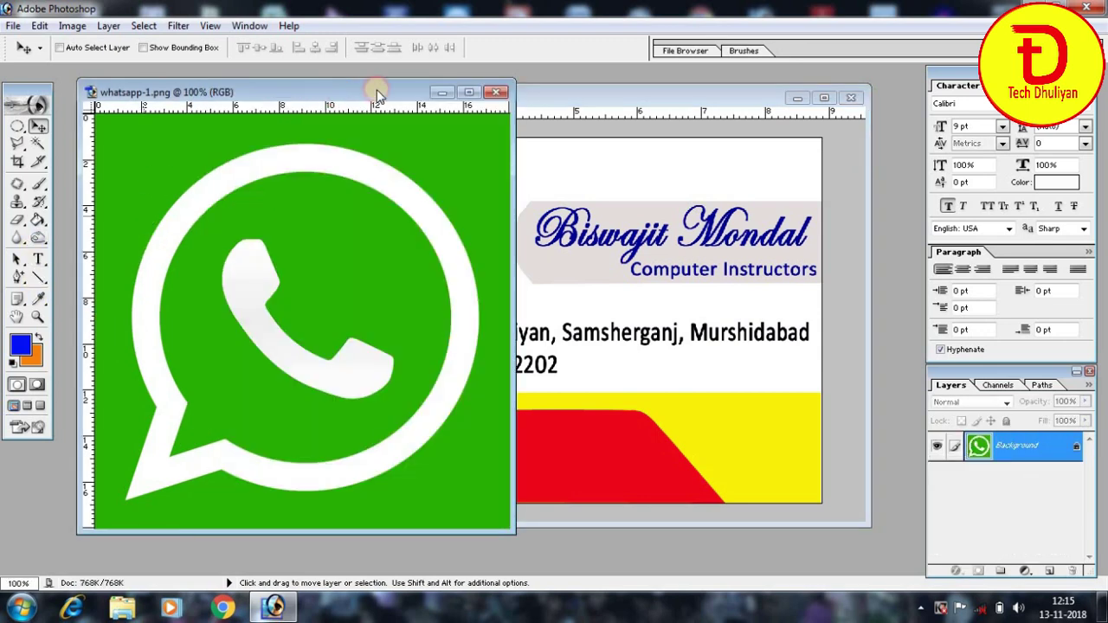
Close the WhatsApp image and draw a small envelope custom shape right of the divider.
{"action": "left_click", "coordinate": [496, 92]}
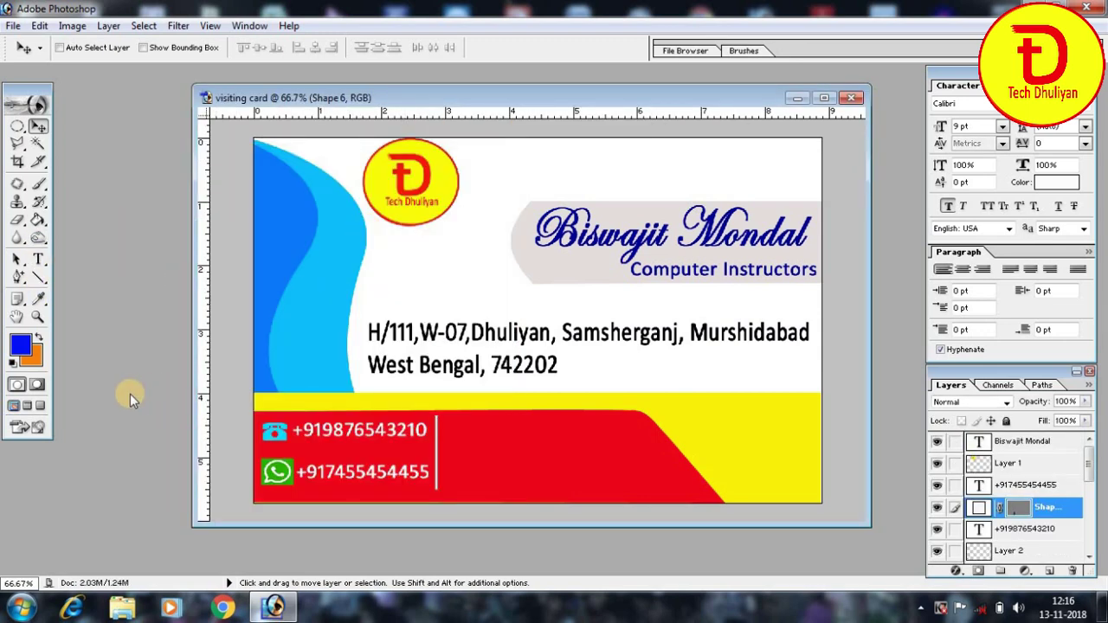
{"action": "left_click", "coordinate": [37, 277]}
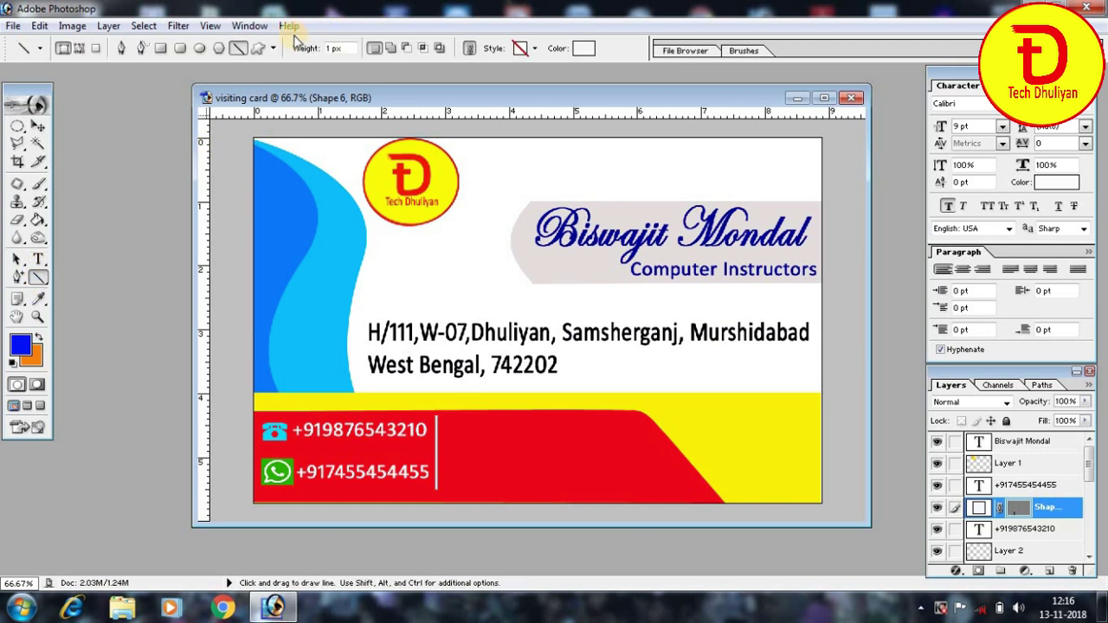
{"action": "left_click", "coordinate": [258, 49]}
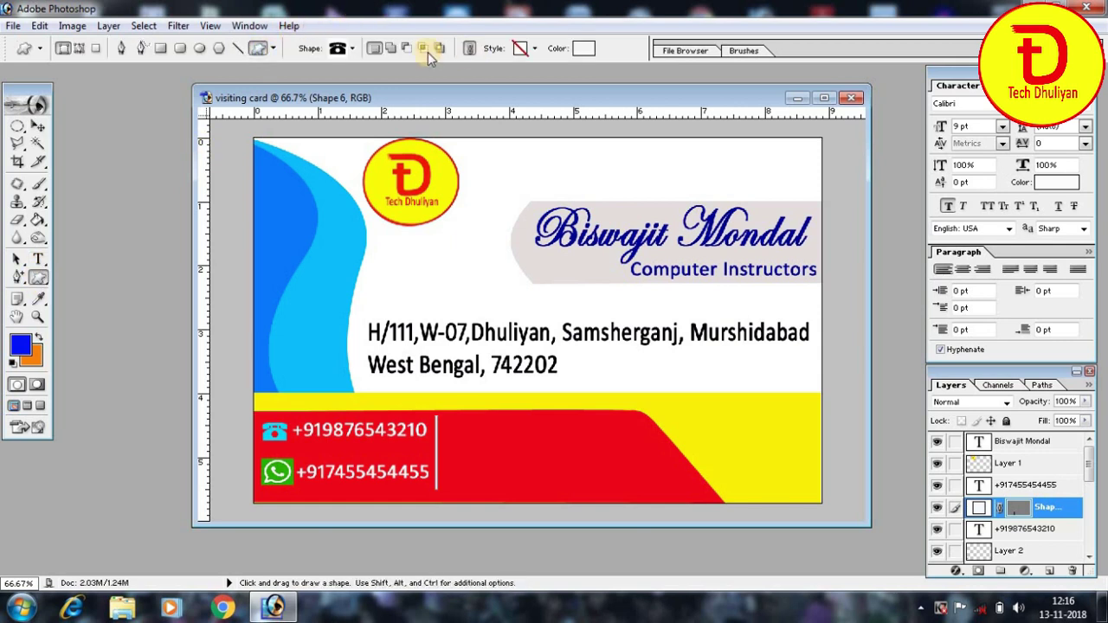
{"action": "left_click", "coordinate": [353, 49]}
{"action": "left_click", "coordinate": [367, 124]}
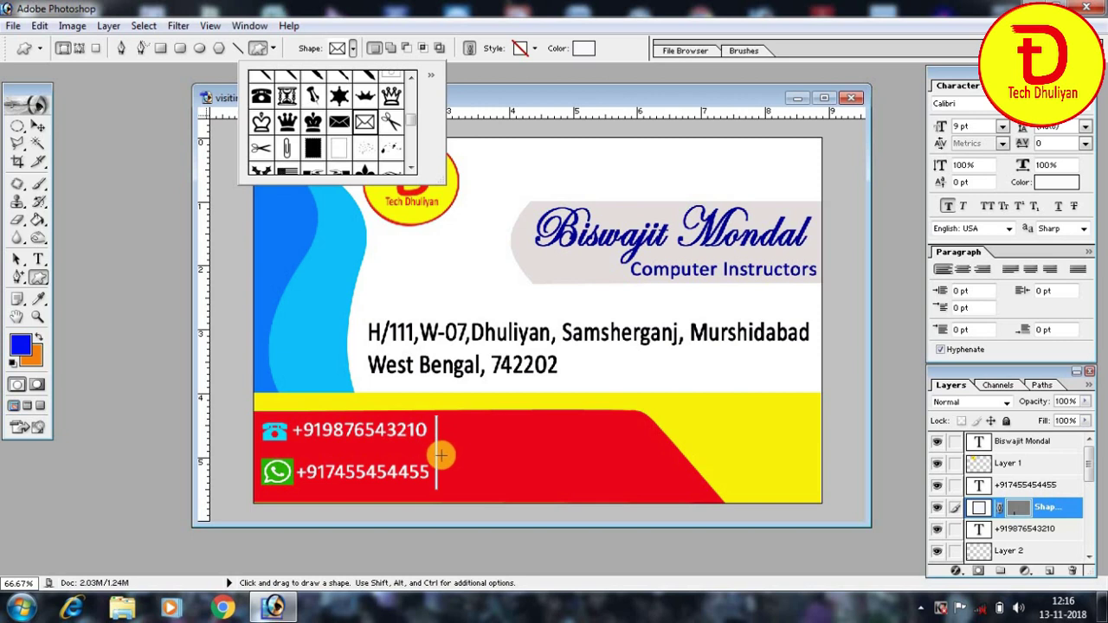
{"action": "left_click", "coordinate": [445, 432]}
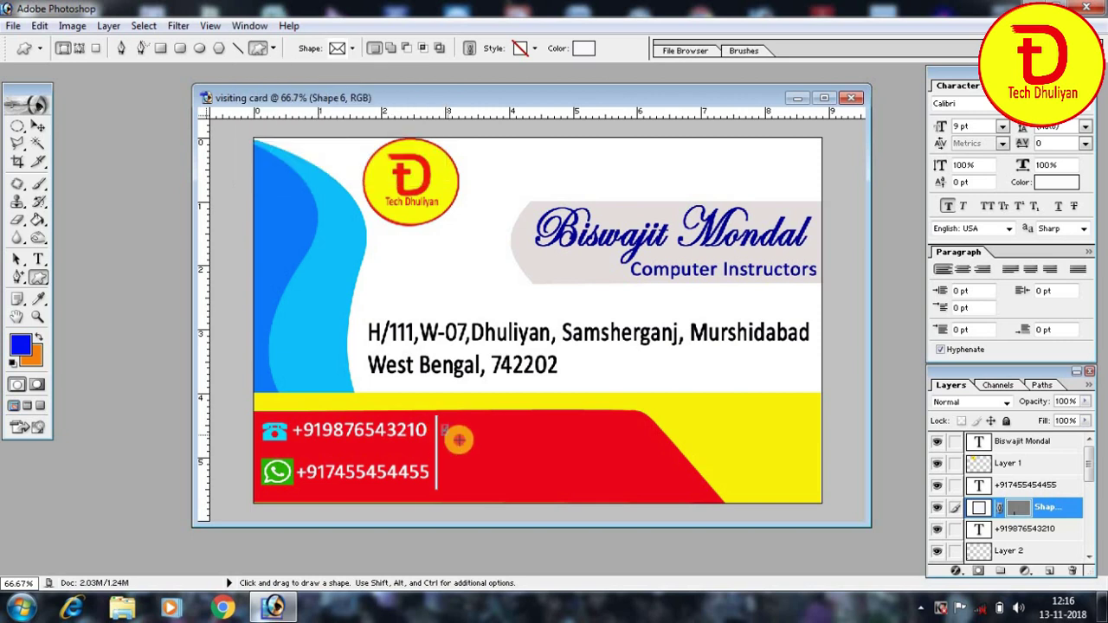
{"action": "left_click_drag", "start_coordinate": [448, 431], "coordinate": [461, 439]}
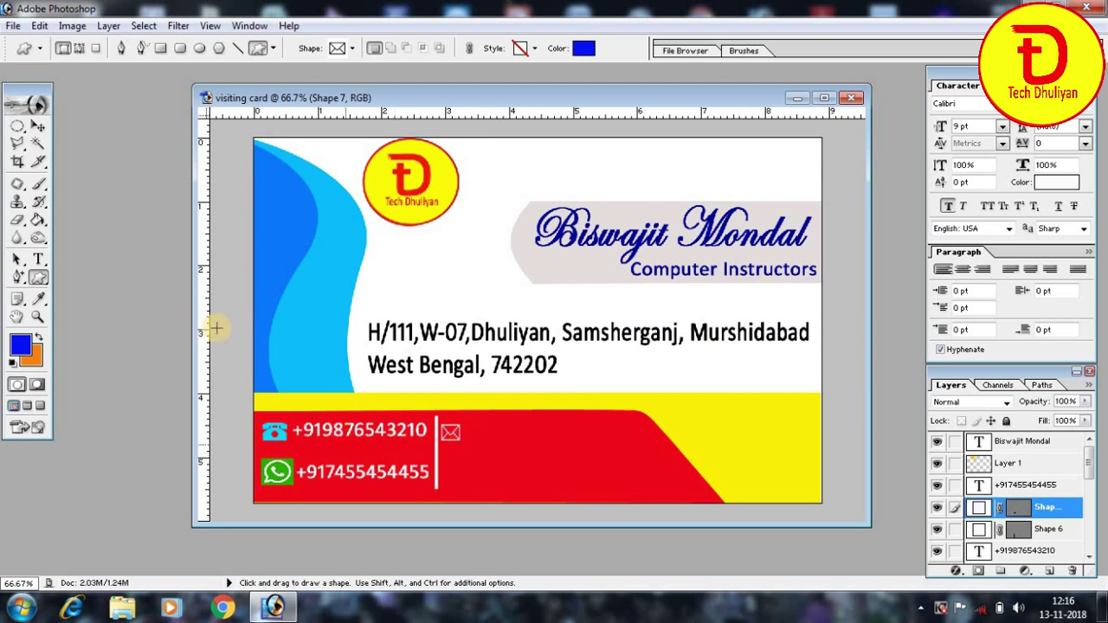
{"action": "left_click", "coordinate": [38, 260]}
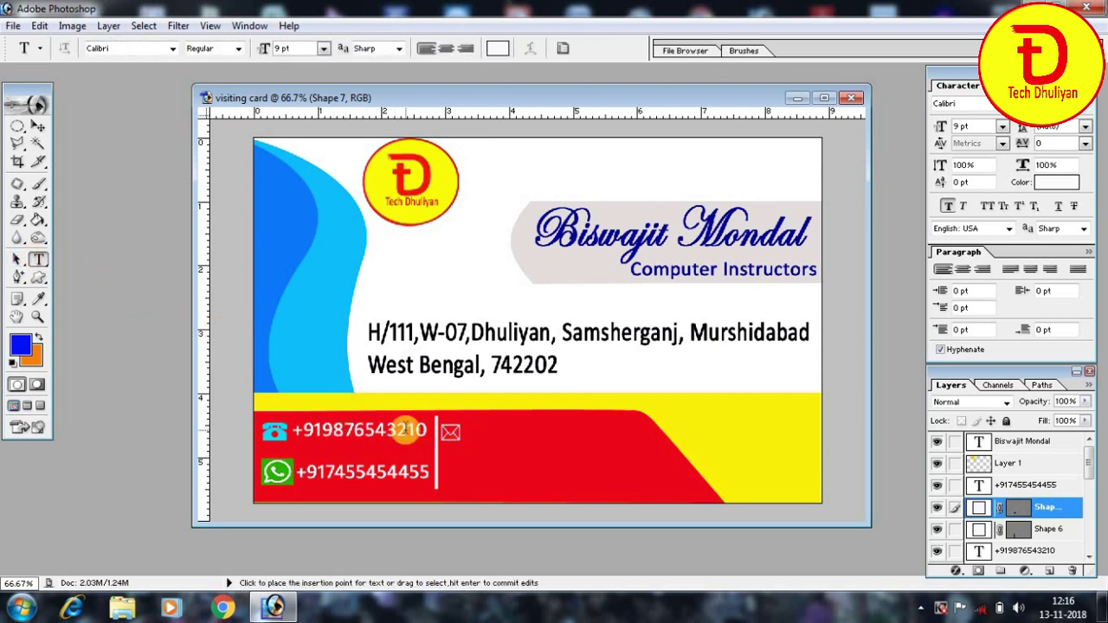
Add the email address text and move it beside the envelope icon.
{"action": "left_click", "coordinate": [464, 435]}
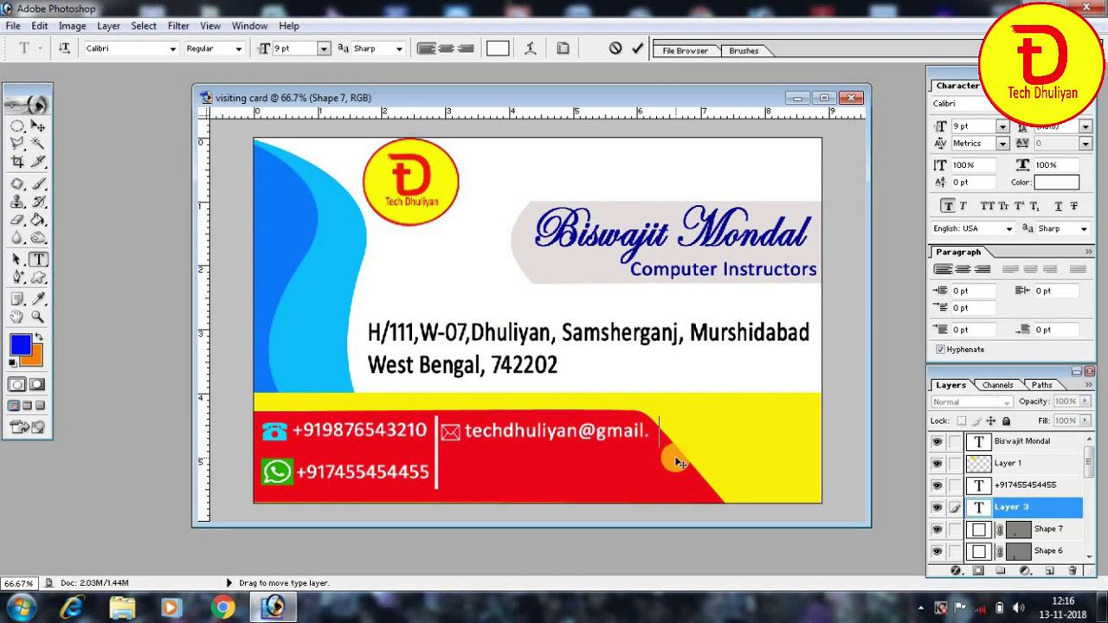
{"action": "left_click", "coordinate": [40, 128]}
{"action": "left_click_drag", "start_coordinate": [603, 433], "coordinate": [608, 485]}
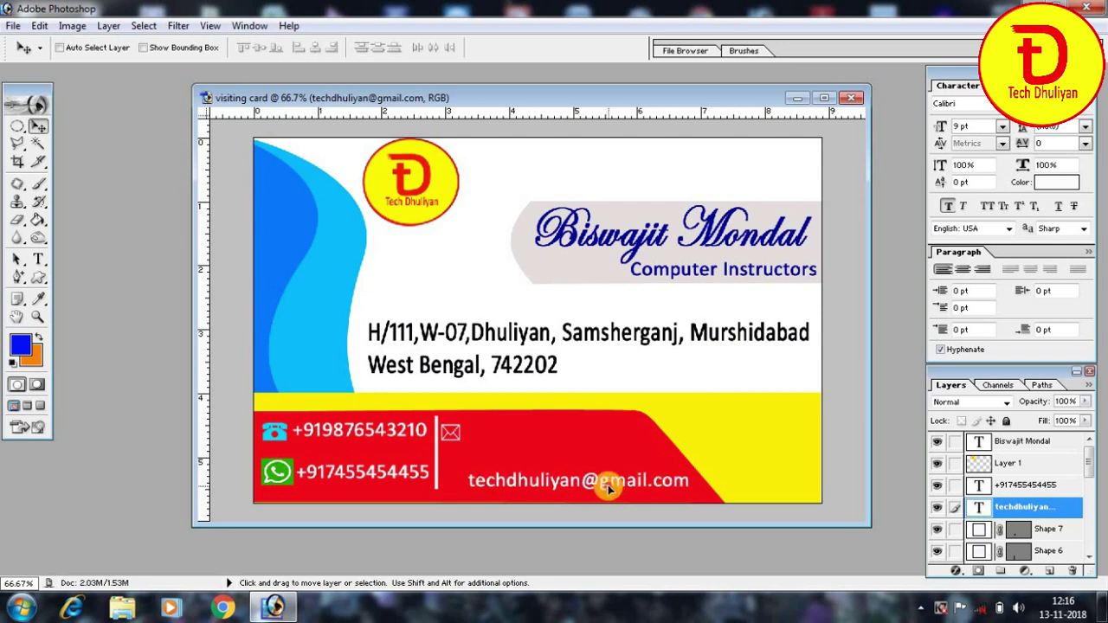
{"action": "key", "text": "Up"}
{"action": "key", "text": "Up"}
{"action": "key", "text": "Up"}
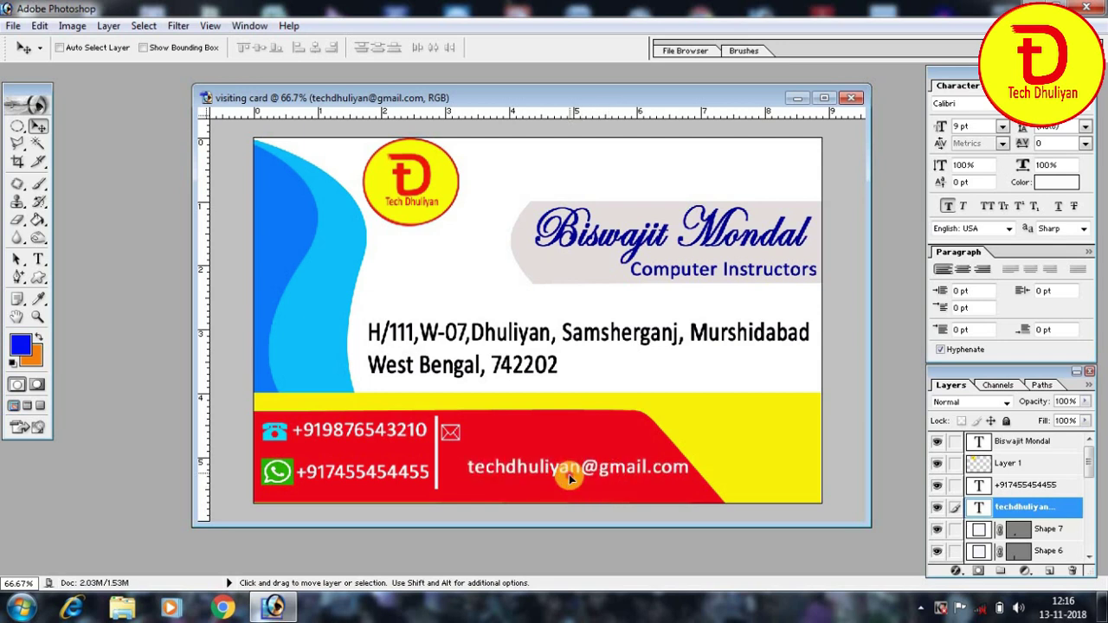
{"action": "key", "text": "Up"}
{"action": "key", "text": "Up"}
{"action": "key", "text": "Up"}
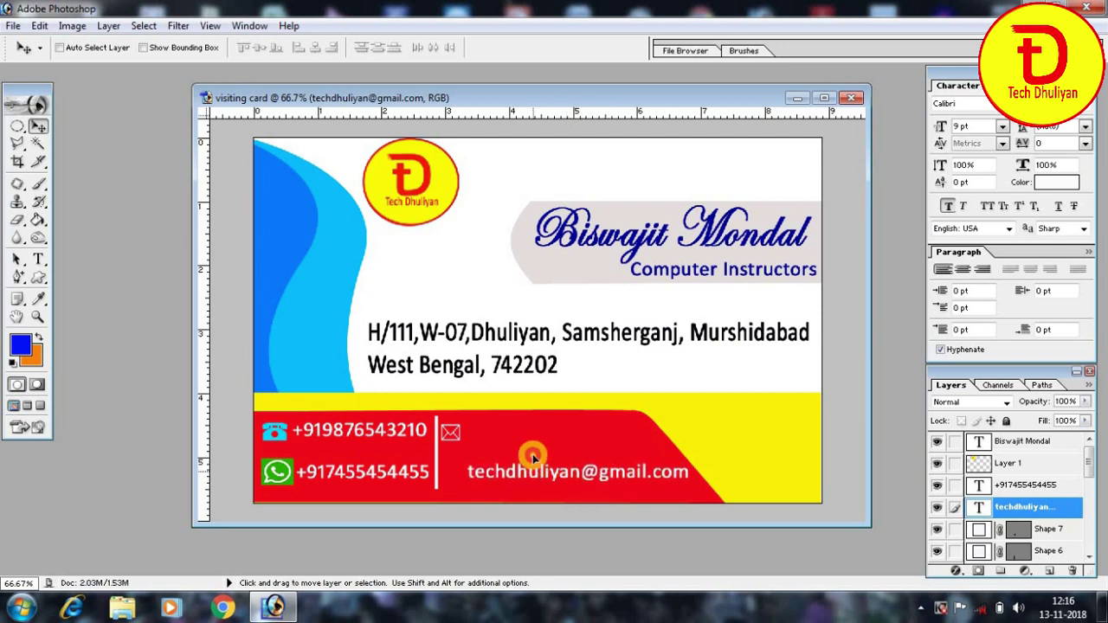
{"action": "left_click_drag", "start_coordinate": [533, 476], "coordinate": [531, 435]}
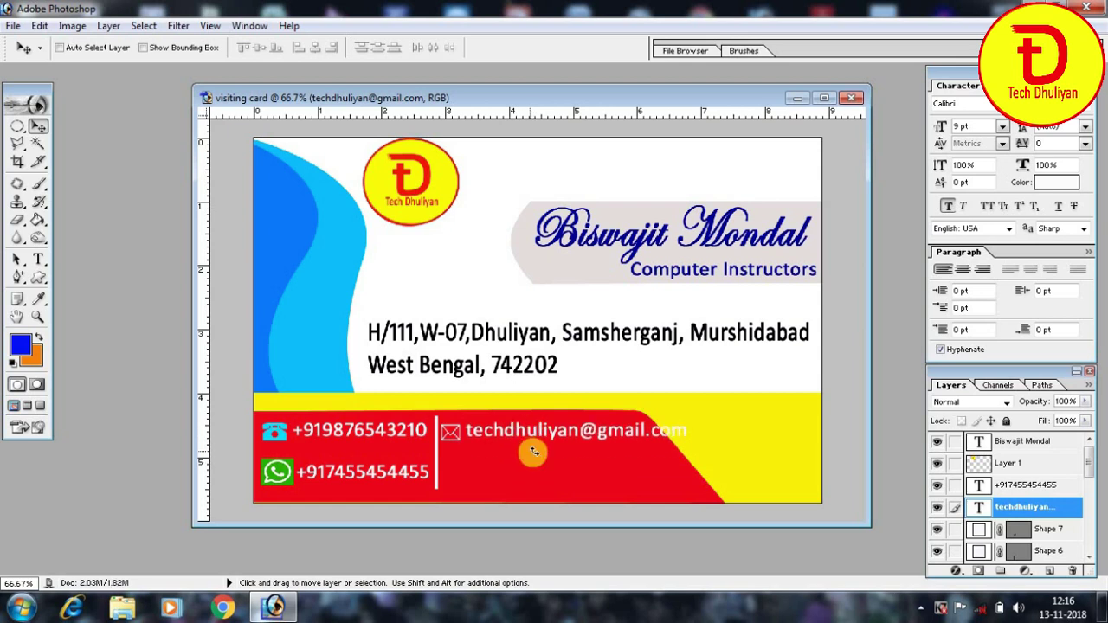
Scale the email text narrower and taller, and slightly enlarge the envelope icon.
{"action": "key", "text": "ctrl+t"}
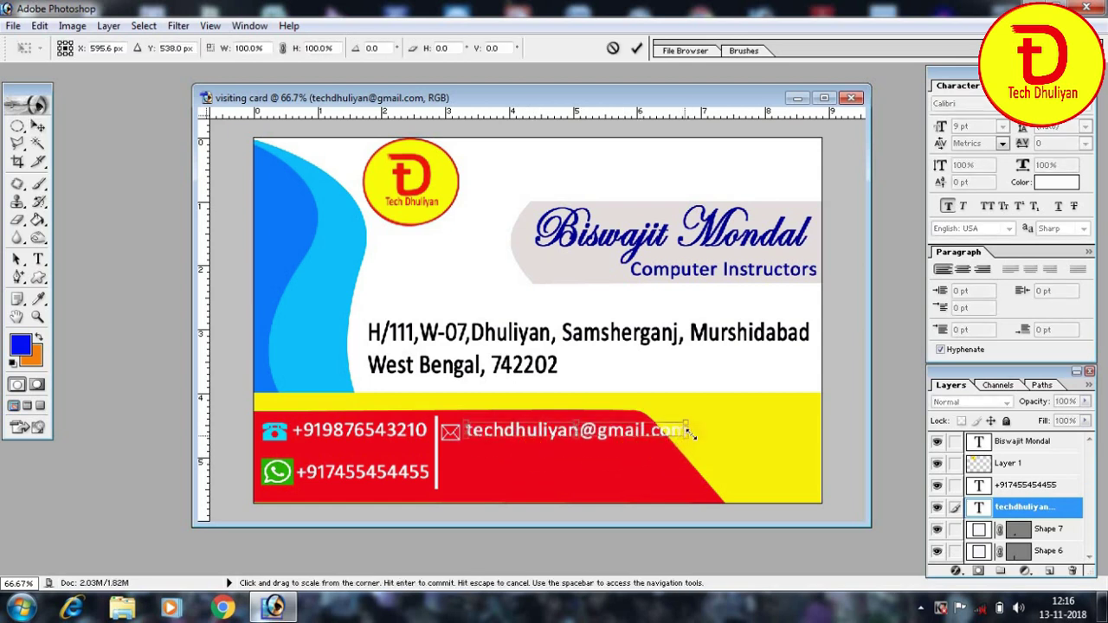
{"action": "mouse_move", "coordinate": [687, 433]}
{"action": "left_mouse_down"}
{"action": "mouse_move", "coordinate": [650, 440]}
{"action": "mouse_move", "coordinate": [656, 447]}
{"action": "left_mouse_up"}
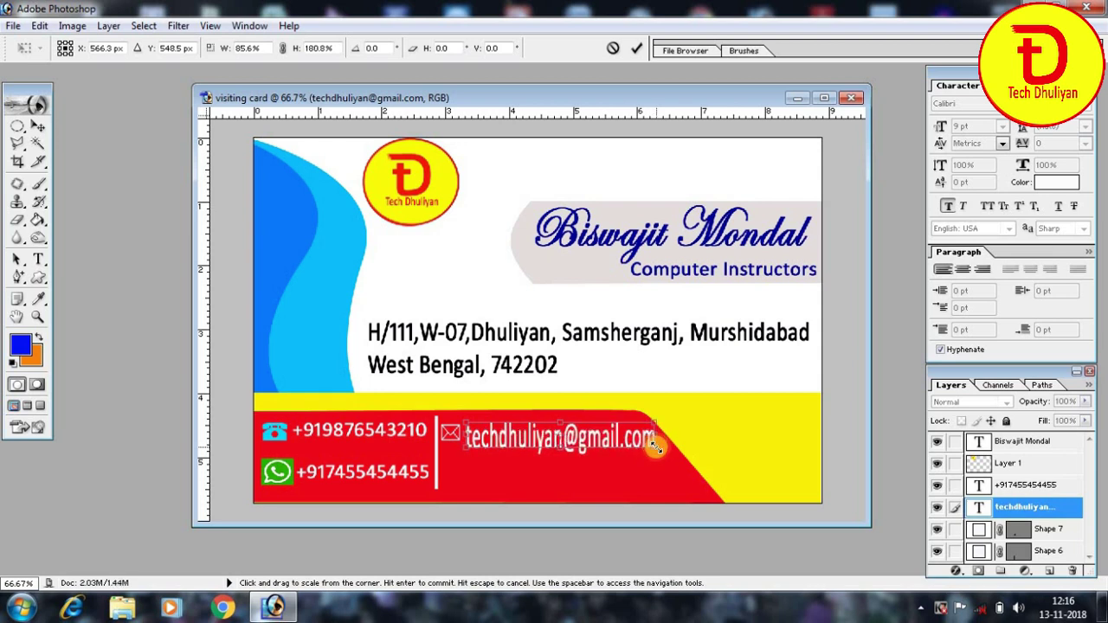
{"action": "key", "text": "Return"}
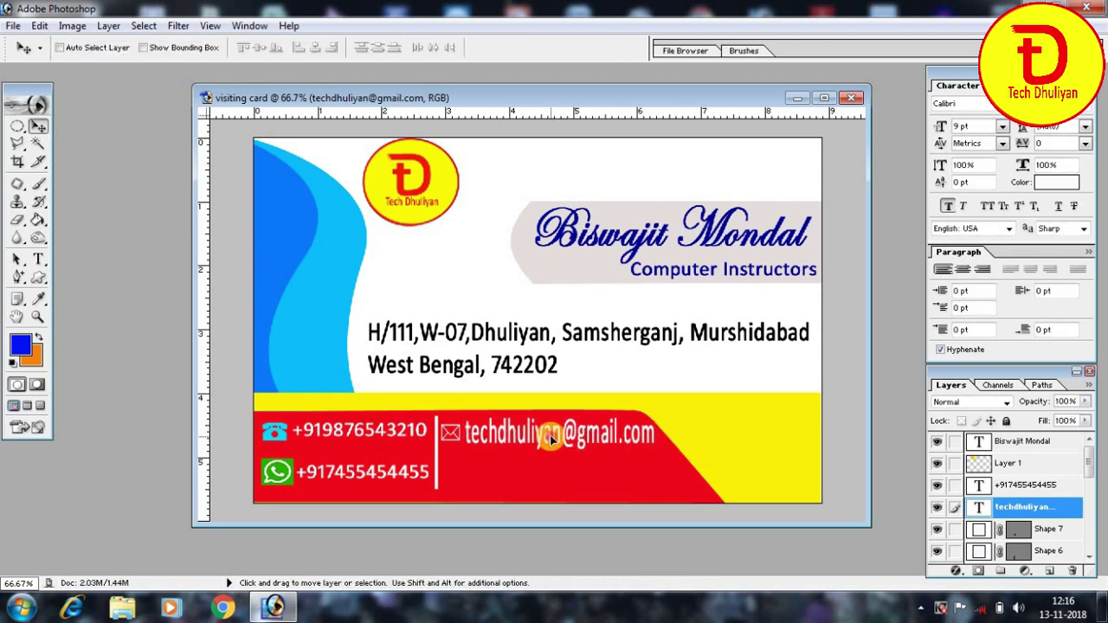
{"action": "right_click", "coordinate": [446, 438]}
{"action": "left_click", "coordinate": [465, 443]}
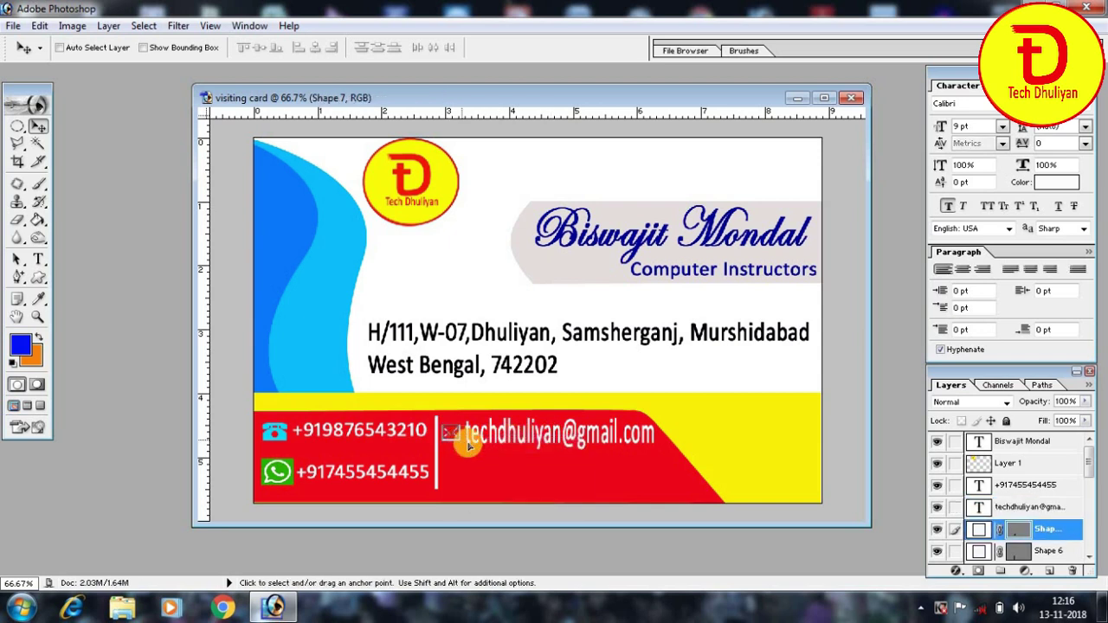
{"action": "key", "text": "ctrl+t"}
{"action": "left_click_drag", "start_coordinate": [466, 453], "coordinate": [463, 450]}
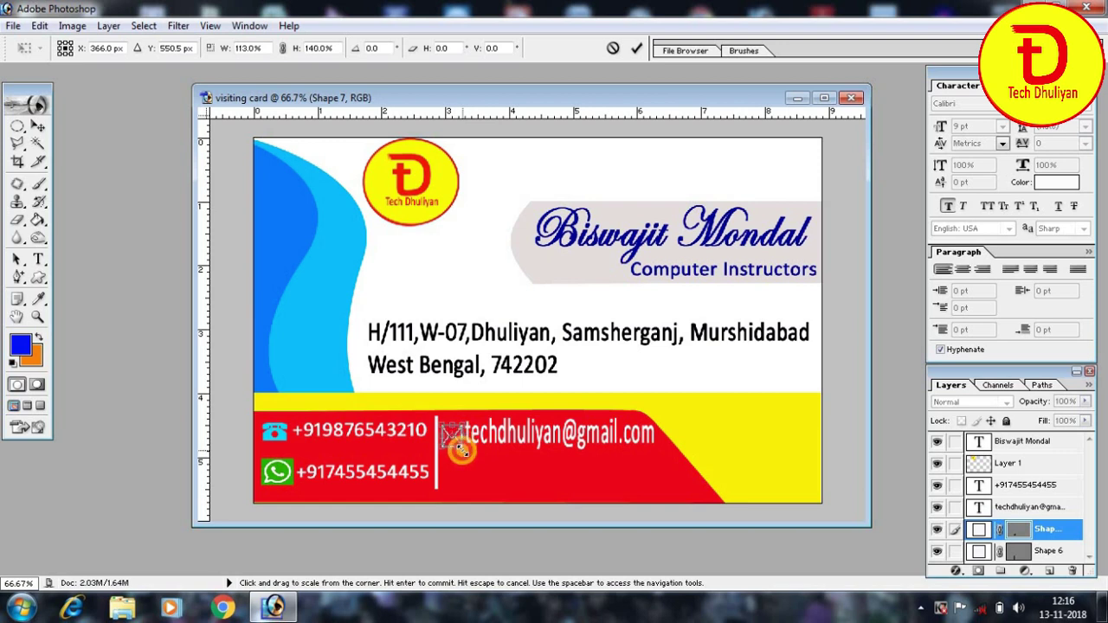
{"action": "key", "text": "Return"}
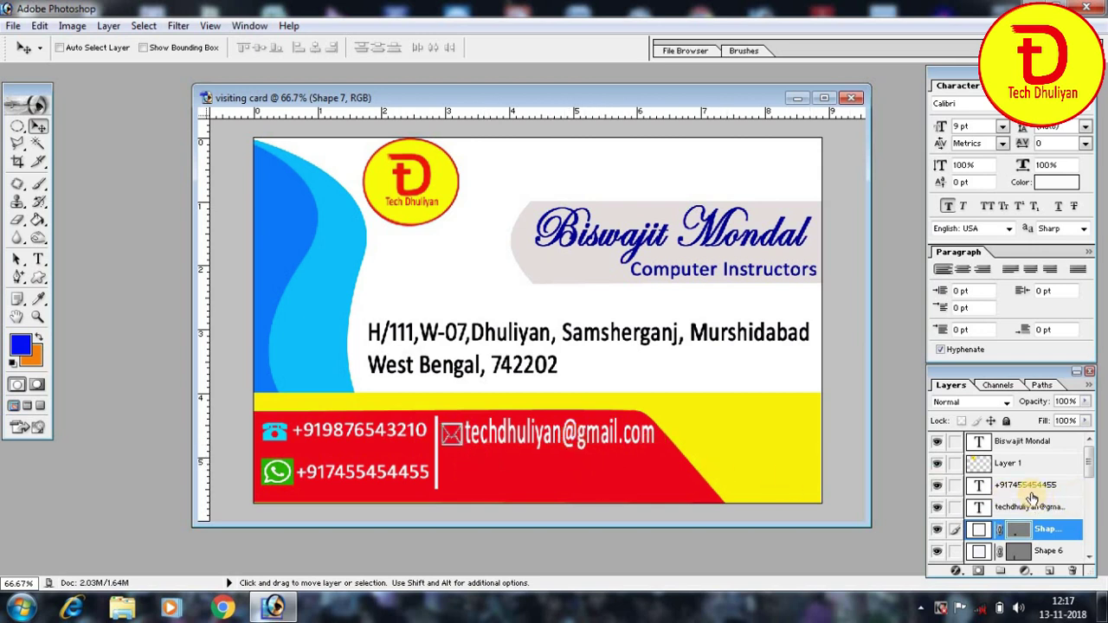
{"action": "left_click", "coordinate": [1030, 507]}
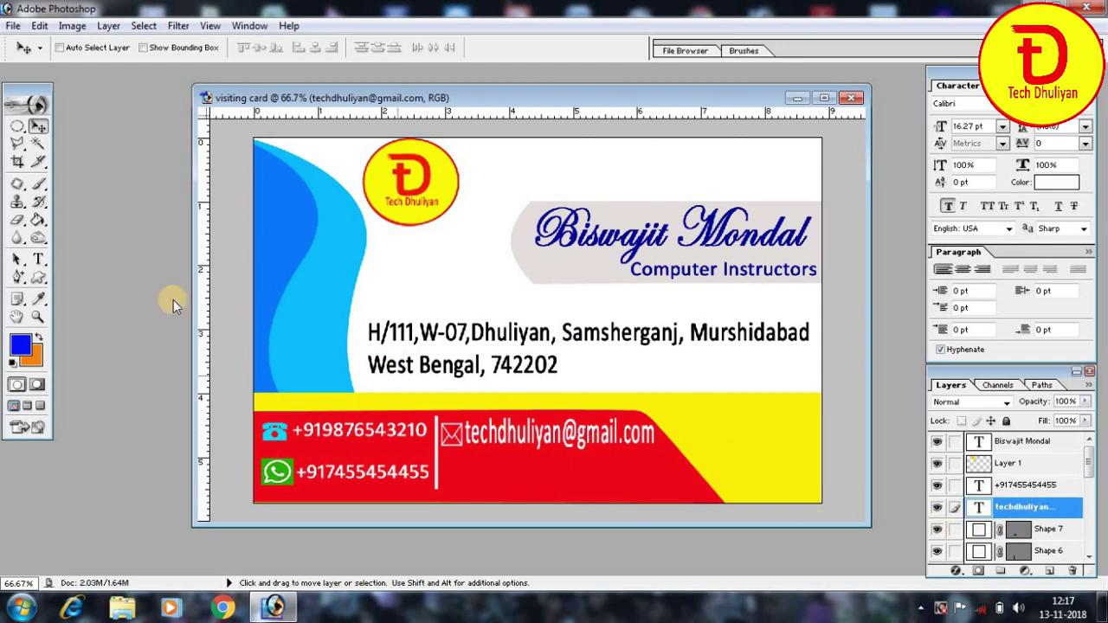
Browse the Custom Shape picker and choose a plain blank shape.
{"action": "left_click", "coordinate": [37, 259]}
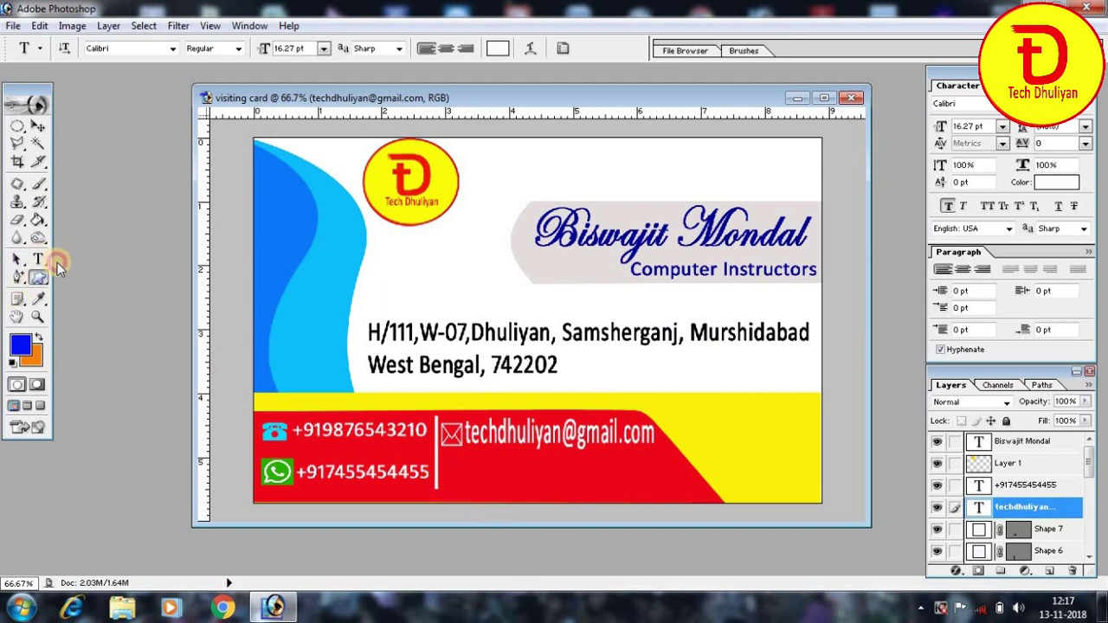
{"action": "left_click", "coordinate": [350, 51]}
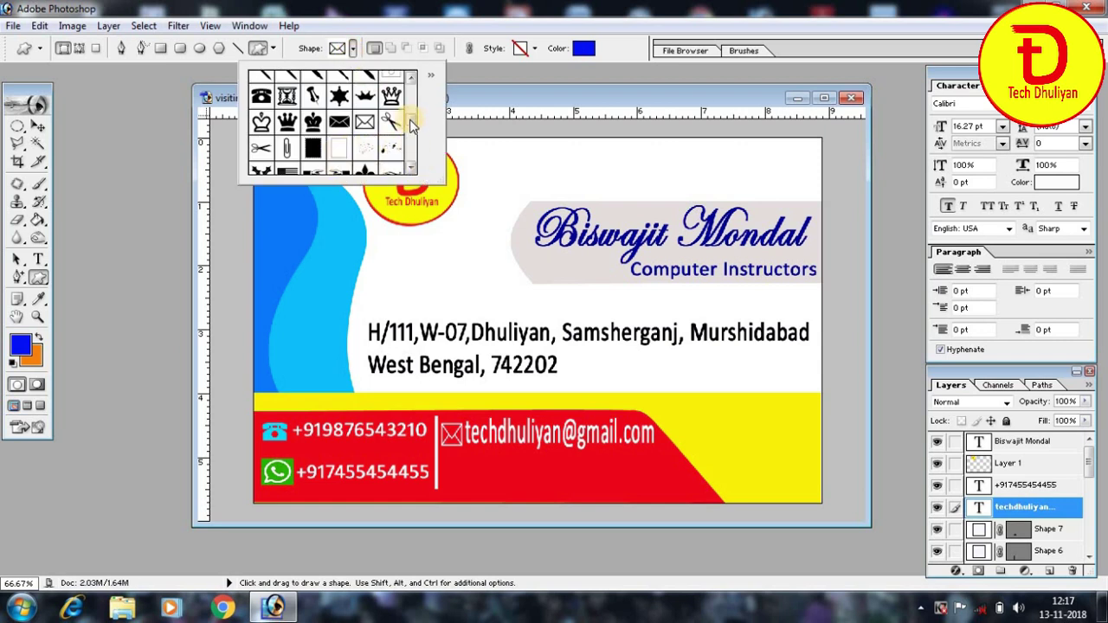
{"action": "left_click", "coordinate": [410, 77]}
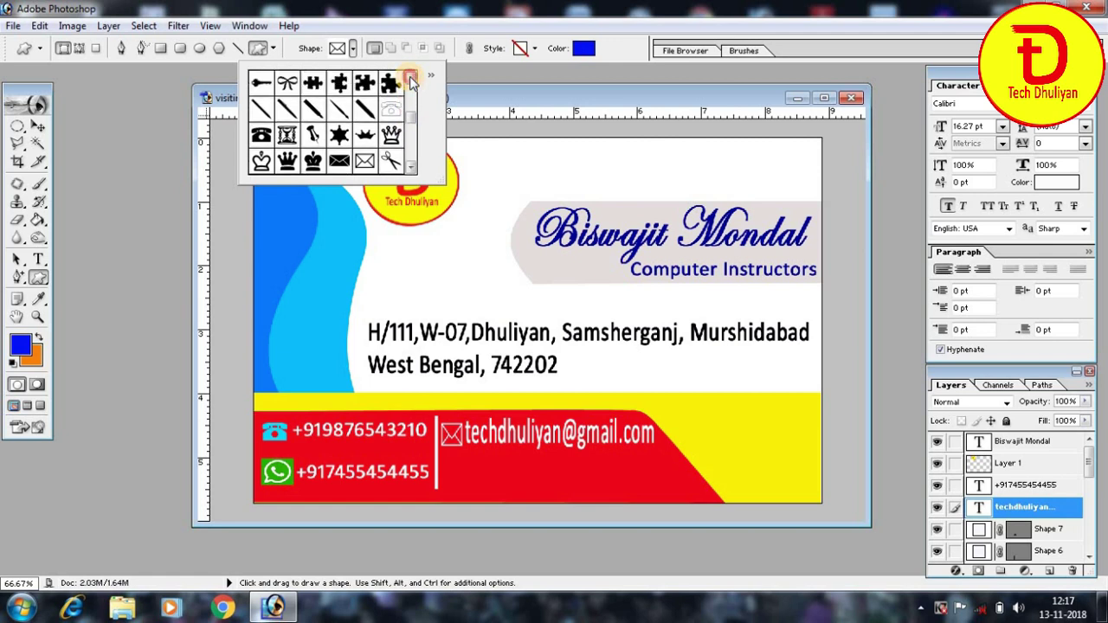
{"action": "left_click", "coordinate": [411, 78]}
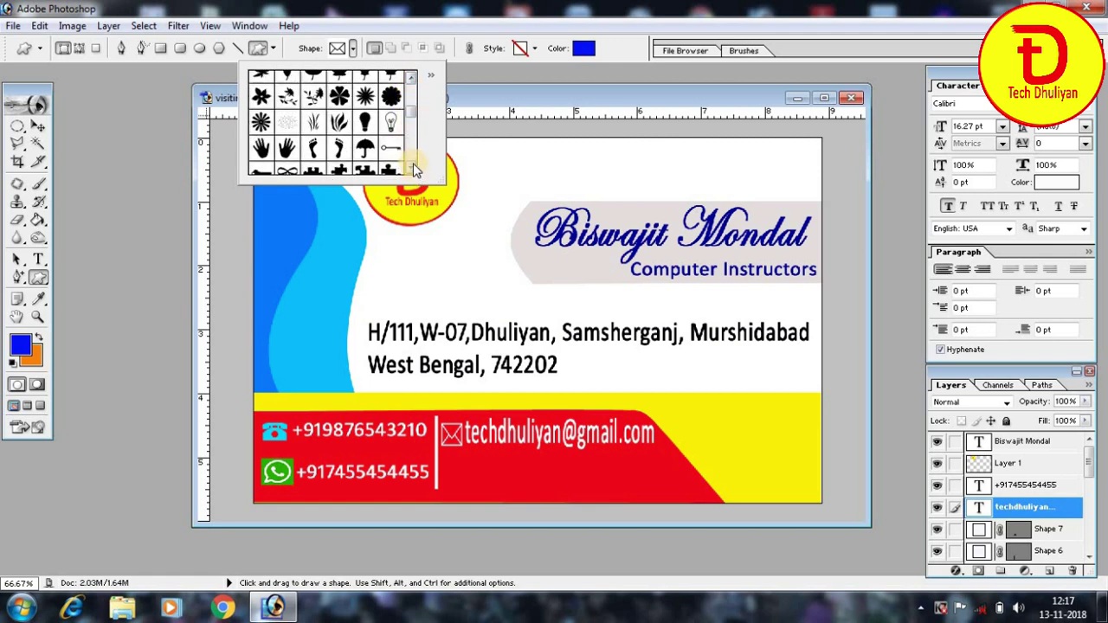
{"action": "left_click", "coordinate": [412, 168]}
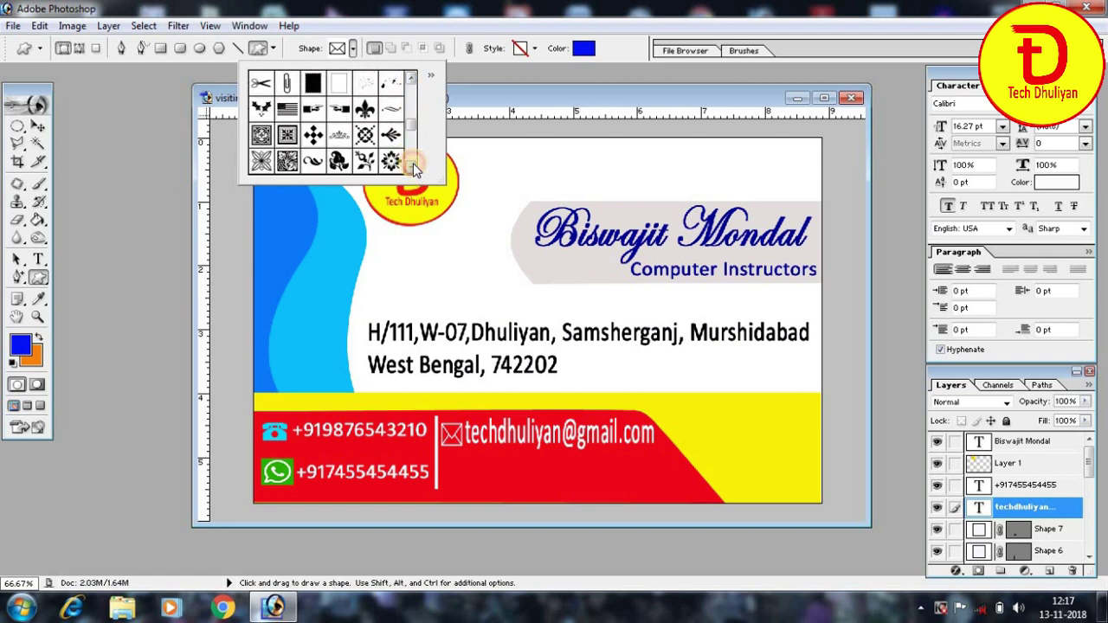
{"action": "left_click", "coordinate": [412, 168]}
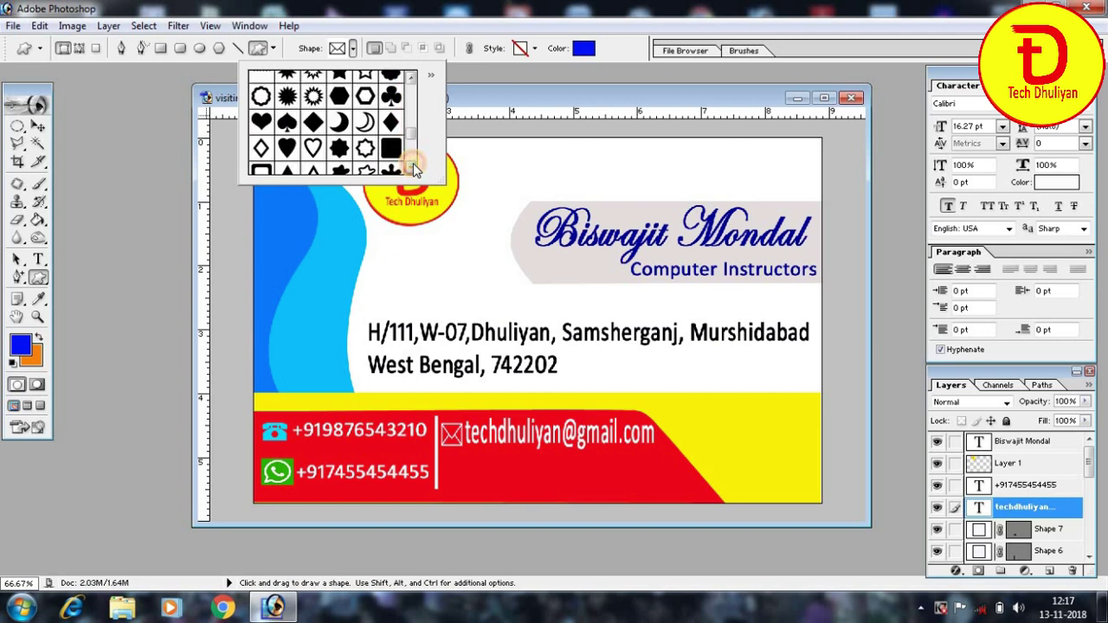
{"action": "left_click", "coordinate": [412, 168]}
{"action": "left_click", "coordinate": [412, 168]}
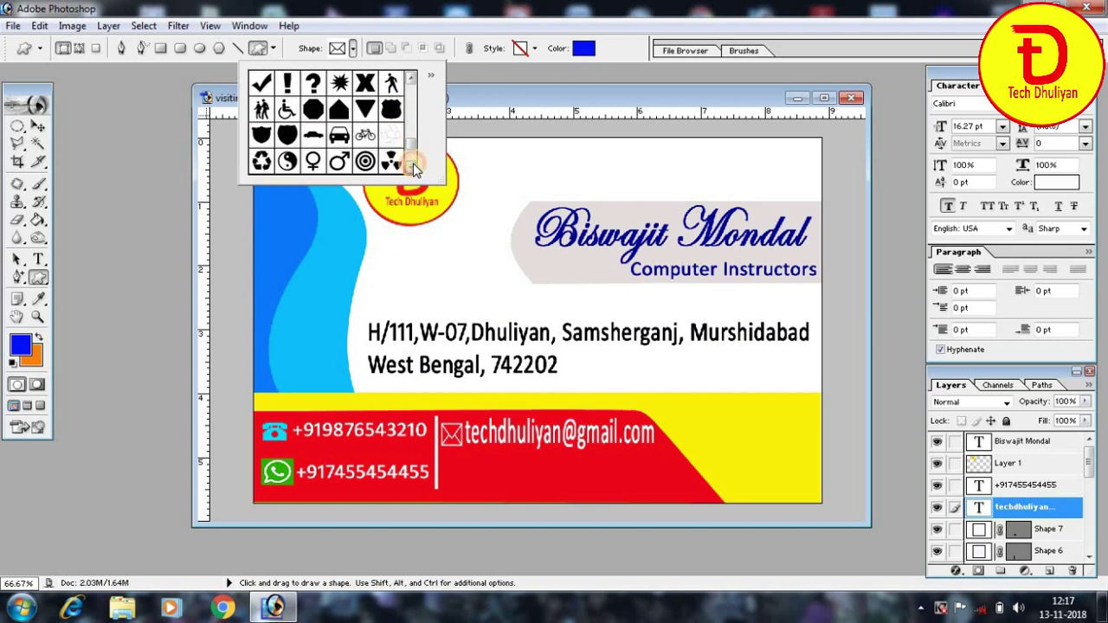
{"action": "left_click", "coordinate": [412, 166]}
{"action": "left_click", "coordinate": [412, 167]}
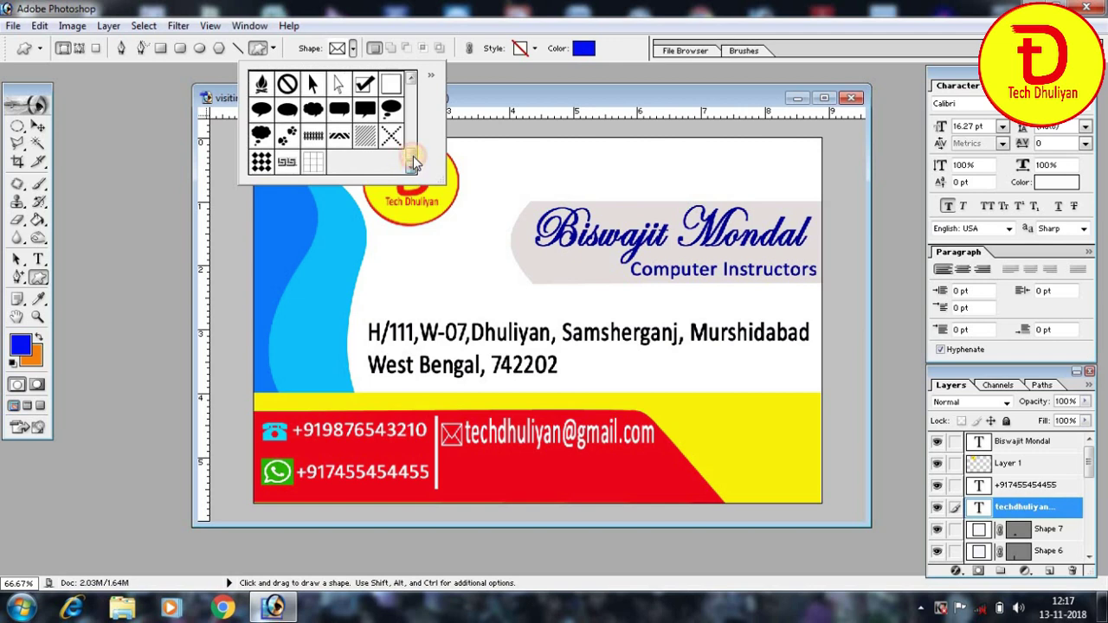
{"action": "left_click", "coordinate": [411, 81]}
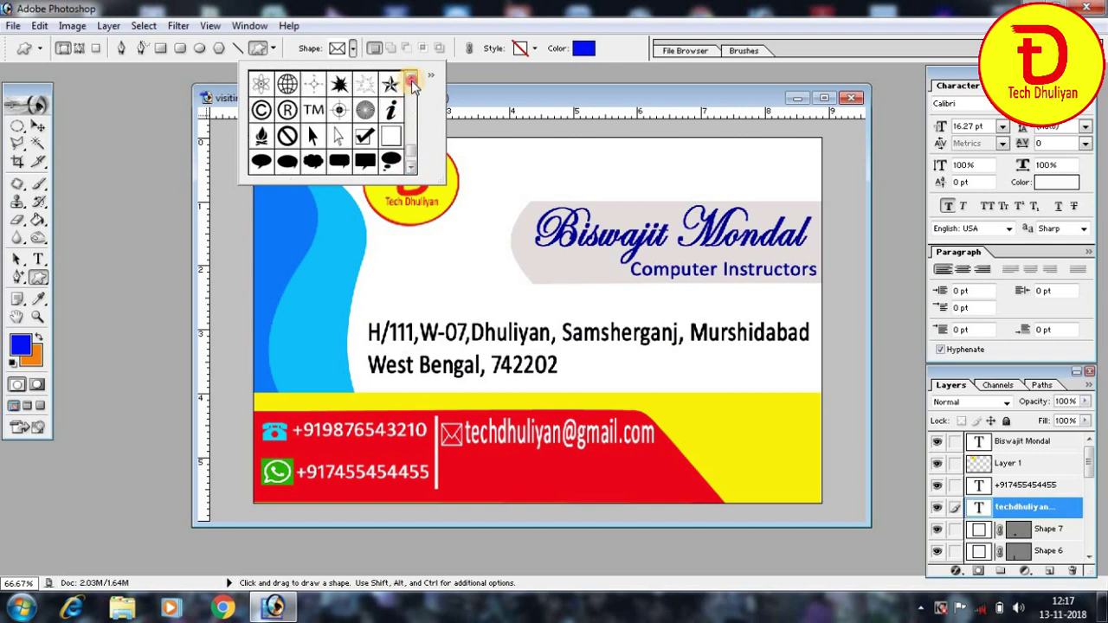
{"action": "left_click", "coordinate": [411, 81]}
{"action": "left_click", "coordinate": [411, 81]}
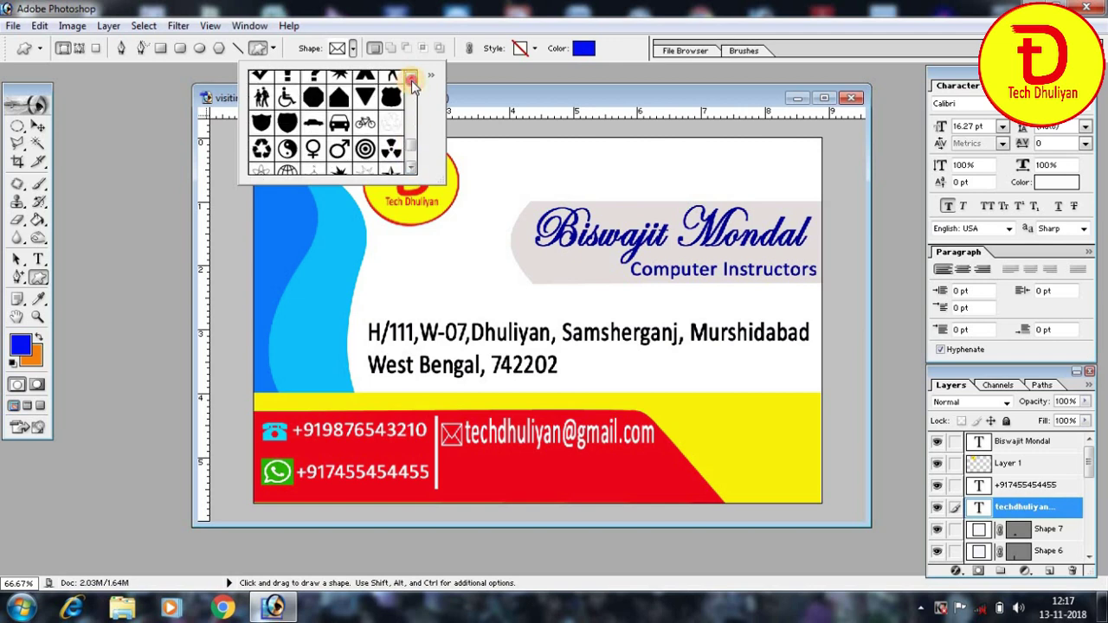
{"action": "left_click", "coordinate": [411, 81]}
{"action": "left_click", "coordinate": [411, 81]}
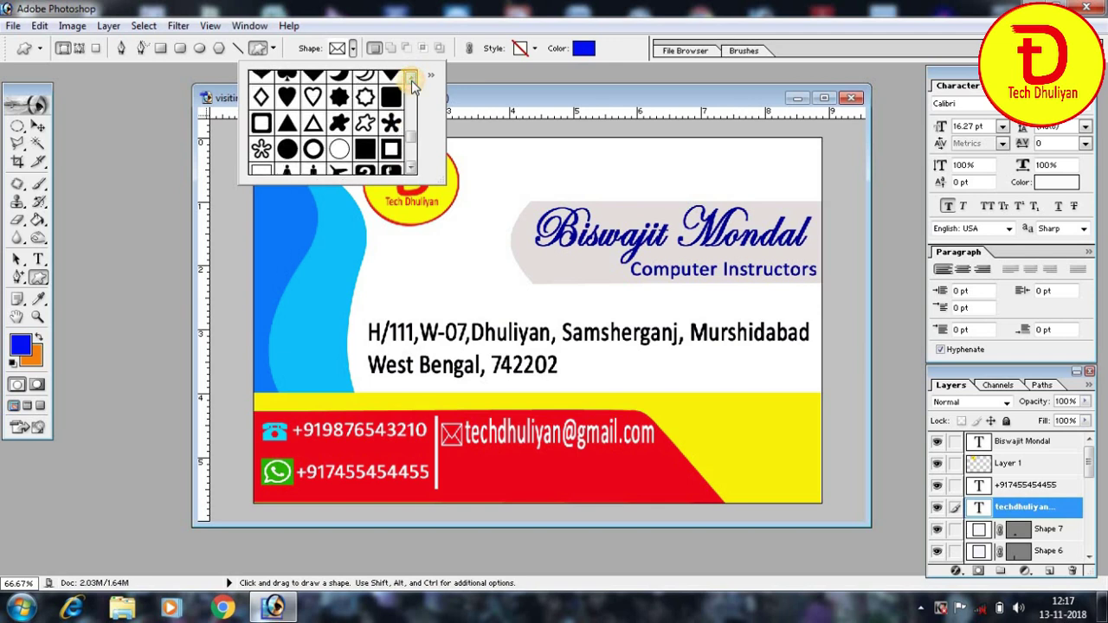
{"action": "left_click", "coordinate": [411, 81]}
{"action": "left_click", "coordinate": [411, 81]}
{"action": "left_click", "coordinate": [411, 80]}
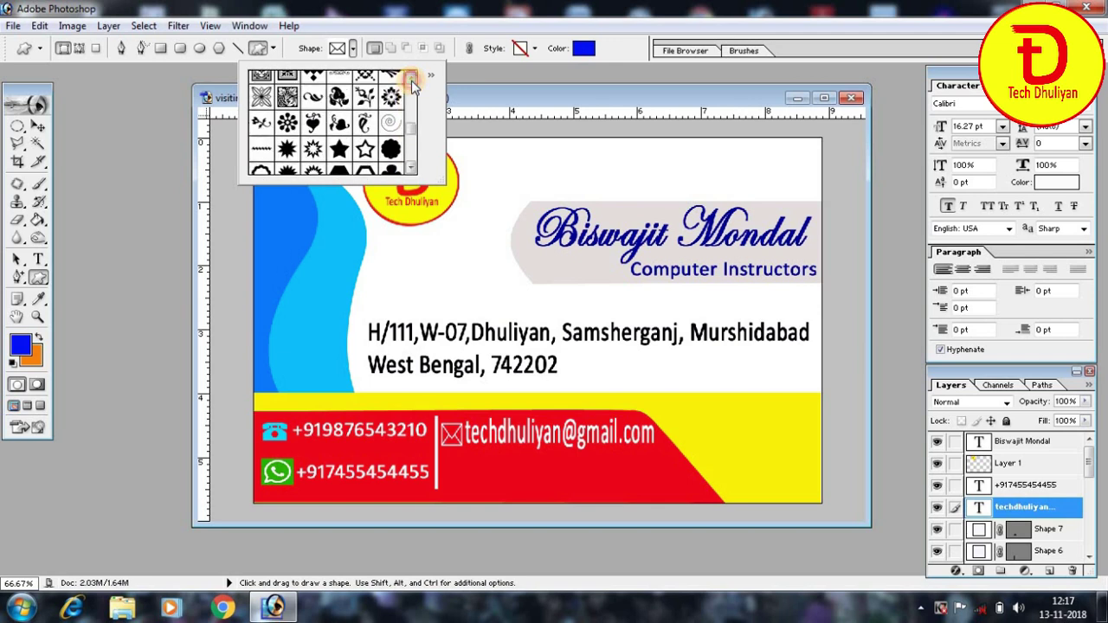
{"action": "left_click", "coordinate": [411, 80]}
{"action": "left_click", "coordinate": [411, 81]}
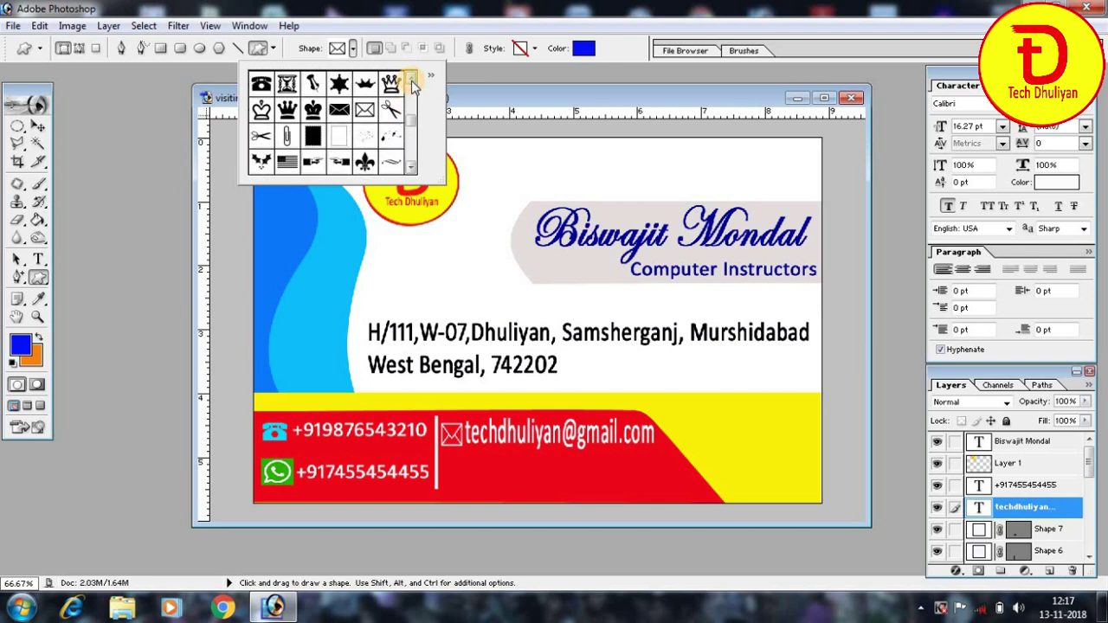
{"action": "left_click", "coordinate": [411, 81]}
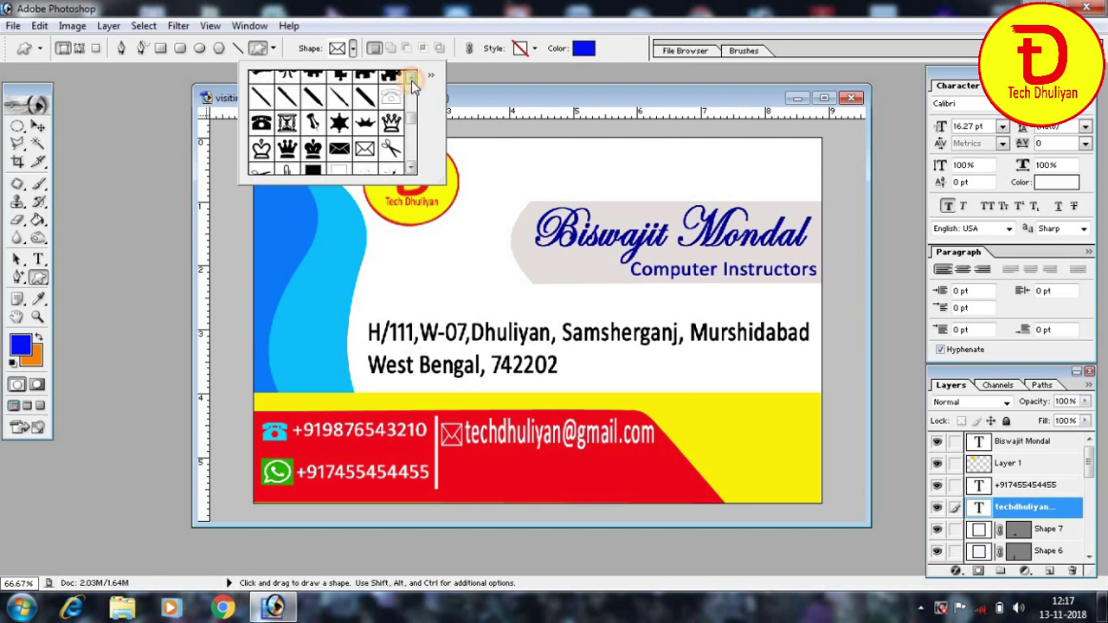
{"action": "left_click", "coordinate": [411, 81]}
{"action": "left_click", "coordinate": [411, 80]}
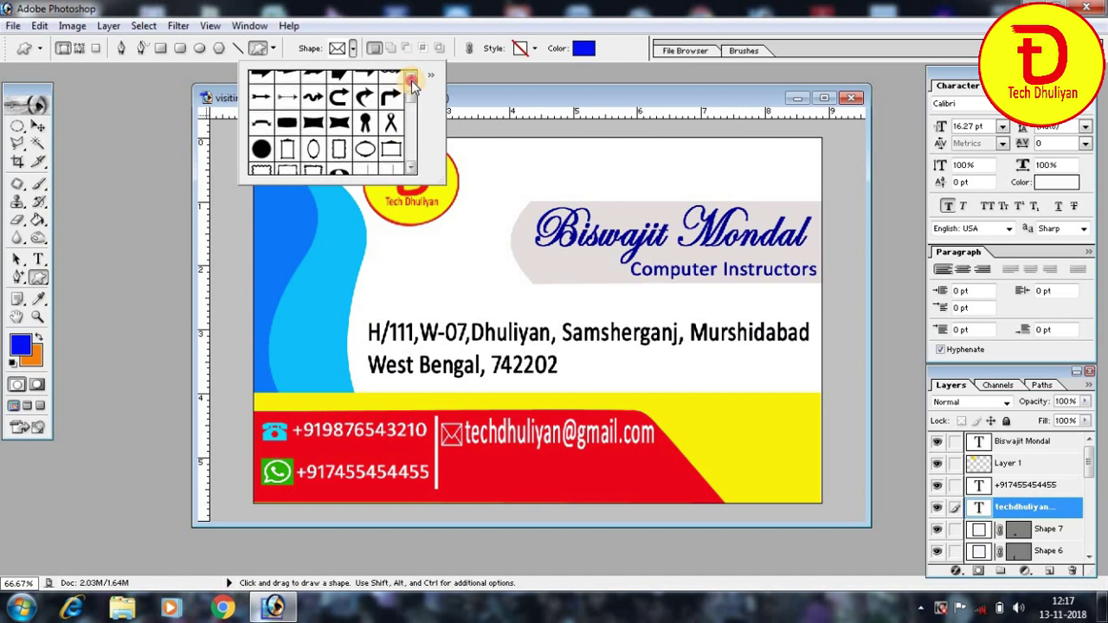
{"action": "left_click", "coordinate": [411, 81]}
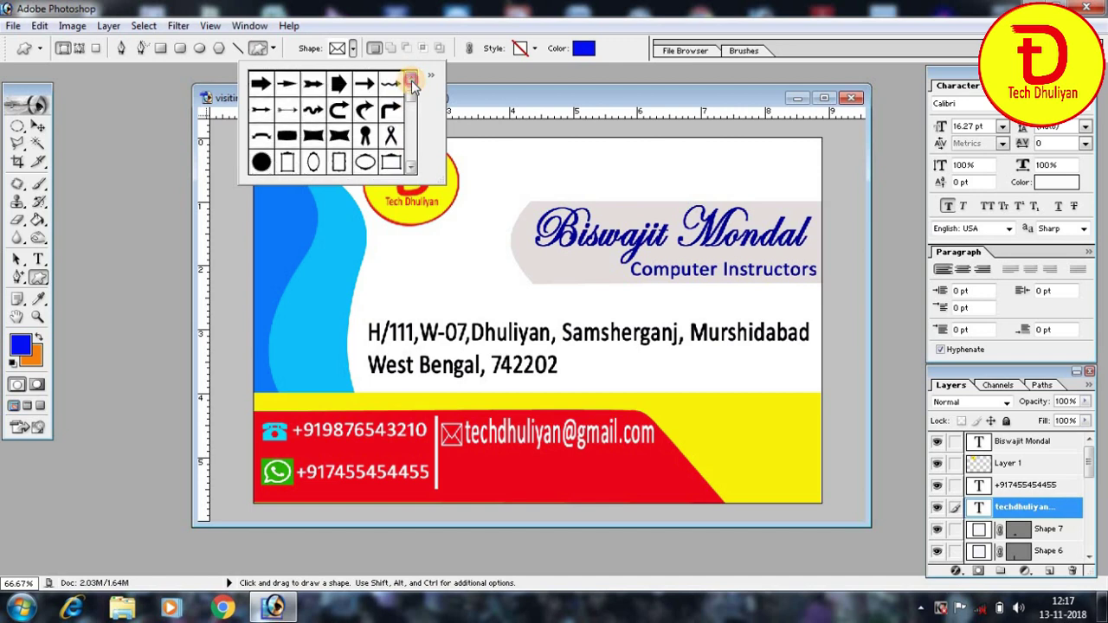
{"action": "left_click", "coordinate": [409, 165]}
{"action": "left_click", "coordinate": [408, 165]}
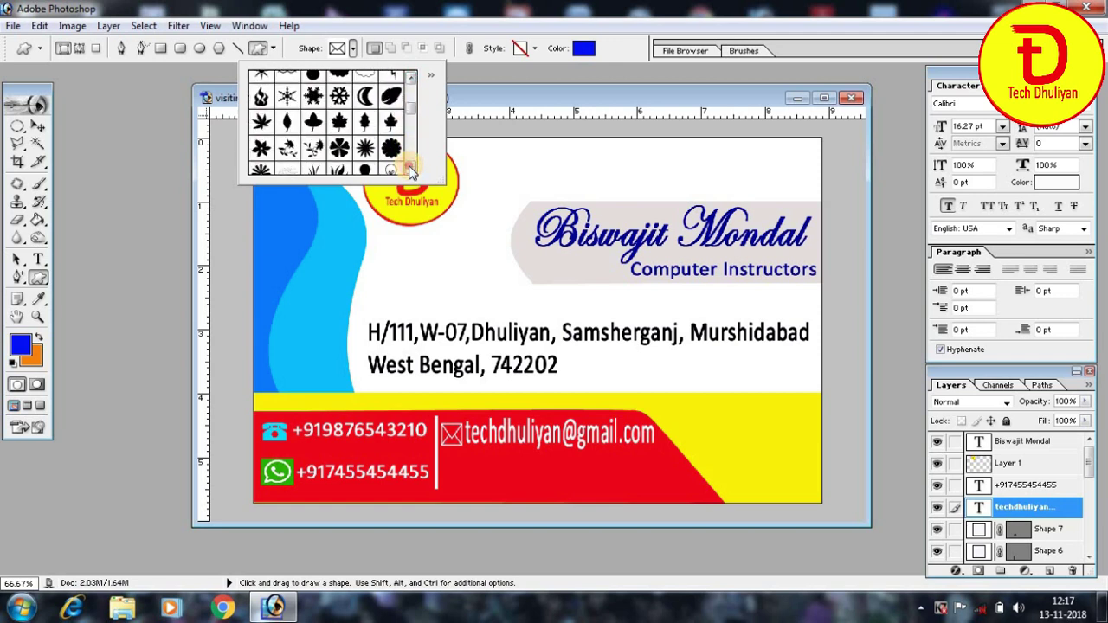
{"action": "left_click", "coordinate": [408, 165]}
{"action": "left_click", "coordinate": [409, 165]}
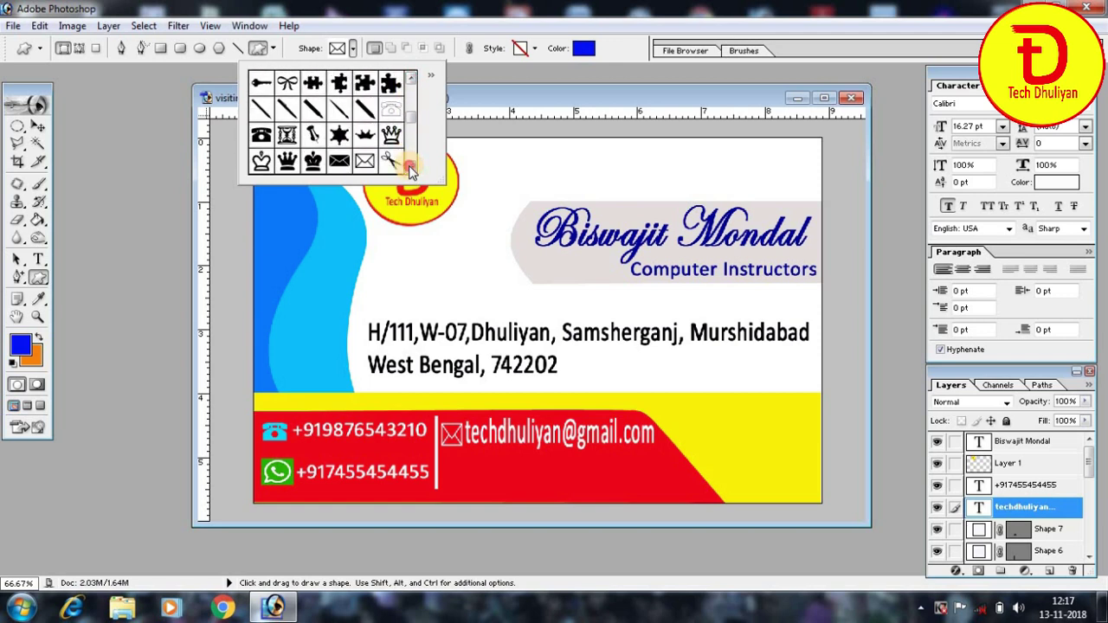
{"action": "left_click", "coordinate": [408, 165]}
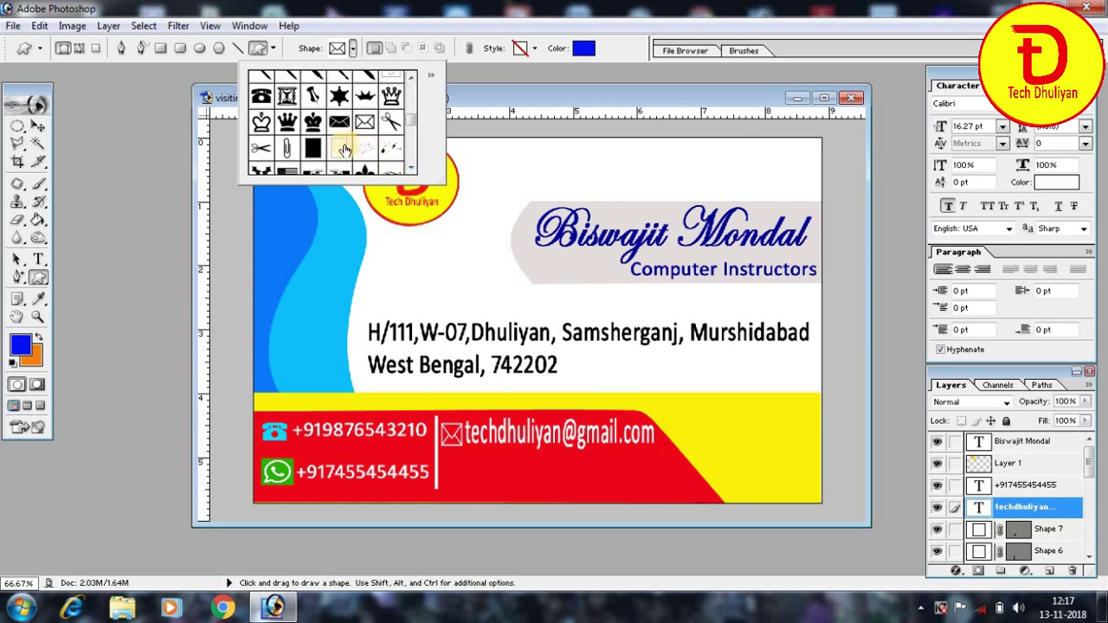
{"action": "left_click", "coordinate": [343, 148]}
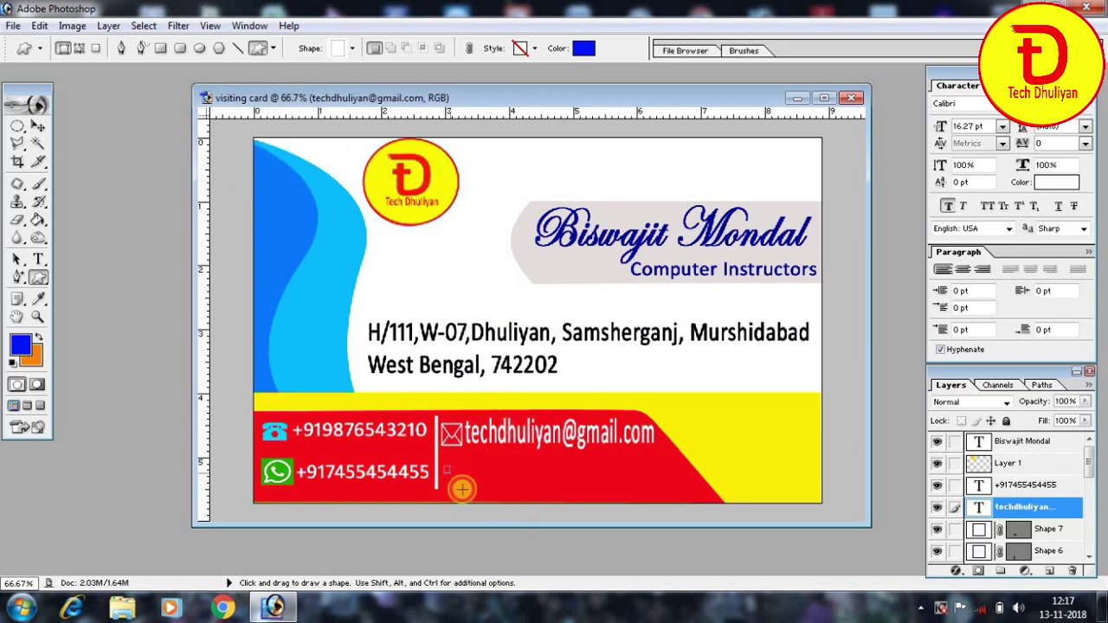
{"action": "left_click", "coordinate": [443, 467]}
{"action": "left_click_drag", "start_coordinate": [462, 489], "coordinate": [463, 490]}
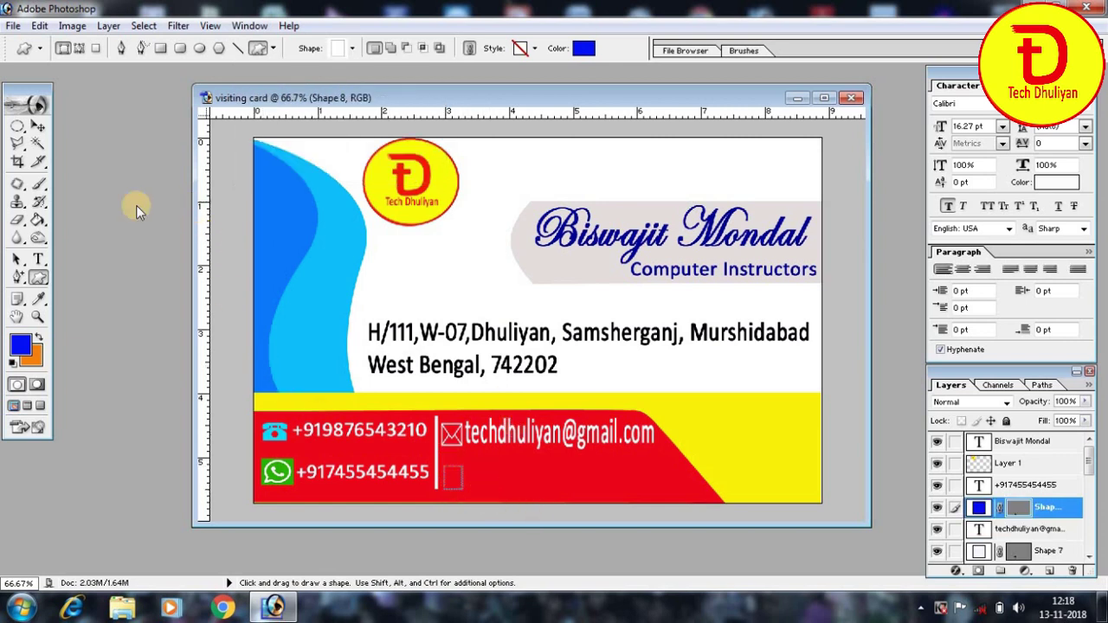
{"action": "left_click", "coordinate": [42, 260]}
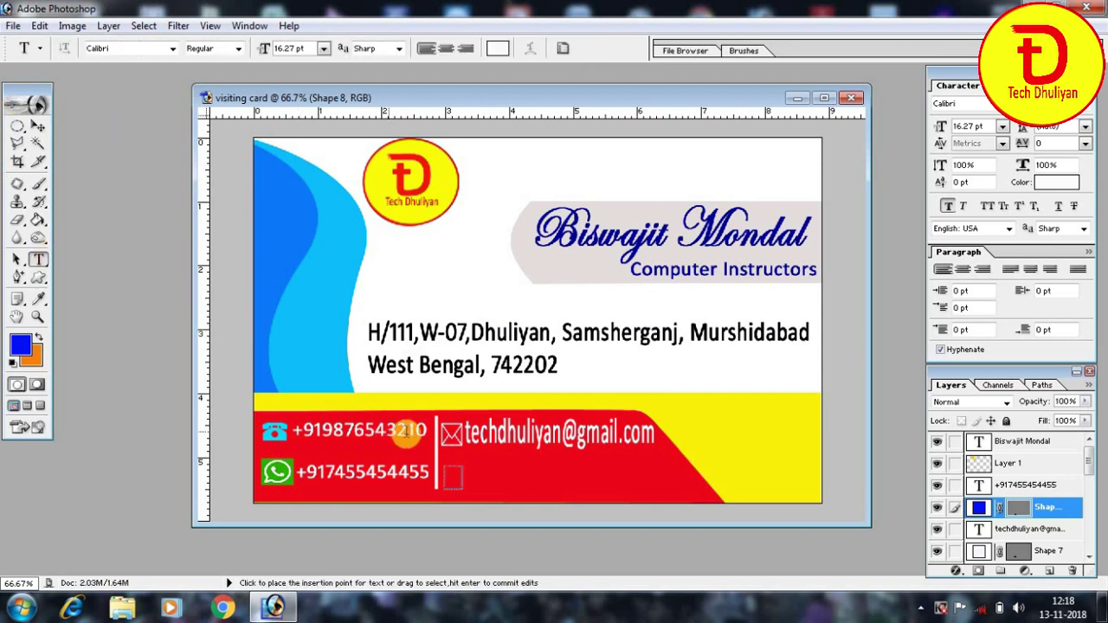
{"action": "left_click", "coordinate": [522, 485]}
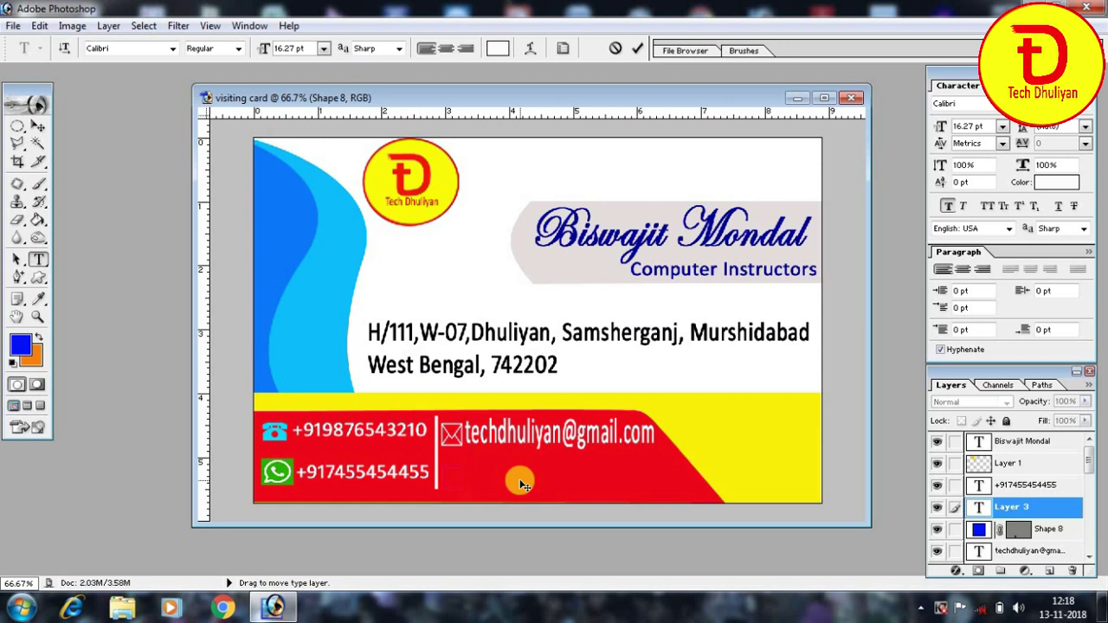
{"action": "type", "text": "ww.te"}
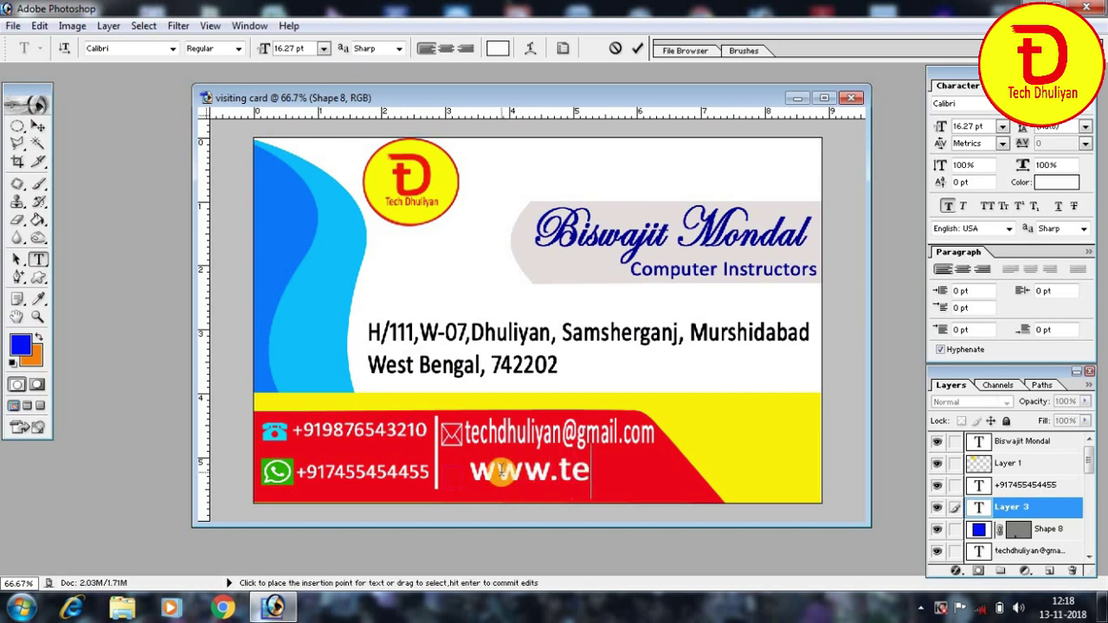
{"action": "type", "text": "ch"}
{"action": "type", "text": "dhuliyan"}
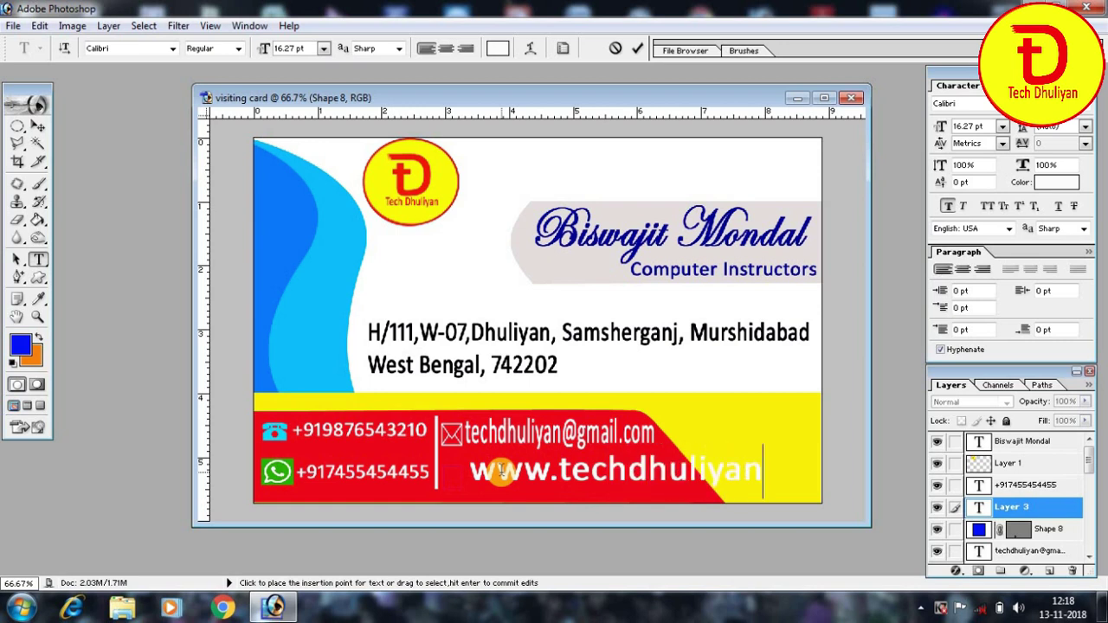
{"action": "type", "text": ".com"}
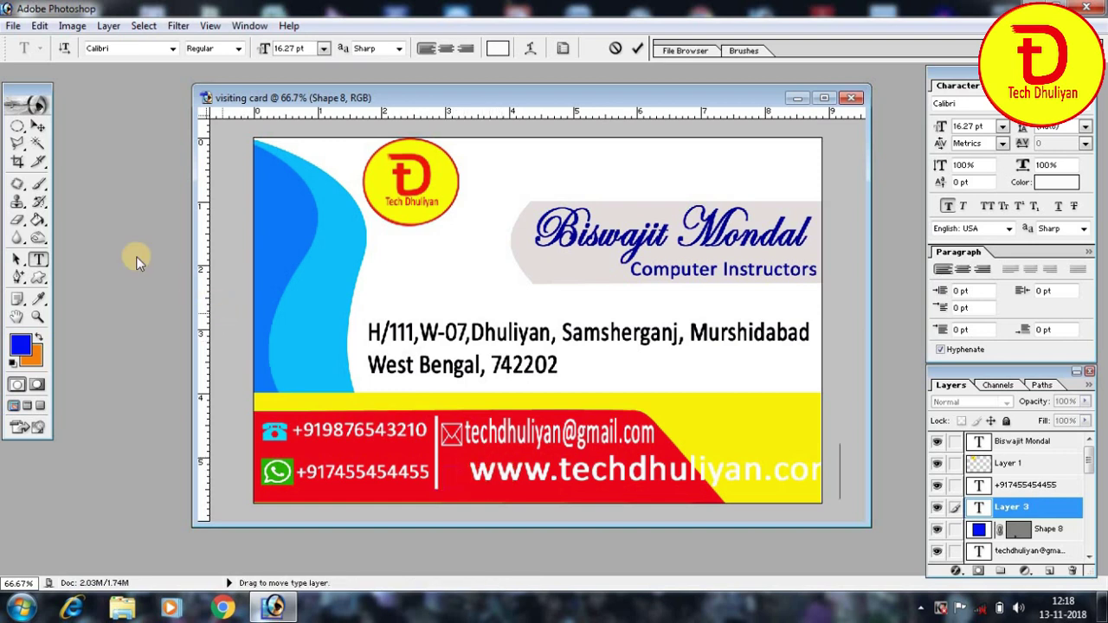
{"action": "left_click", "coordinate": [38, 126]}
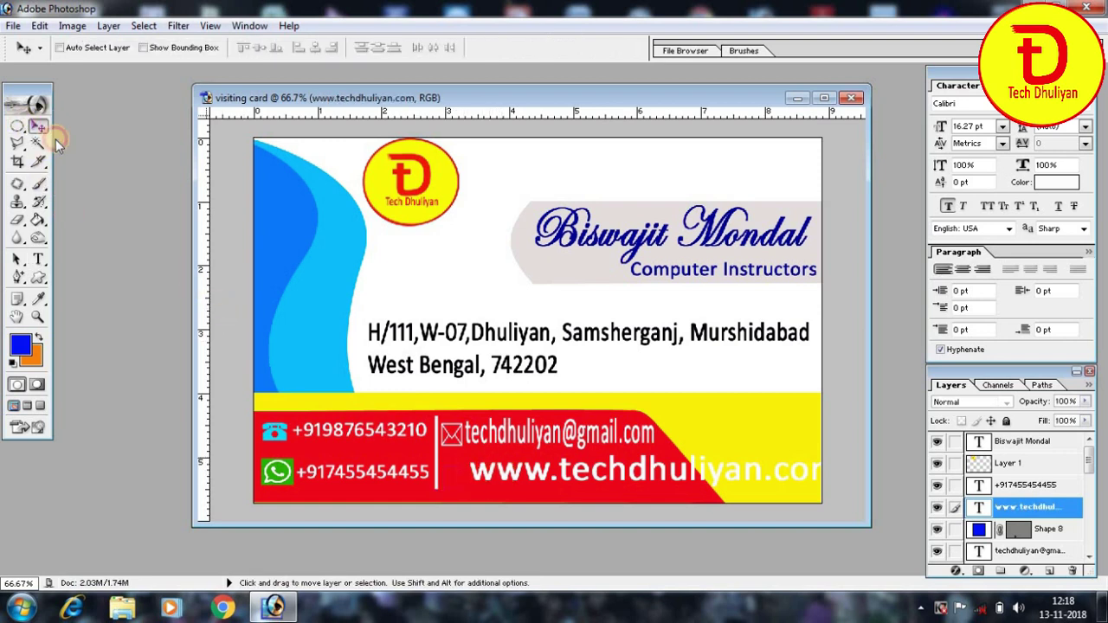
Scale the website text to about 56% width and 67% height, then nudge it right.
{"action": "key", "text": "ctrl+t"}
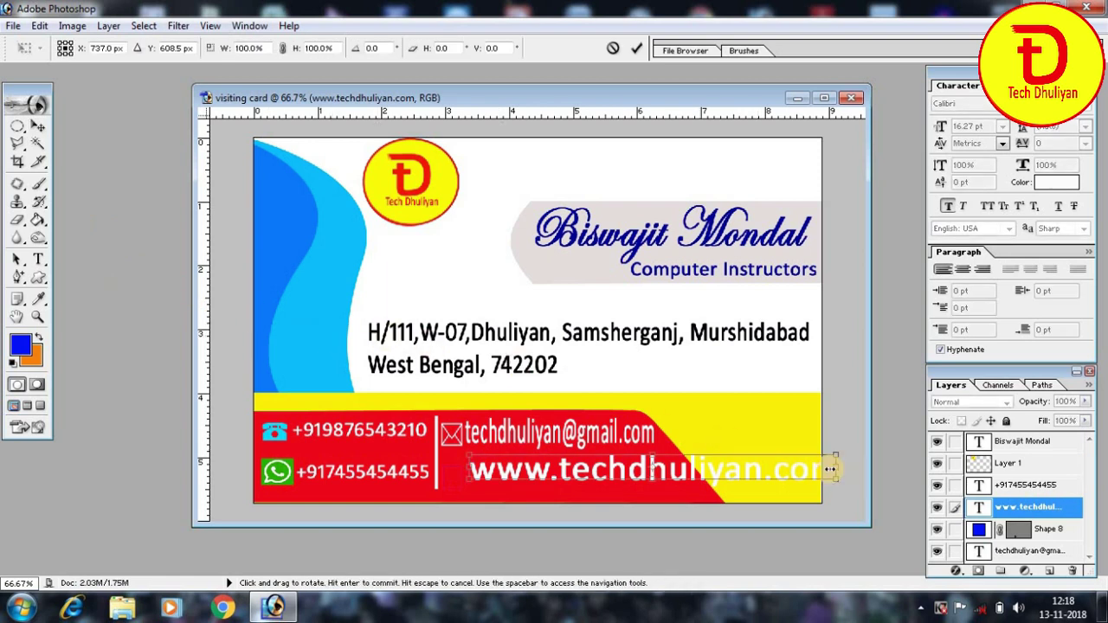
{"action": "left_click_drag", "start_coordinate": [833, 468], "coordinate": [675, 468]}
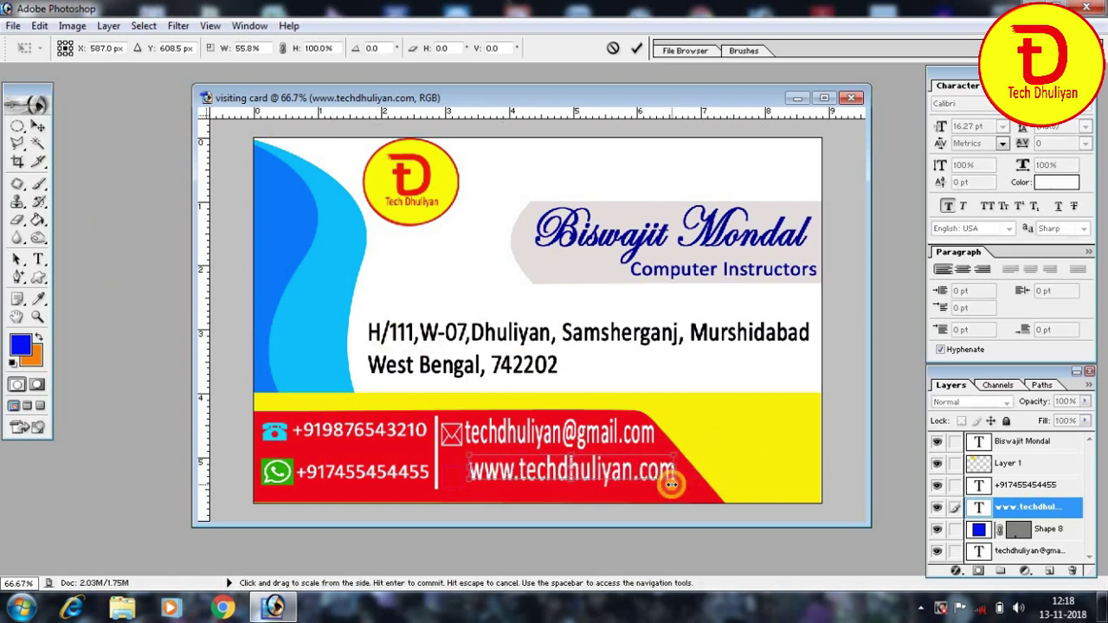
{"action": "left_click_drag", "start_coordinate": [572, 456], "coordinate": [573, 465]}
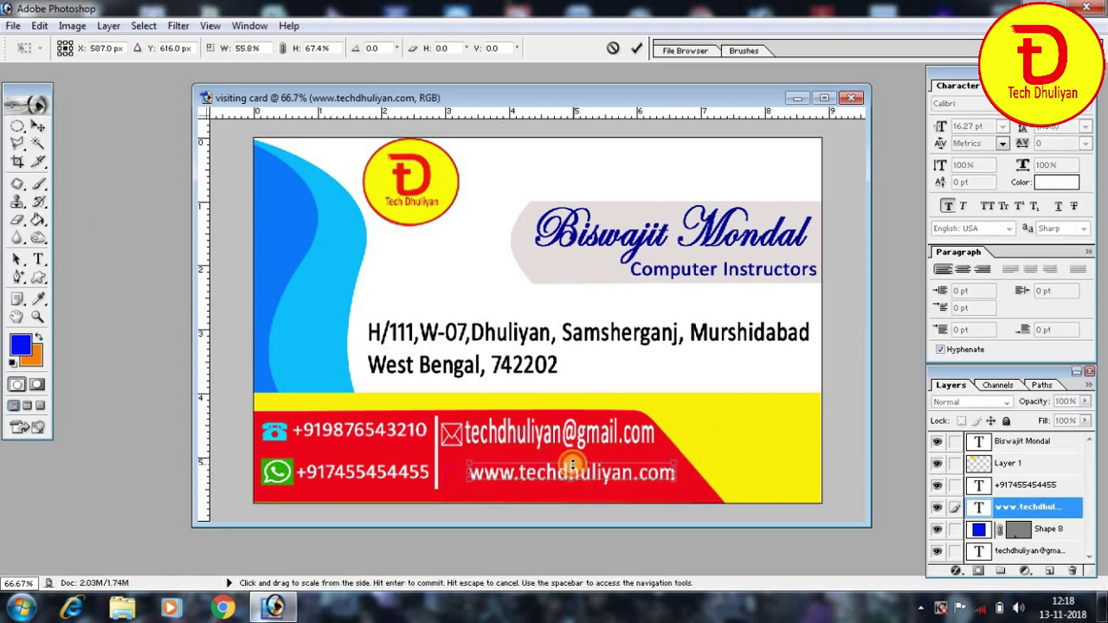
{"action": "key", "text": "Return"}
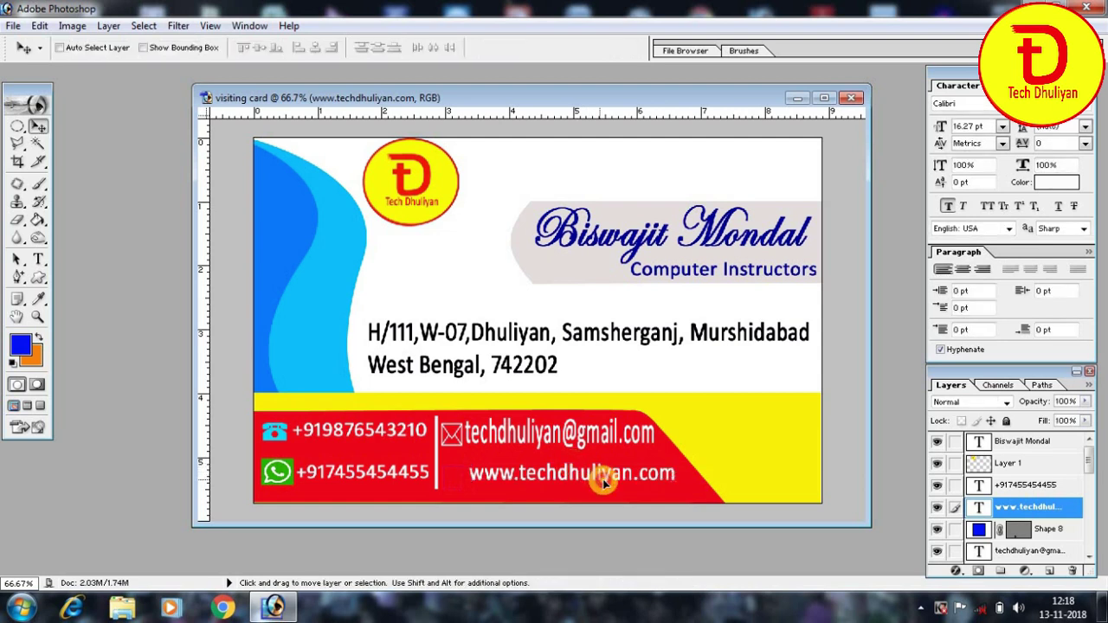
{"action": "left_click_drag", "start_coordinate": [598, 481], "coordinate": [603, 483]}
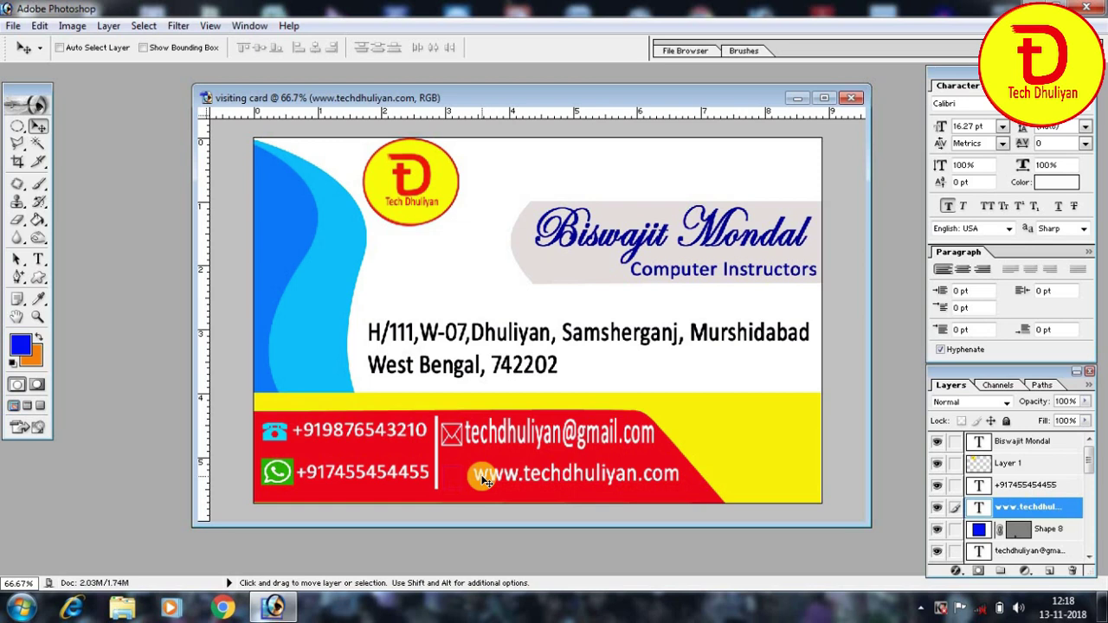
{"action": "right_click", "coordinate": [446, 469]}
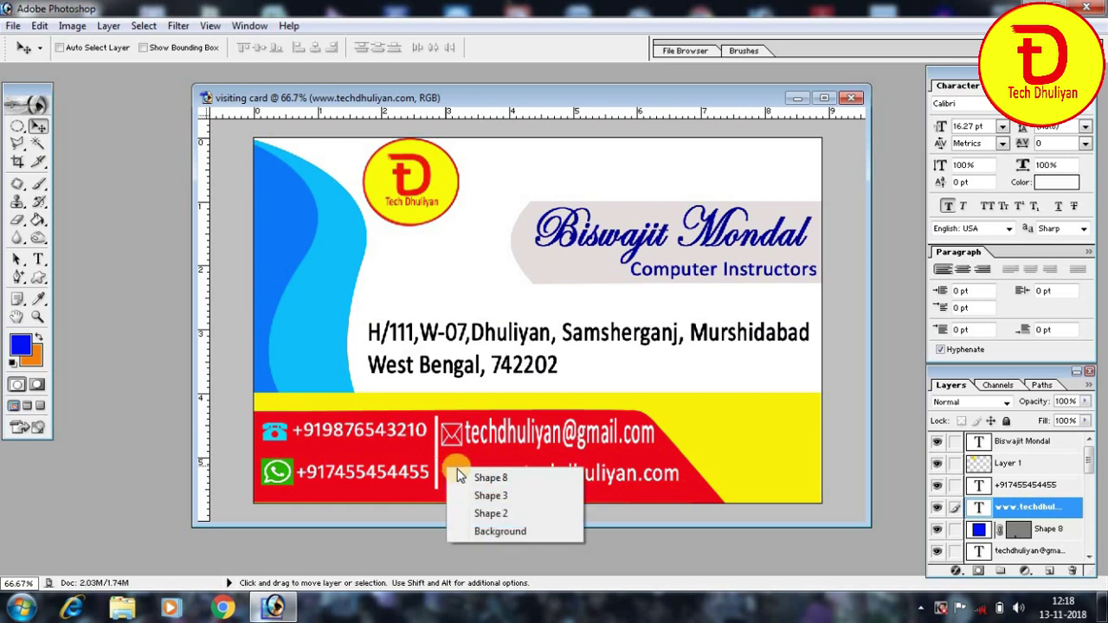
Delete the Shape 8 placeholder layer and its vector mask.
{"action": "left_click", "coordinate": [463, 476]}
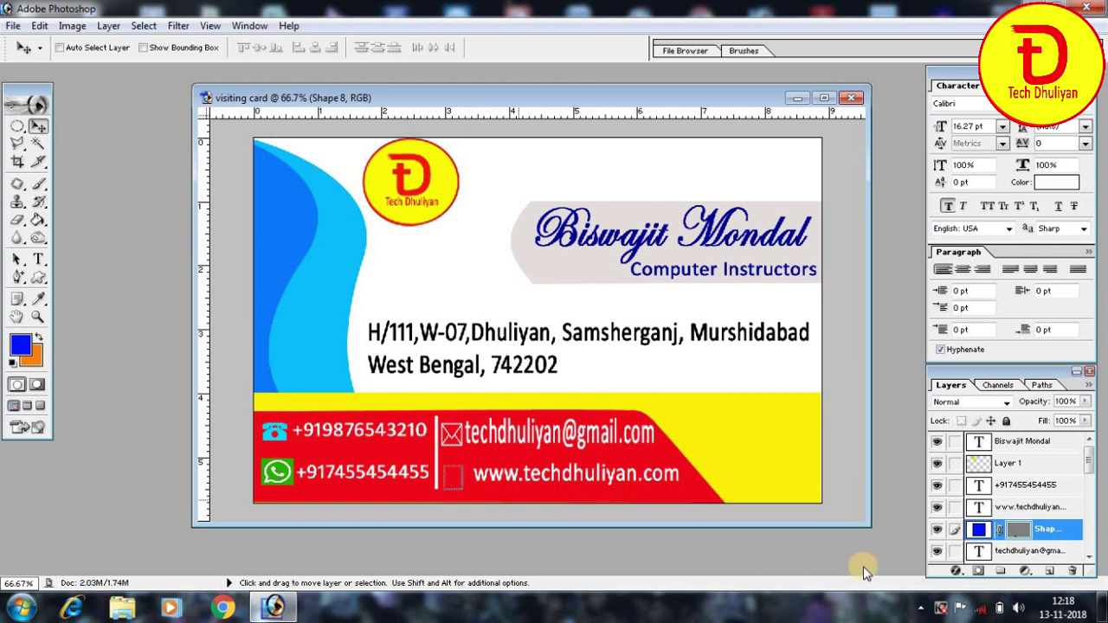
{"action": "left_click", "coordinate": [1071, 571]}
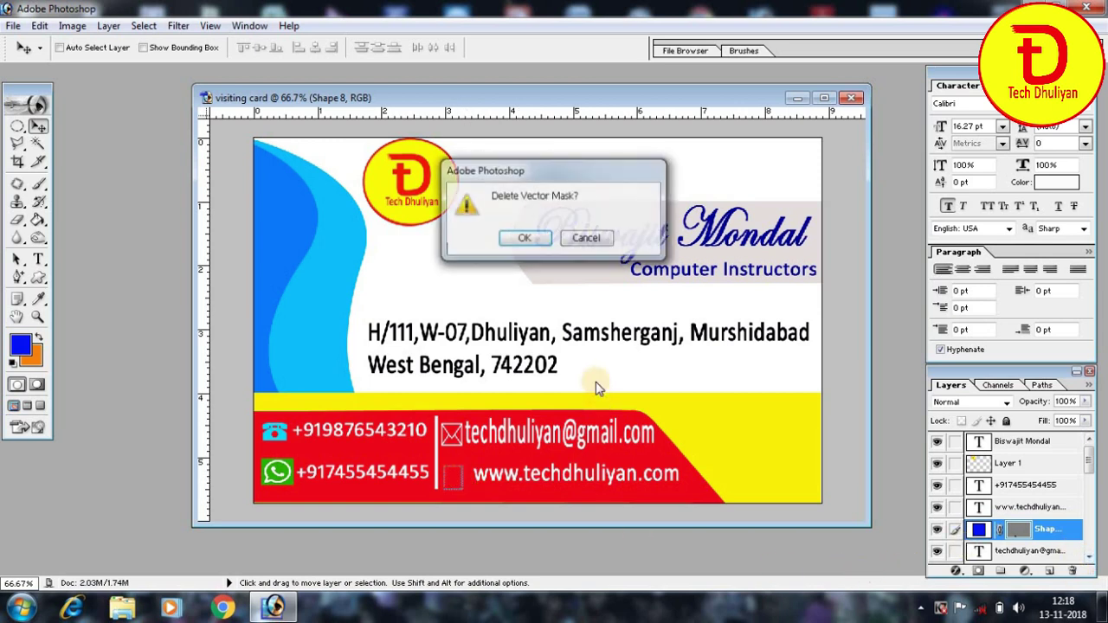
{"action": "left_click", "coordinate": [526, 240]}
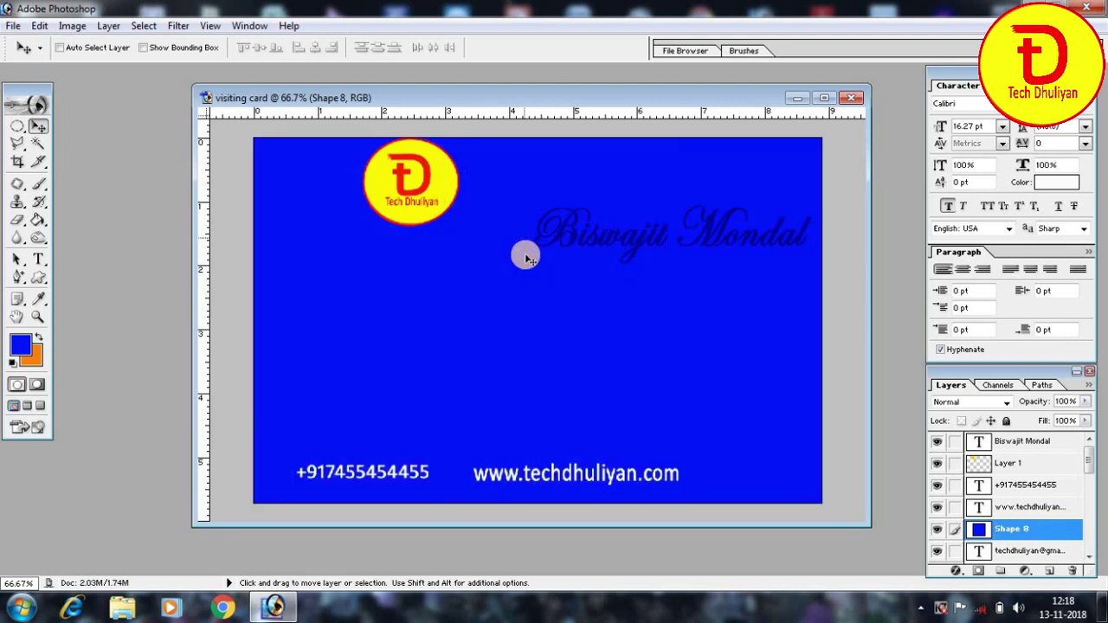
{"action": "left_click", "coordinate": [1073, 570]}
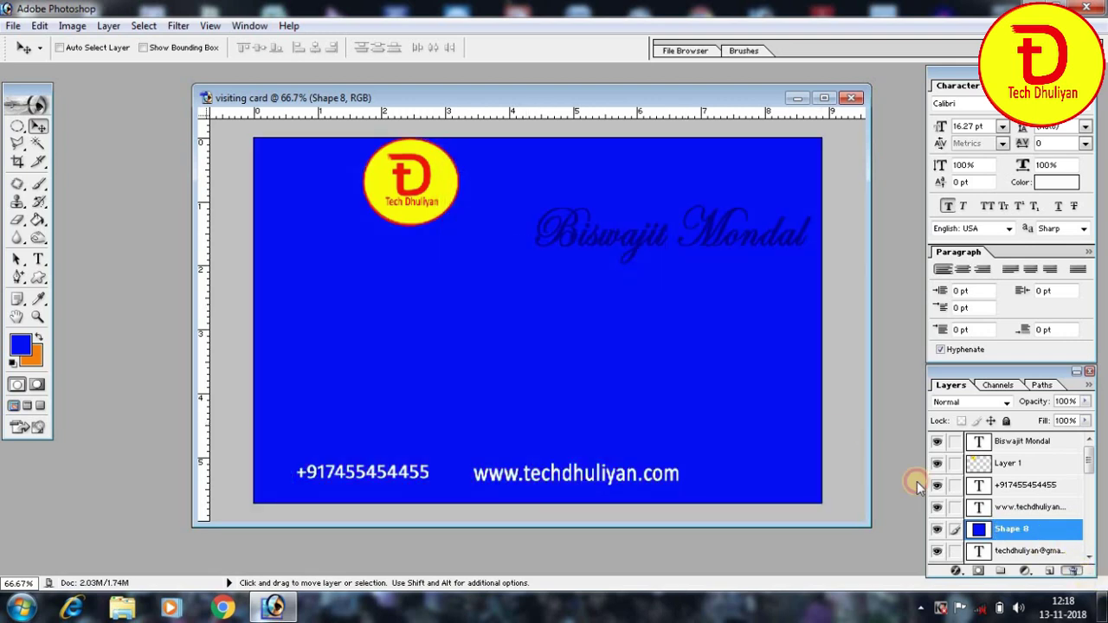
{"action": "left_click", "coordinate": [516, 239]}
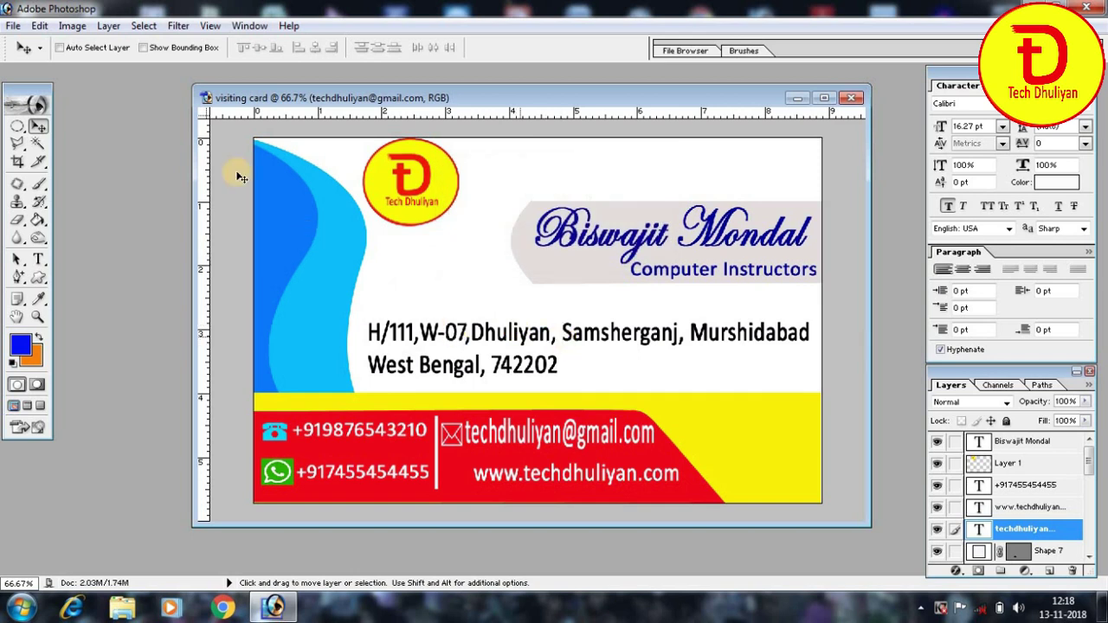
Draw a pointing-hand custom shape just before the website address.
{"action": "left_click", "coordinate": [38, 277]}
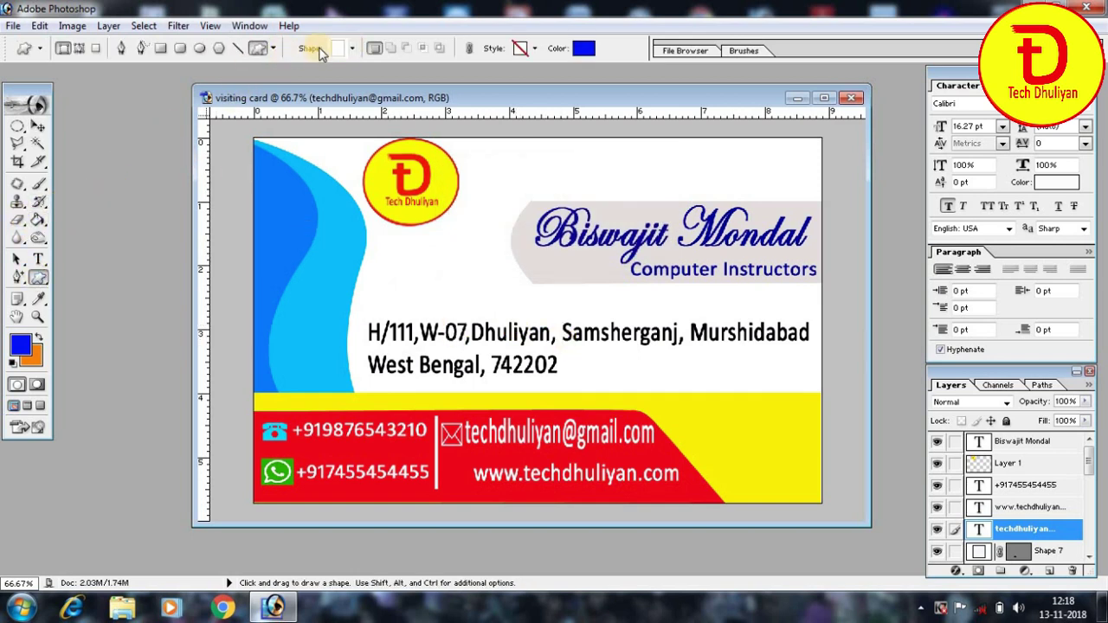
{"action": "left_click", "coordinate": [353, 52]}
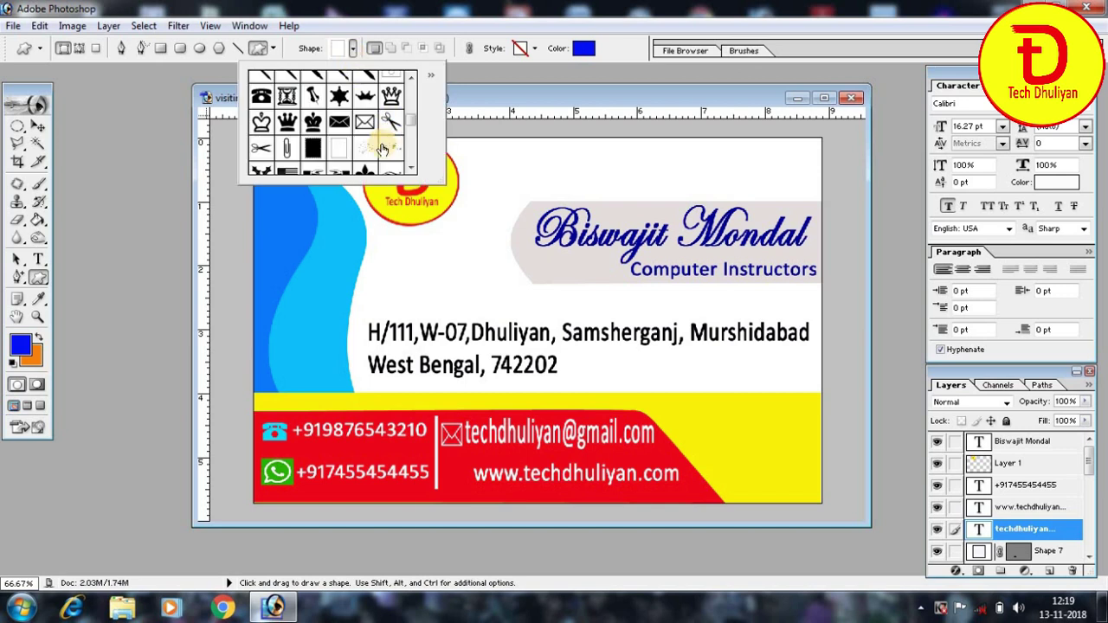
{"action": "left_click", "coordinate": [412, 172]}
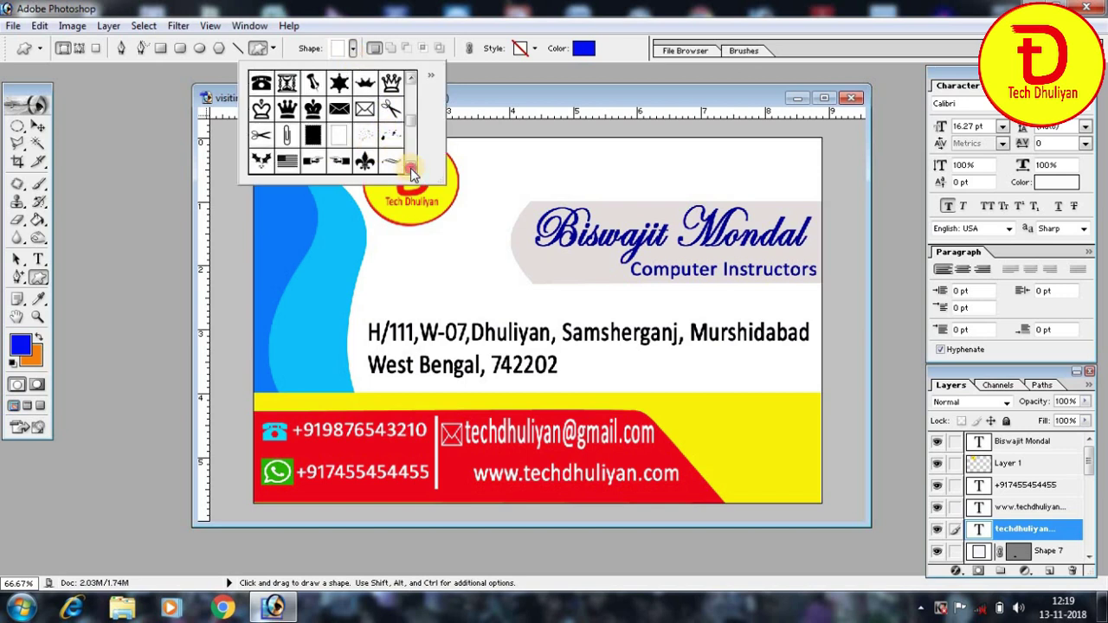
{"action": "left_click", "coordinate": [412, 172]}
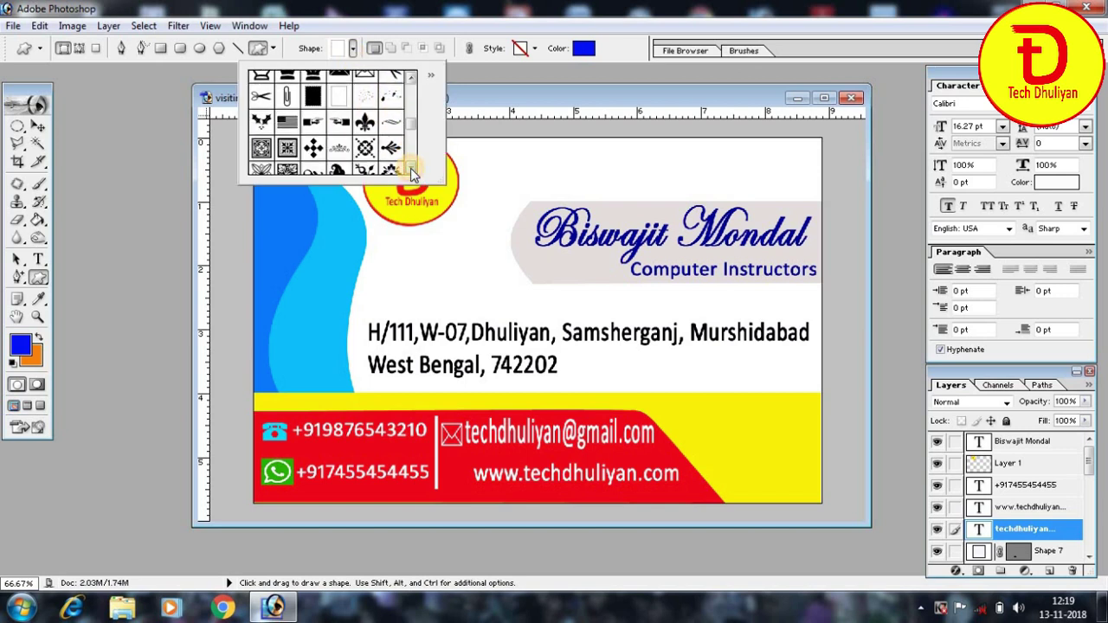
{"action": "left_click", "coordinate": [313, 121]}
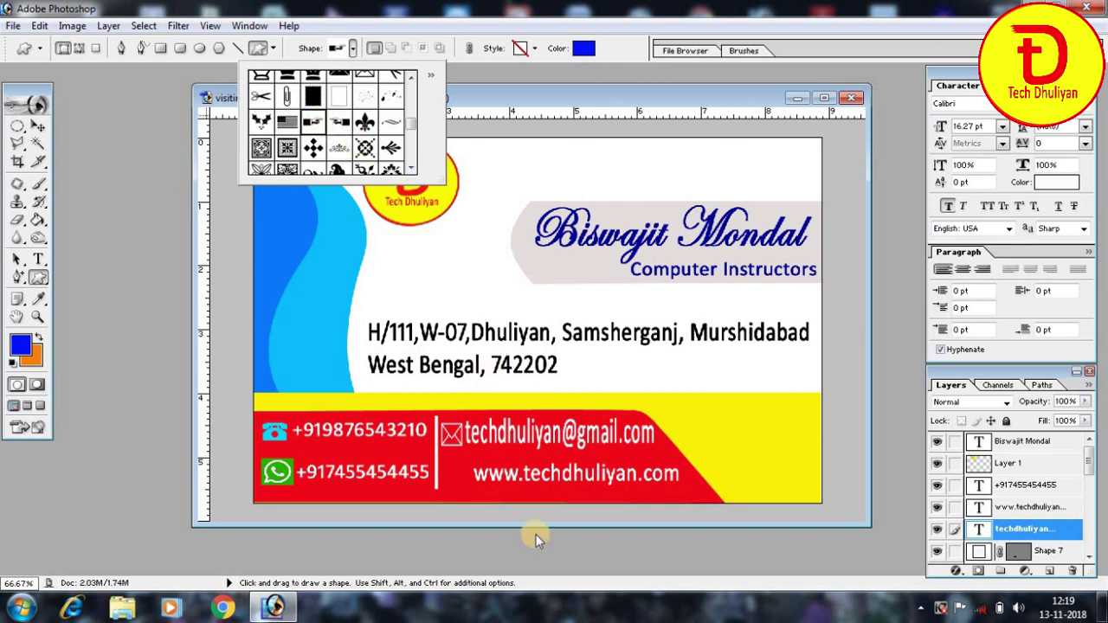
{"action": "left_click", "coordinate": [454, 480]}
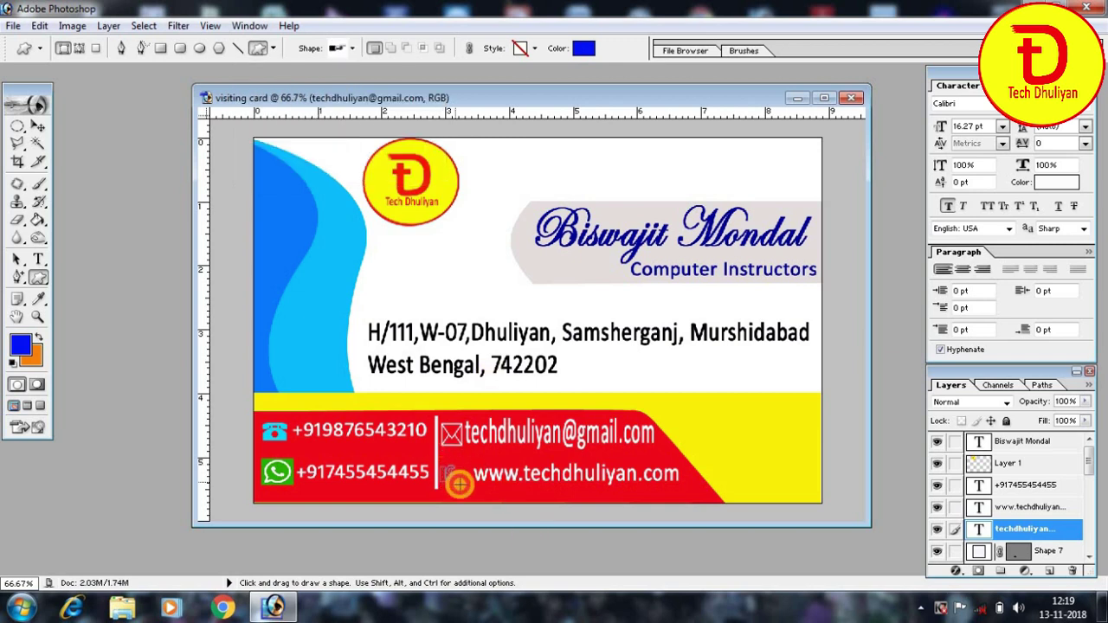
{"action": "left_click_drag", "start_coordinate": [441, 469], "coordinate": [467, 481]}
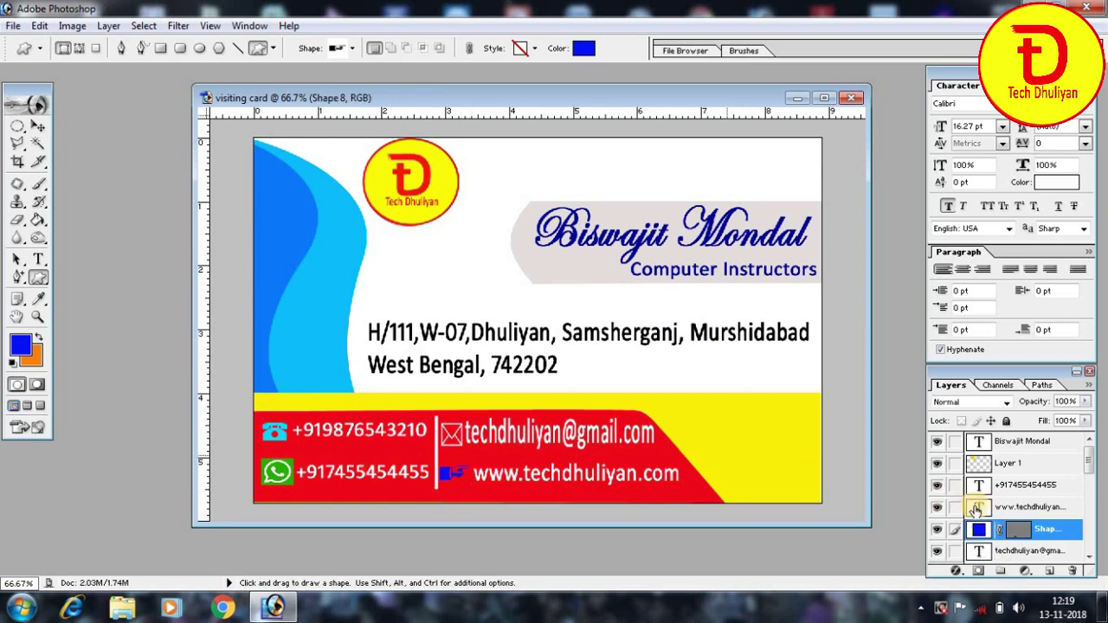
Change the hand icon's fill colour to white.
{"action": "double_click", "coordinate": [978, 529]}
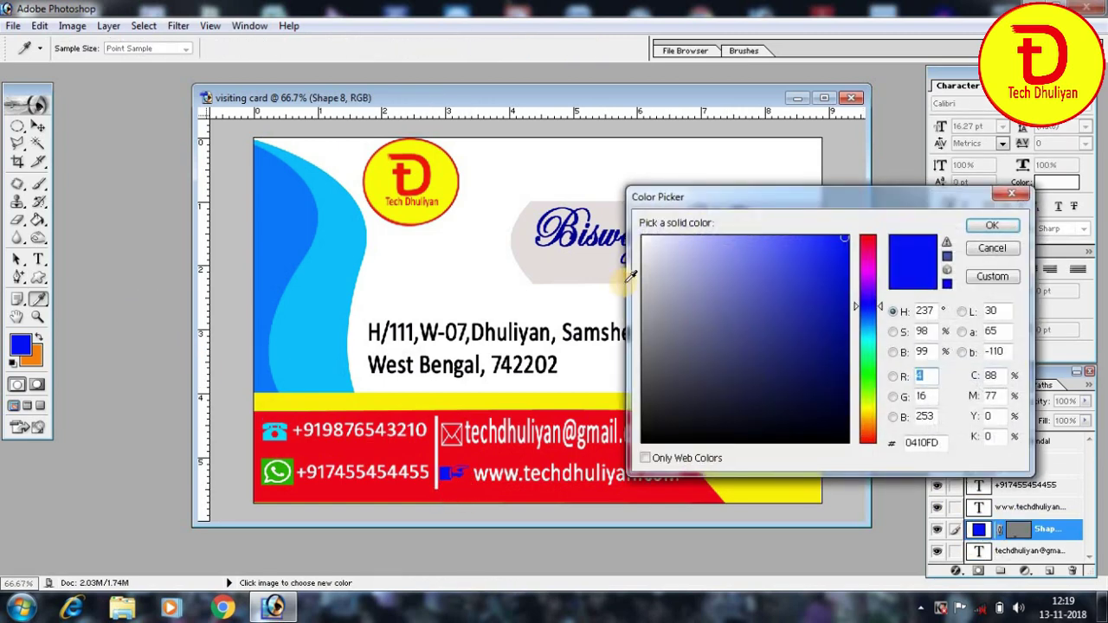
{"action": "left_click", "coordinate": [641, 236]}
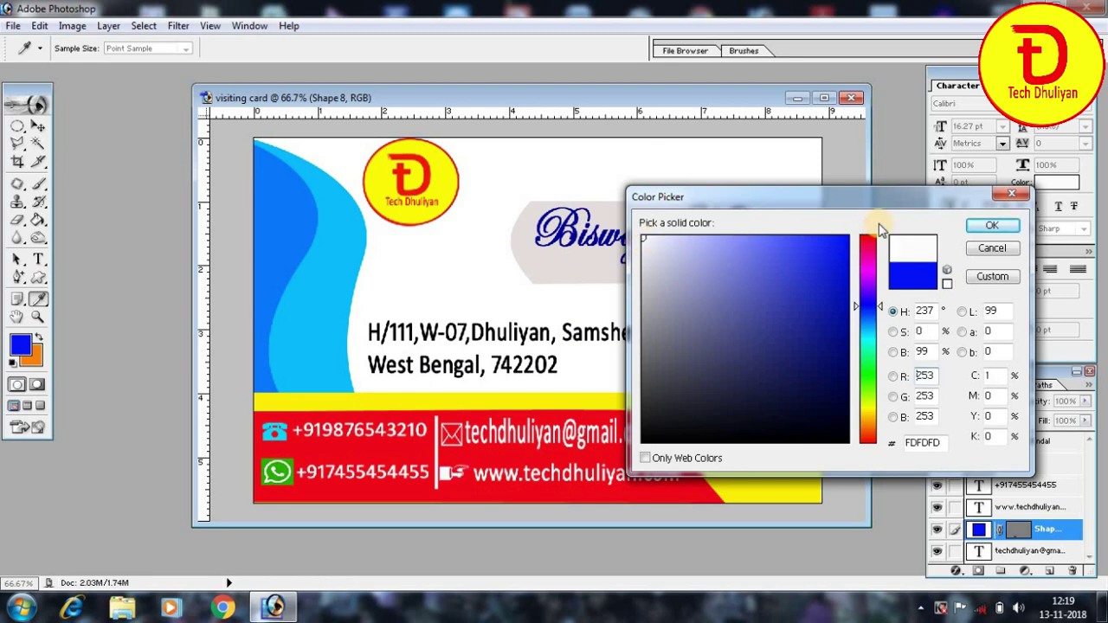
{"action": "left_click", "coordinate": [992, 225]}
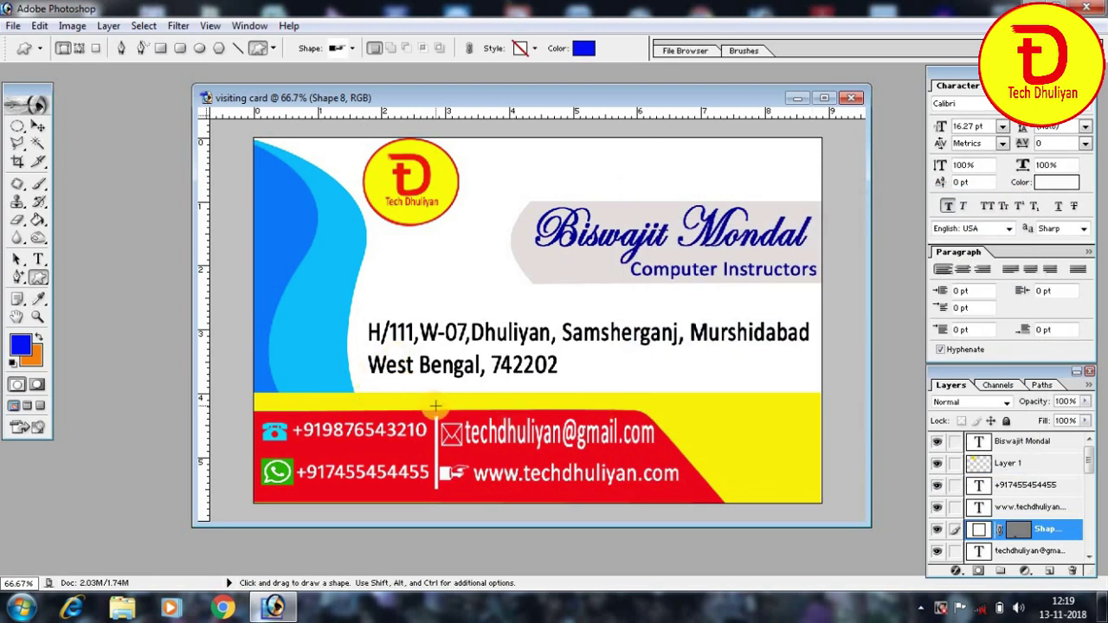
{"action": "left_click", "coordinate": [40, 126]}
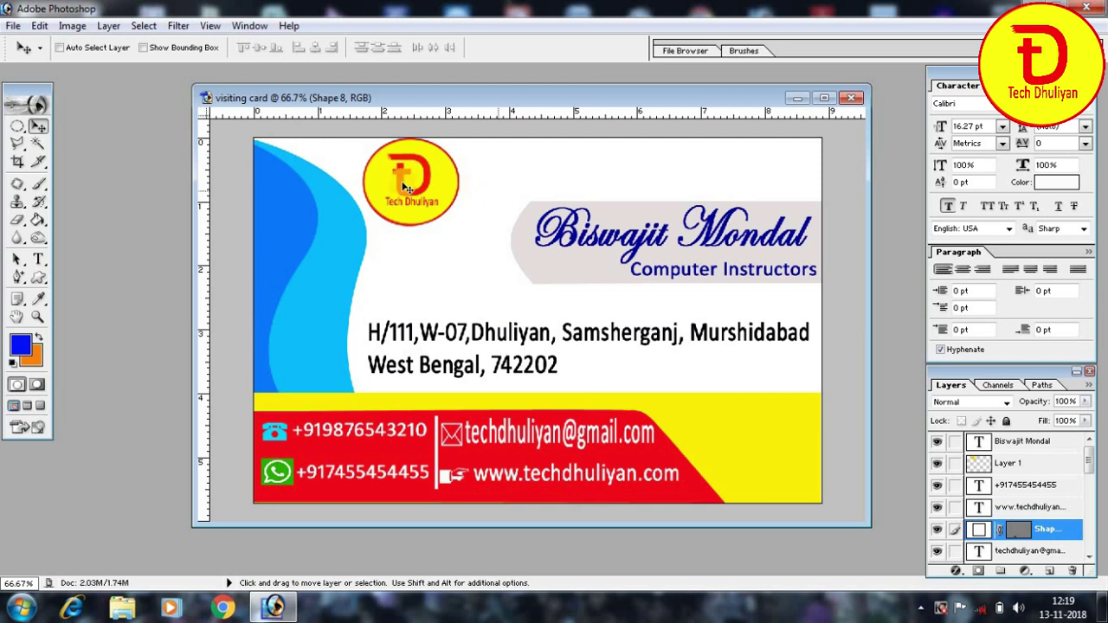
Select the logo layer, move it, and enlarge it to about 135%.
{"action": "right_click", "coordinate": [402, 182]}
{"action": "left_click", "coordinate": [437, 192]}
{"action": "mouse_move", "coordinate": [422, 183]}
{"action": "left_mouse_down"}
{"action": "mouse_move", "coordinate": [430, 206]}
{"action": "mouse_move", "coordinate": [413, 182]}
{"action": "left_mouse_up"}
{"action": "key", "text": "ctrl+t"}
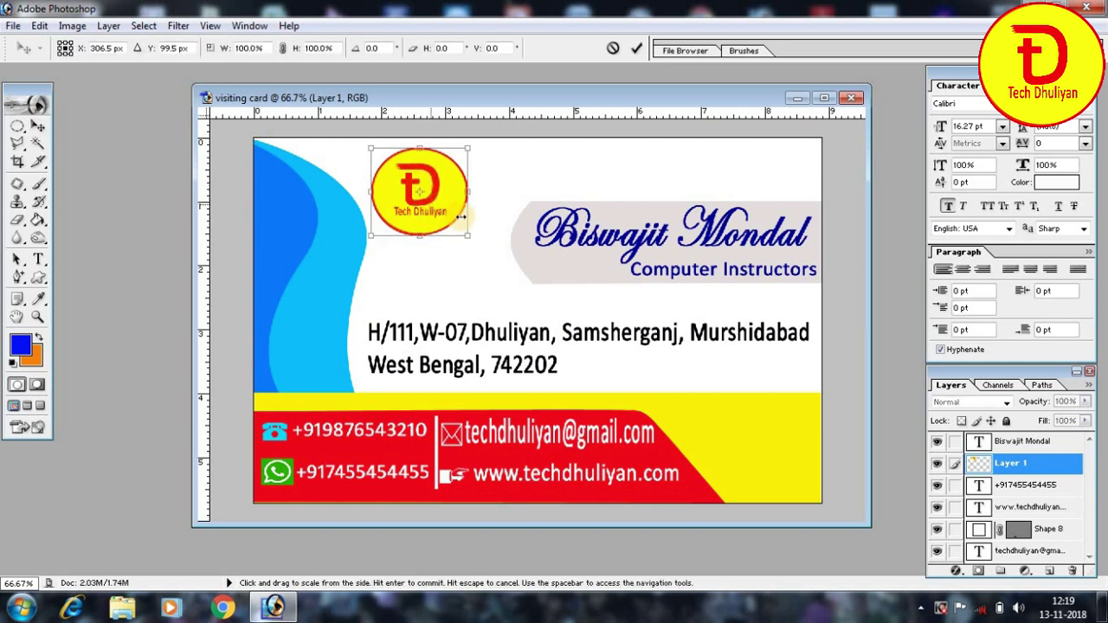
{"action": "left_click_drag", "start_coordinate": [468, 229], "coordinate": [504, 269]}
{"action": "key", "text": "Return"}
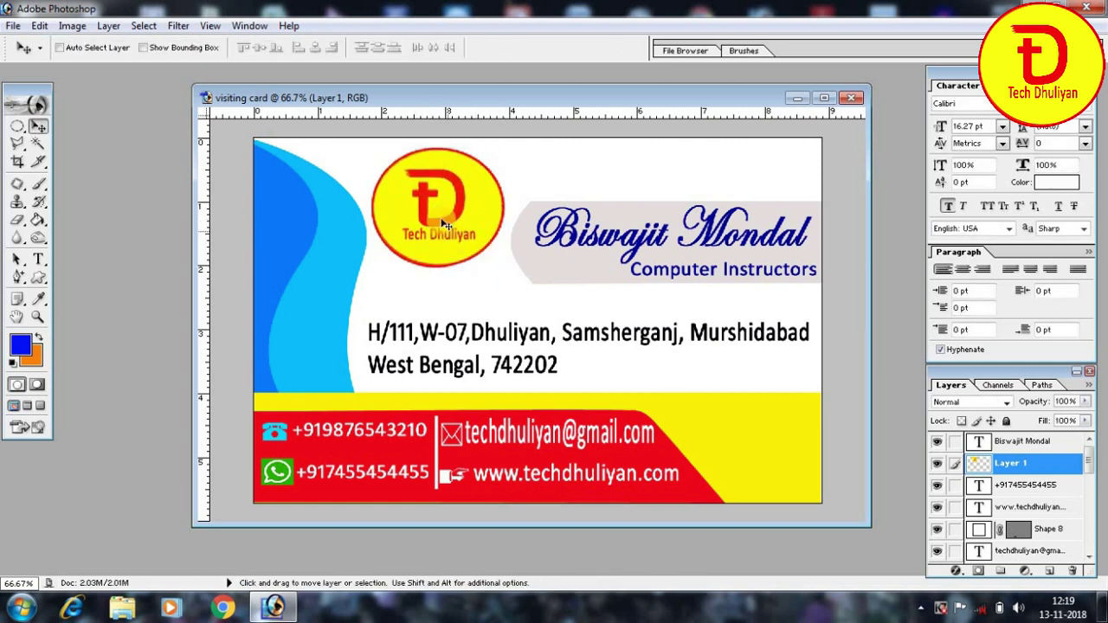
Shrink the logo and place it in the white area beside the blue wave.
{"action": "mouse_move", "coordinate": [442, 221]}
{"action": "left_mouse_down"}
{"action": "mouse_move", "coordinate": [333, 211]}
{"action": "mouse_move", "coordinate": [431, 211]}
{"action": "left_mouse_up"}
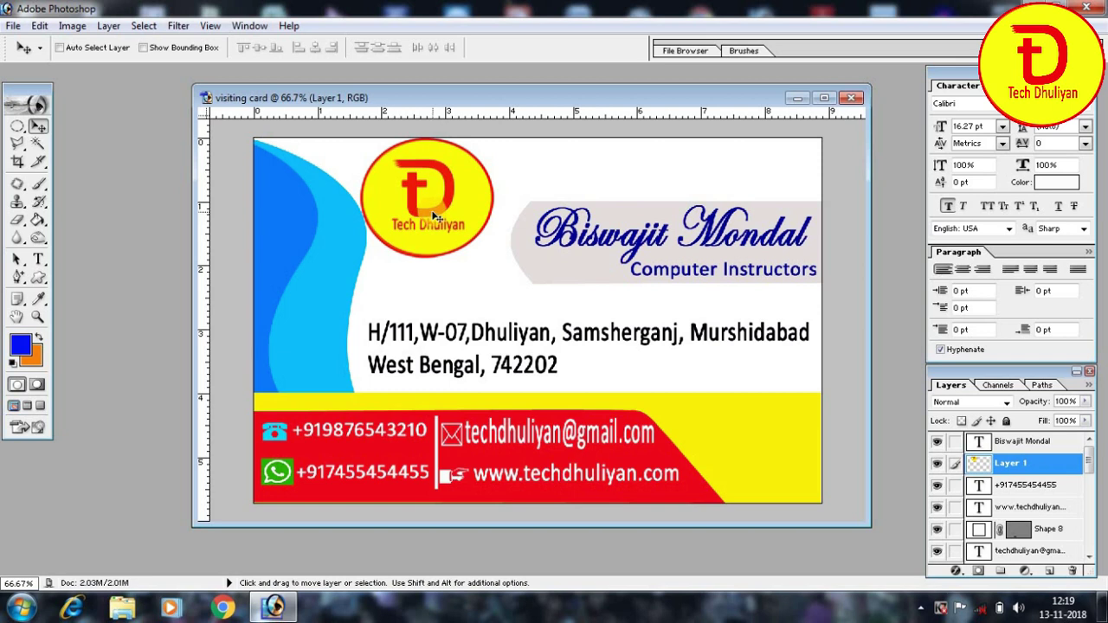
{"action": "key", "text": "ctrl+t"}
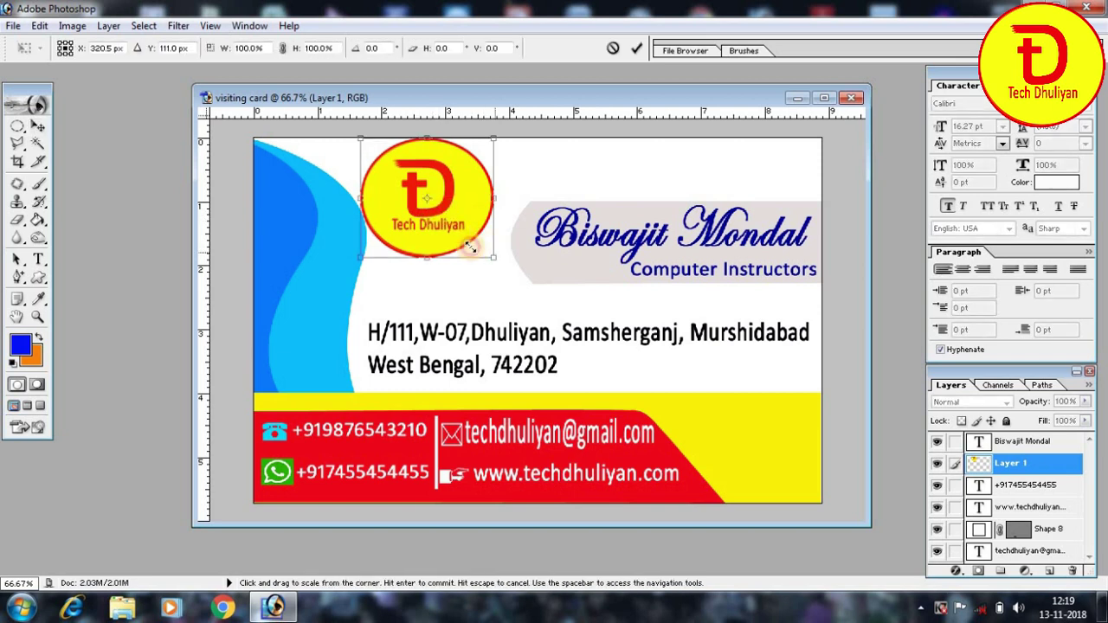
{"action": "mouse_move", "coordinate": [492, 253]}
{"action": "left_mouse_down"}
{"action": "mouse_move", "coordinate": [439, 218]}
{"action": "mouse_move", "coordinate": [457, 224]}
{"action": "mouse_move", "coordinate": [299, 201]}
{"action": "left_mouse_up"}
{"action": "key", "text": "Return"}
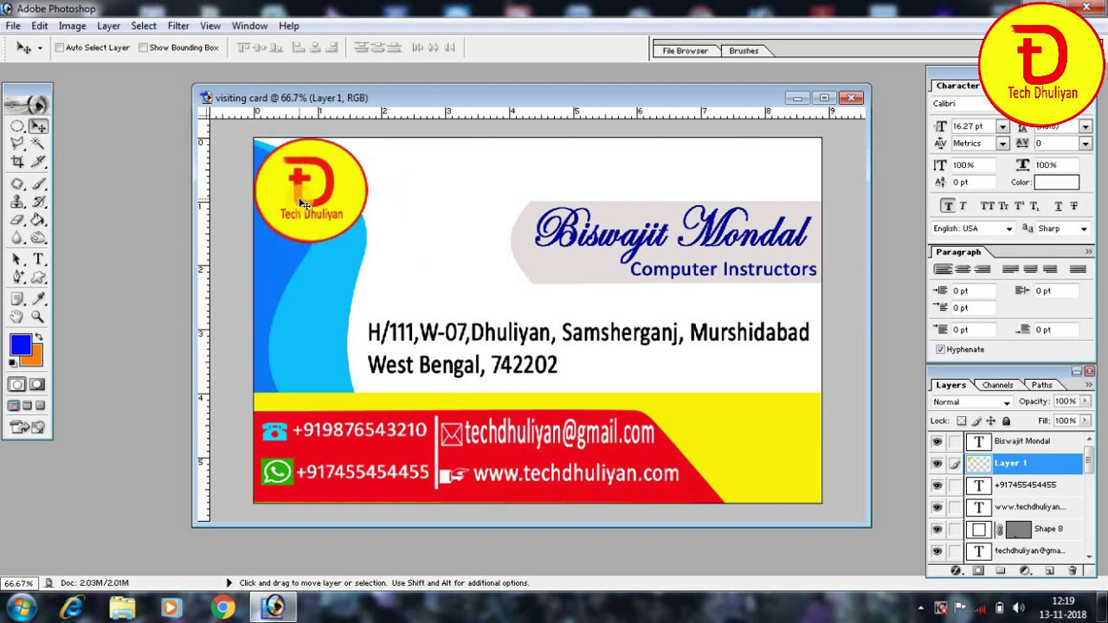
{"action": "left_click_drag", "start_coordinate": [300, 206], "coordinate": [314, 216]}
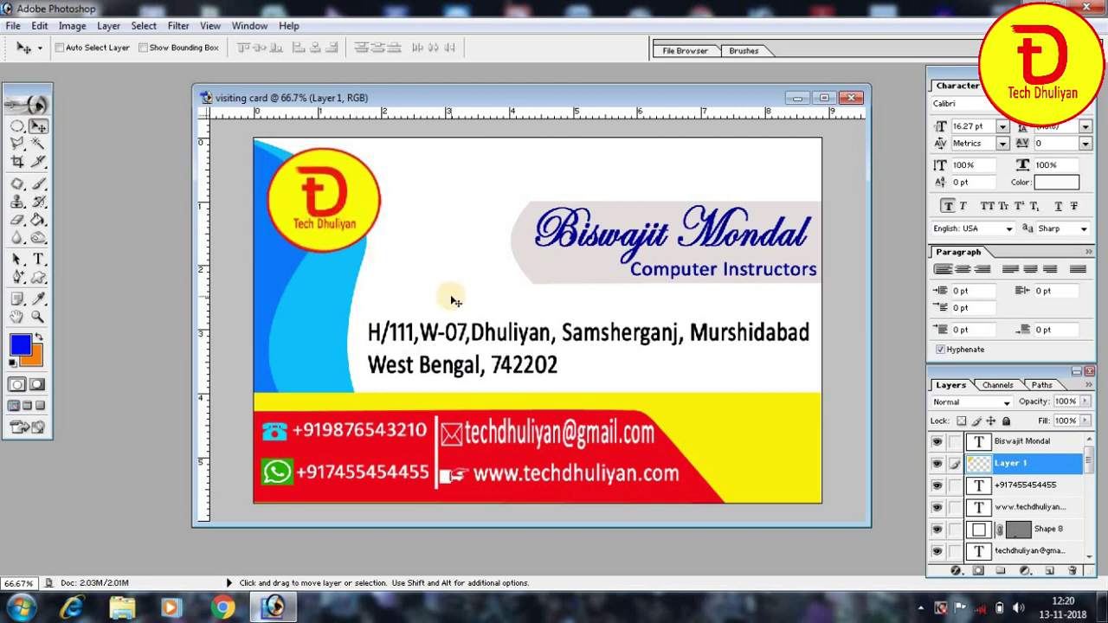
{"action": "mouse_move", "coordinate": [306, 214]}
{"action": "left_mouse_down"}
{"action": "mouse_move", "coordinate": [429, 221]}
{"action": "mouse_move", "coordinate": [299, 206]}
{"action": "mouse_move", "coordinate": [403, 215]}
{"action": "left_mouse_up"}
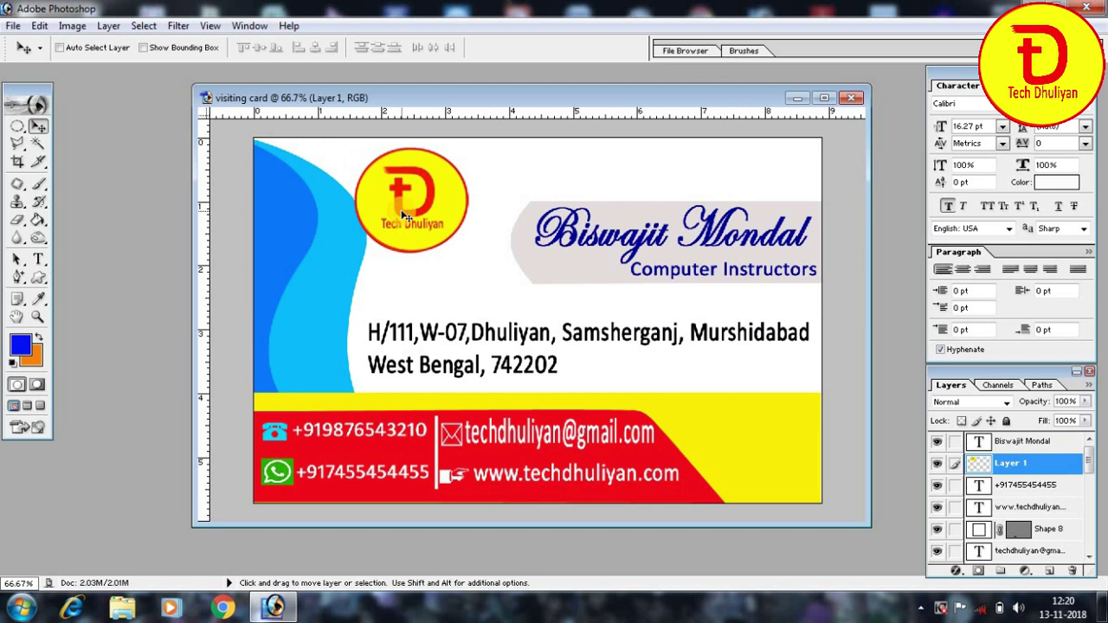
{"action": "left_click", "coordinate": [452, 109]}
{"action": "left_click_drag", "start_coordinate": [452, 110], "coordinate": [431, 109]}
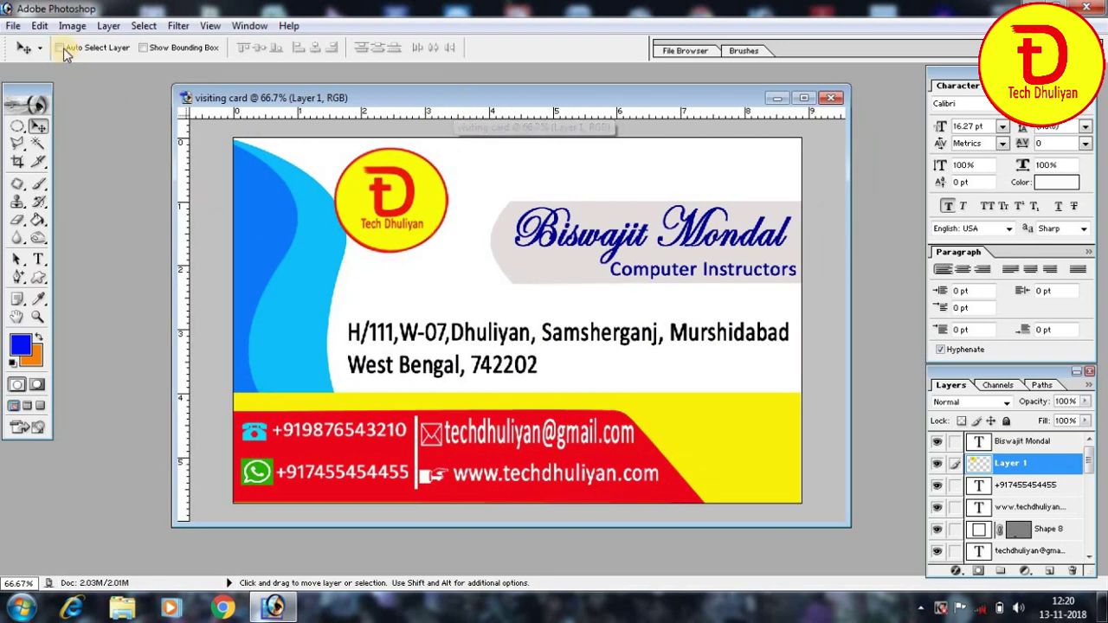
Save a JPEG copy named visiting card copy.jpg to the Desktop with default quality.
{"action": "left_click", "coordinate": [14, 26]}
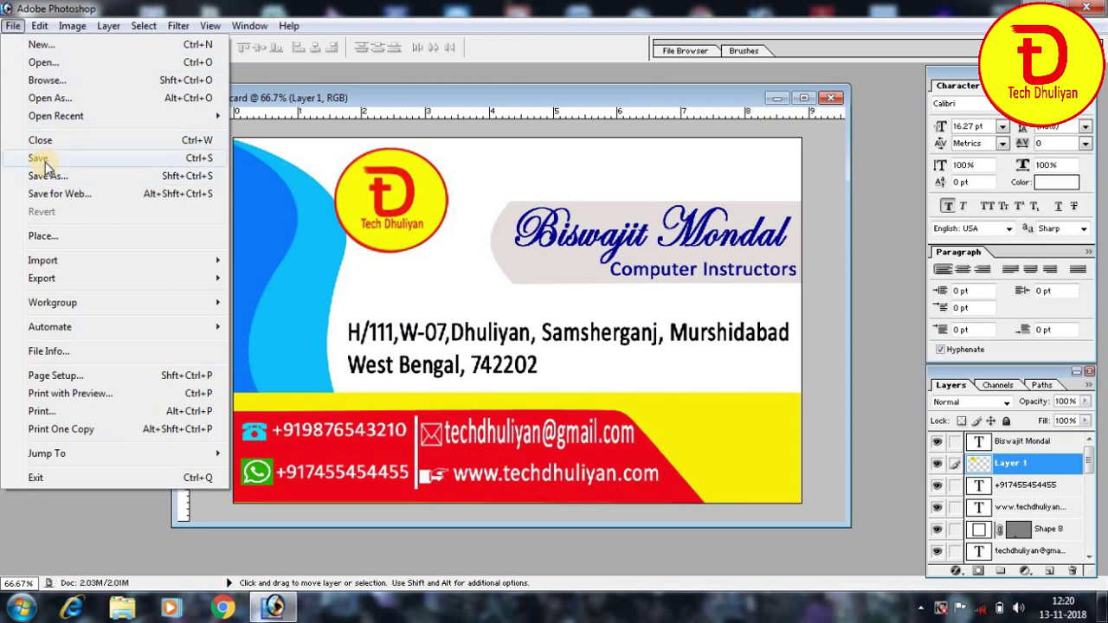
{"action": "left_click", "coordinate": [43, 162]}
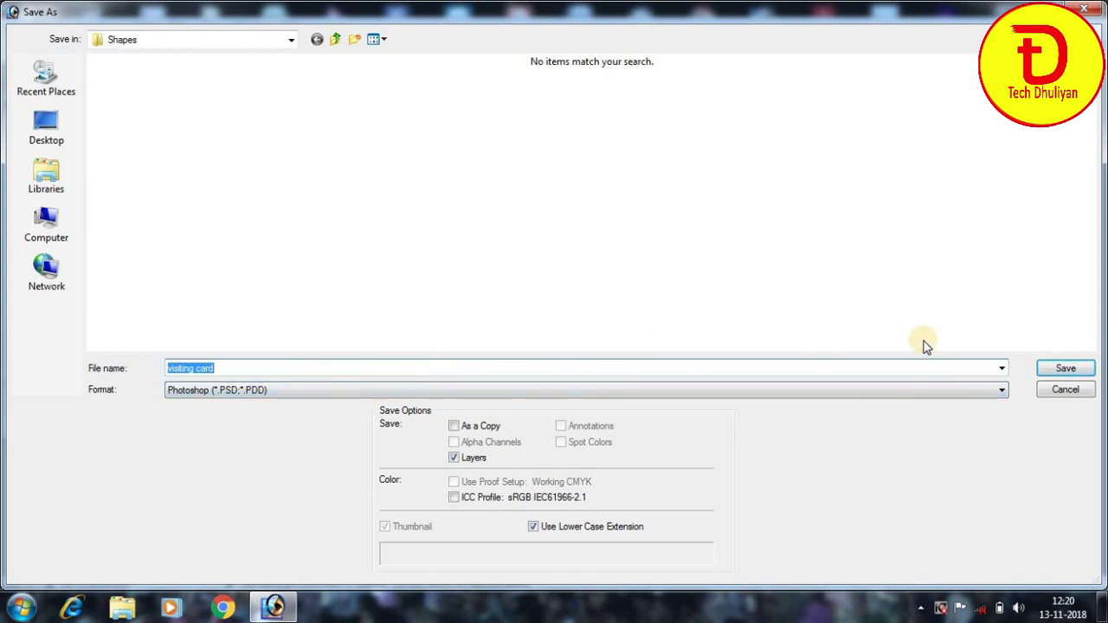
{"action": "left_click", "coordinate": [428, 390]}
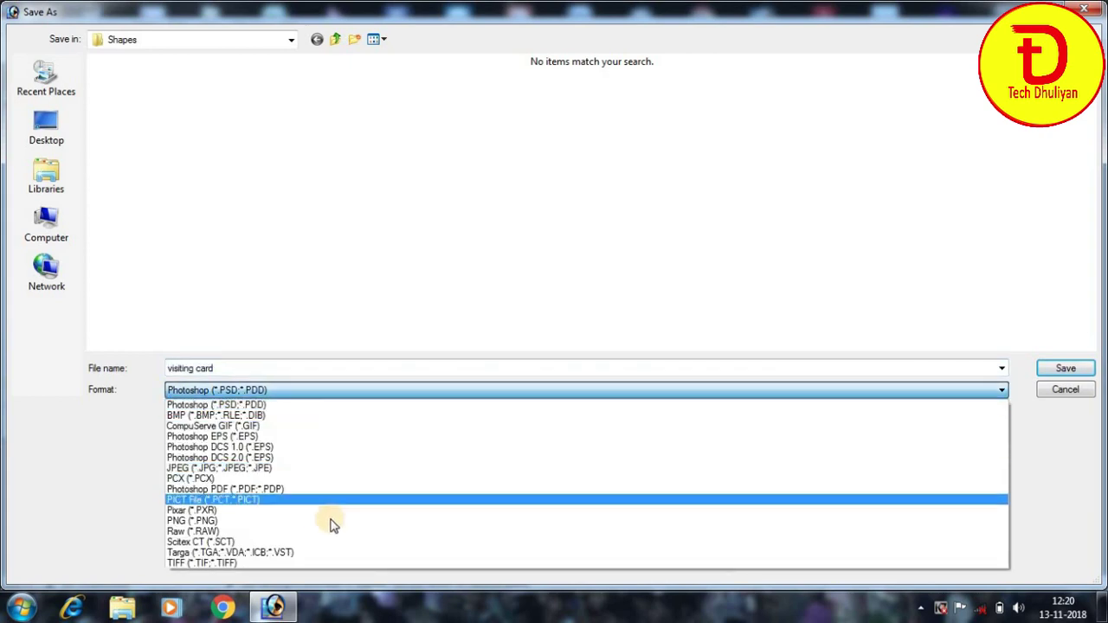
{"action": "left_click", "coordinate": [215, 468]}
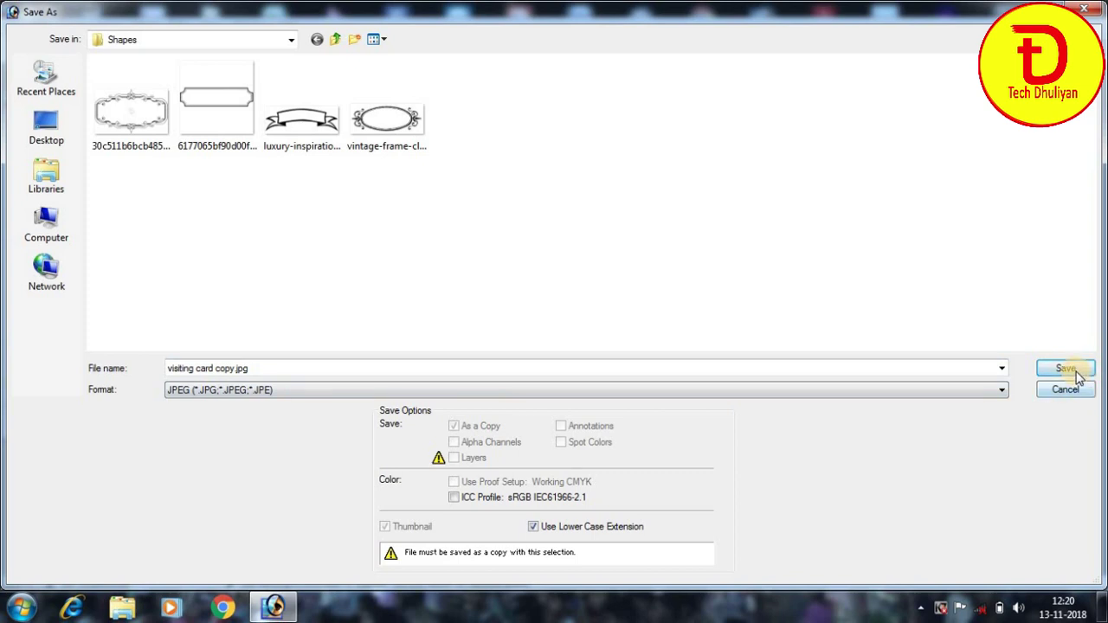
{"action": "left_click", "coordinate": [74, 131]}
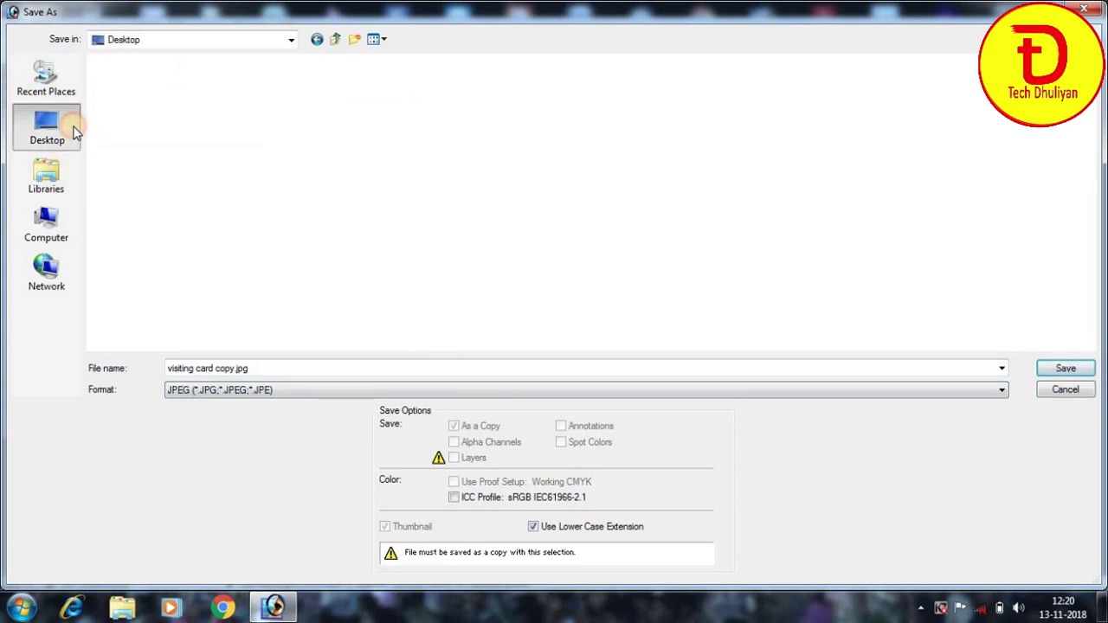
{"action": "left_click", "coordinate": [1063, 369]}
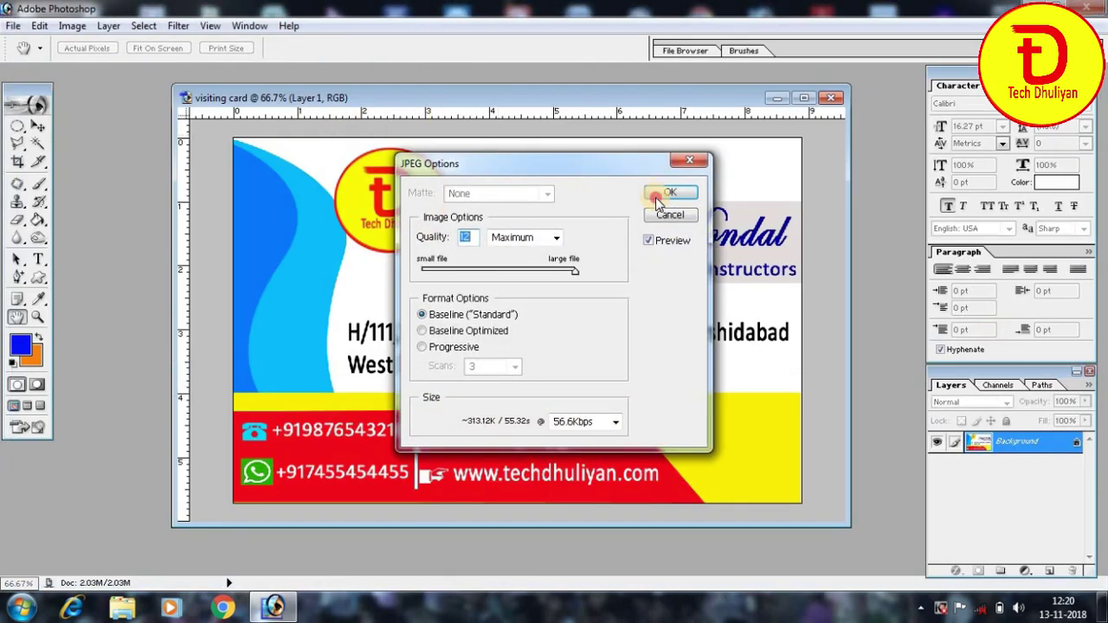
{"action": "left_click", "coordinate": [660, 193]}
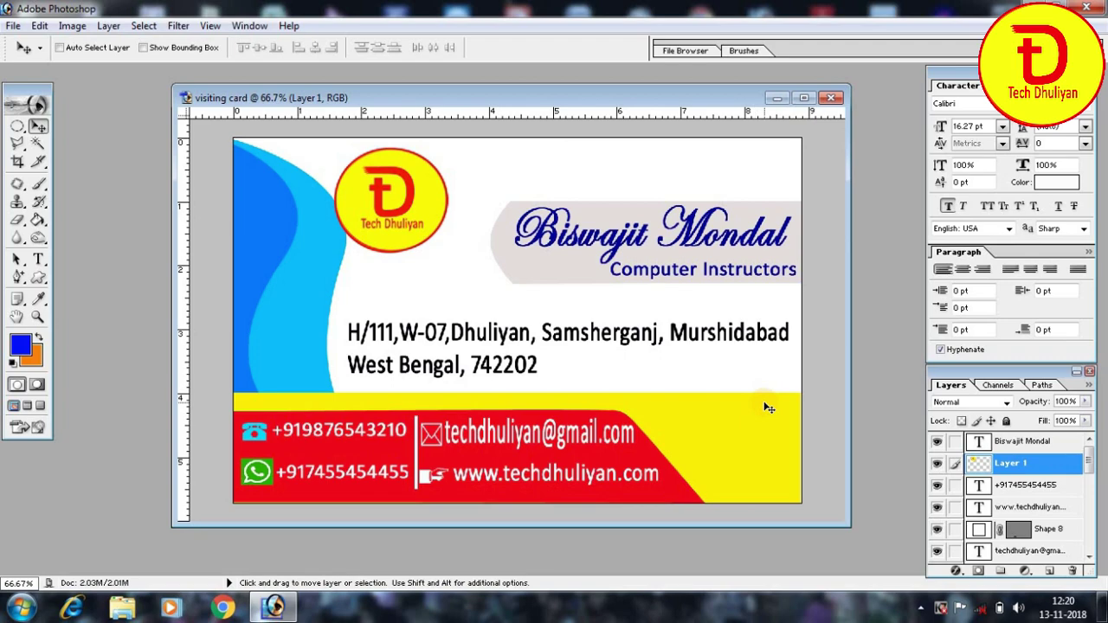
{"action": "left_click", "coordinate": [1049, 8]}
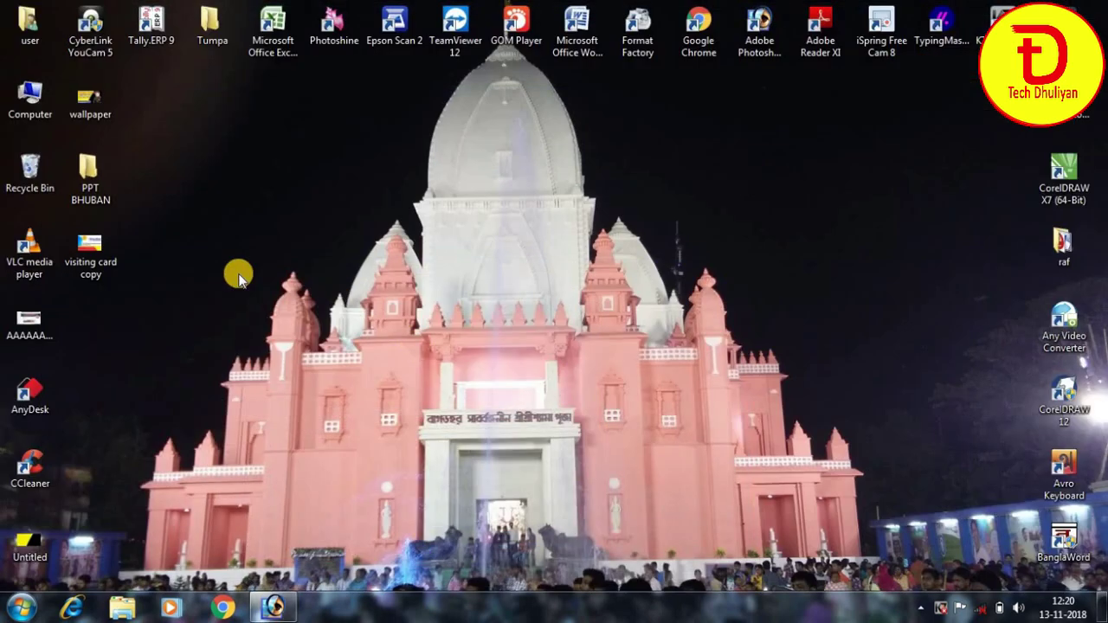
View visiting card copy.jpg in Windows Photo Viewer, then close it and return to Photoshop.
{"action": "double_click", "coordinate": [106, 251]}
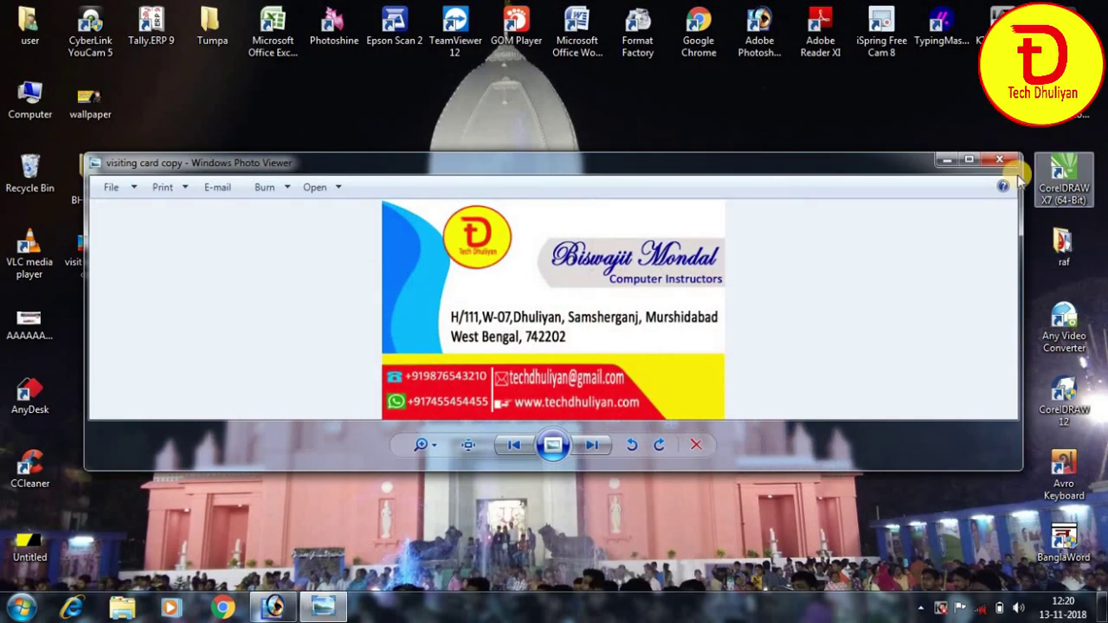
{"action": "left_click", "coordinate": [966, 163]}
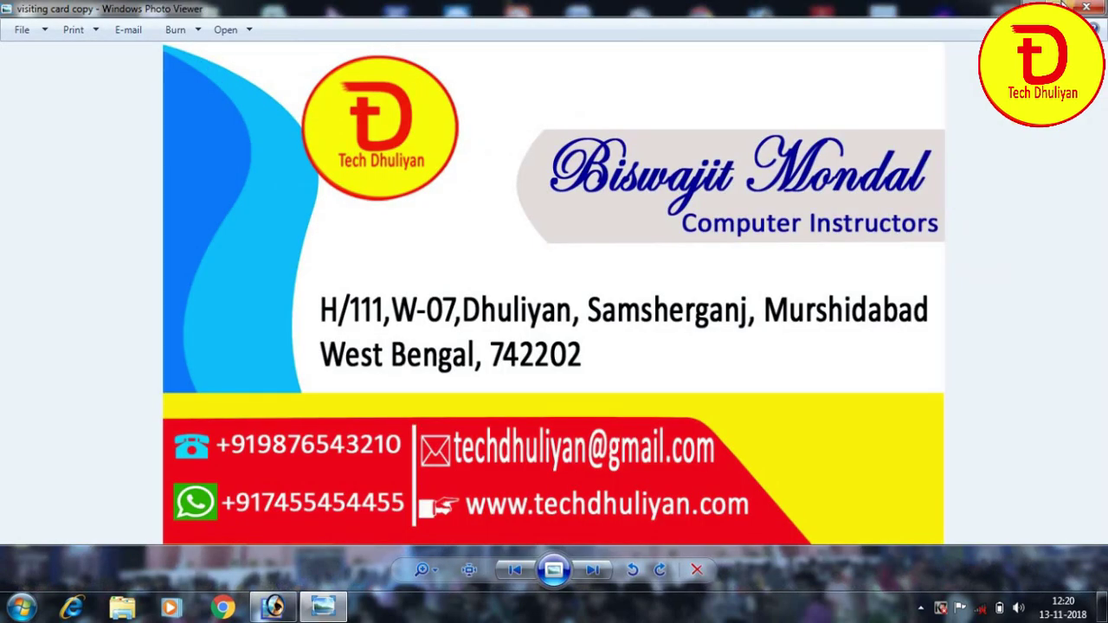
{"action": "left_click", "coordinate": [1065, 7]}
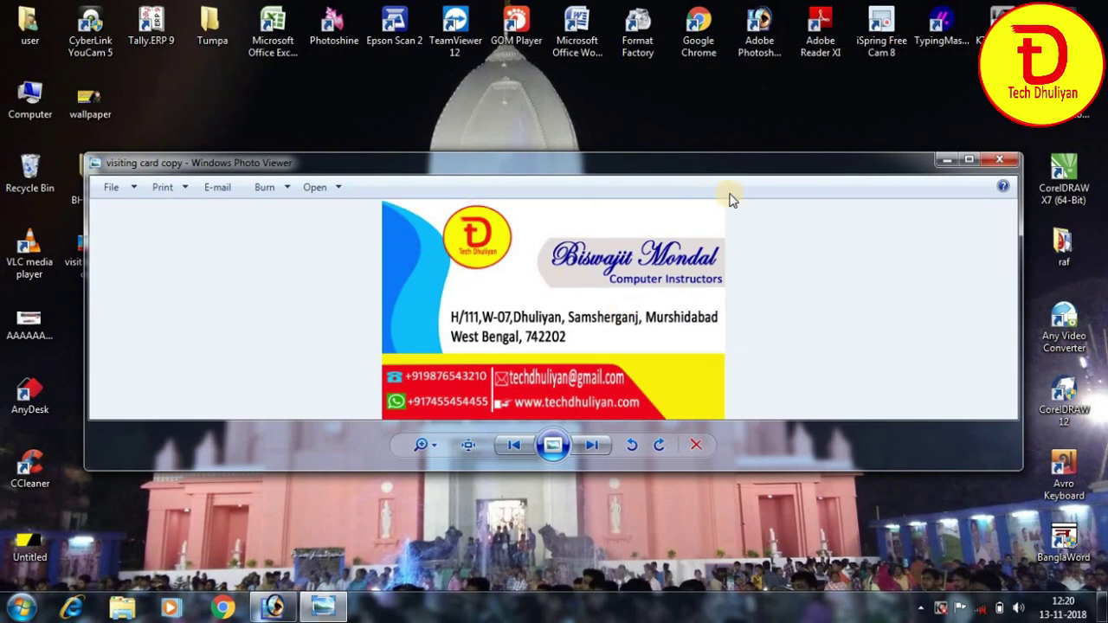
{"action": "left_click", "coordinate": [999, 159]}
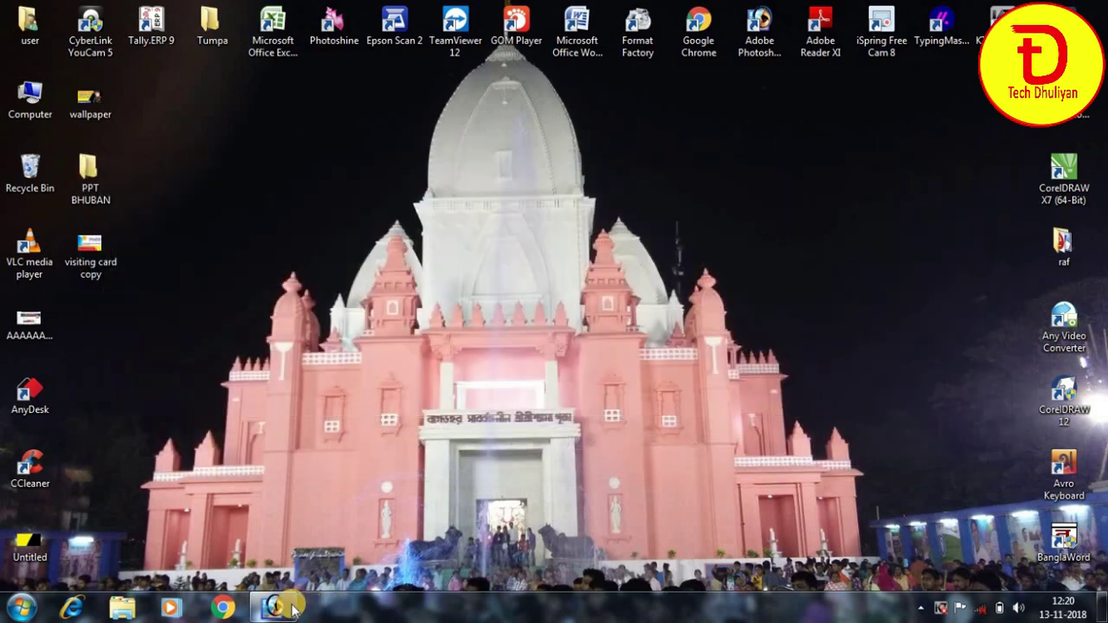
{"action": "left_click", "coordinate": [273, 608]}
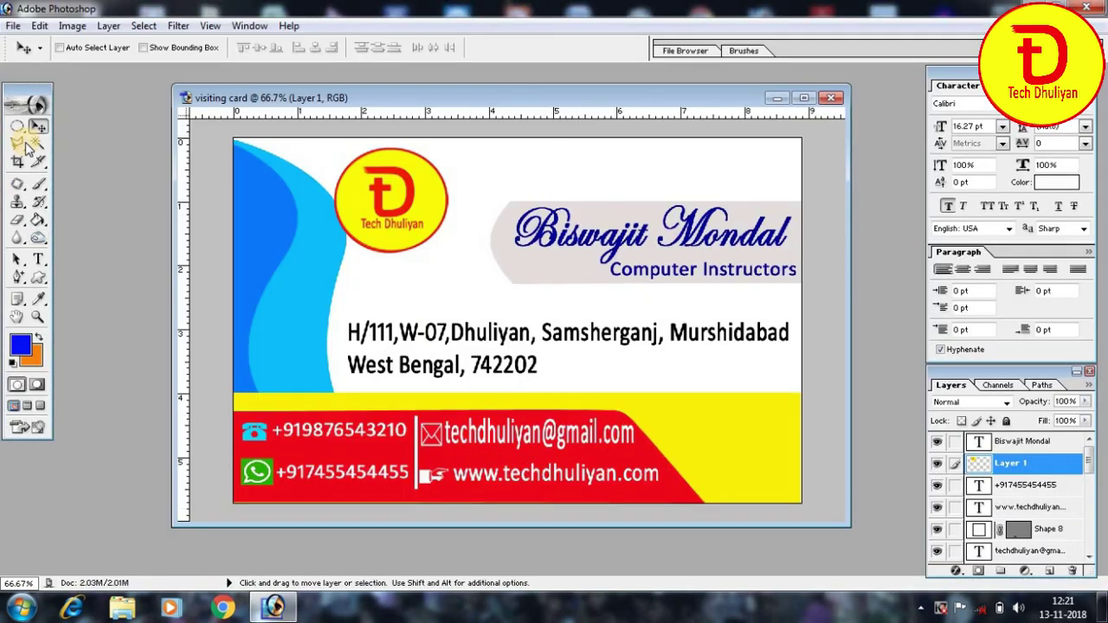
Select the entire card area with the Rectangular Marquee tool.
{"action": "mouse_move", "coordinate": [16, 126]}
{"action": "left_mouse_down"}
{"action": "mouse_move", "coordinate": [134, 146]}
{"action": "mouse_move", "coordinate": [104, 126]}
{"action": "left_mouse_up"}
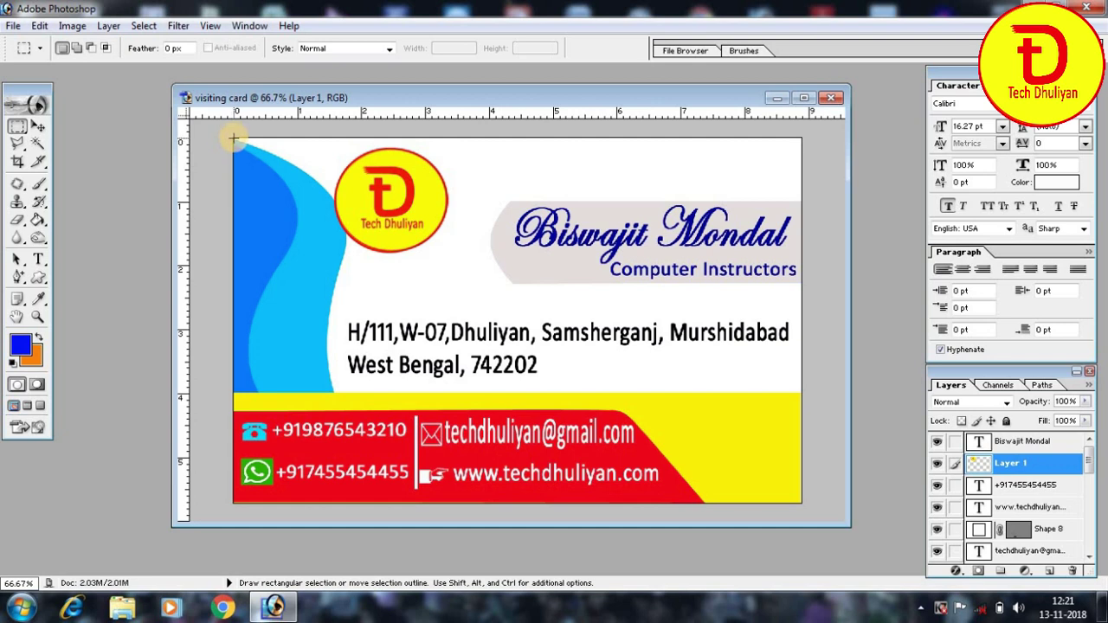
{"action": "left_click_drag", "start_coordinate": [233, 138], "coordinate": [803, 502]}
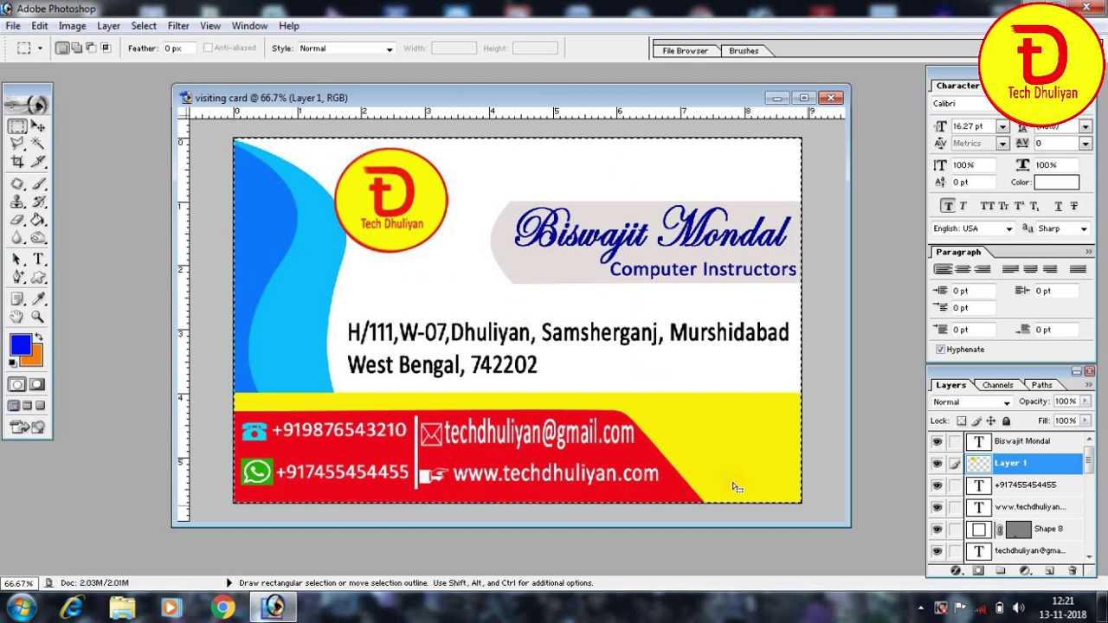
{"action": "right_click", "coordinate": [510, 307]}
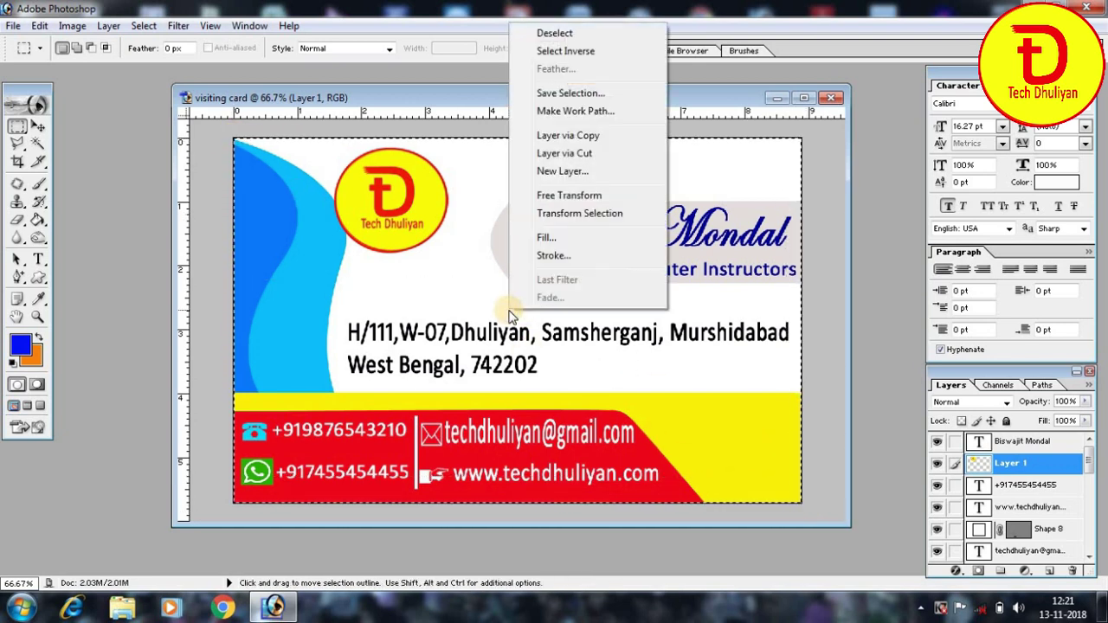
Stroke the selection in black, deselect, and return to the Move tool.
{"action": "left_click", "coordinate": [554, 254]}
{"action": "left_click", "coordinate": [645, 225]}
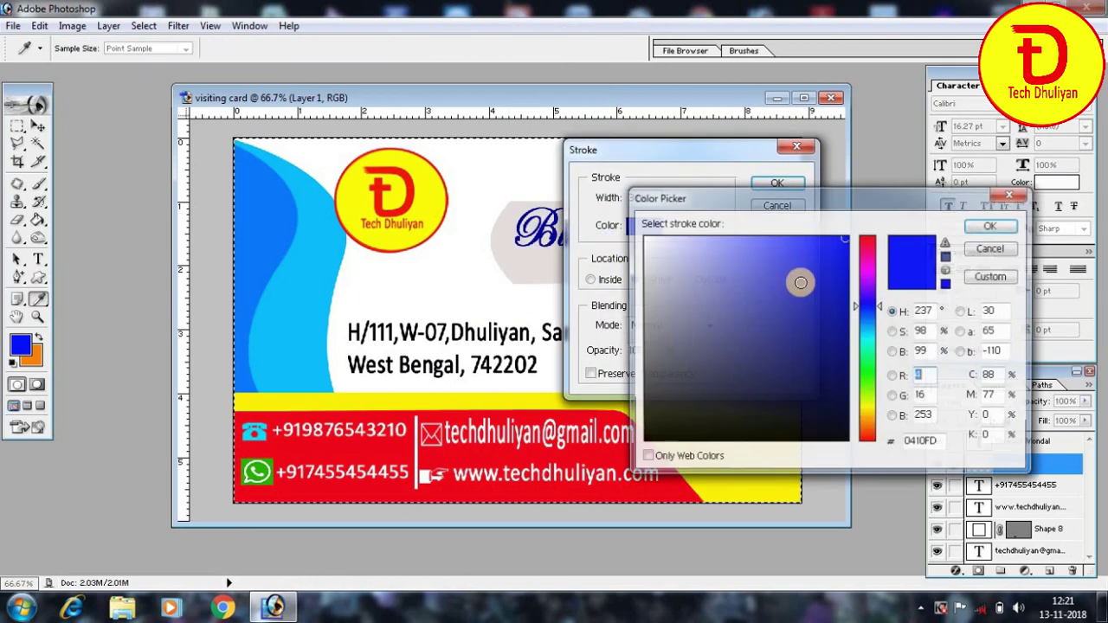
{"action": "left_click", "coordinate": [844, 441]}
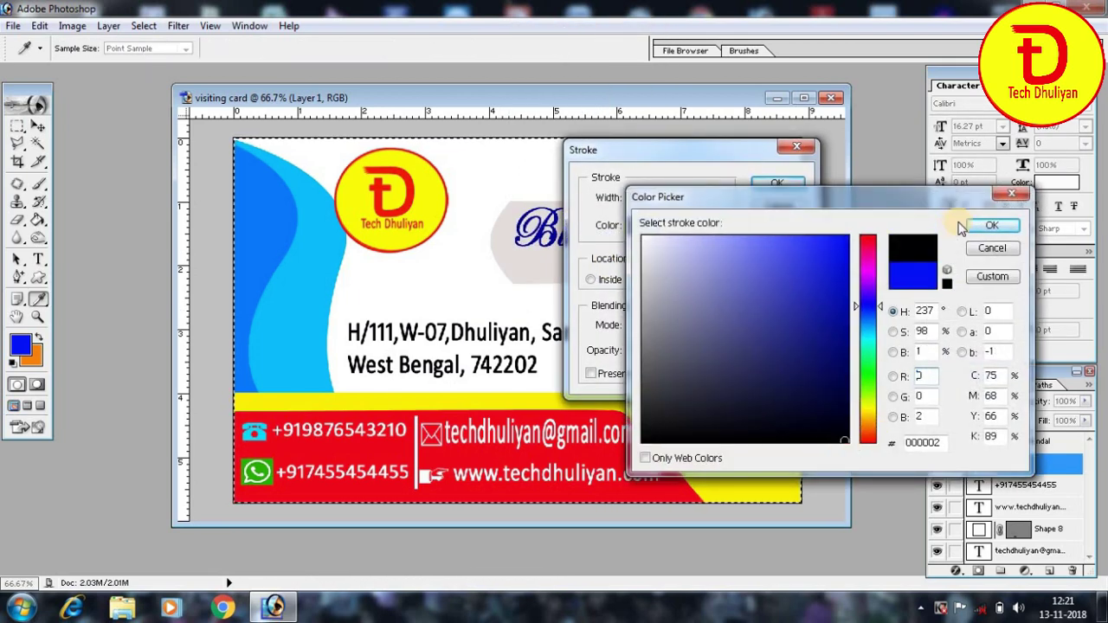
{"action": "left_click", "coordinate": [987, 226]}
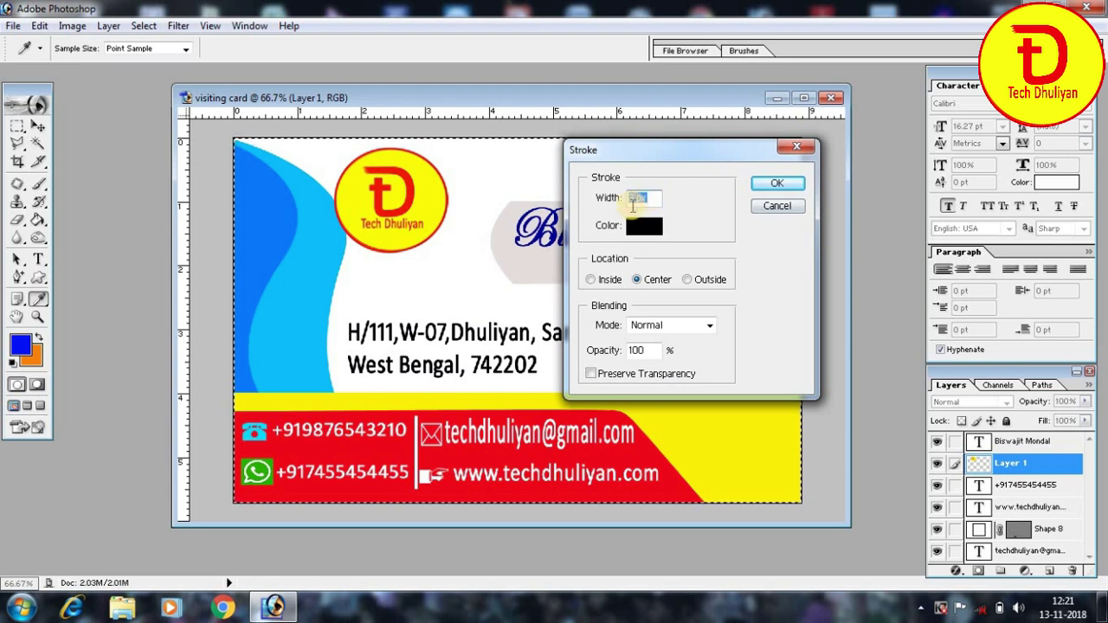
{"action": "double_click", "coordinate": [636, 200]}
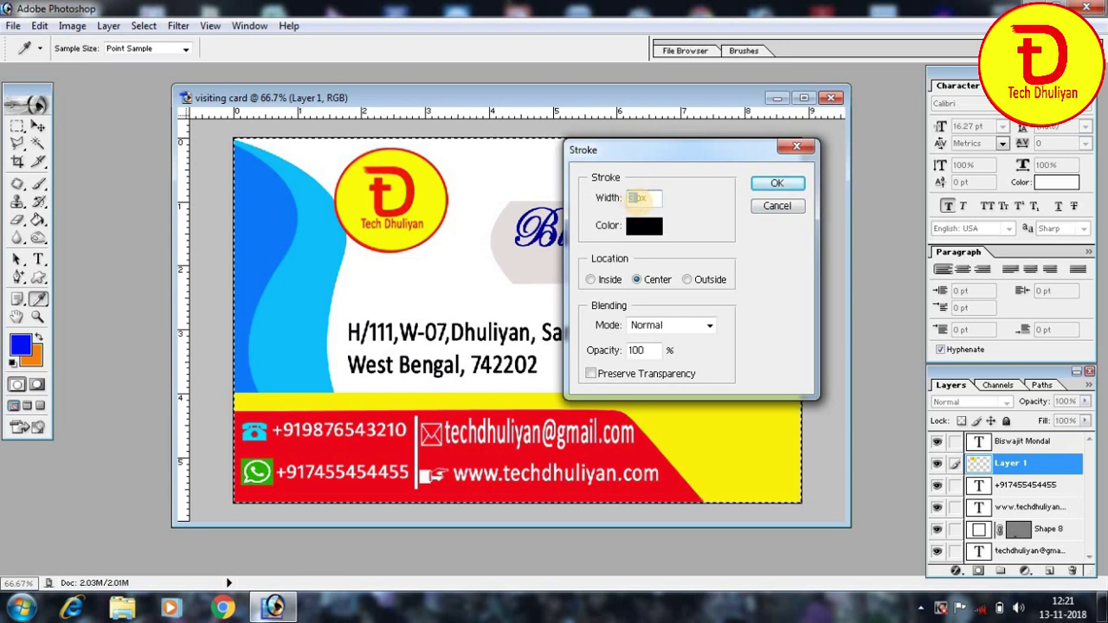
{"action": "type", "text": "2"}
{"action": "left_click", "coordinate": [771, 189]}
{"action": "key", "text": "m"}
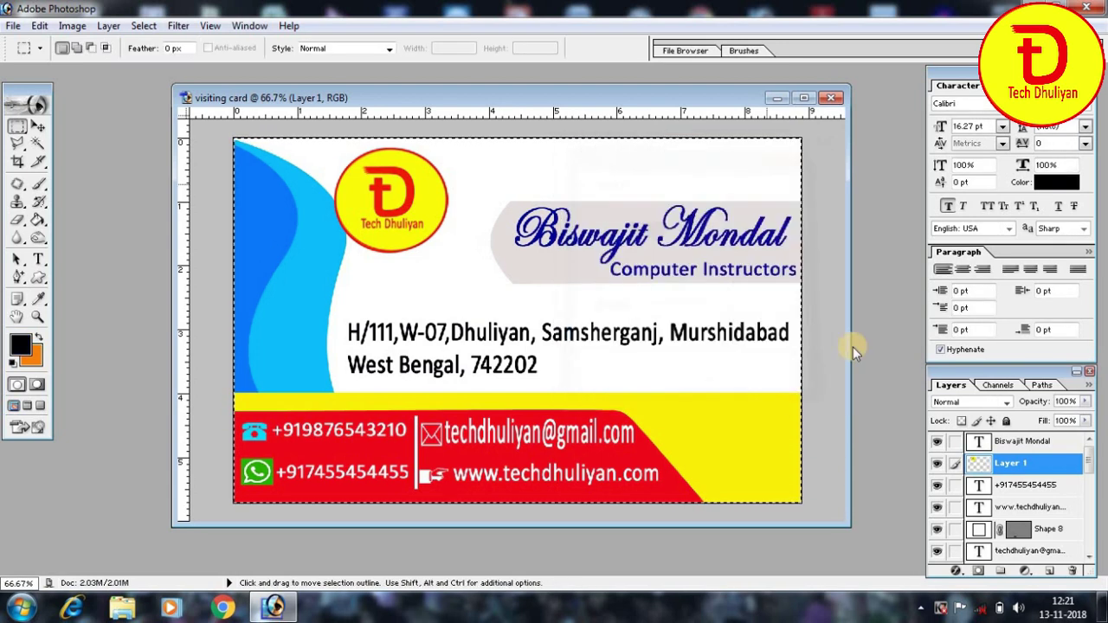
{"action": "key", "text": "ctrl+d"}
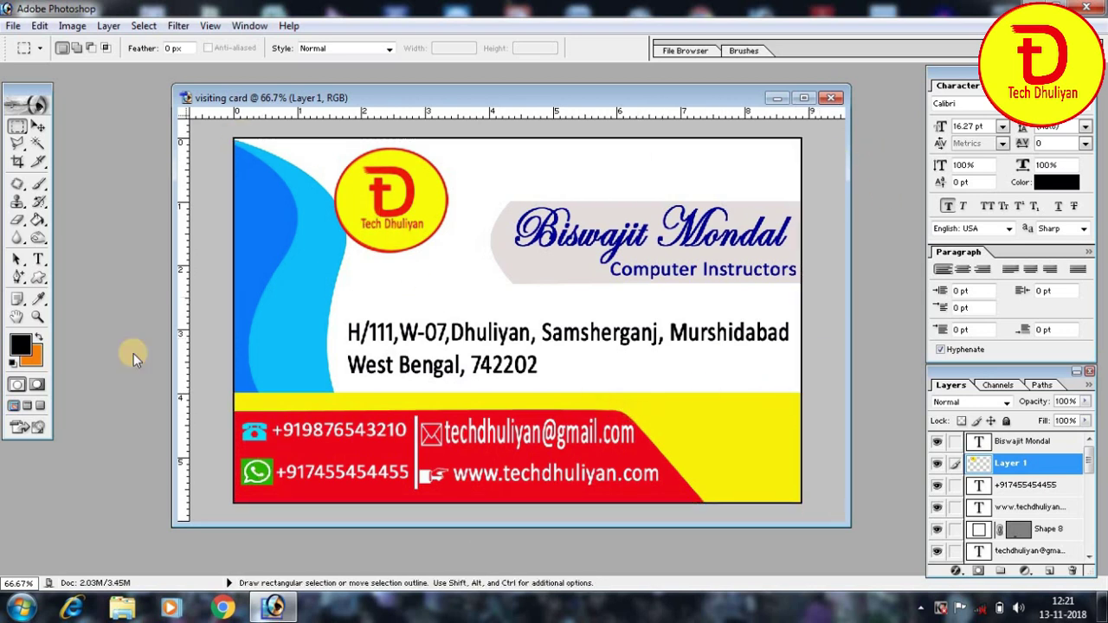
{"action": "left_click", "coordinate": [38, 127]}
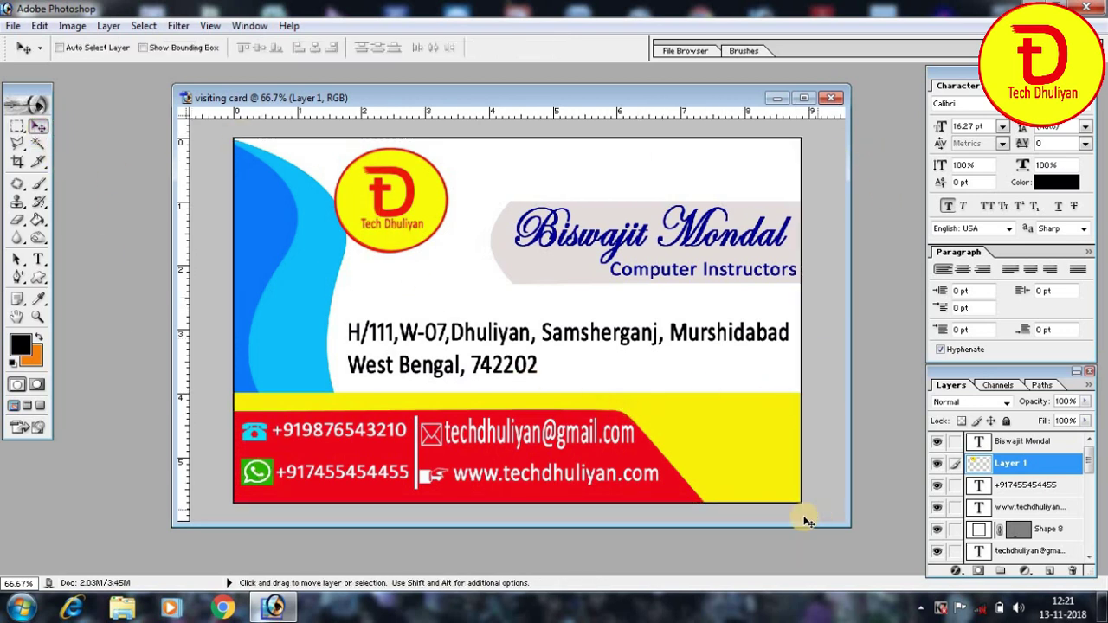